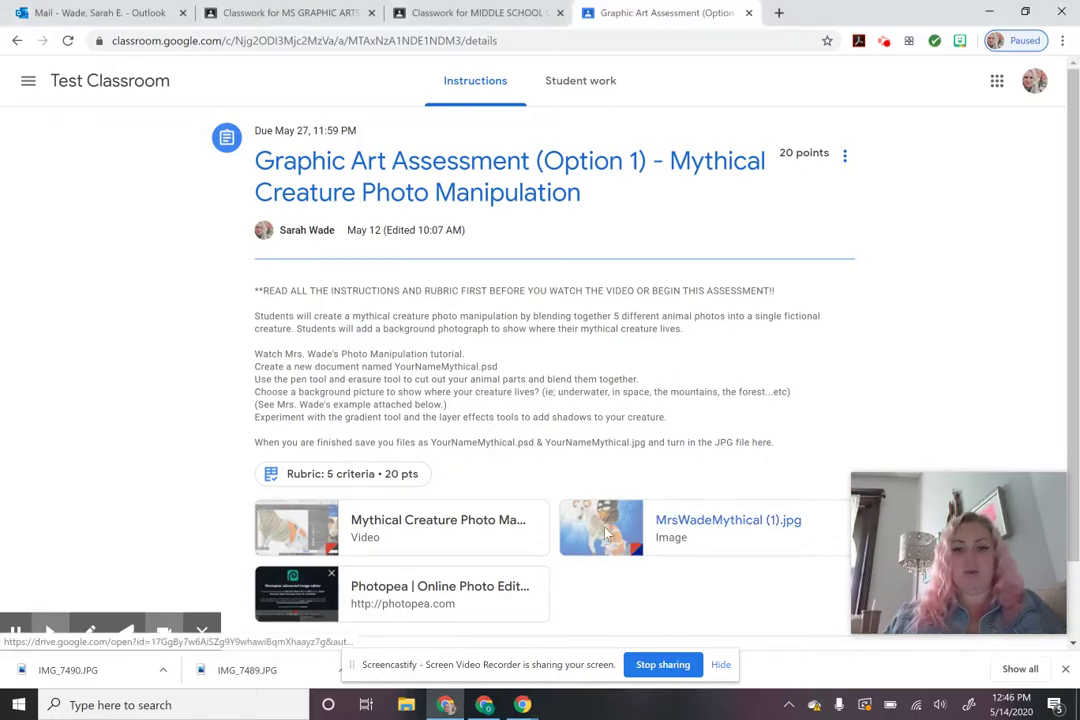
View the attached example image MrsWadeMythical (1).jpg, close it, and open the assignment's mythical creature photo manipulation video
left_click(605, 535)
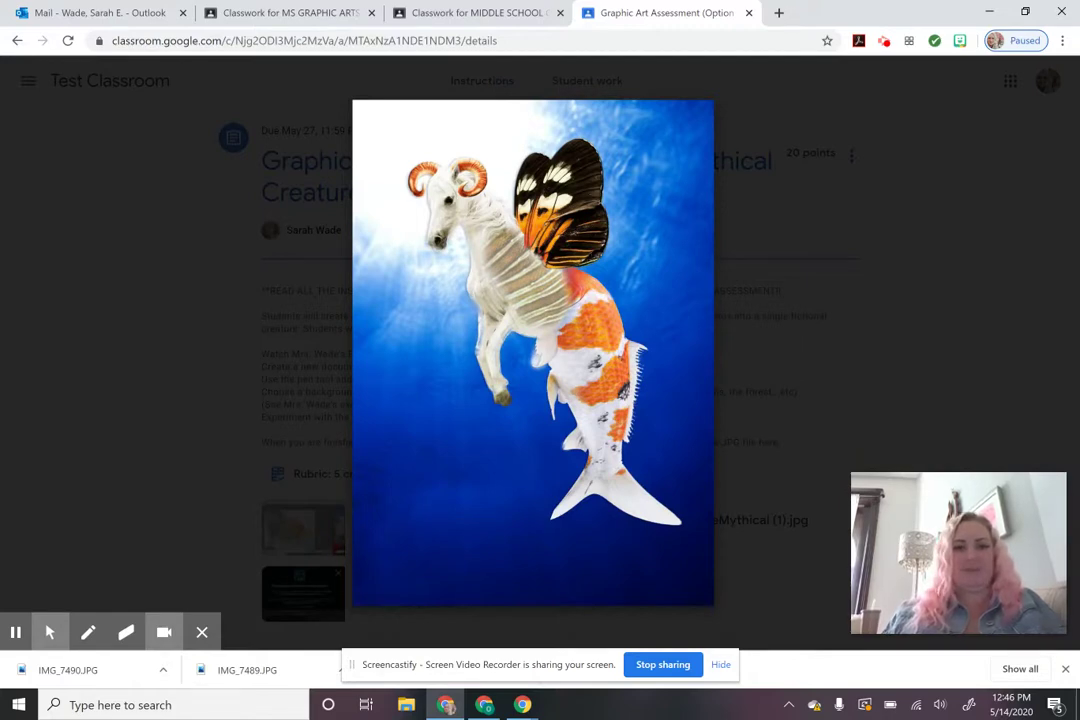
left_click(959, 404)
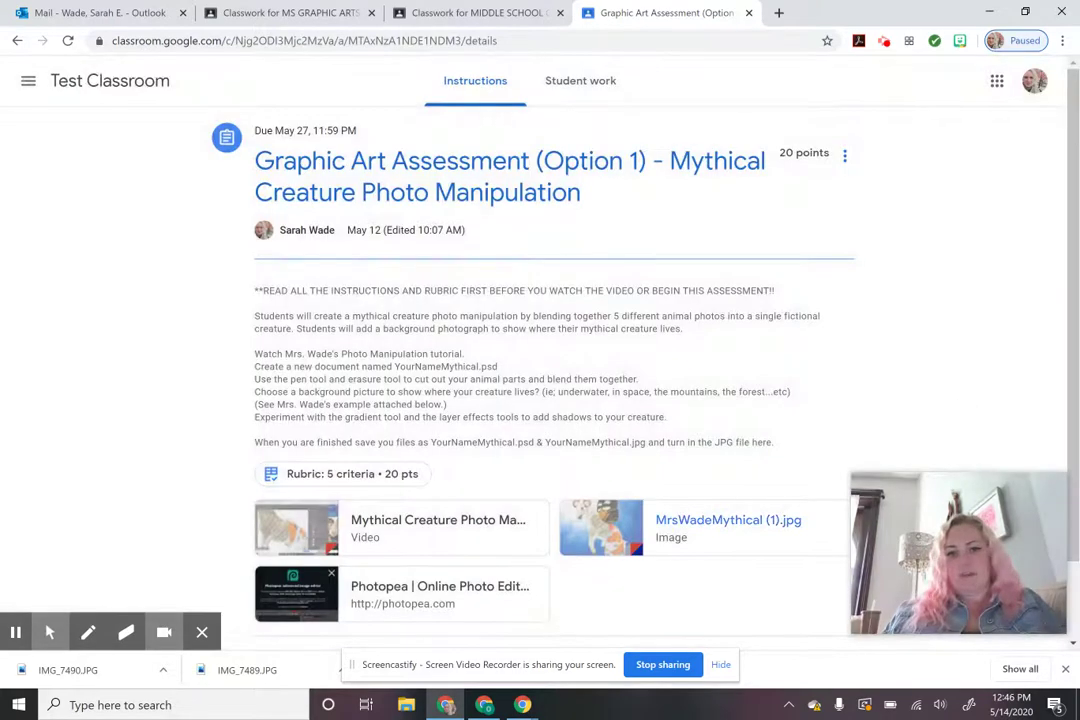
left_click(381, 535)
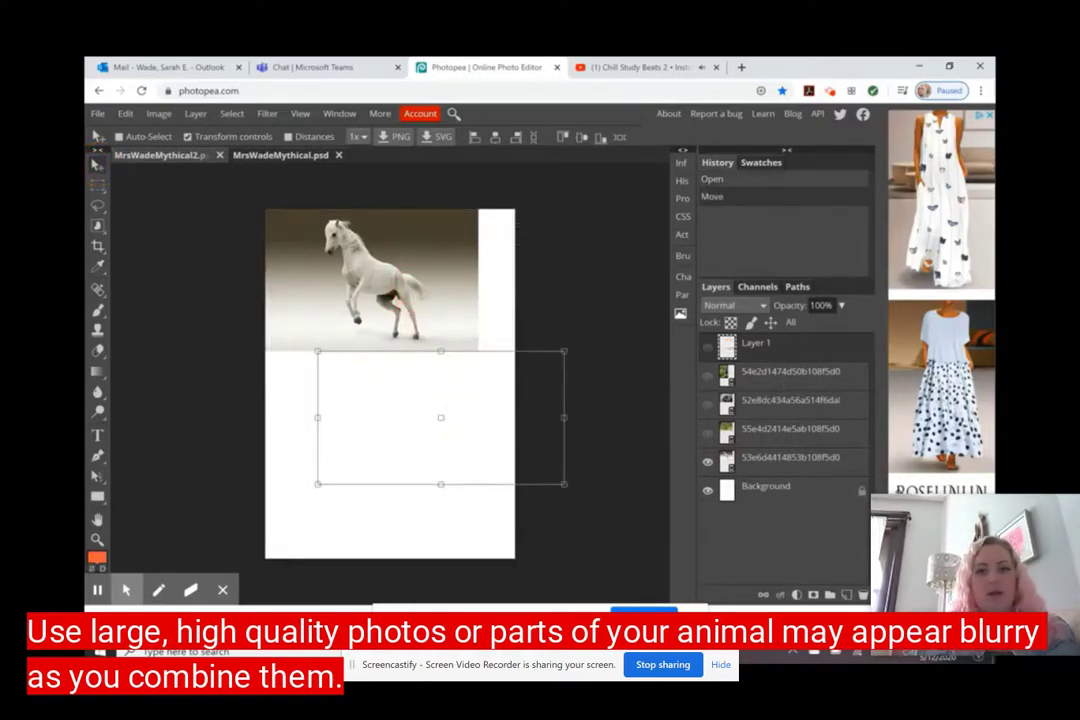
Undo the move of Layer 1 and move the white horse photo down toward the middle of the page instead
key("ctrl+z")
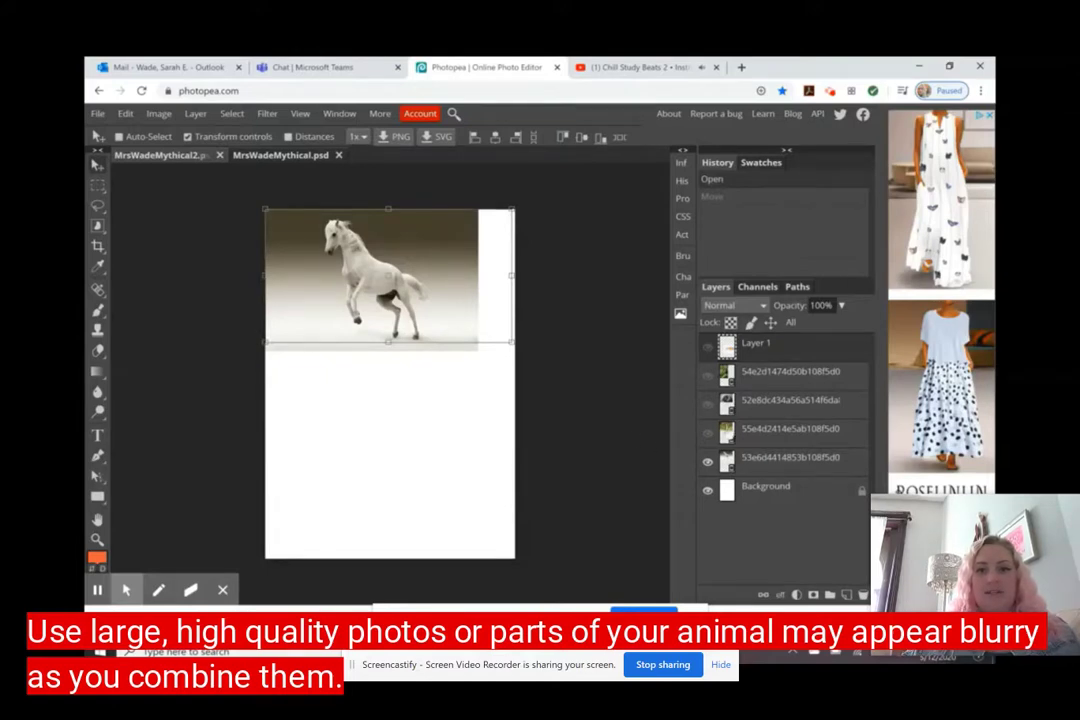
left_click(730, 459)
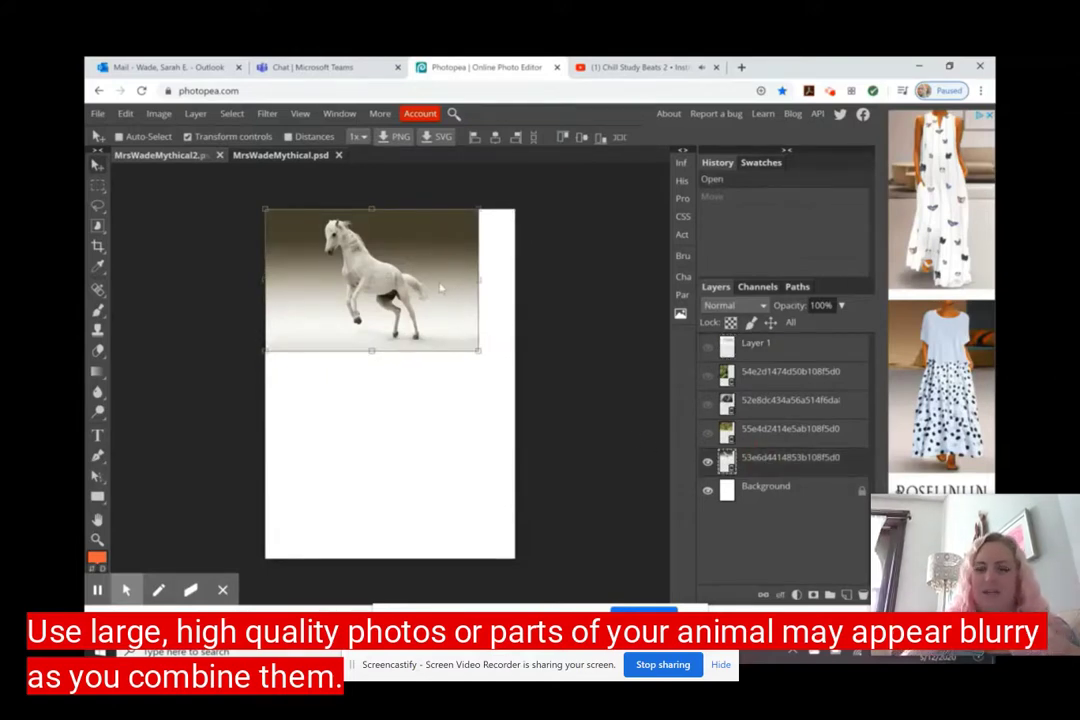
left_click_drag(444, 287, 474, 399)
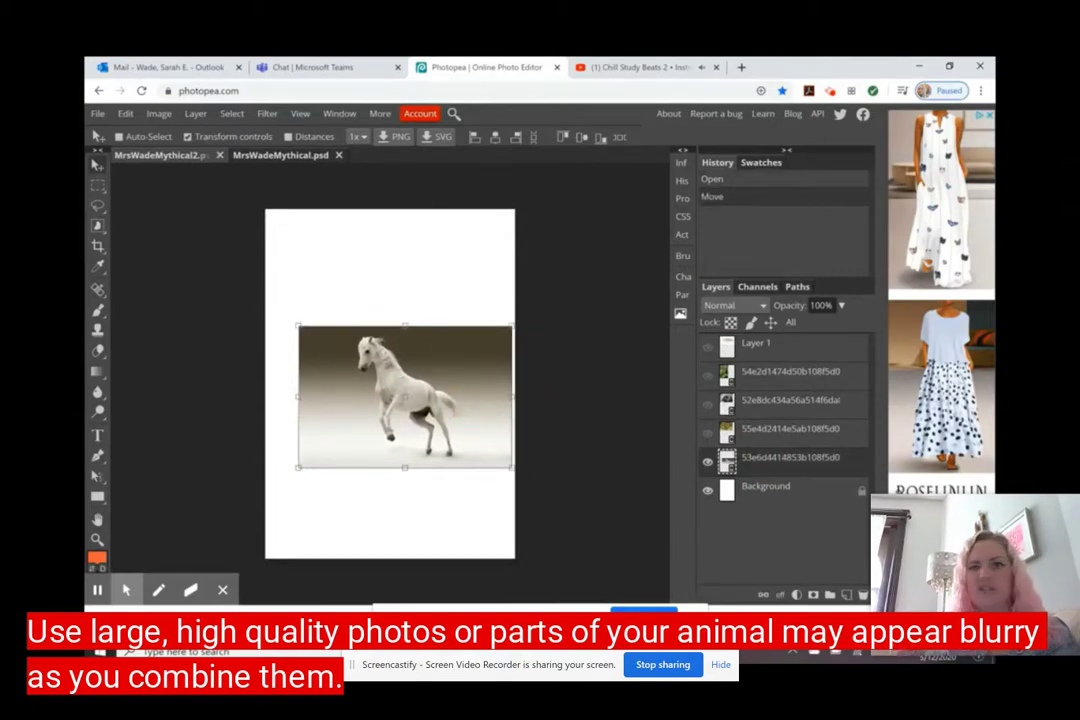
Scale the horse photo proportionally to about 196% and position it so the whole horse fits on the page
left_click_drag(298, 326, 215, 230)
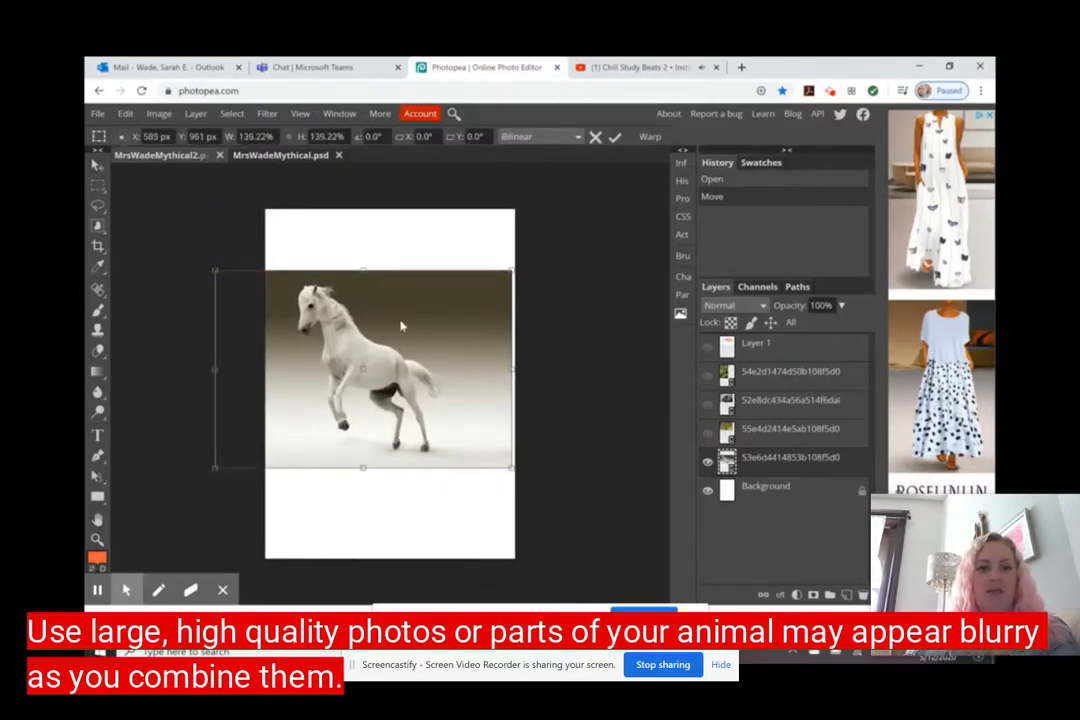
left_click_drag(377, 362, 430, 387)
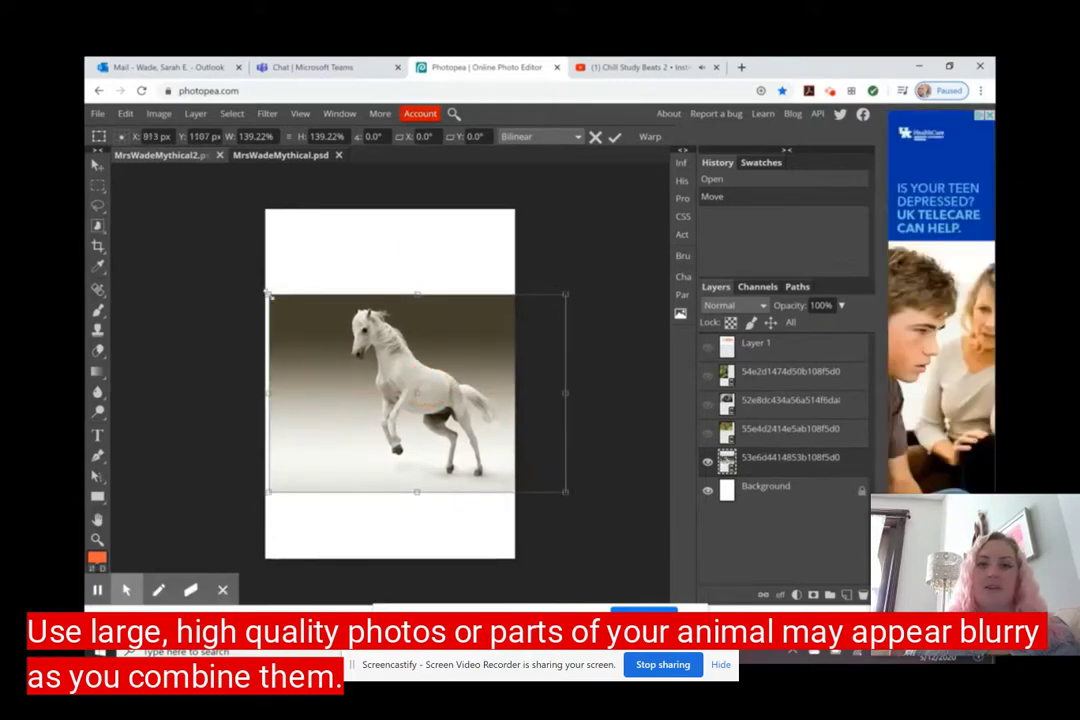
left_click_drag(268, 295, 178, 188)
left_click_drag(392, 366, 475, 408)
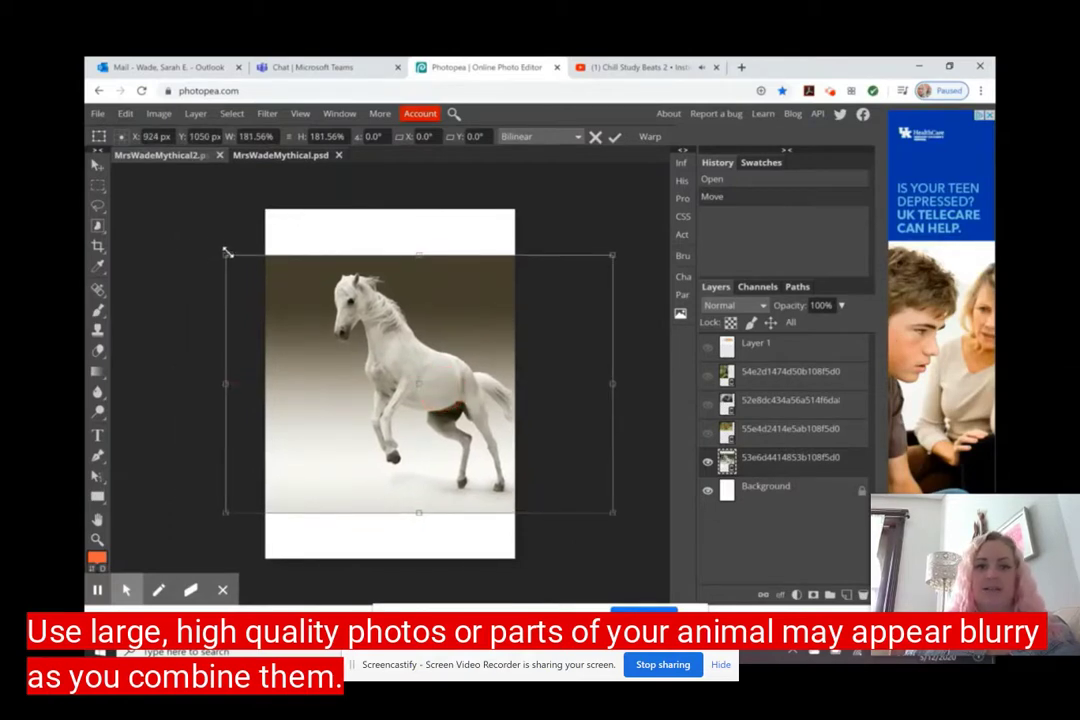
left_click_drag(228, 253, 194, 213)
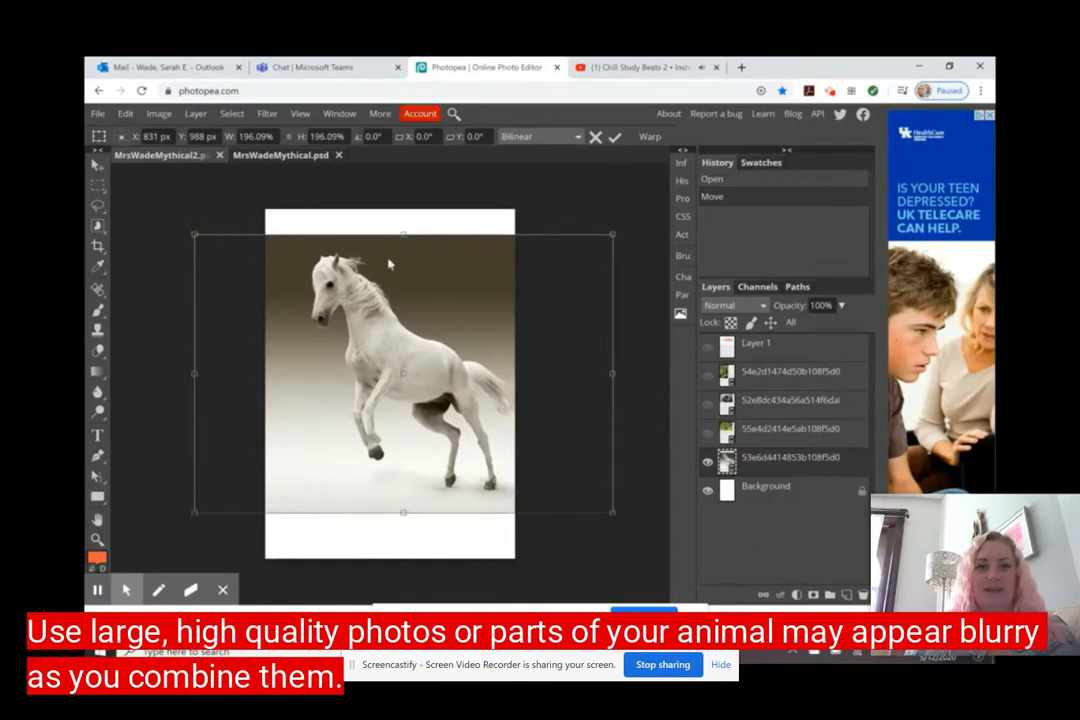
left_click_drag(381, 309, 380, 301)
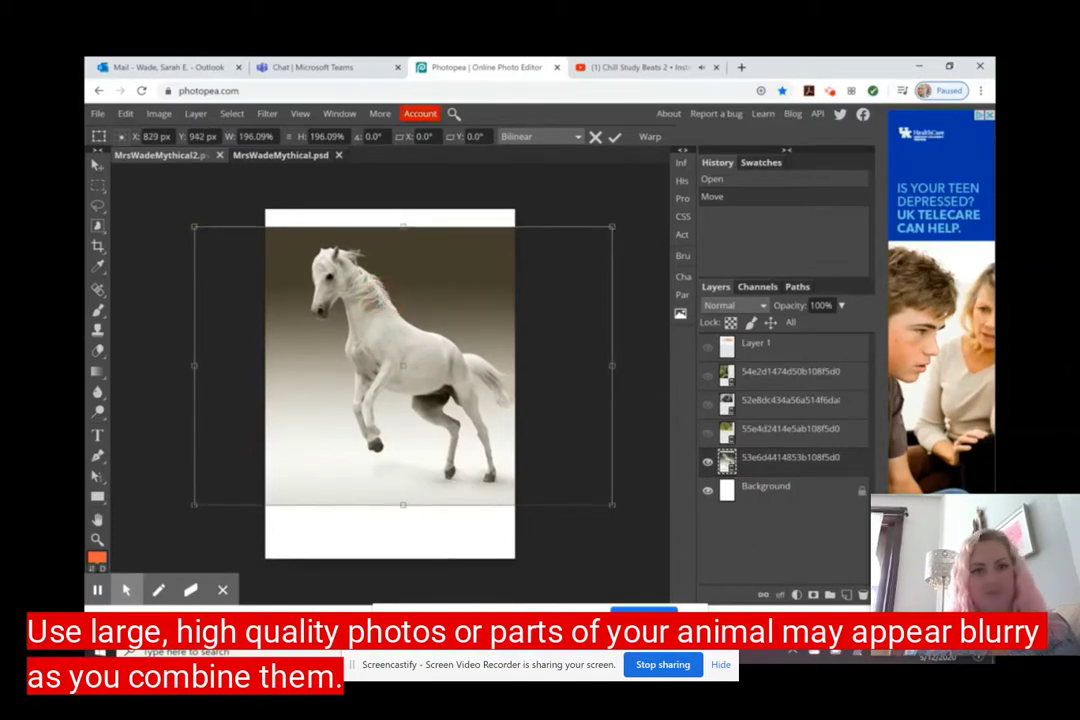
key("Return")
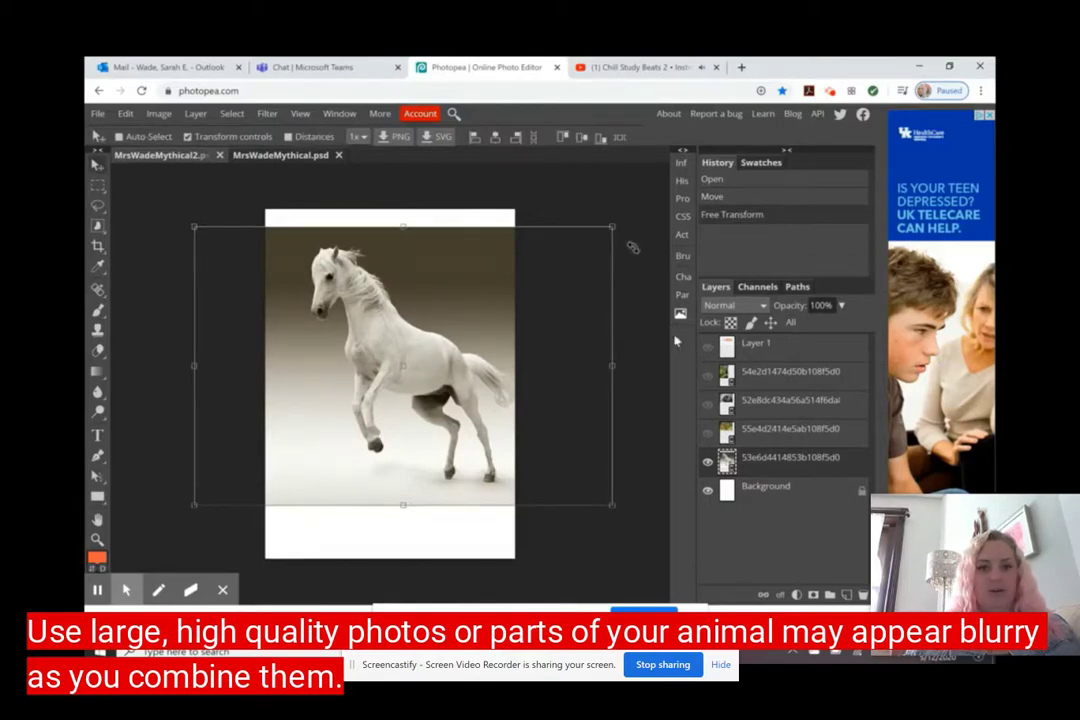
Rasterize the white horse photo layer
right_click(778, 465)
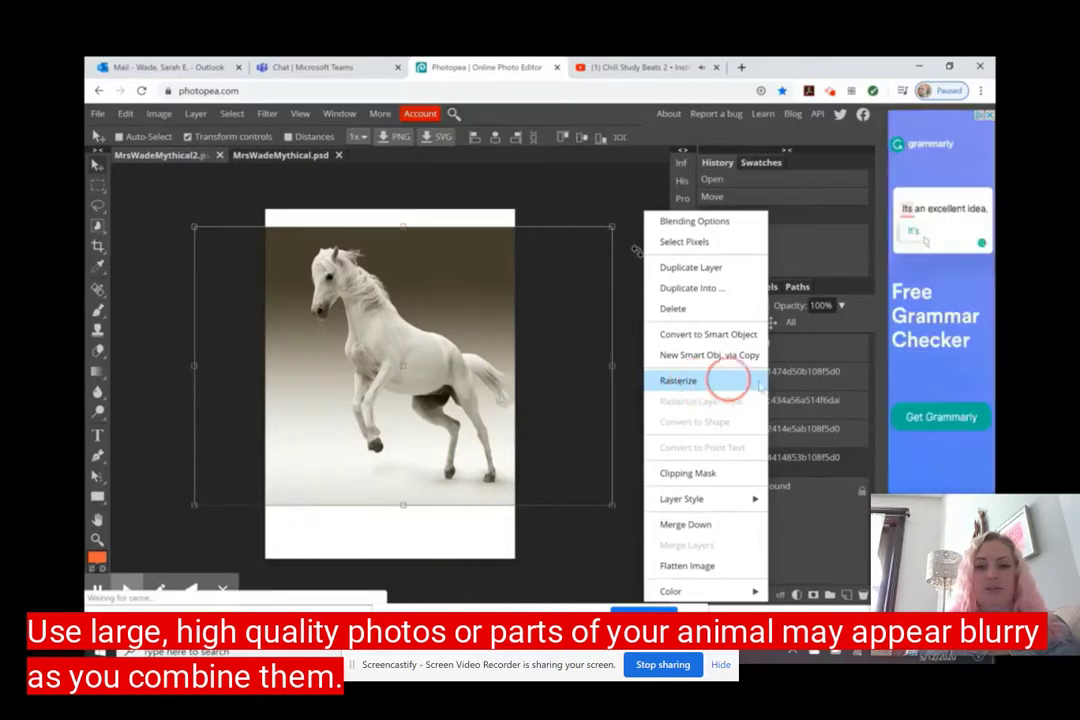
left_click(811, 510)
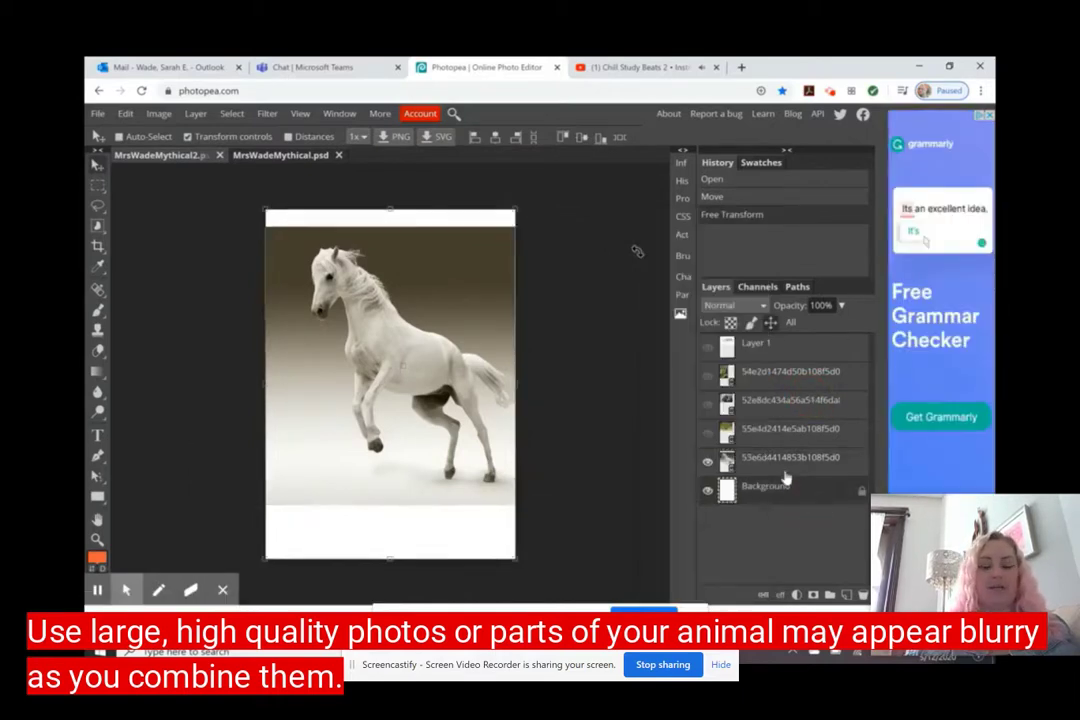
left_click(195, 113)
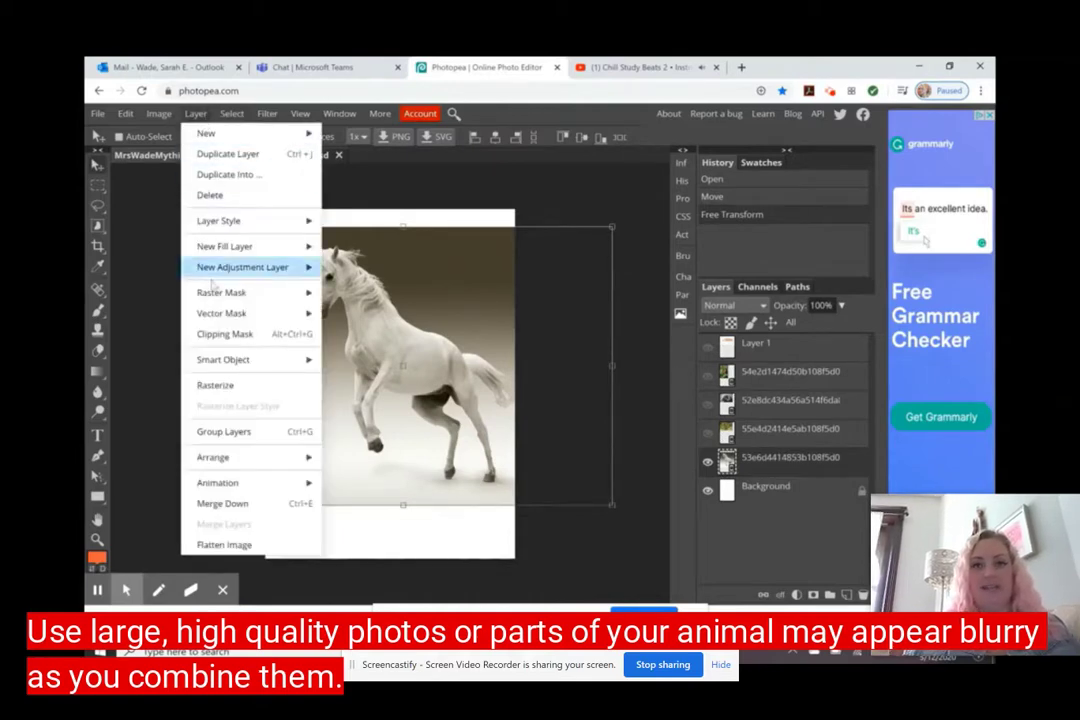
left_click(238, 384)
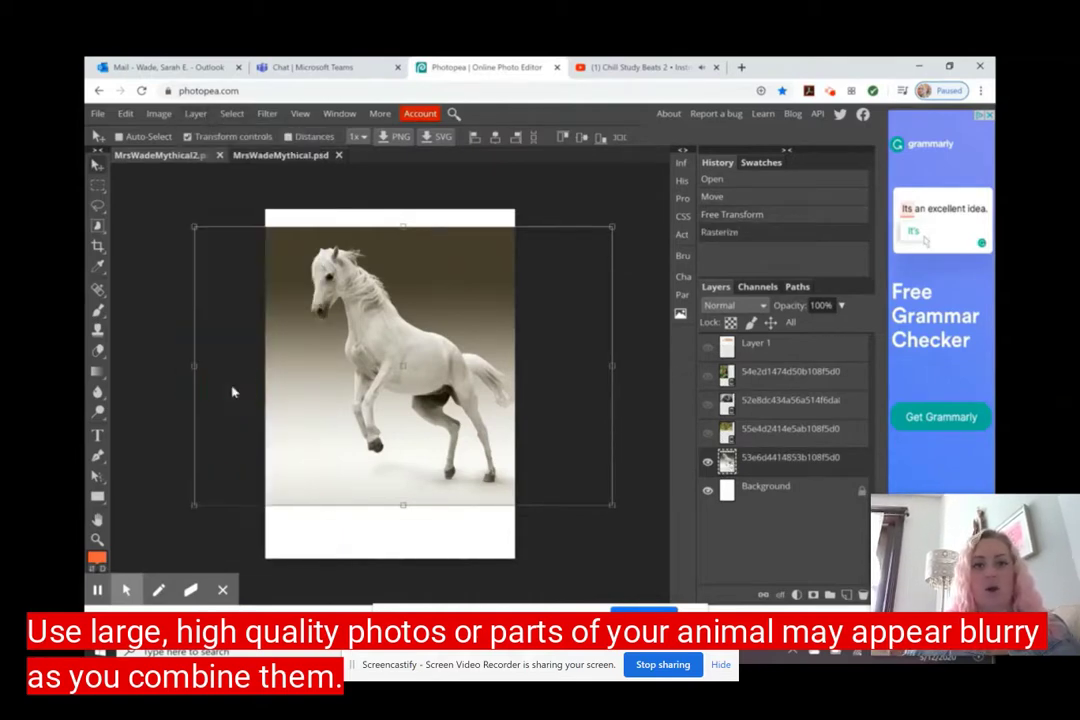
Start a Pen tool outline on the front of the horse's face, adding a curved anchor point partway down the nose
left_click(97, 456)
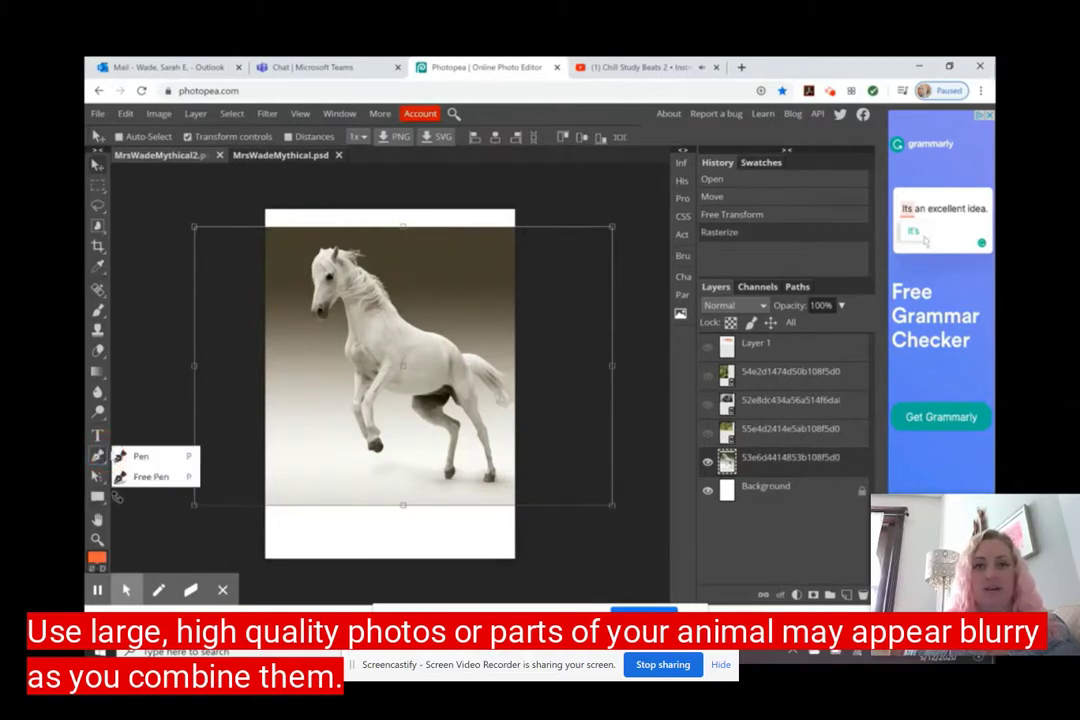
left_click(141, 456)
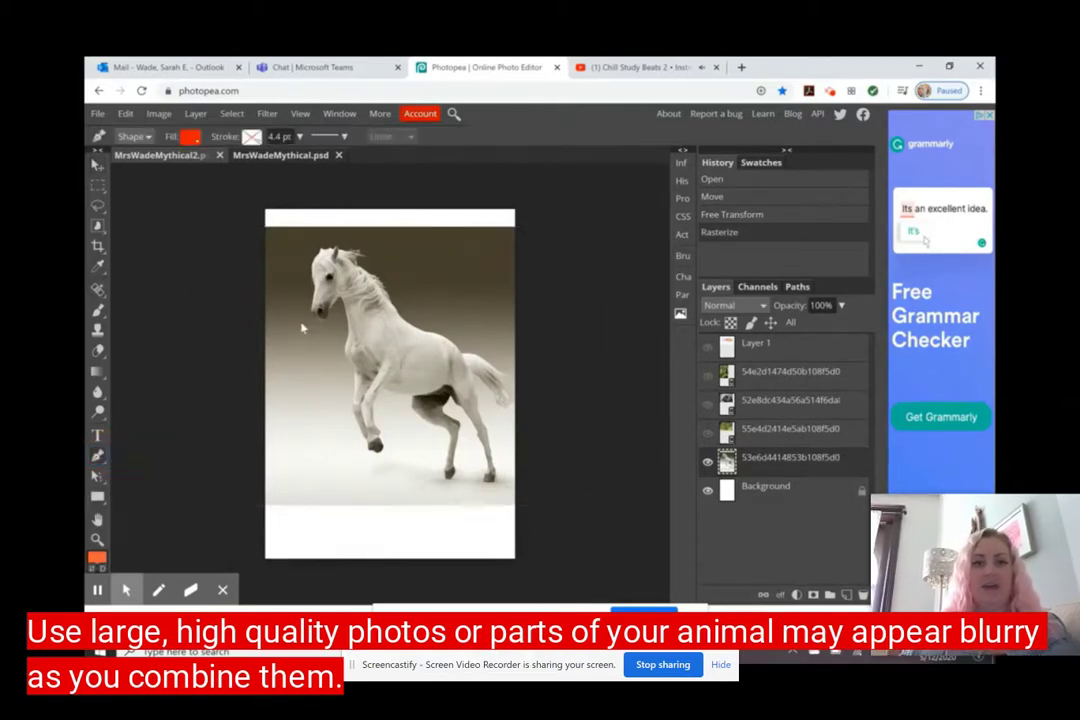
key("z")
left_click(343, 272)
left_click(343, 272)
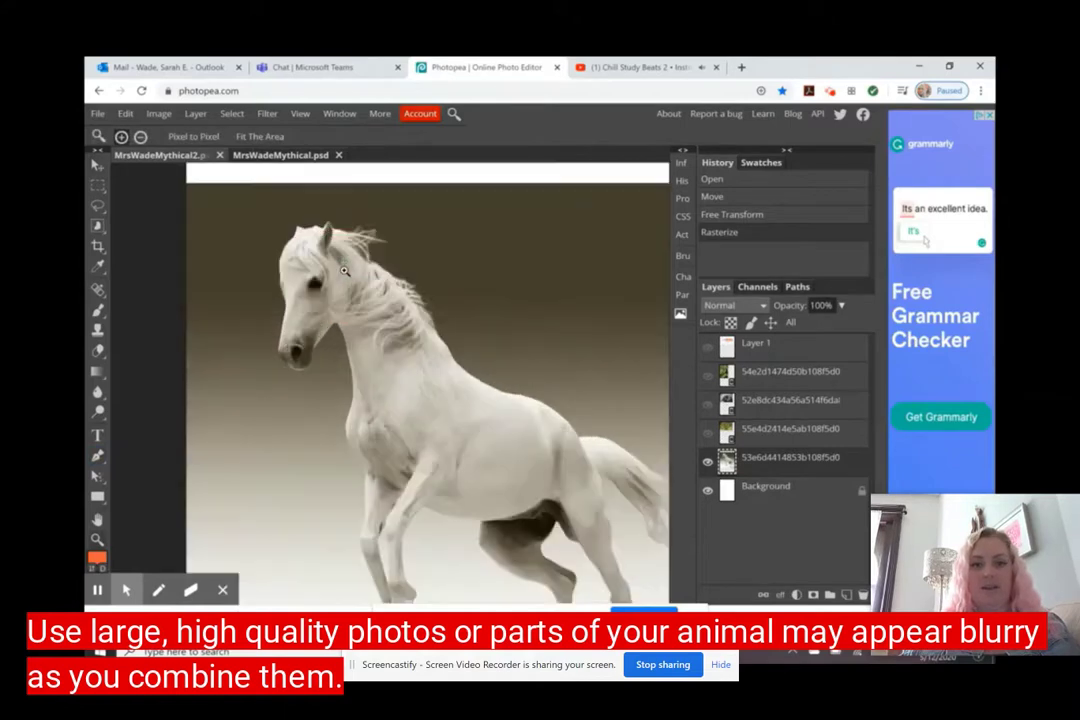
left_click(344, 271)
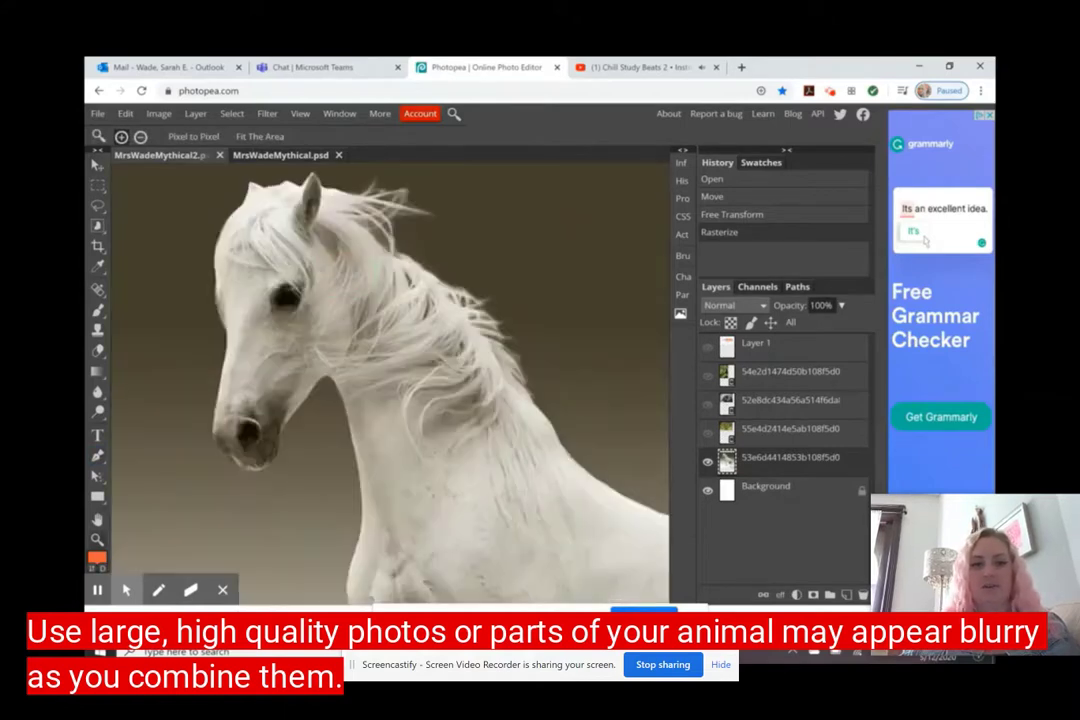
left_click(97, 455)
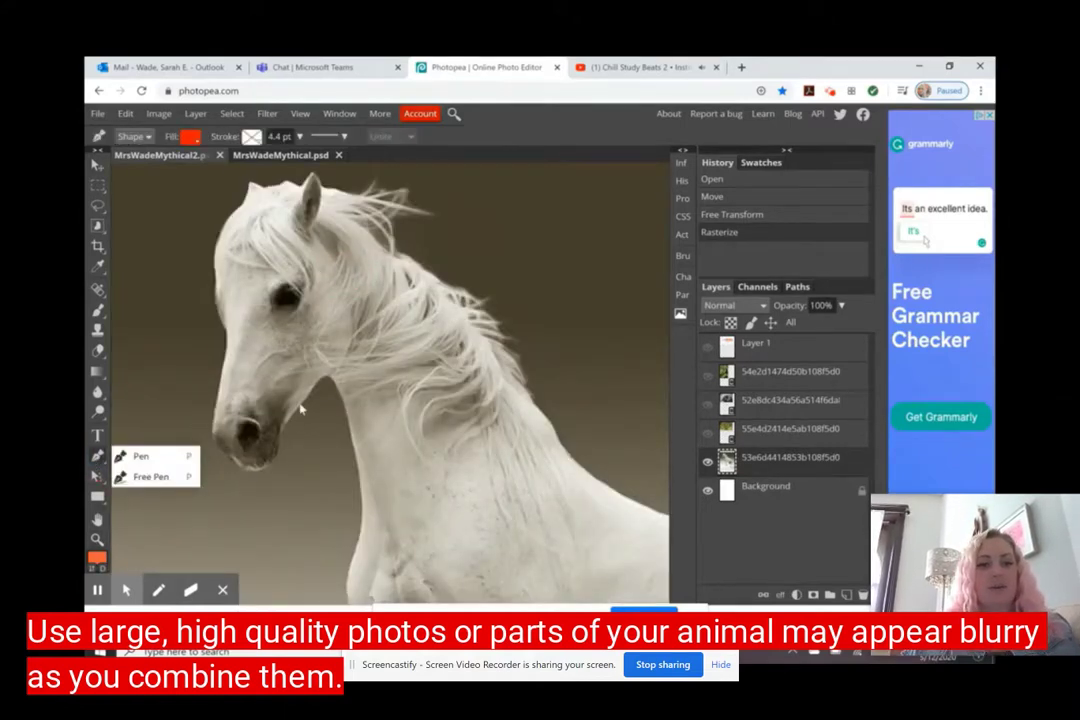
left_click(138, 456)
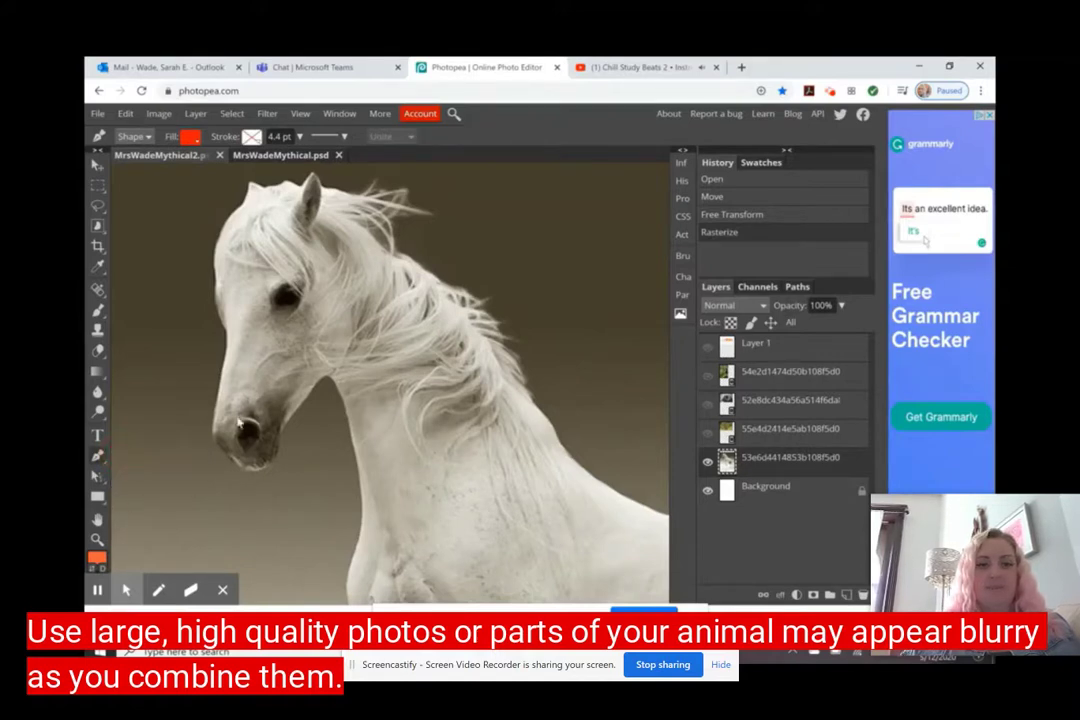
left_click_drag(268, 422, 336, 388)
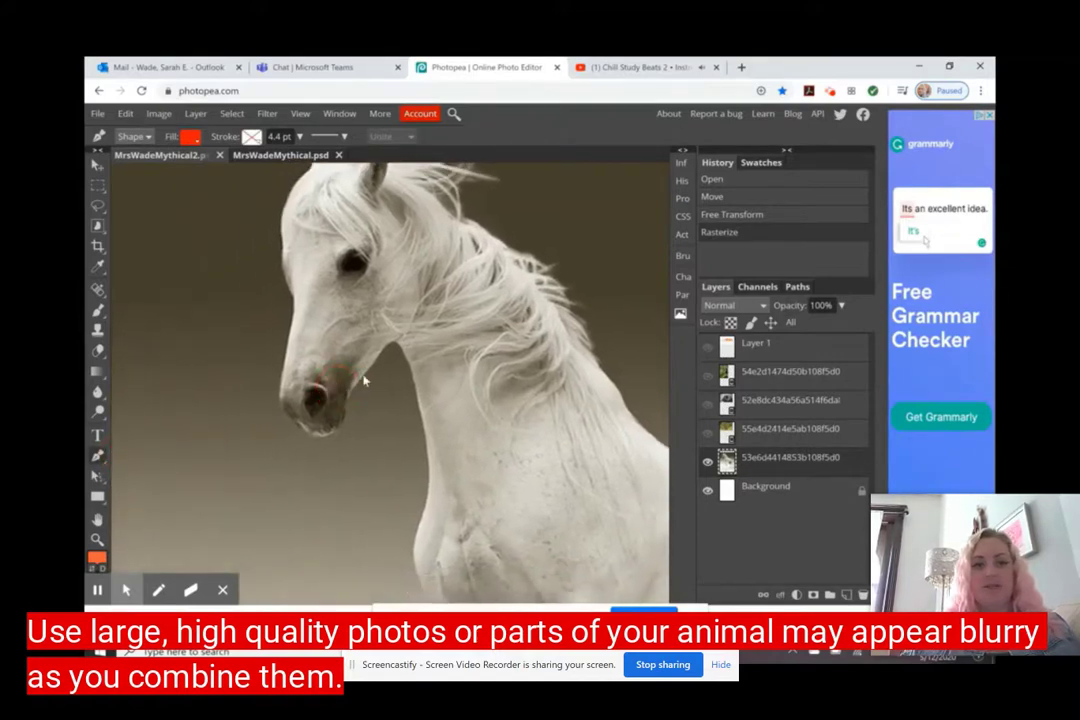
scroll(284, 330, "up", 2)
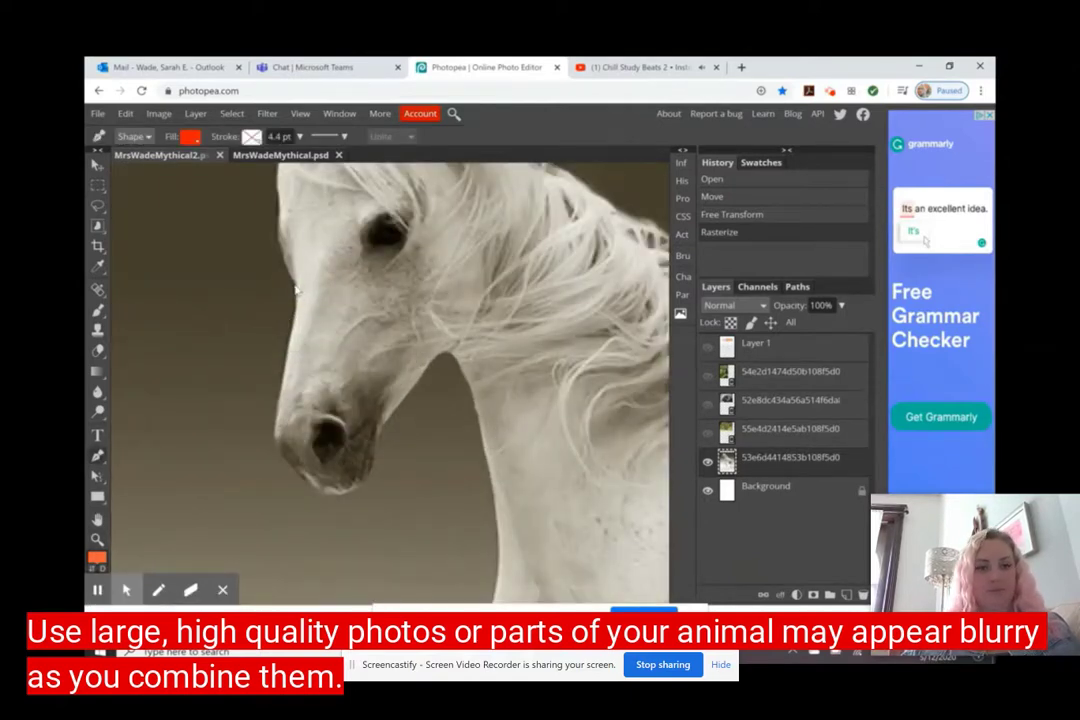
left_click(294, 285)
left_click(287, 366)
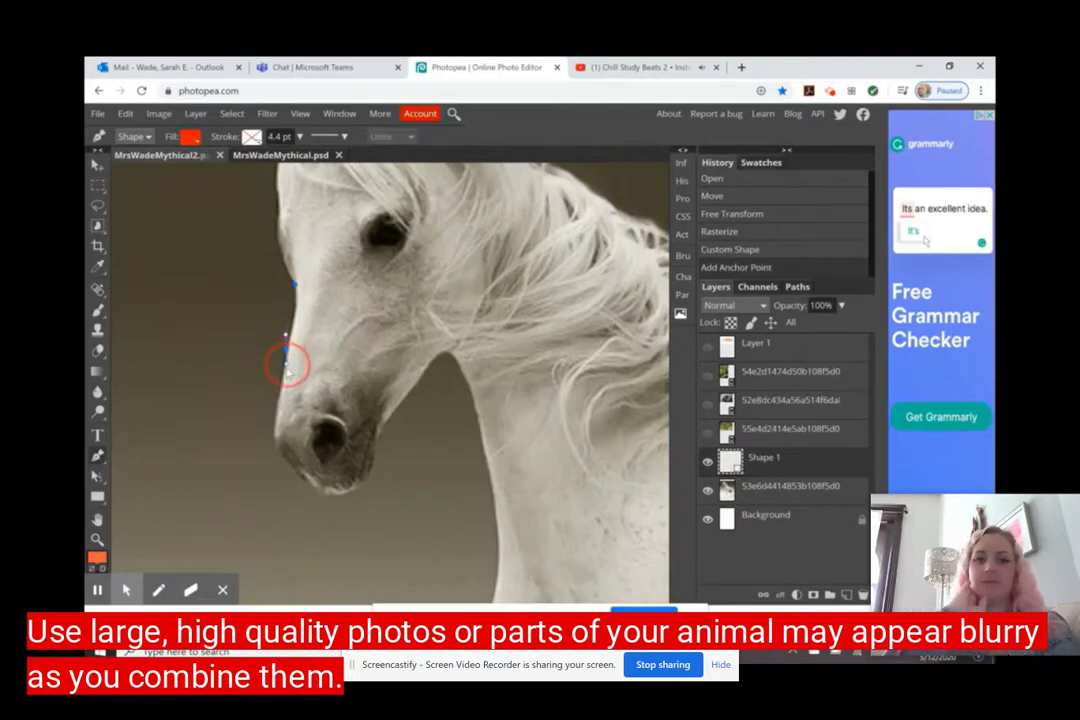
left_click_drag(287, 366, 280, 382)
left_click(278, 378)
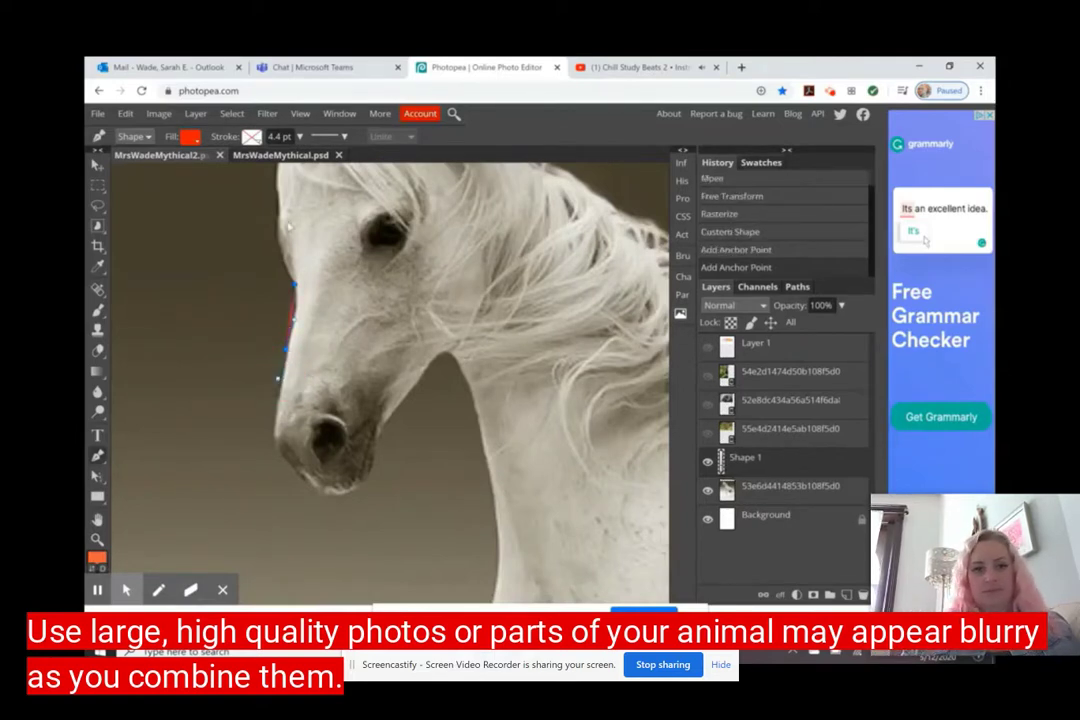
Set the pen shape's fill to none and continue the outline down the nose and around the muzzle to the chin
left_click(186, 137)
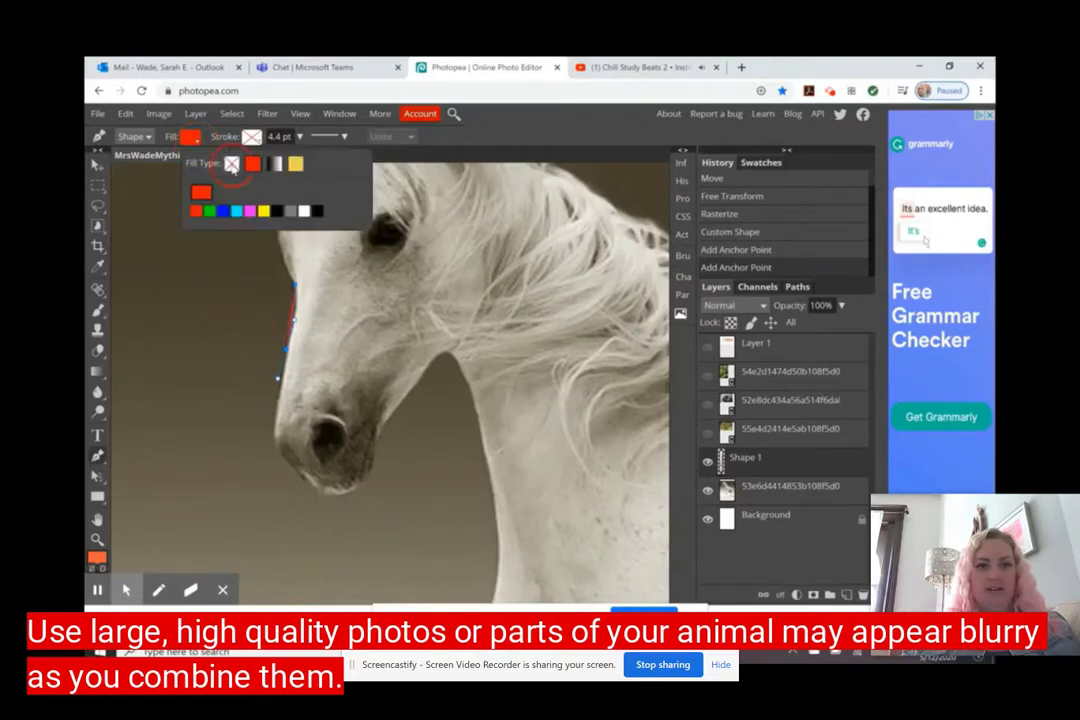
left_click(231, 164)
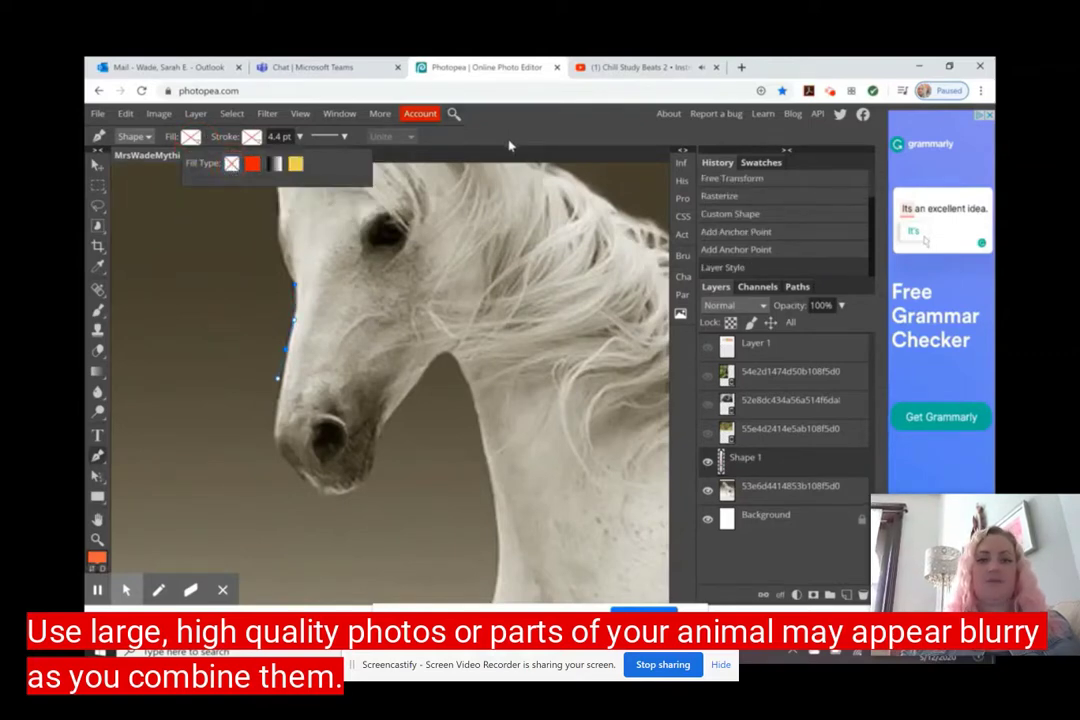
left_click(281, 409)
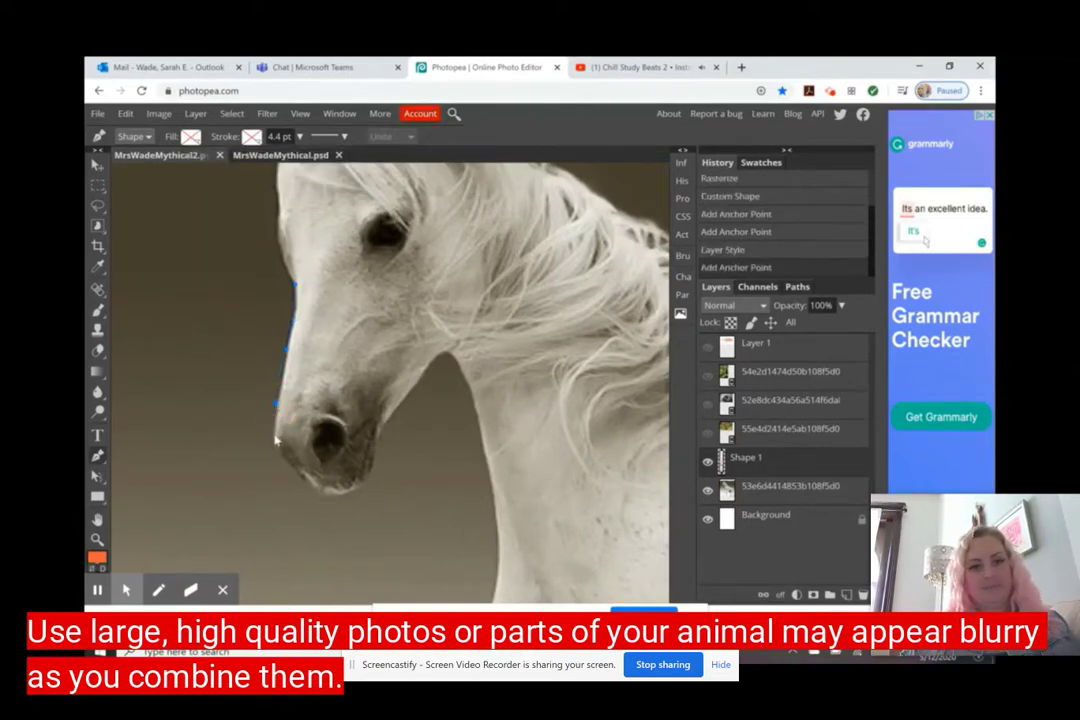
left_click(274, 433)
left_click(275, 441)
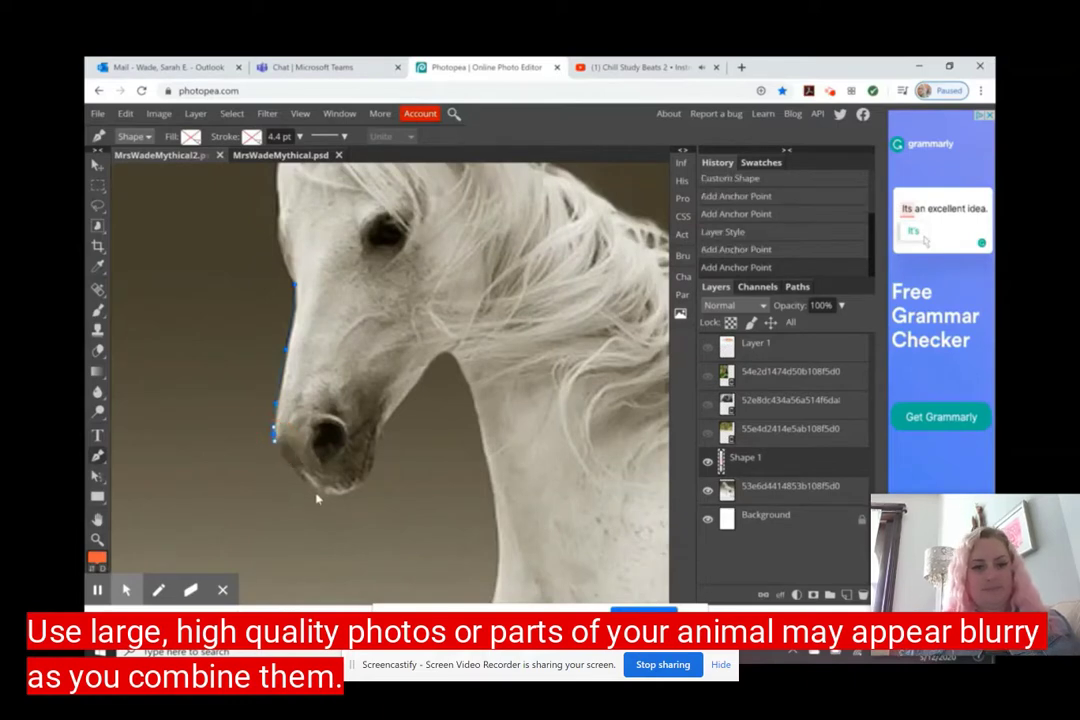
left_click_drag(320, 500, 337, 512)
left_click(336, 508)
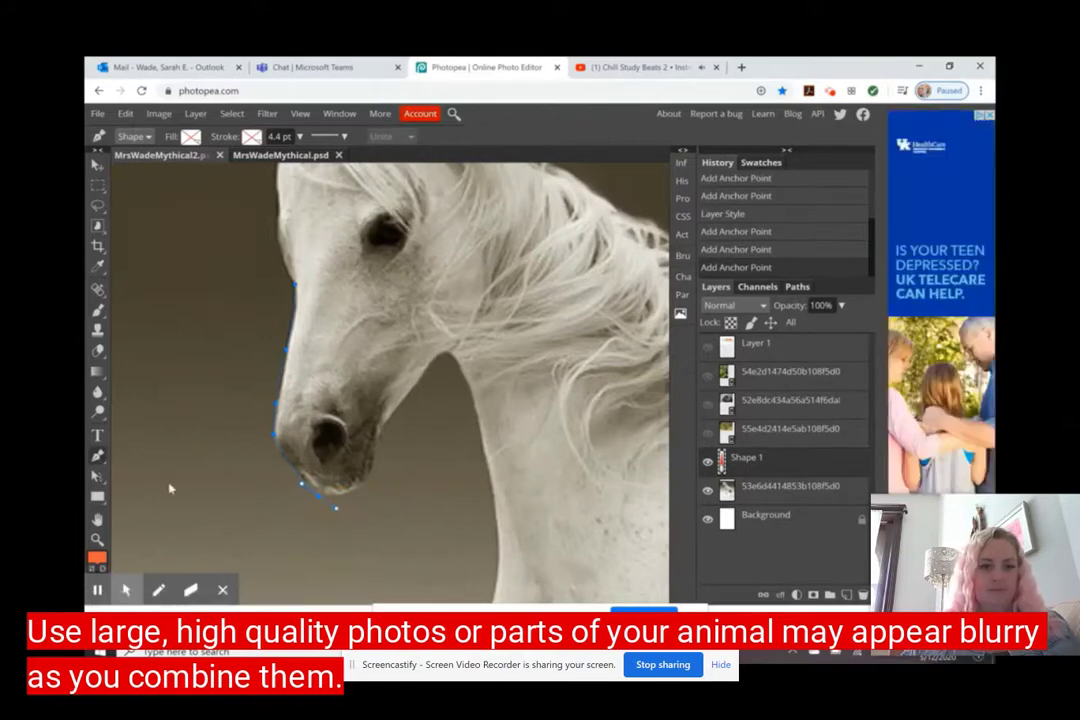
Redirect the chin anchor's curve handle with Direct Select to follow the chin's edge, and return to the Pen tool
right_click(97, 476)
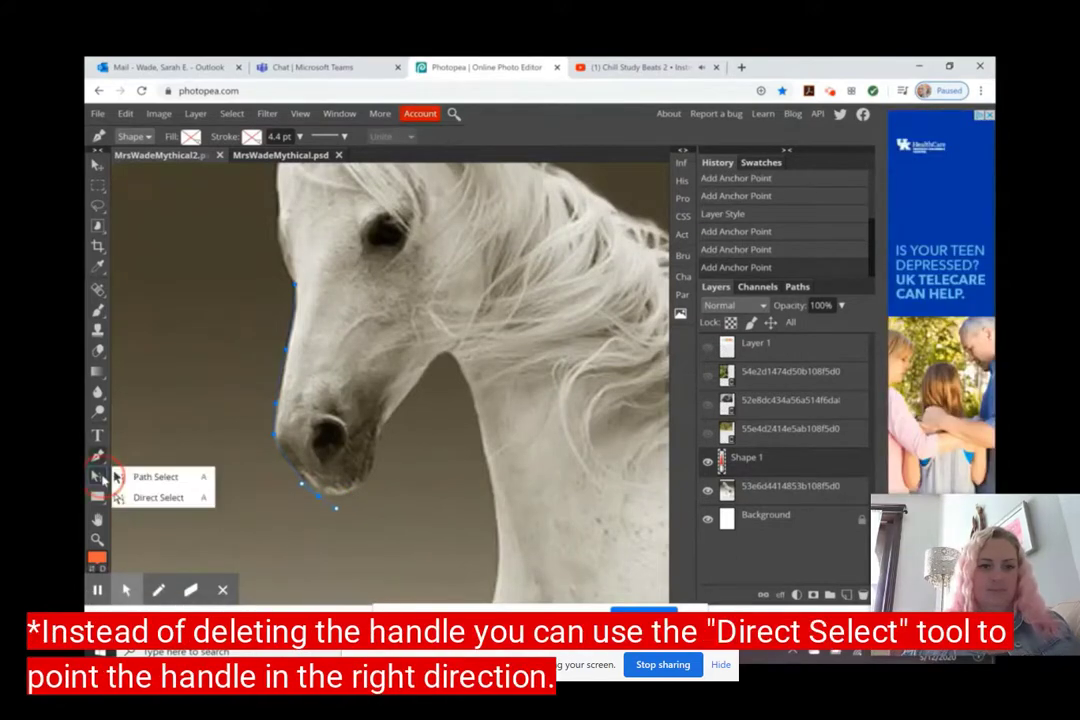
left_click(155, 498)
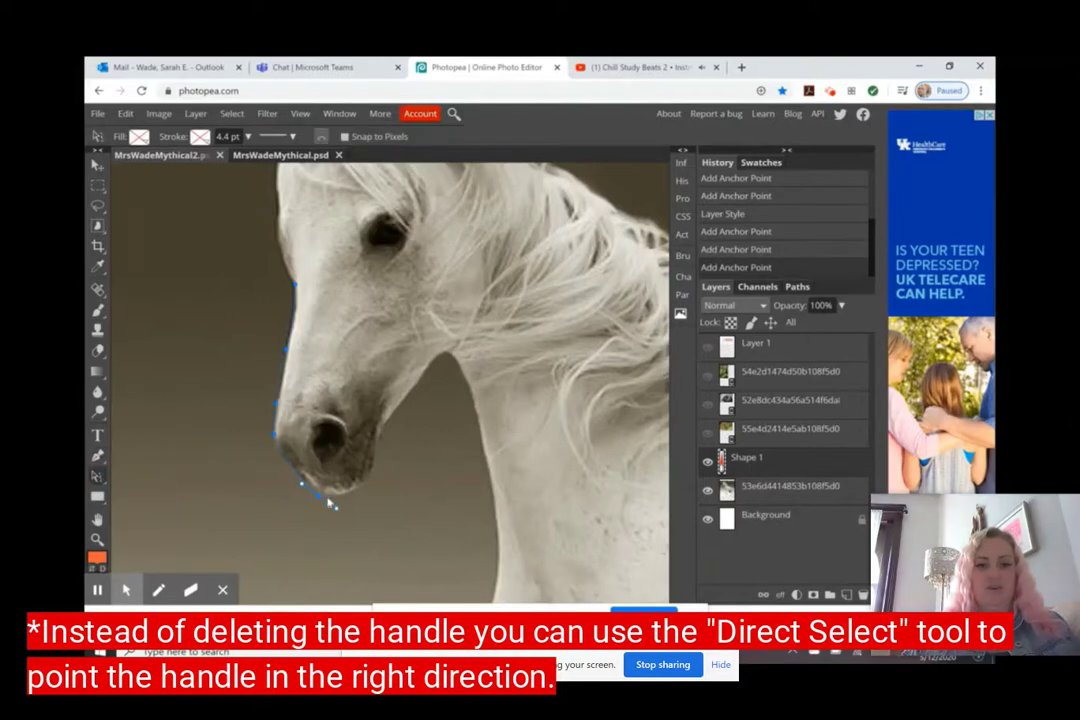
left_click_drag(339, 511, 338, 499)
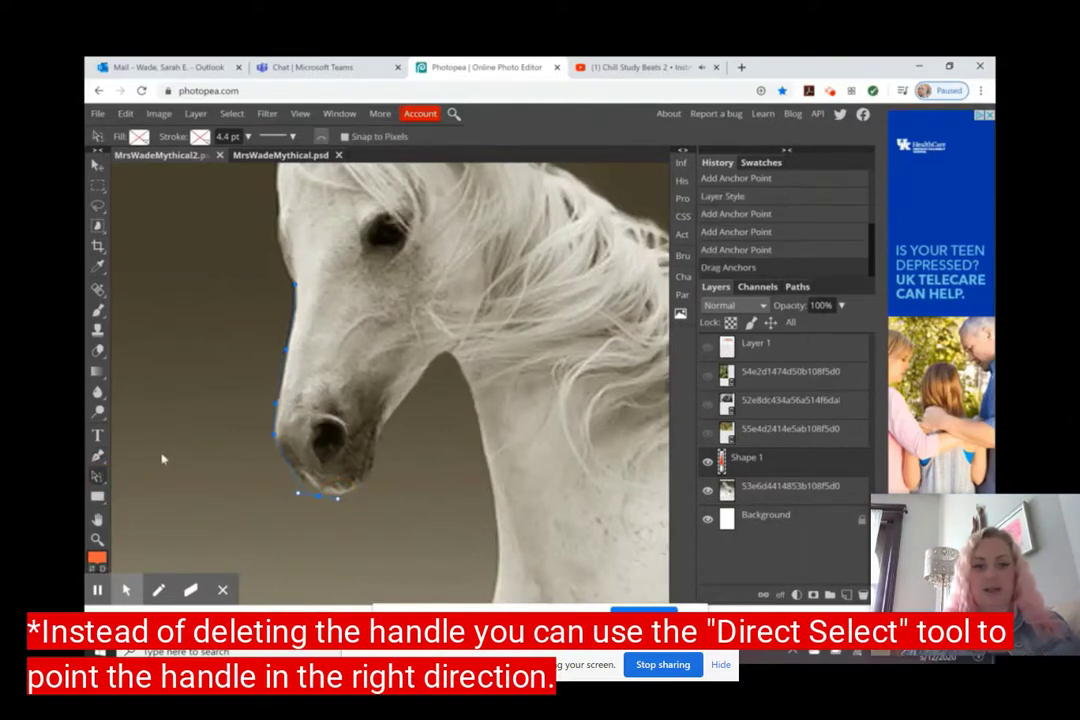
left_click(97, 455)
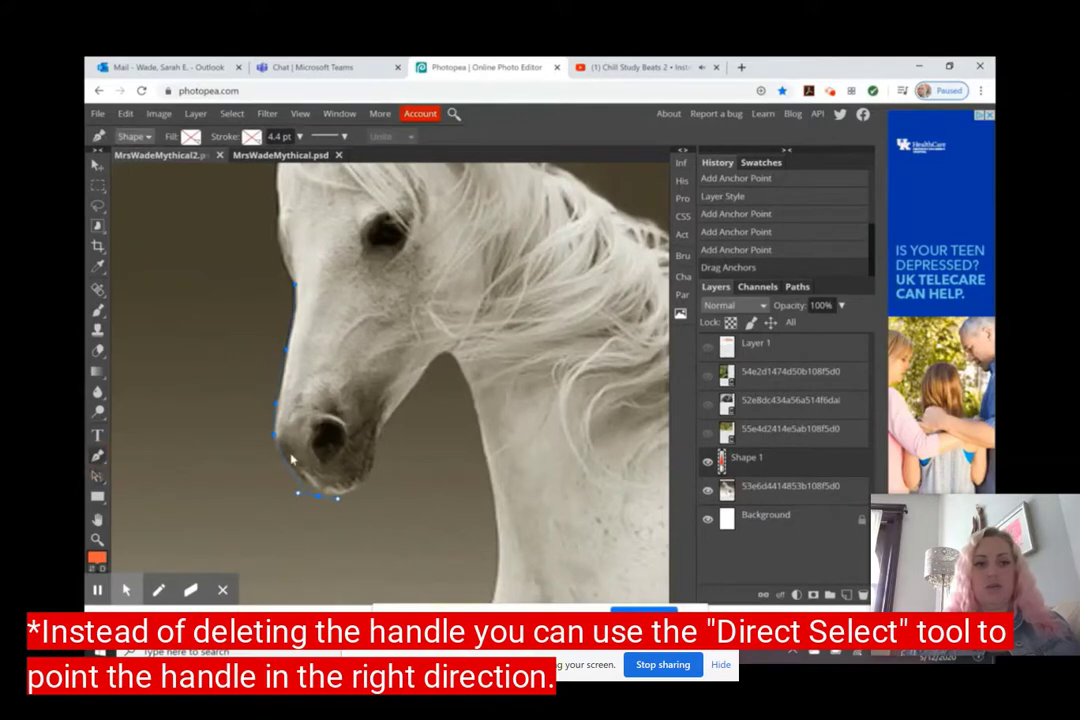
Continue the Pen outline from the horse's chin up the underside of the jaw and around the throat curve
left_click(368, 474)
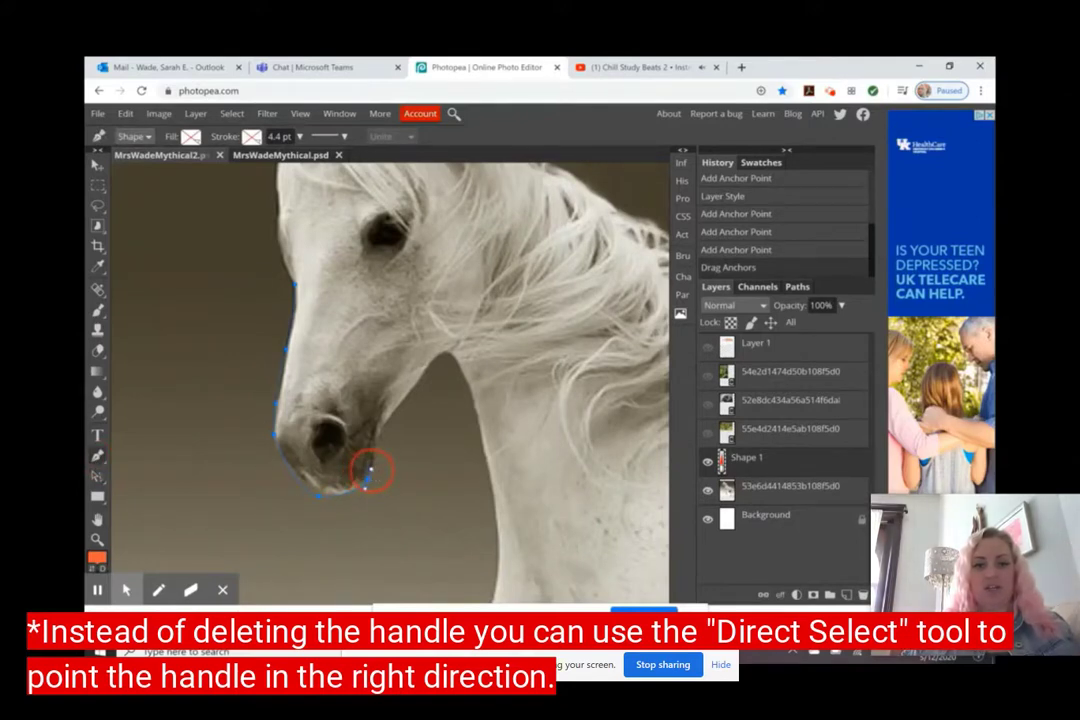
left_click_drag(381, 437, 424, 378)
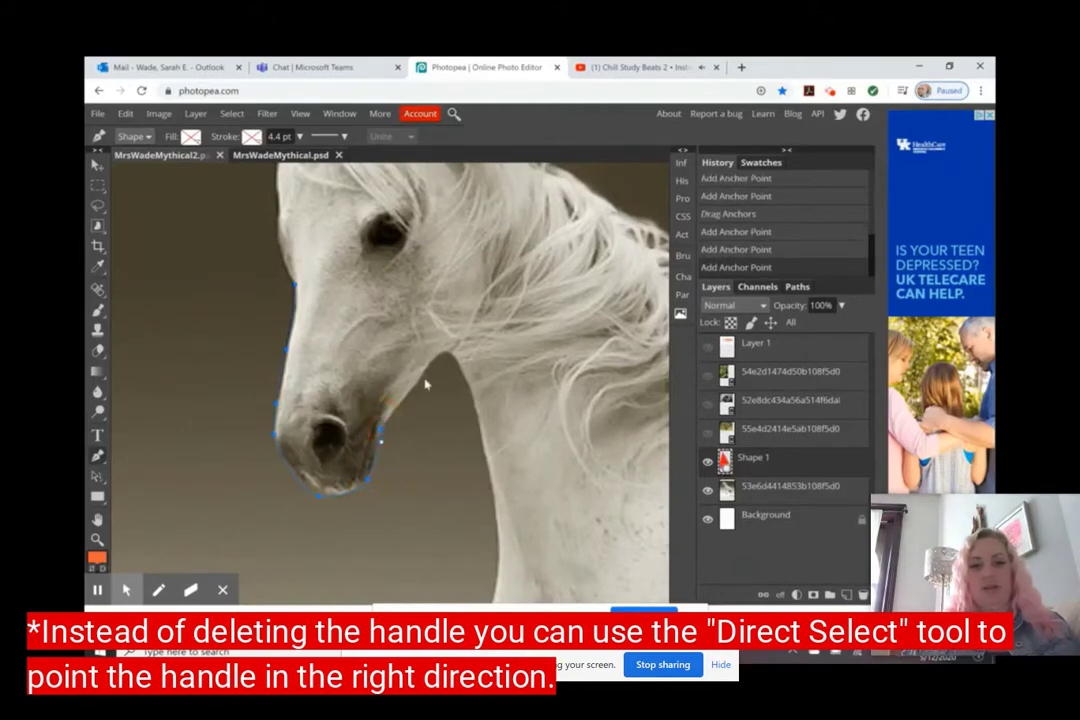
left_click(427, 368)
left_click(460, 371)
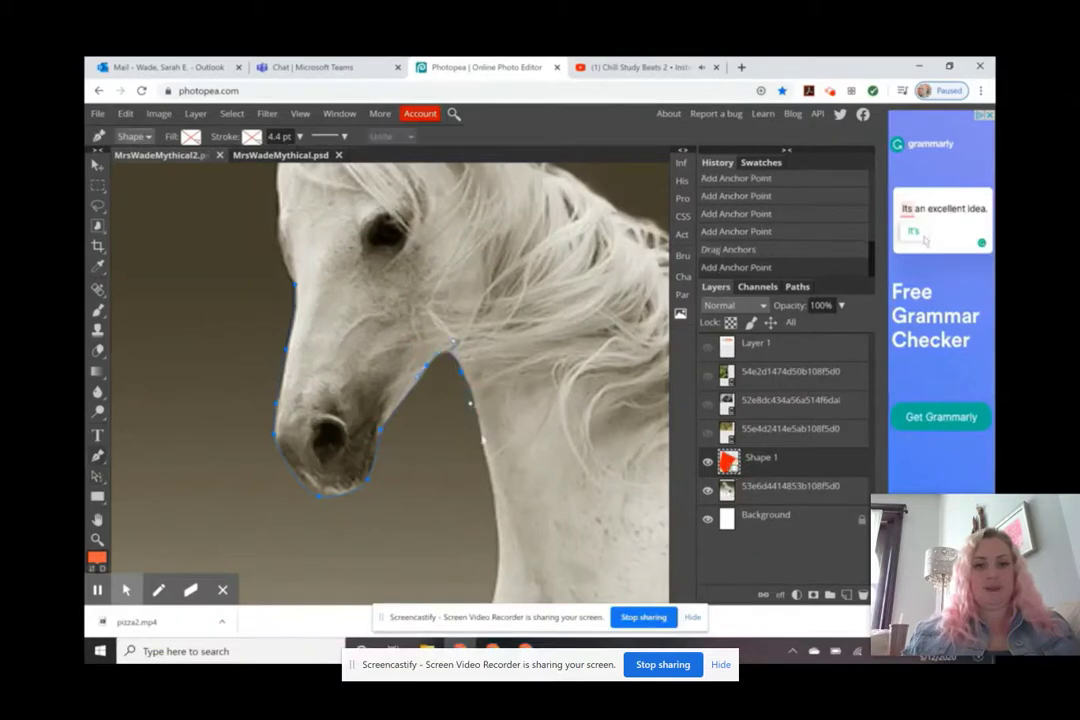
Extend the outline down the front of the horse's neck and around the chest toward the front leg
left_click(481, 452)
left_click(494, 515)
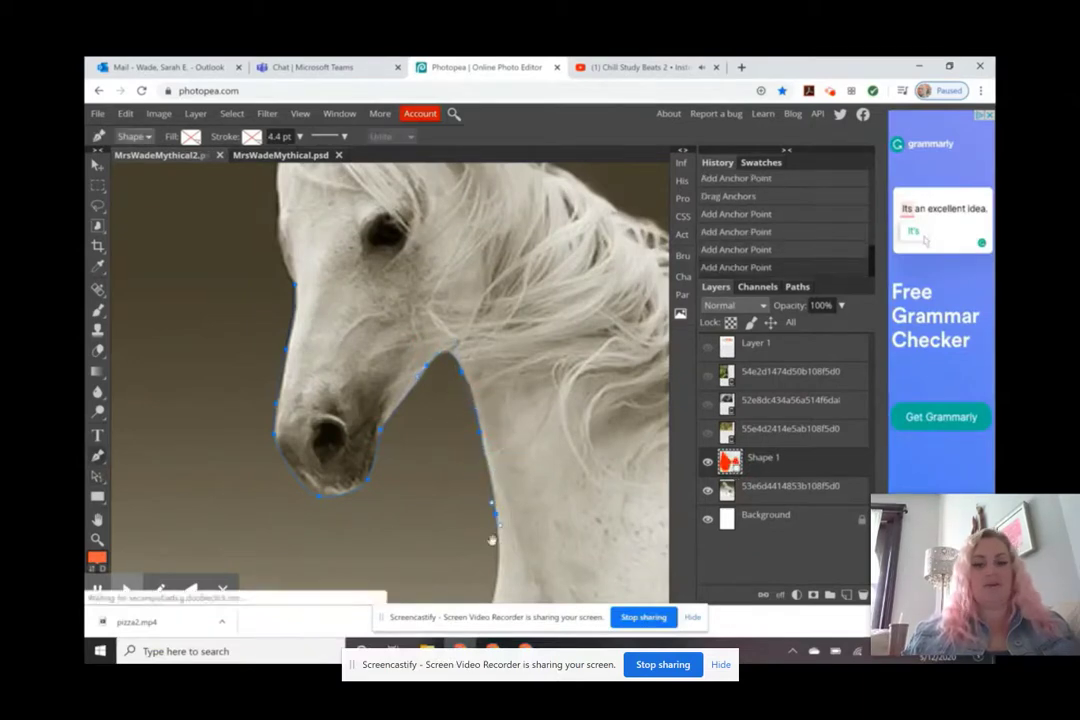
scroll(436, 369, "down", 4)
left_click(384, 389)
left_click(441, 571)
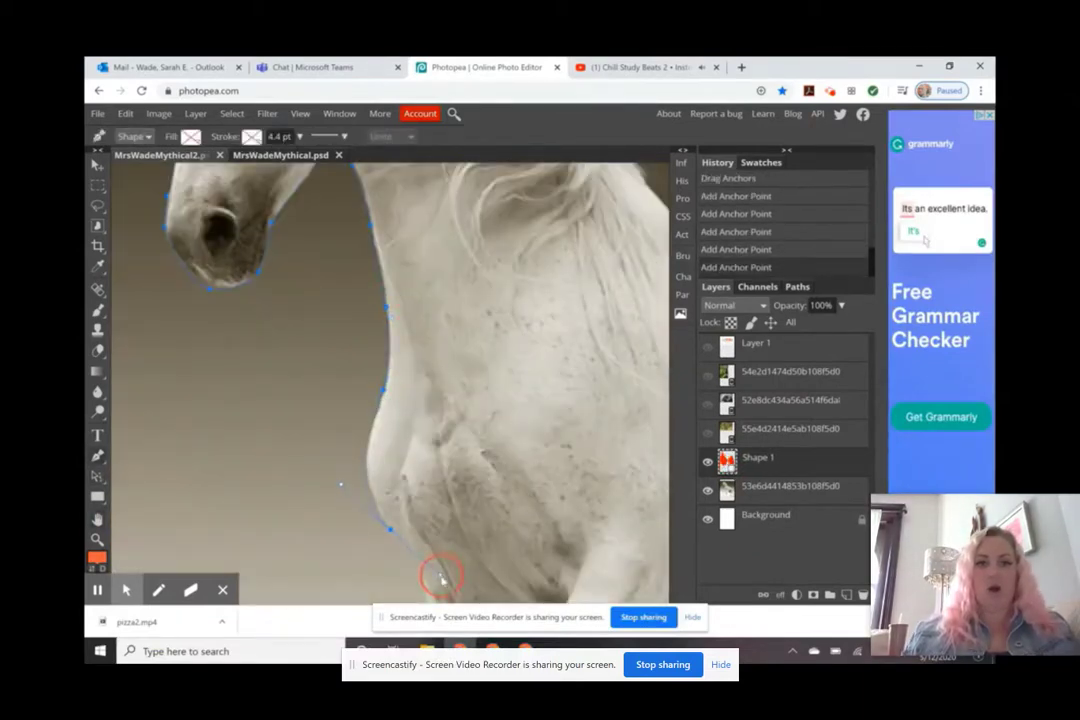
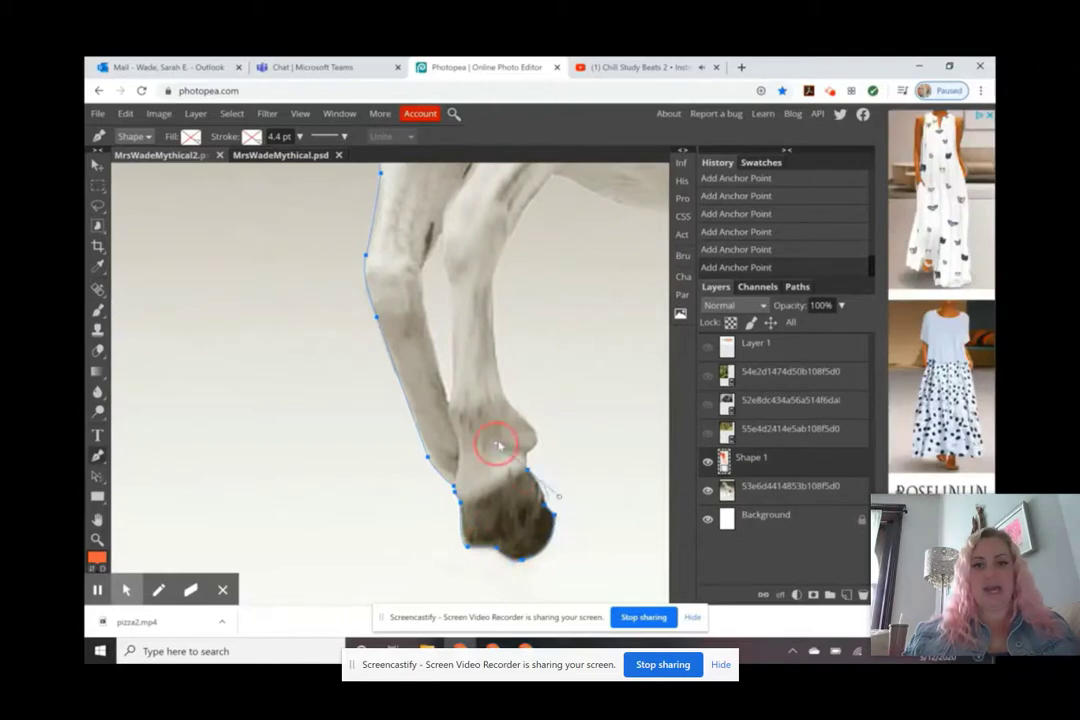
Trace the back edge of the front leg from the fetlock above the hoof up toward the knee
left_click(533, 430)
left_click(515, 420)
left_click(502, 390)
left_click(493, 273)
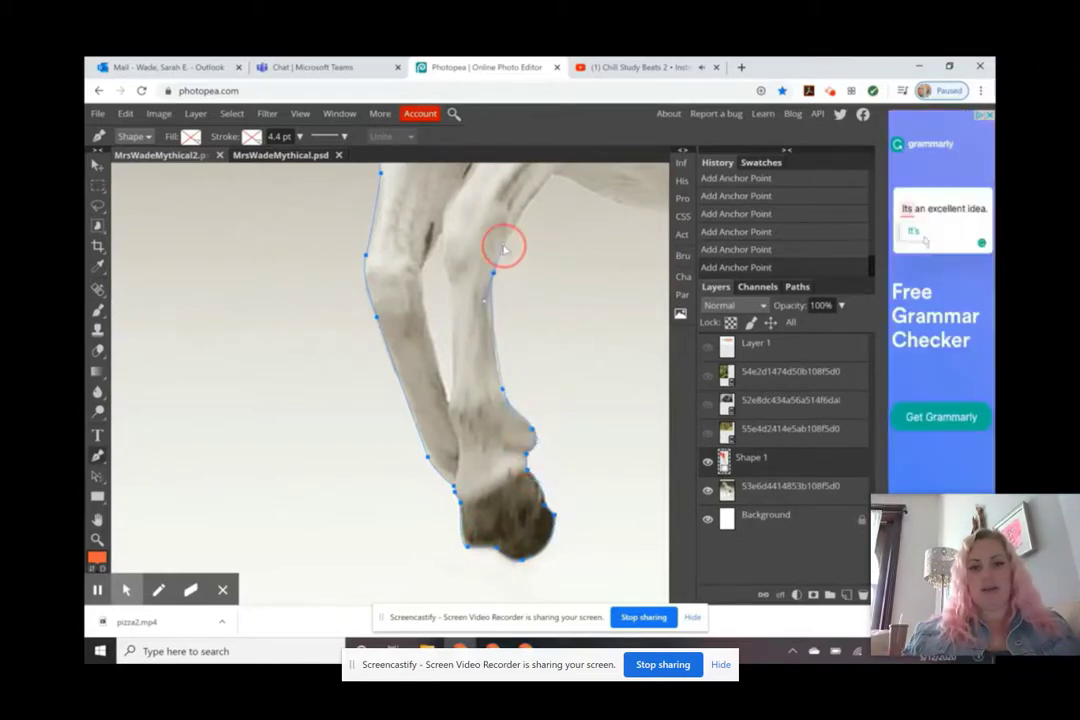
Carry the outline up the leg, along the belly, and across the body to the back, leaving out the hindquarters
scroll(501, 243, "up", 3)
scroll(501, 243, "right", 4)
left_click(346, 308)
left_click(382, 321)
left_click(524, 350)
scroll(524, 350, "down", 5)
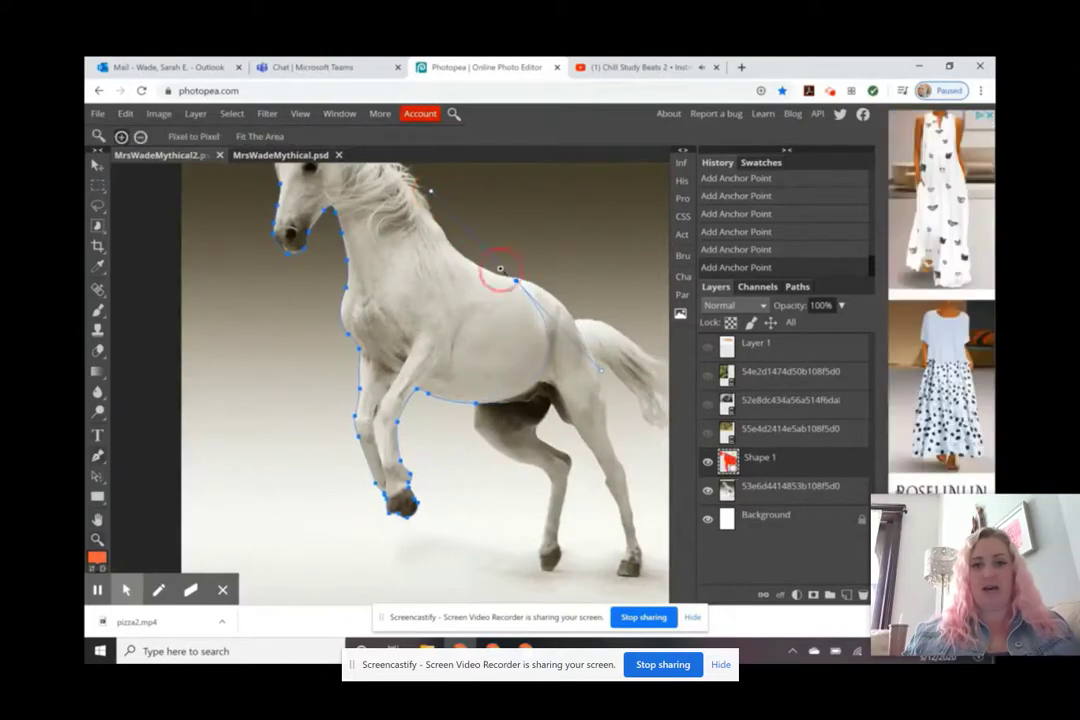
Trace the horse's back and withers up to the base of the mane
scroll(505, 275, "up", 5)
scroll(520, 292, "up", 3)
left_click(328, 231)
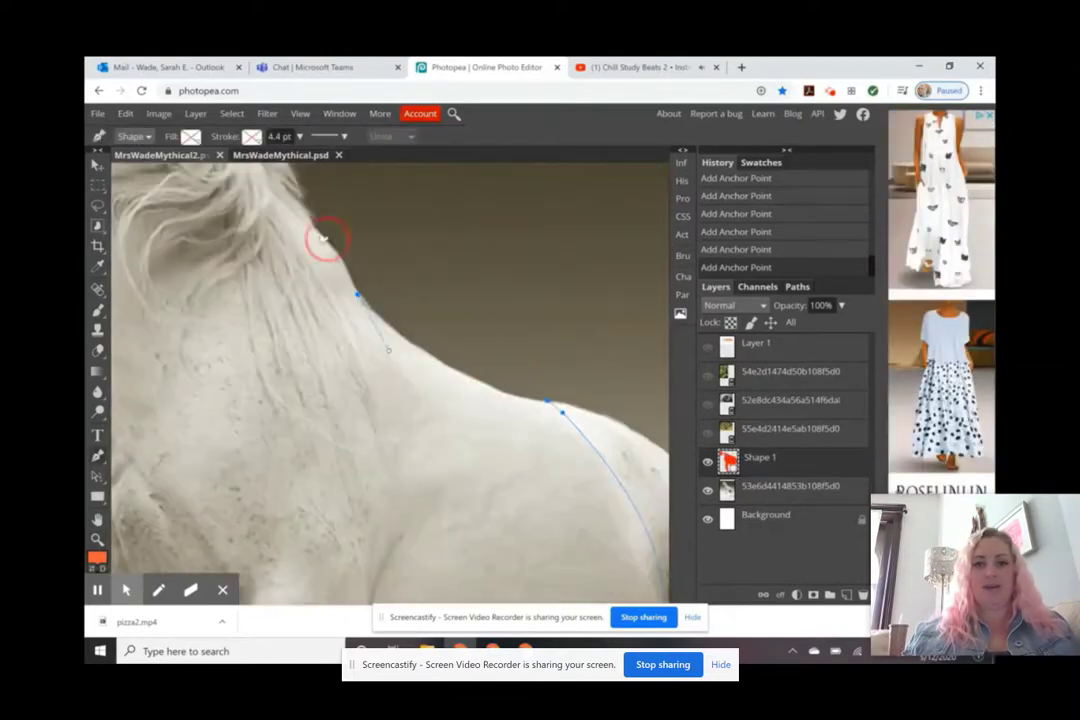
scroll(423, 317, "up", 2)
left_click(423, 317)
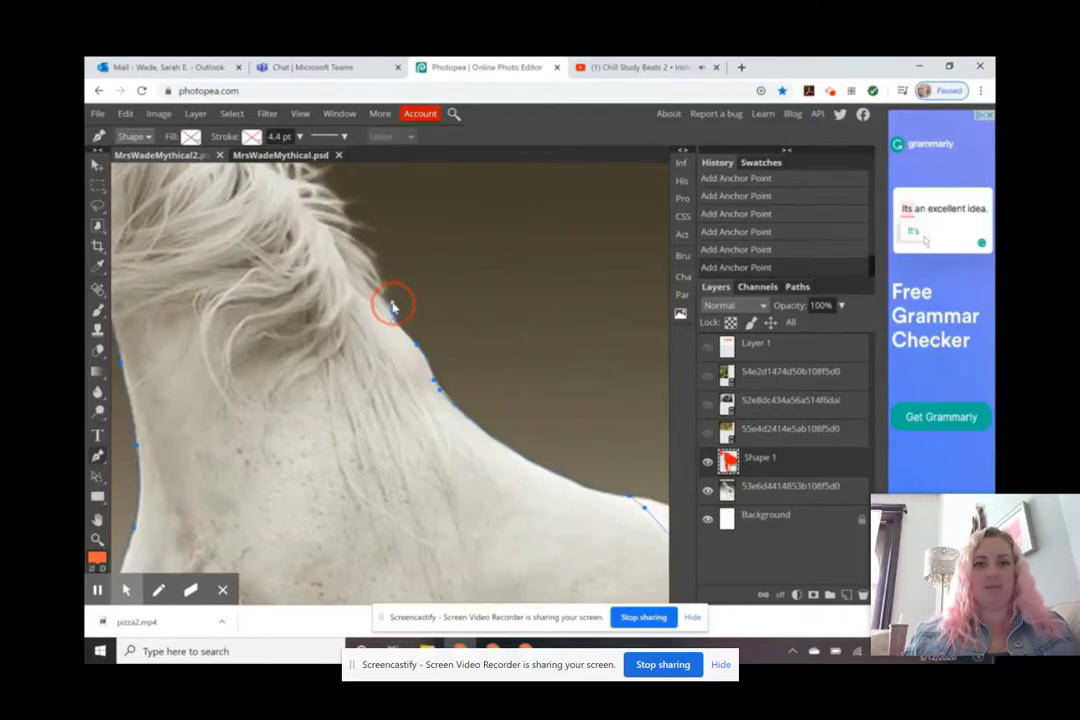
Remove the last anchor's leading curve handle and continue the outline with curved anchors along the mane's lowest edge
key("z")
left_click(393, 297)
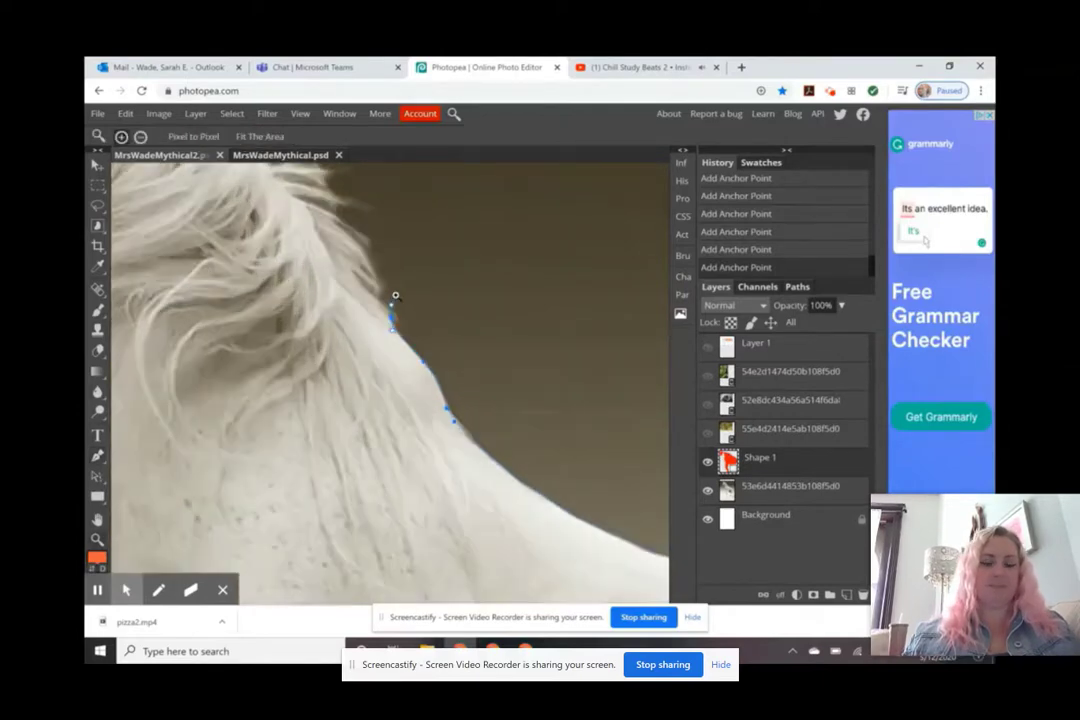
left_click(393, 294)
left_click(393, 297)
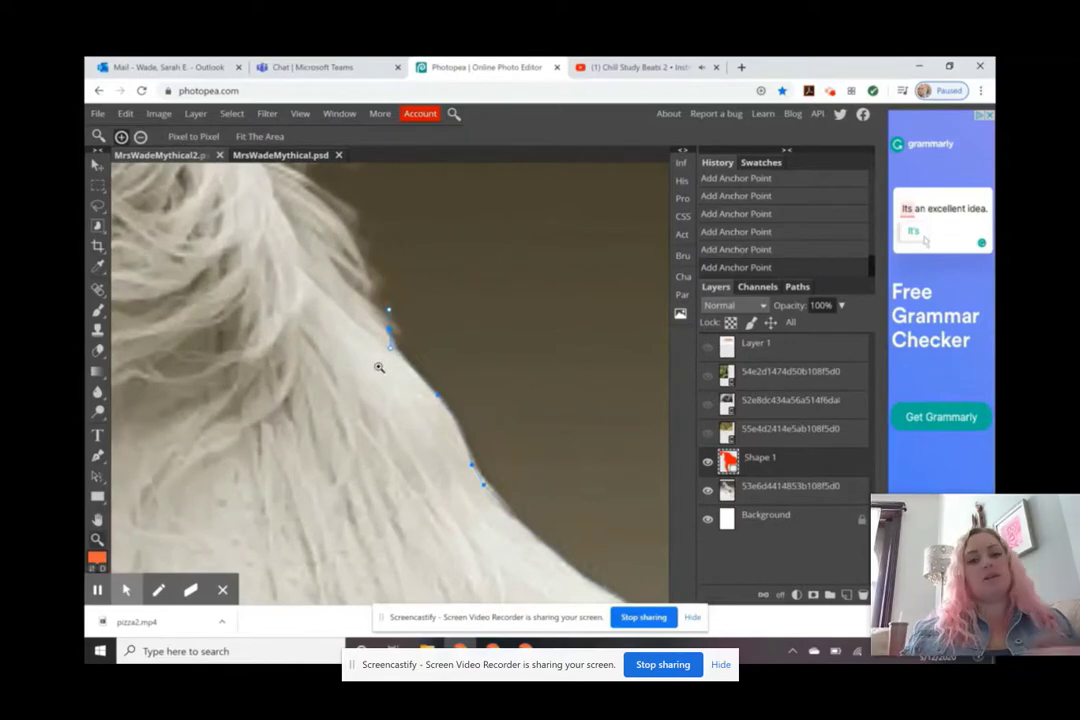
key("p")
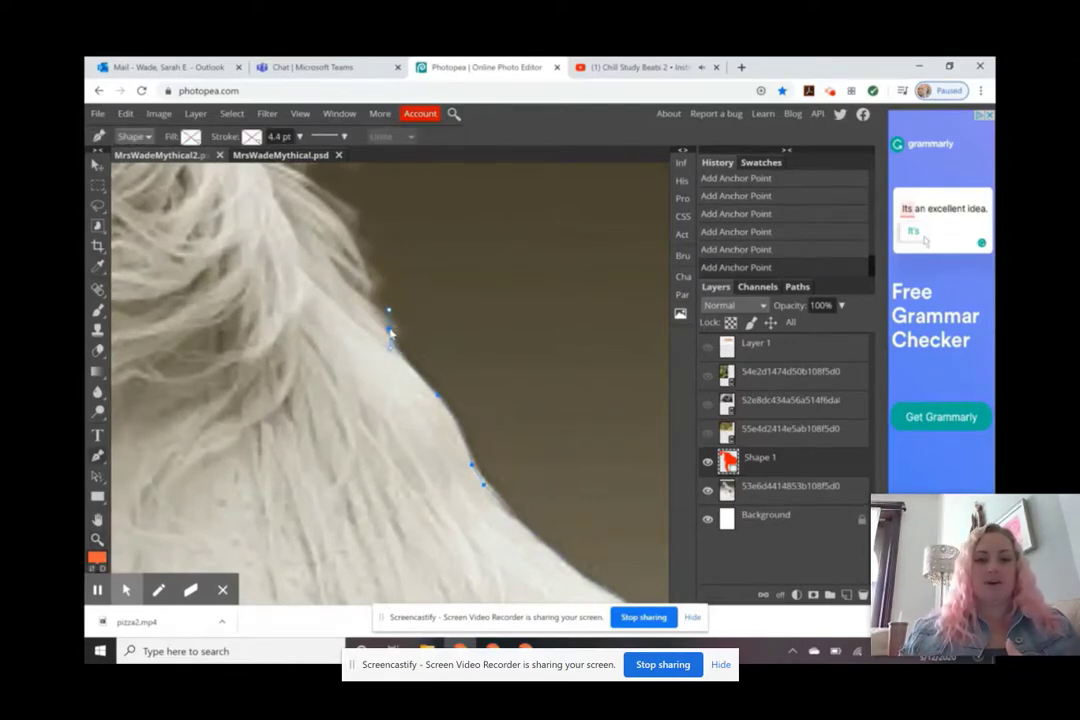
left_click(390, 330)
left_click_drag(399, 342, 336, 288)
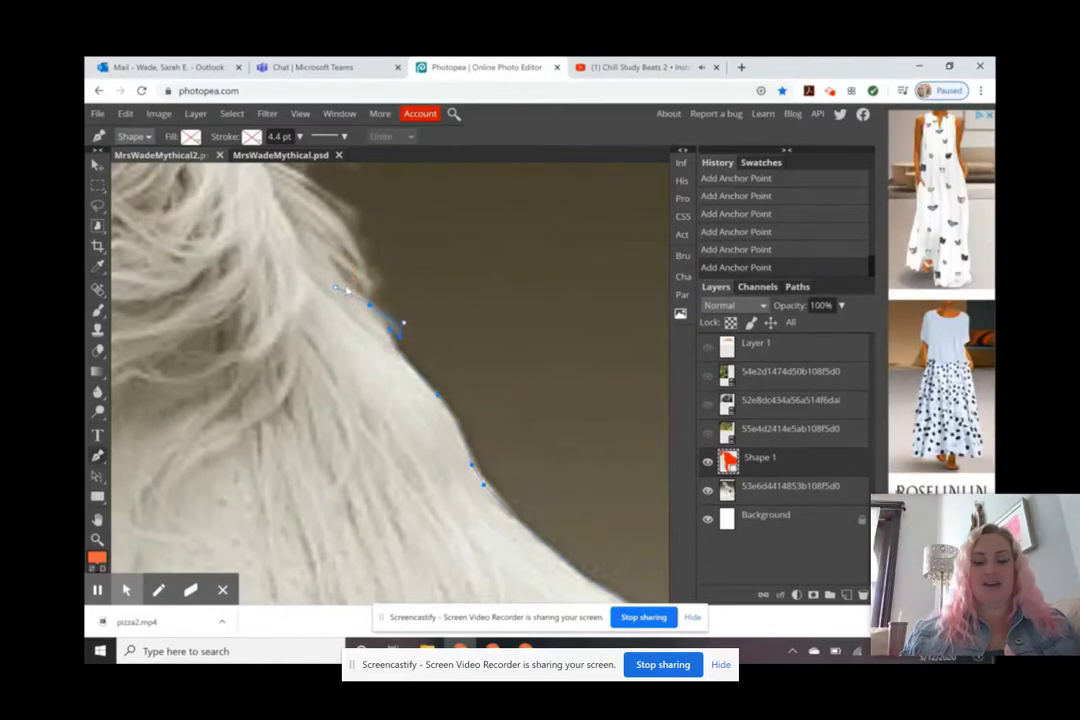
Trace in and out around the individual hair strands along the lower mane with closely spaced anchor points
left_click(335, 261)
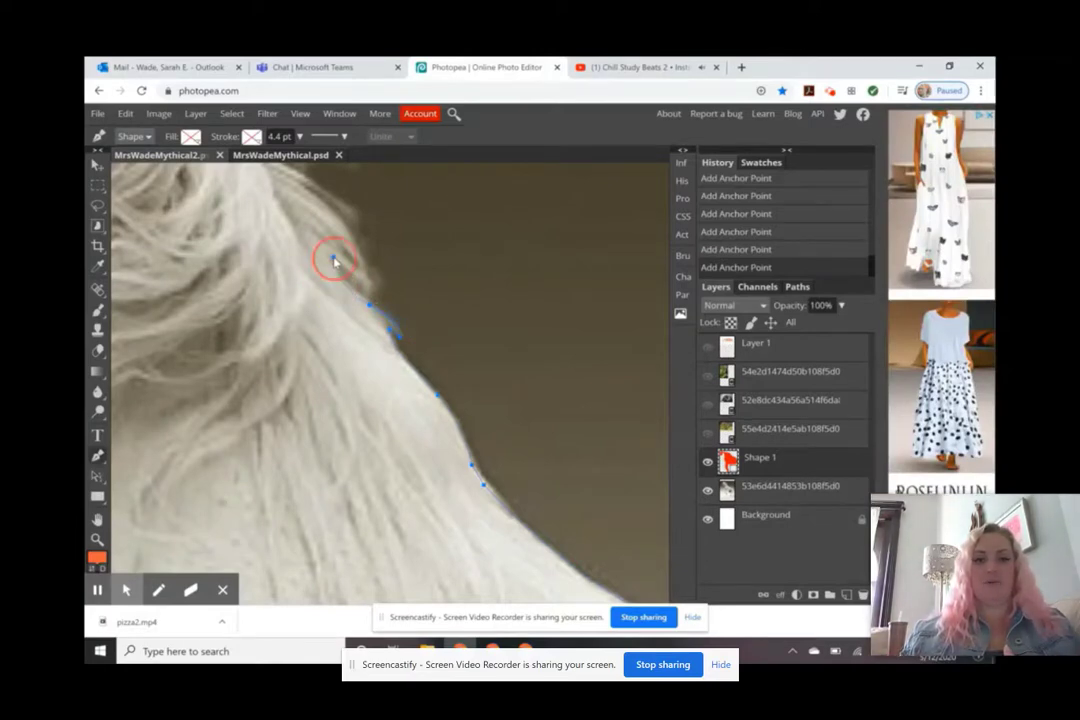
mouse_move(366, 289)
left_mouse_down()
mouse_move(362, 300)
mouse_move(366, 290)
left_mouse_up()
left_click(366, 290)
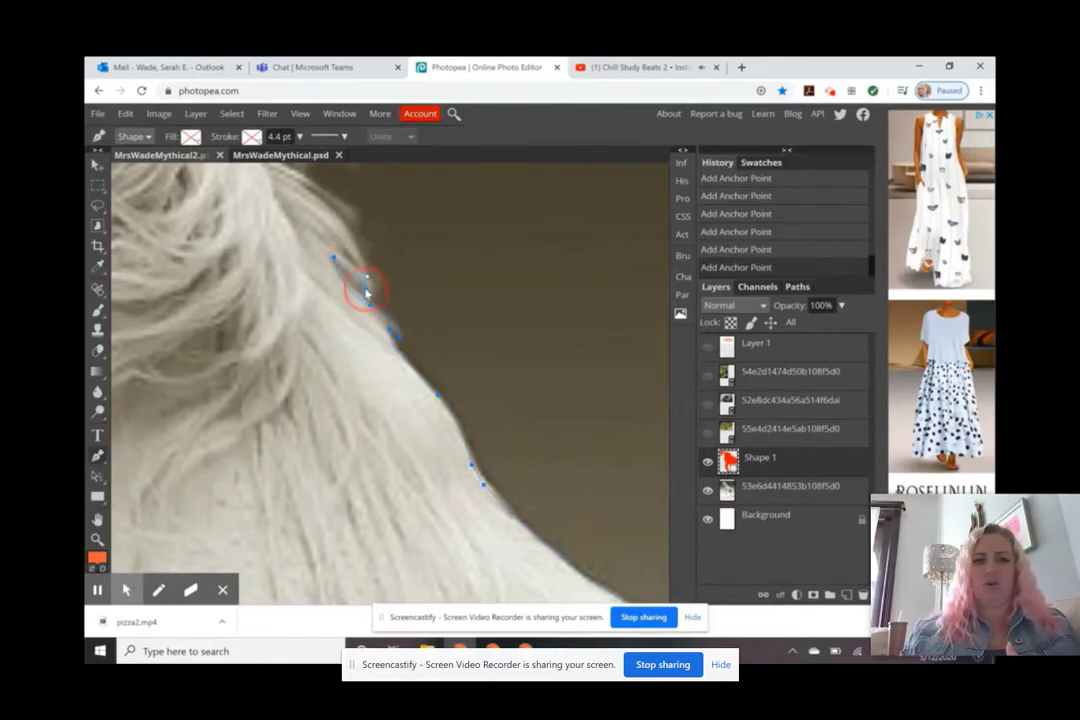
left_click_drag(340, 246, 317, 232)
left_click(343, 244)
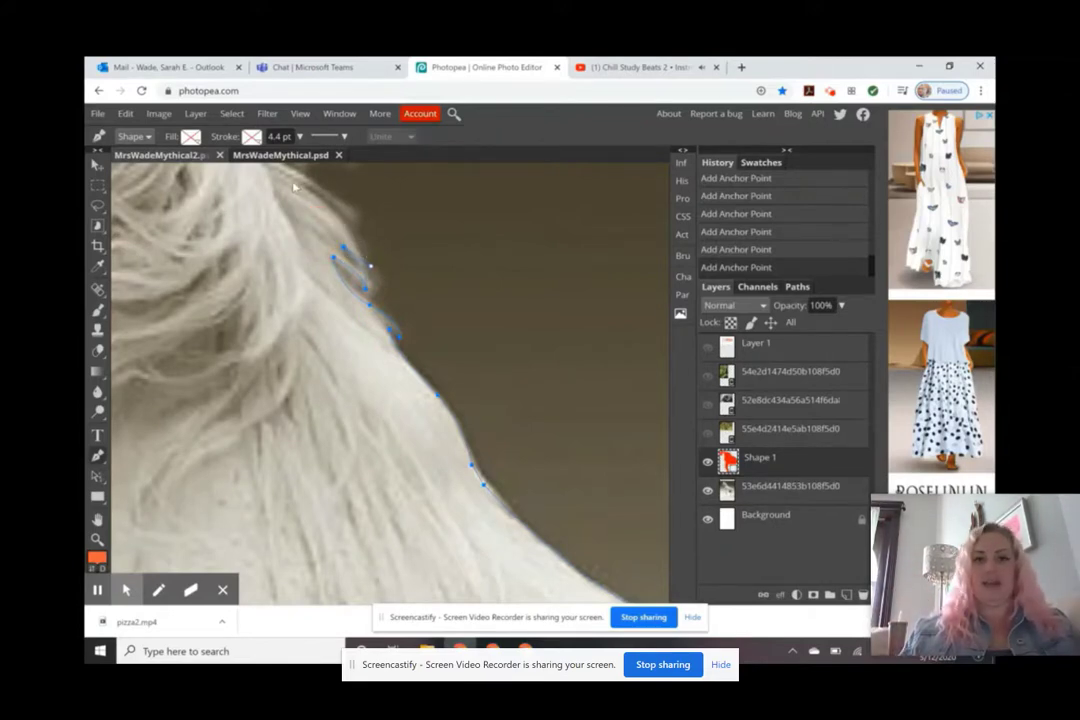
left_click_drag(266, 177, 234, 179)
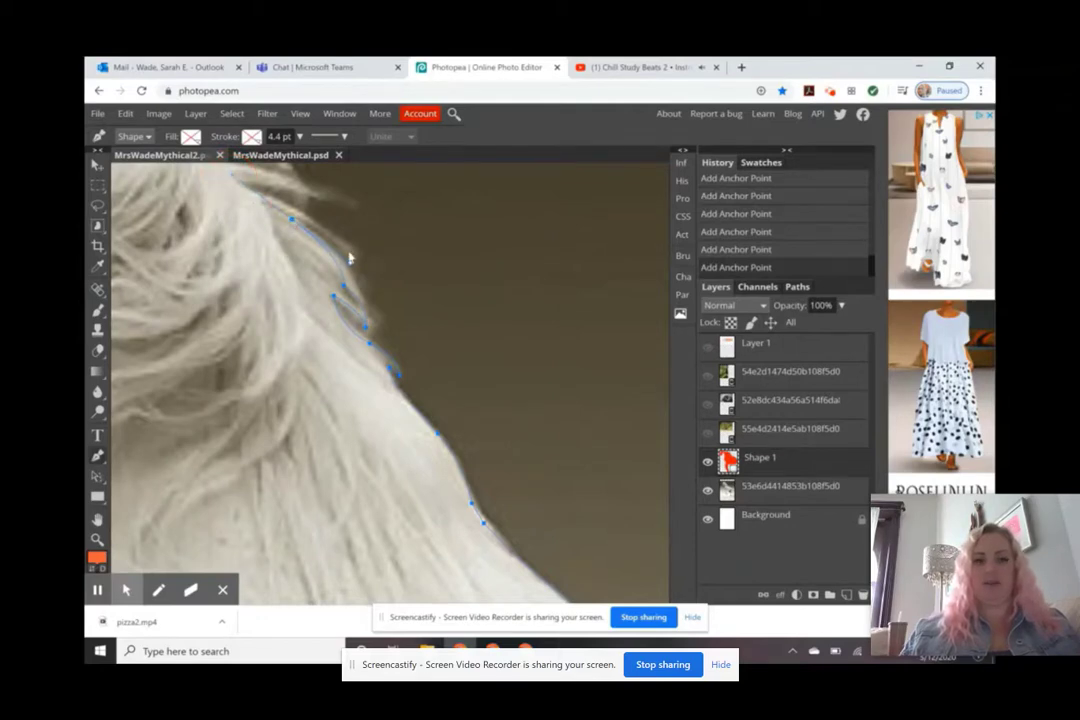
left_click_drag(346, 258, 333, 240)
left_click_drag(263, 195, 284, 230)
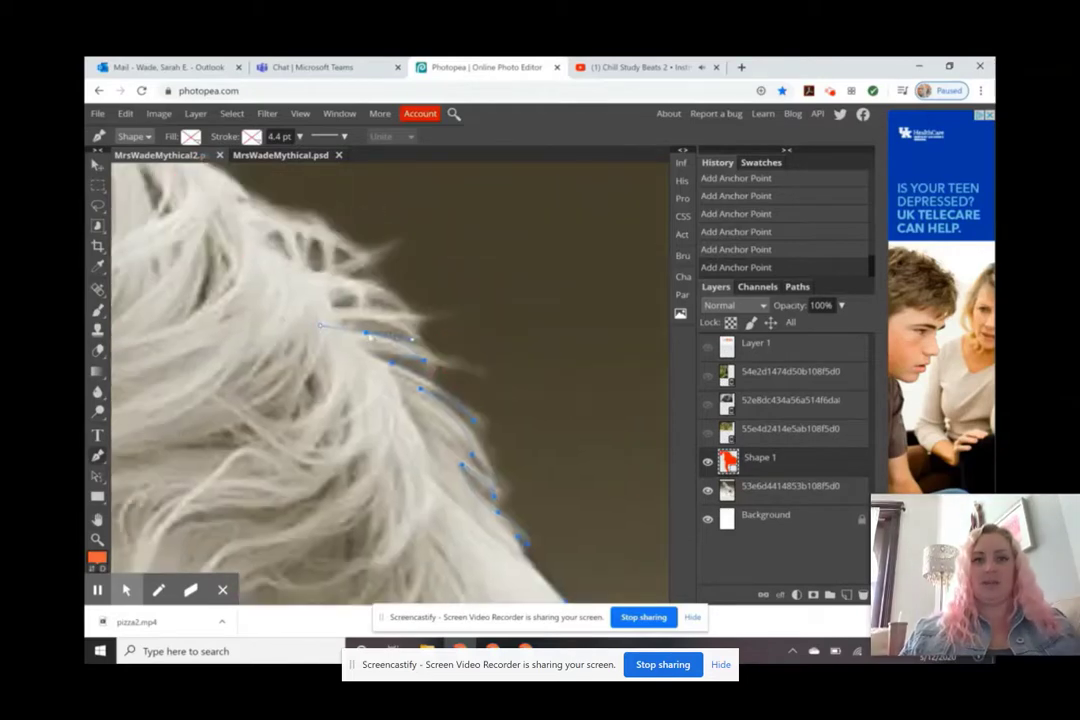
Continue the outline around the upper mane strands and along the crest to the tip of the near ear
left_click(433, 315)
left_click_drag(433, 315, 591, 327)
left_click(199, 207)
left_click_drag(440, 243, 418, 283)
left_click(428, 289)
Trace the top of the head from the near ear across the forelock and around the far ear
left_click(362, 320)
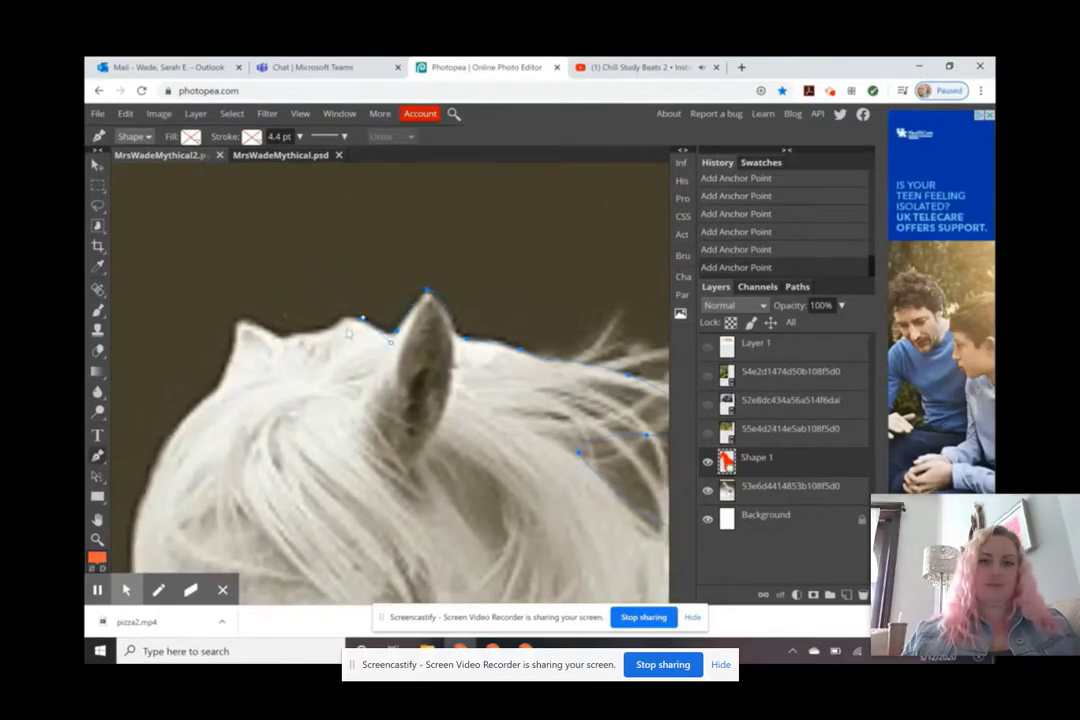
left_click(328, 327)
left_click(288, 337)
left_click(240, 322)
left_click(230, 358)
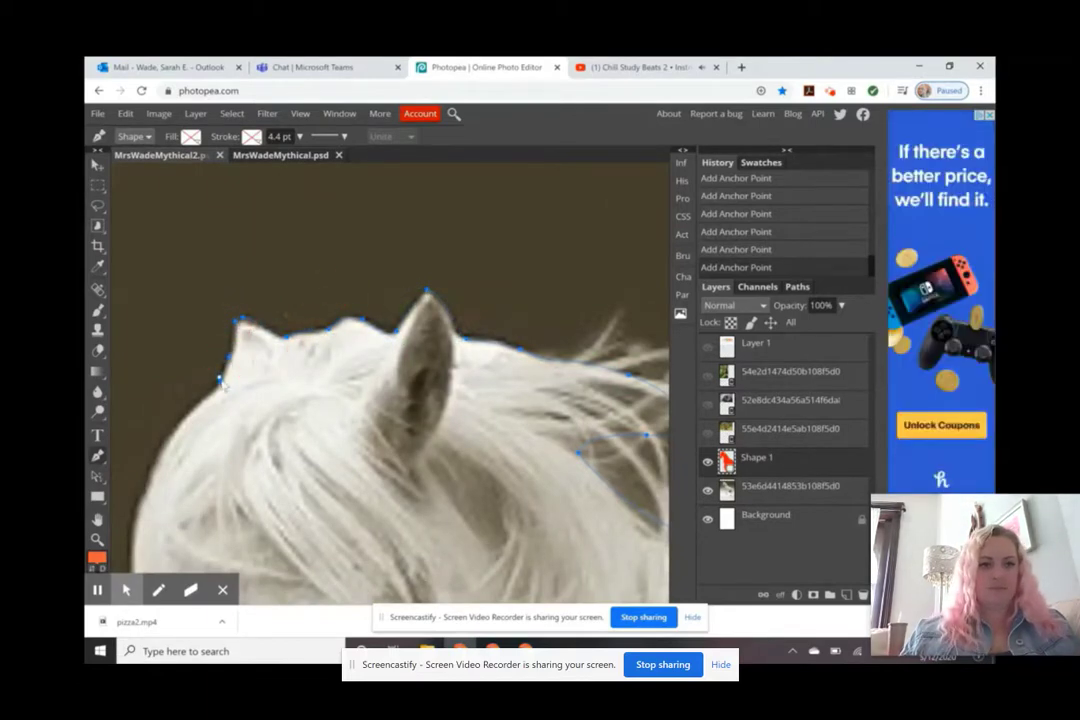
Trace the forehead down to the outline's starting point on the face and close the path
scroll(300, 340, "down", 5)
scroll(300, 340, "left", 2)
left_click(312, 366)
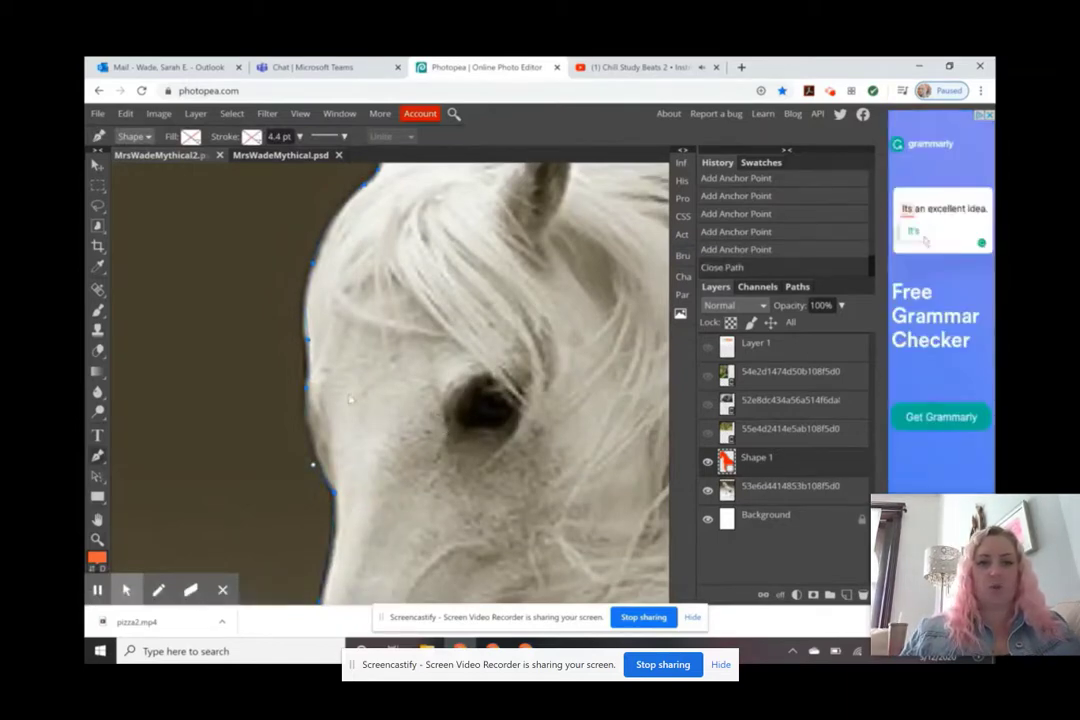
key("z")
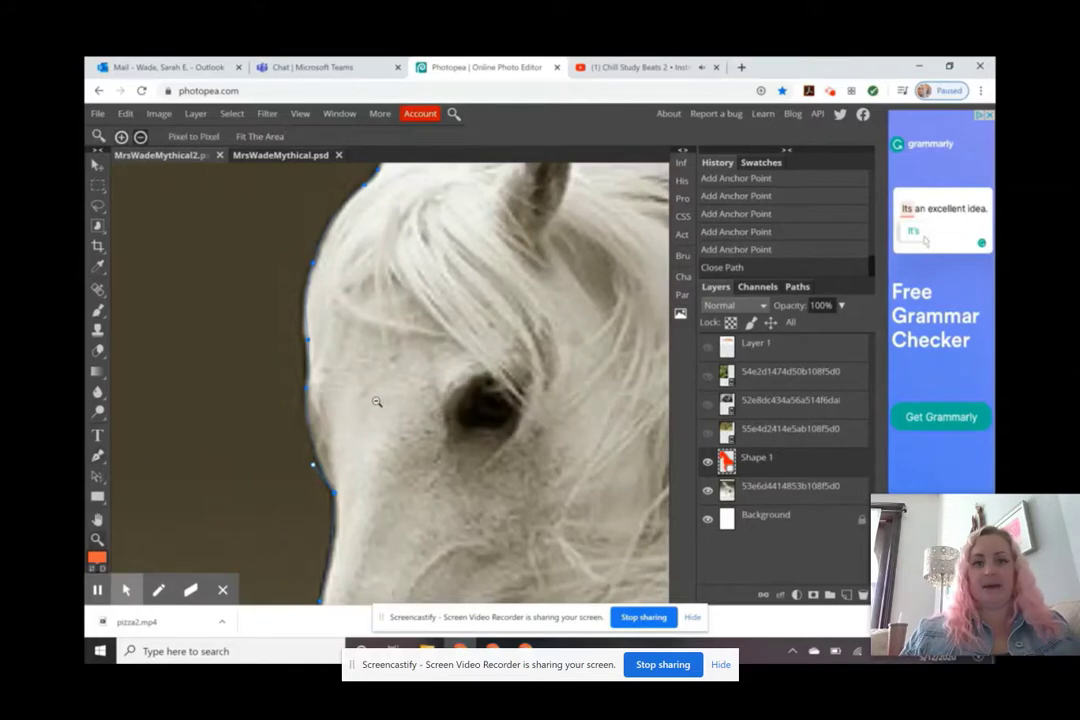
left_click(376, 401, "alt")
left_click(376, 401, "alt")
left_click(381, 388, "alt")
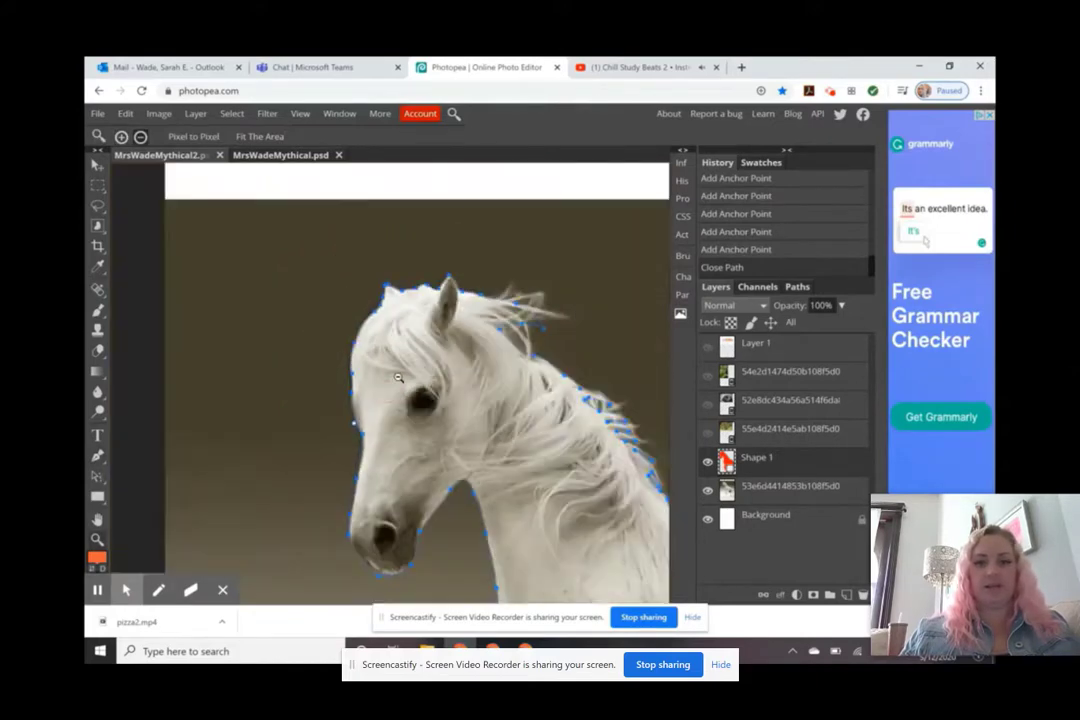
left_click(398, 377, "alt")
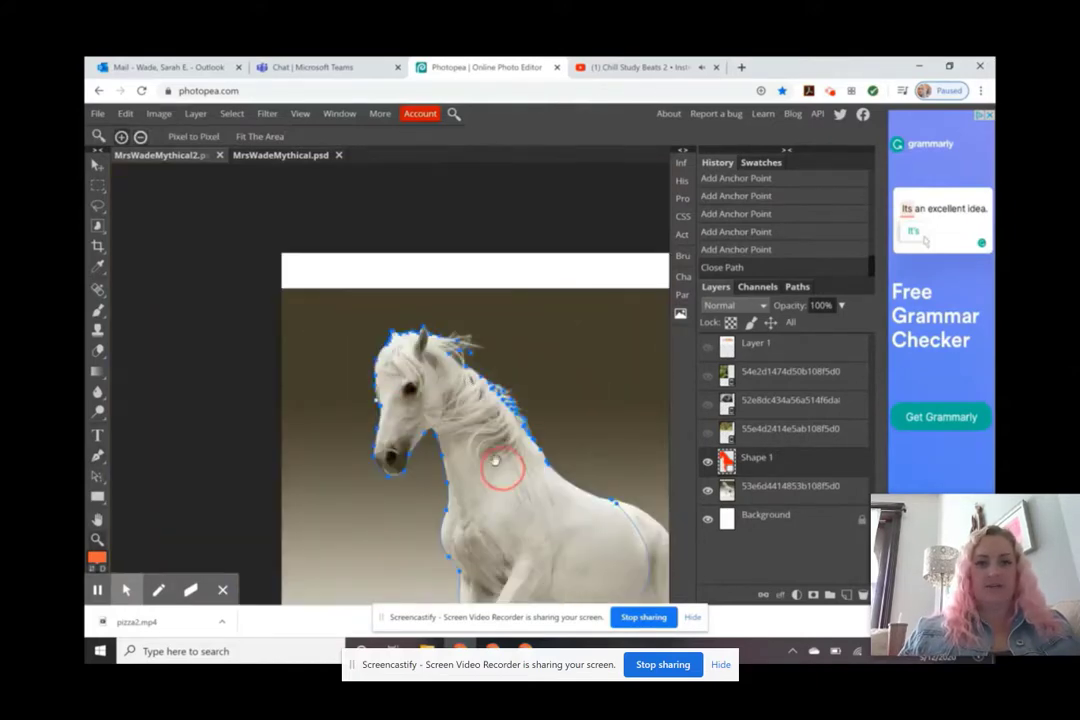
left_click_drag(501, 458, 406, 312)
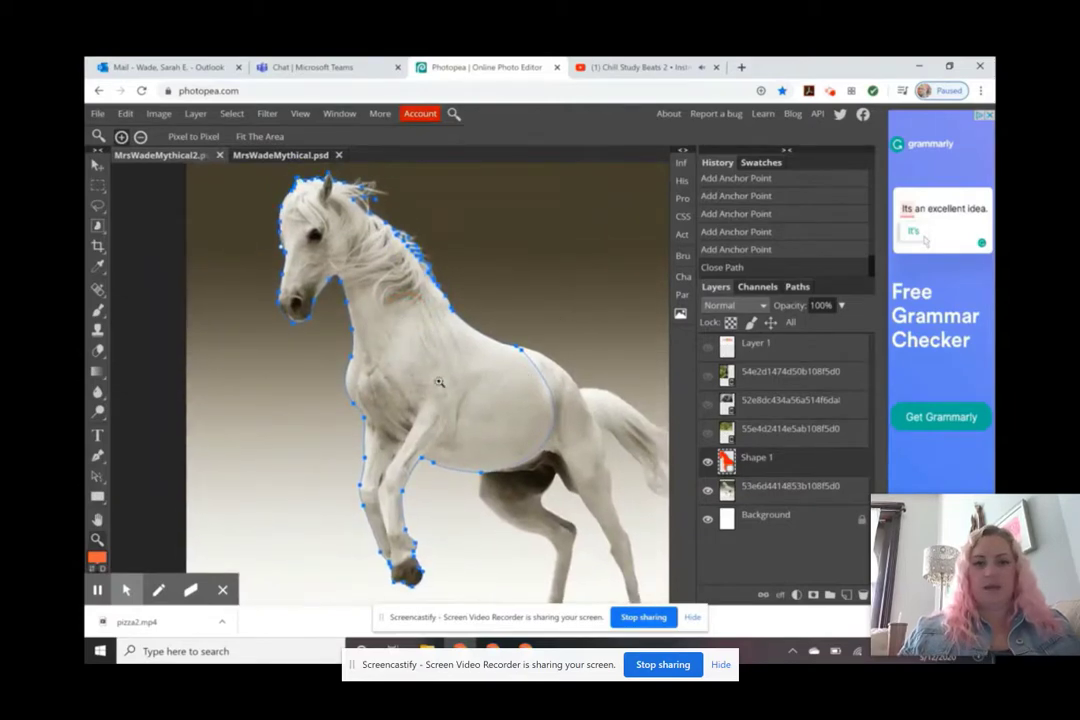
left_click(97, 455)
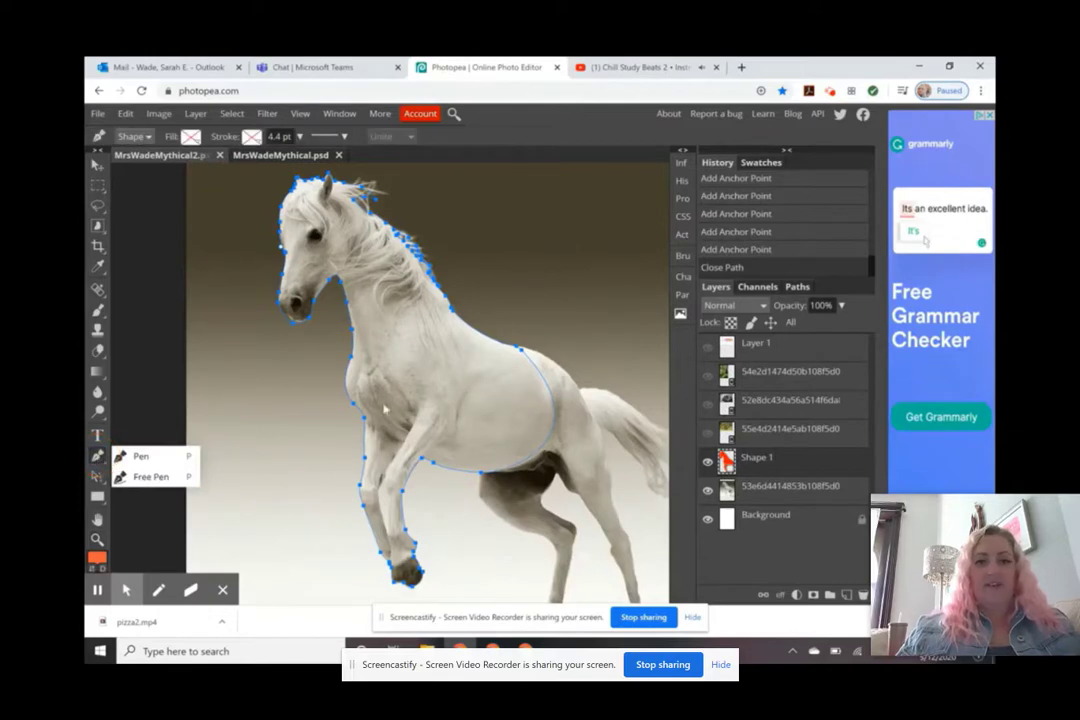
left_click(140, 456)
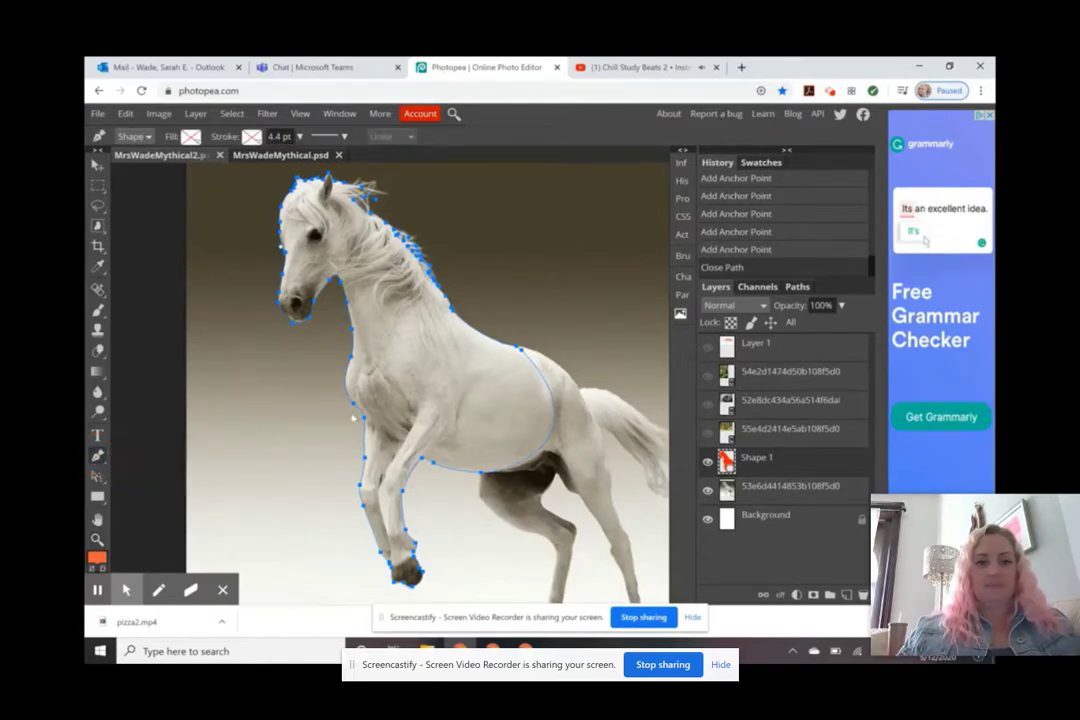
right_click(457, 386)
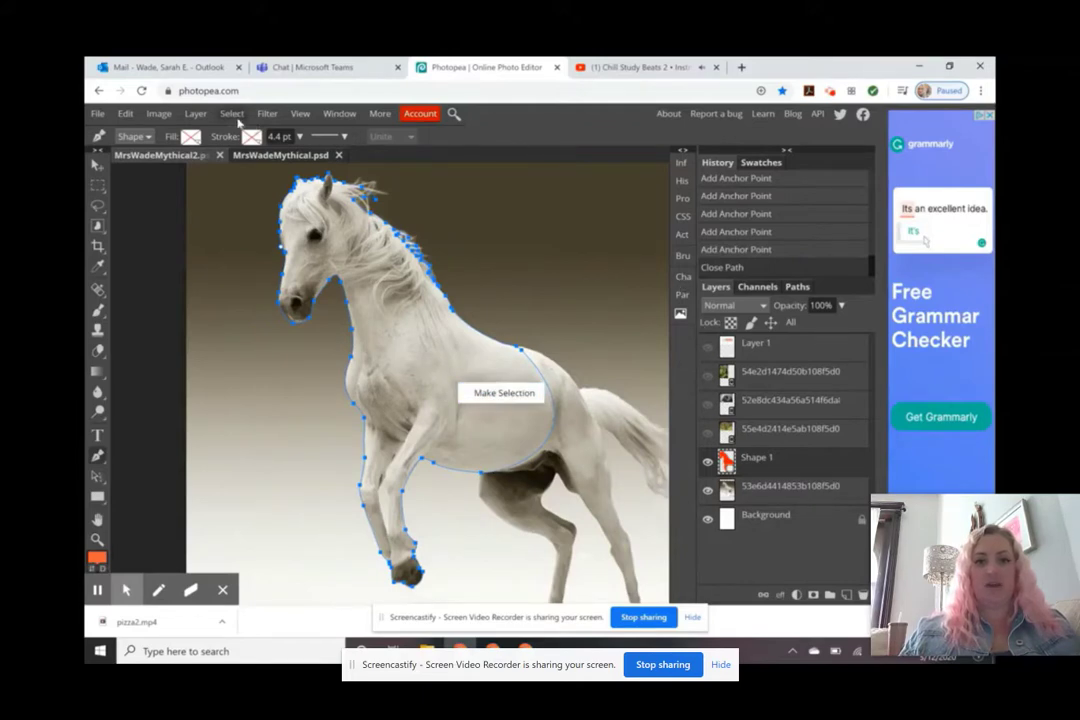
left_click(197, 114)
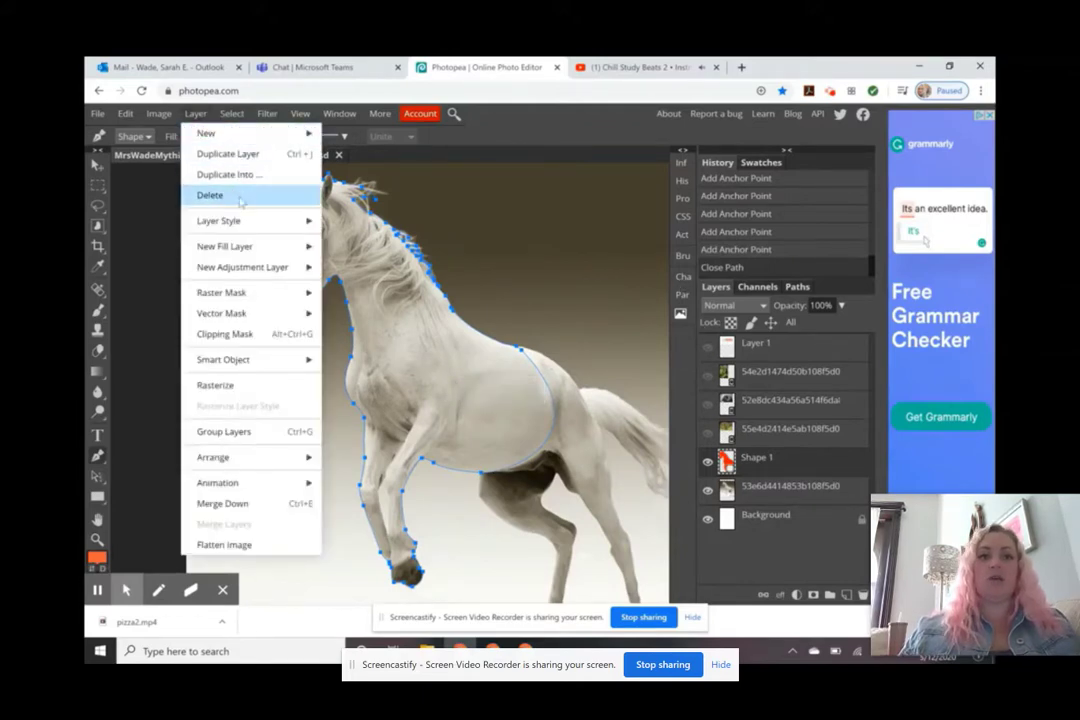
mouse_move(234, 114)
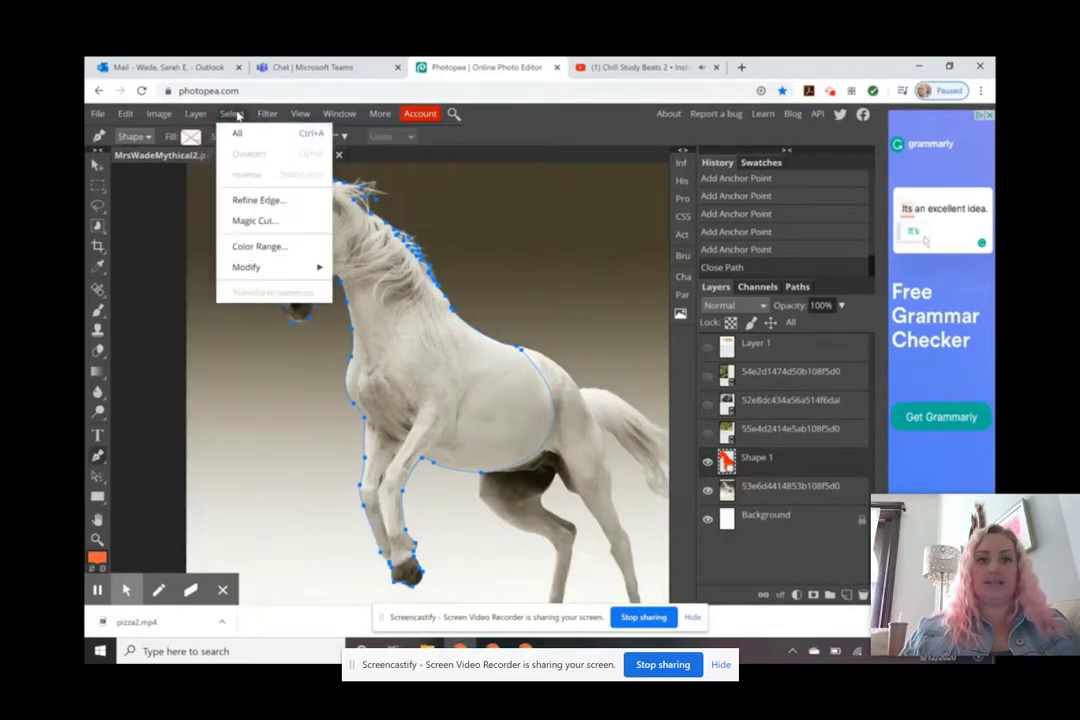
mouse_move(199, 118)
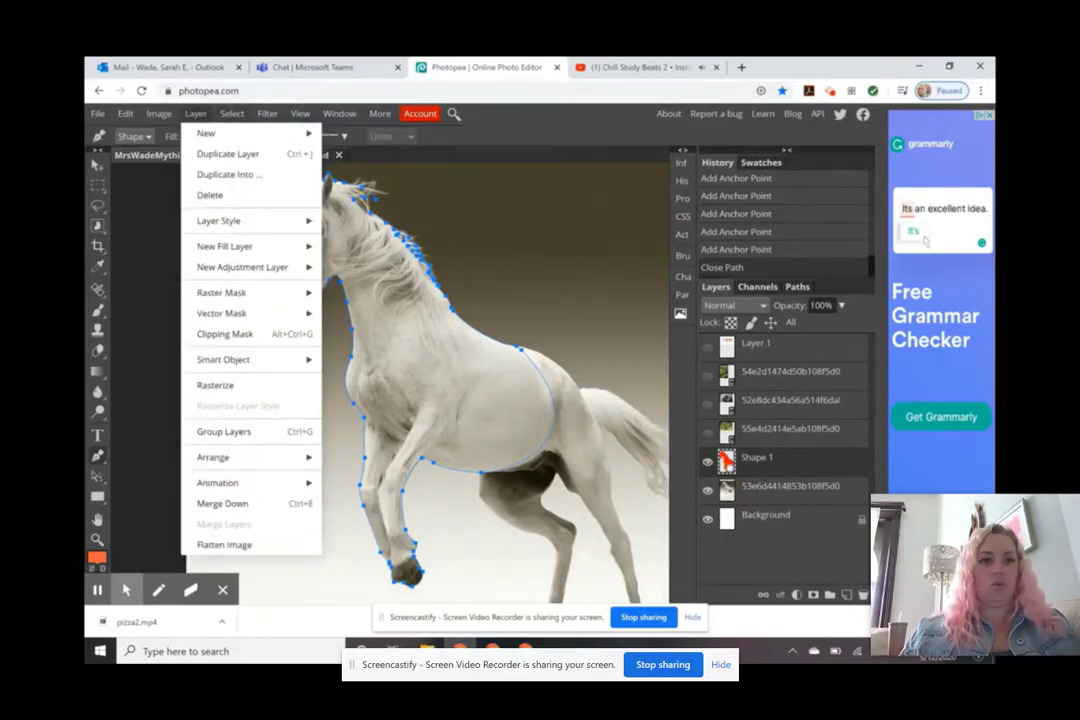
Load the closed horse outline on the Shape 1 layer as a selection
right_click(798, 457)
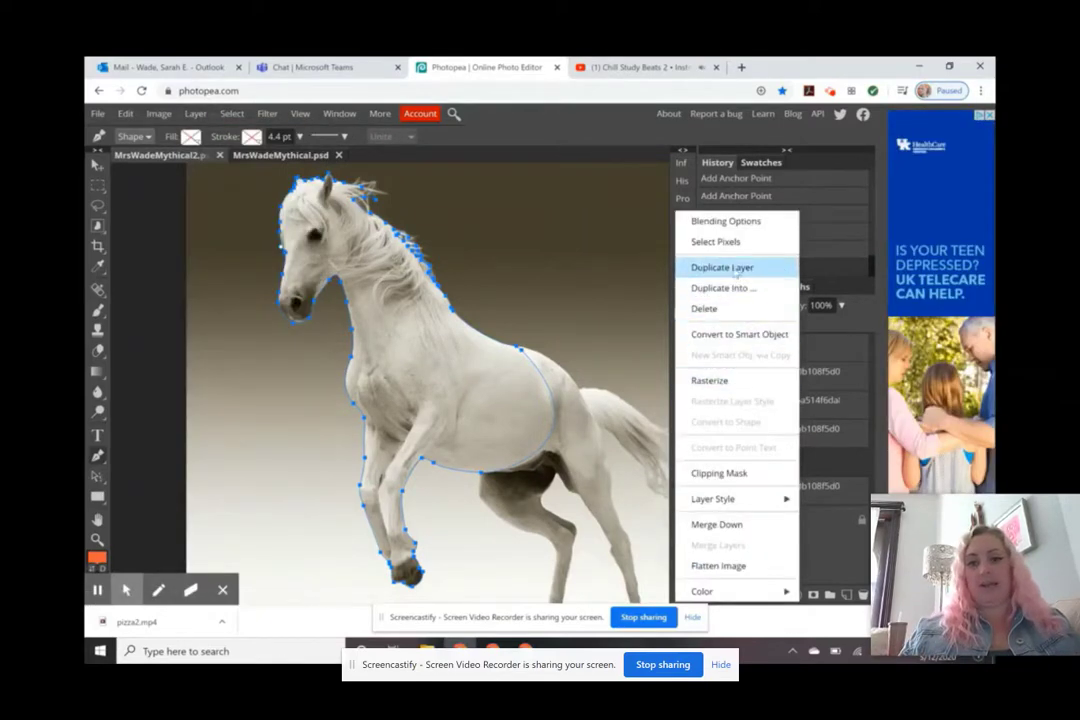
left_click(728, 241)
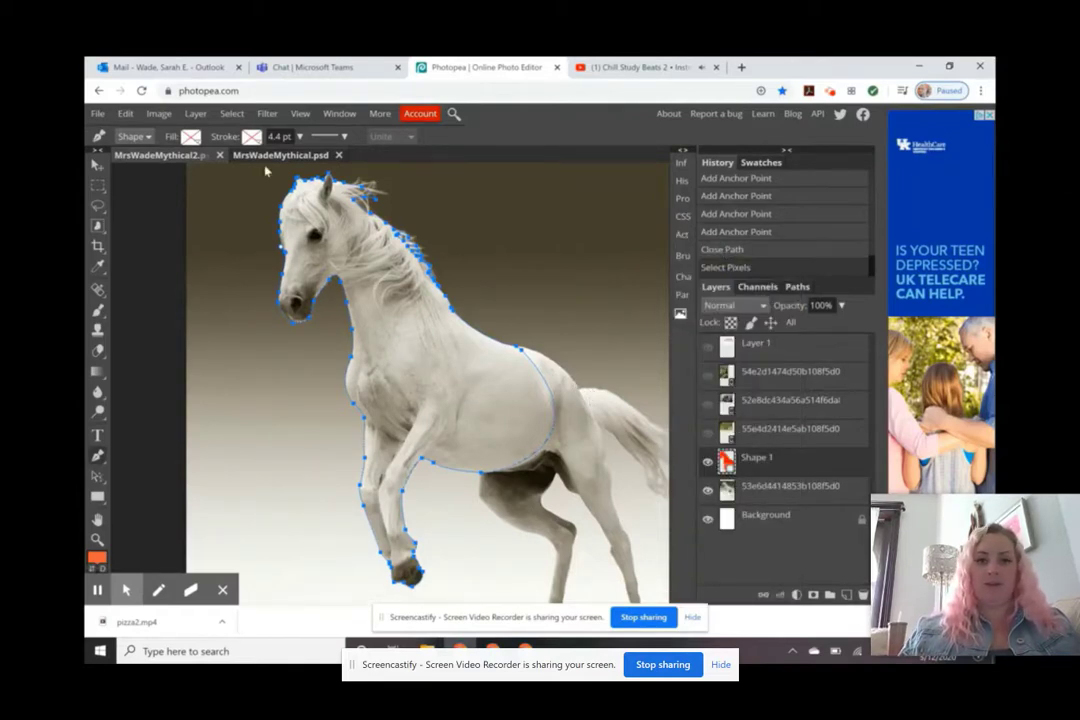
left_click(195, 113)
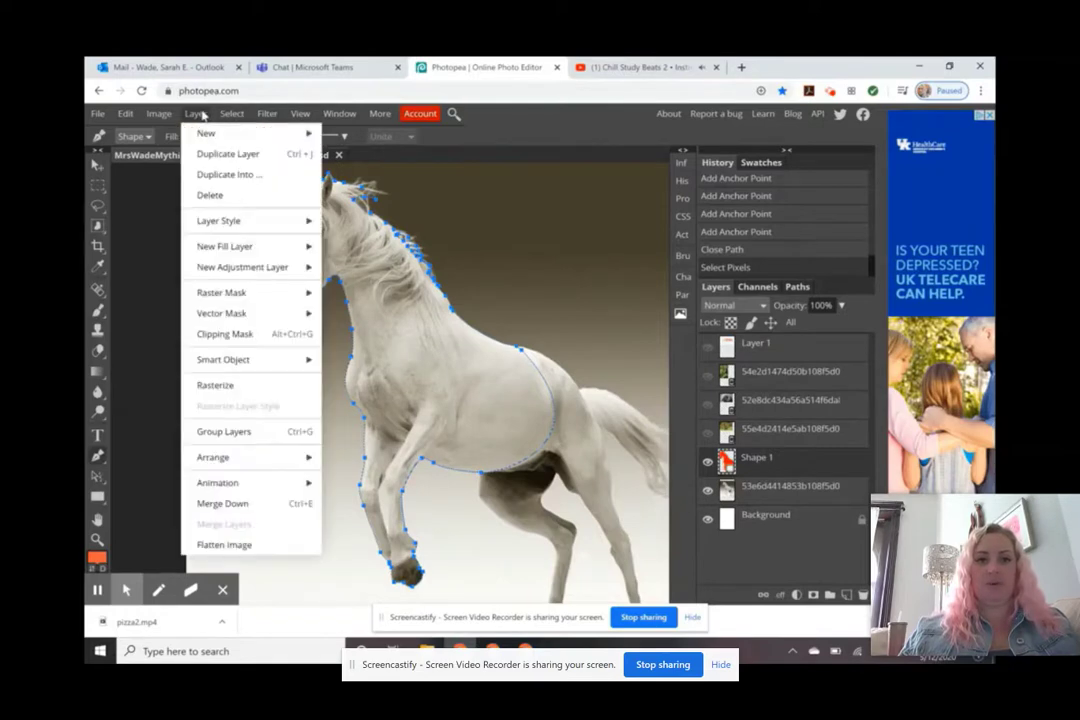
key("space")
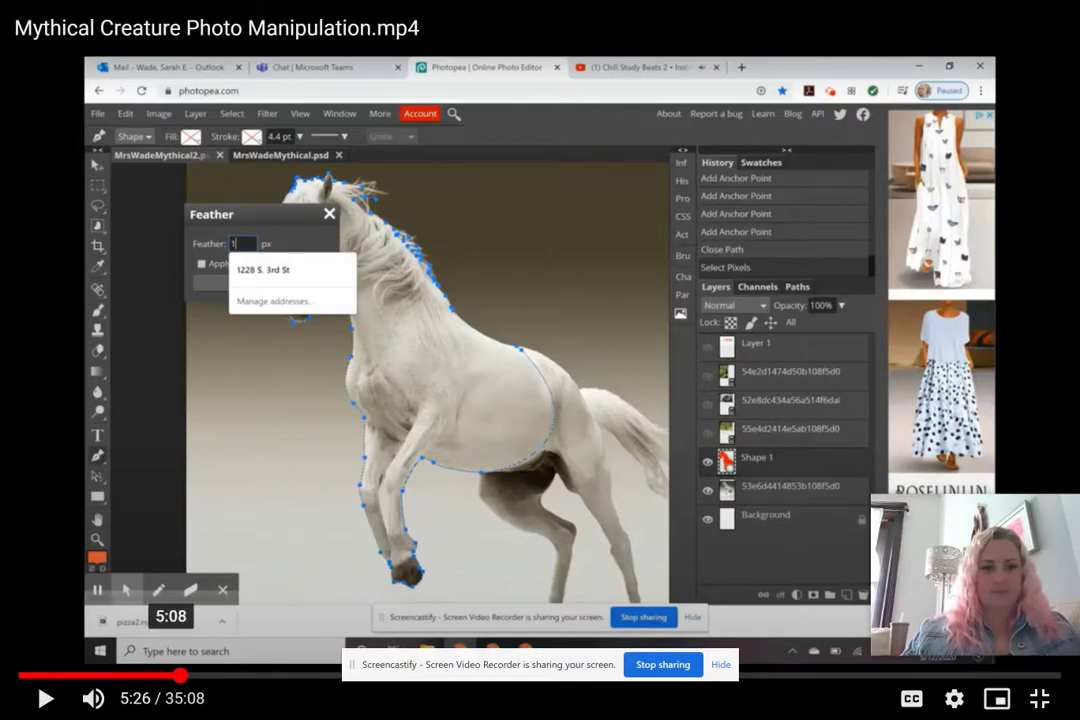
left_click(180, 675)
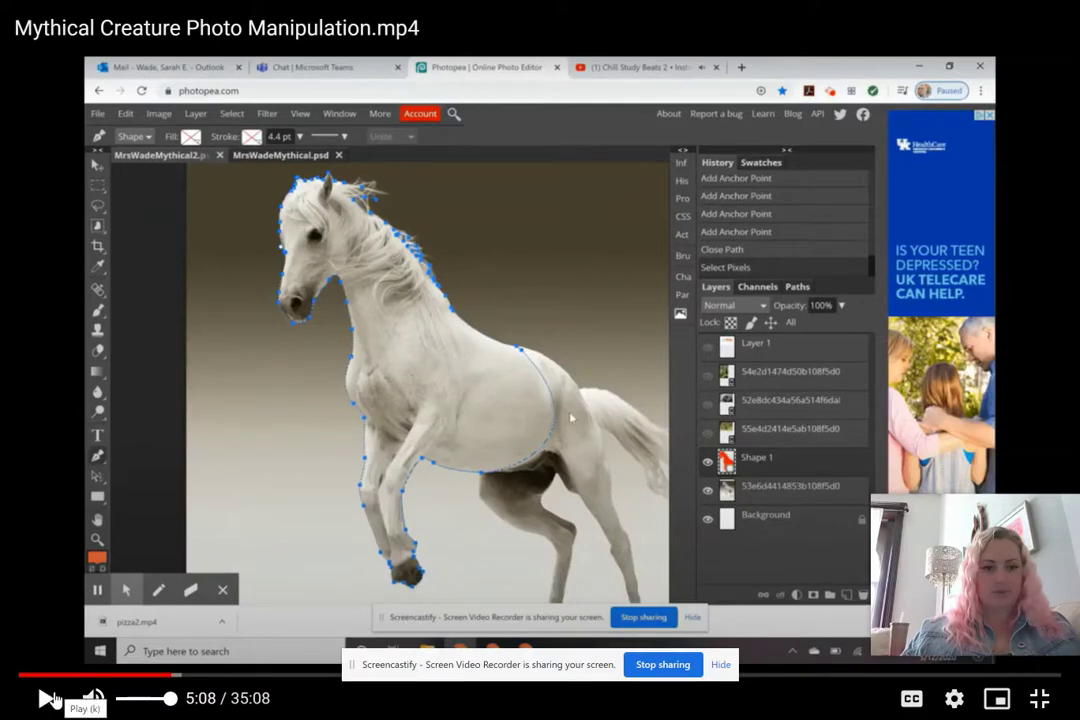
left_click(45, 698)
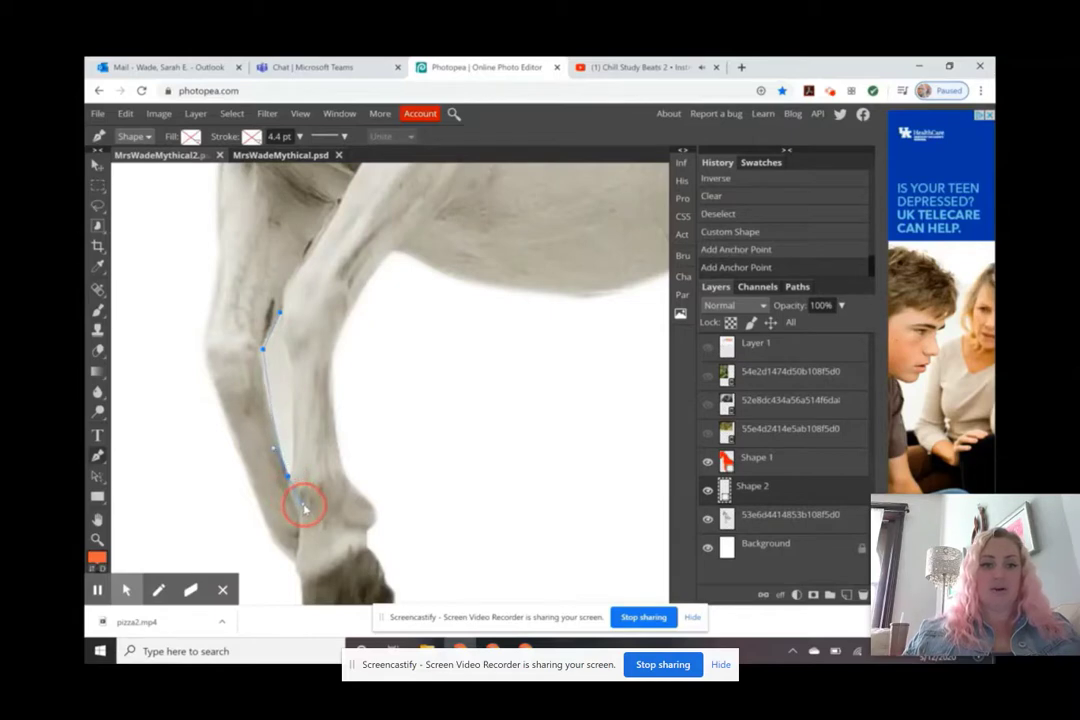
Trace the background gap between the horse's front legs with the Pen tool and close the path
left_click(289, 475)
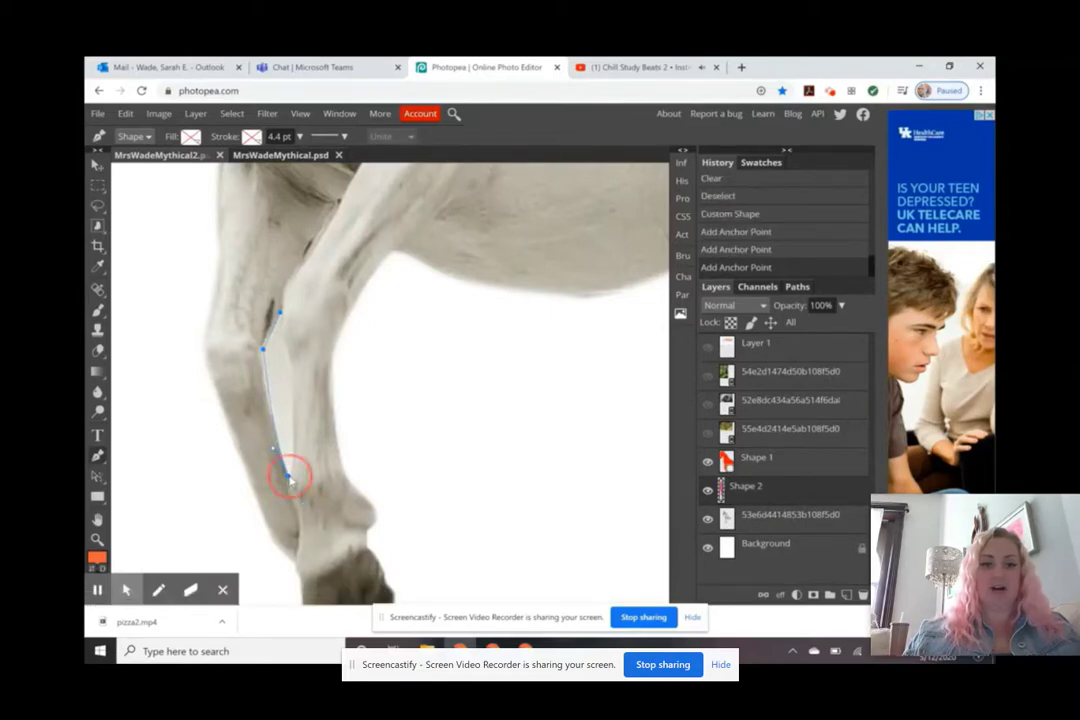
left_click_drag(288, 357, 277, 313)
left_click(277, 313)
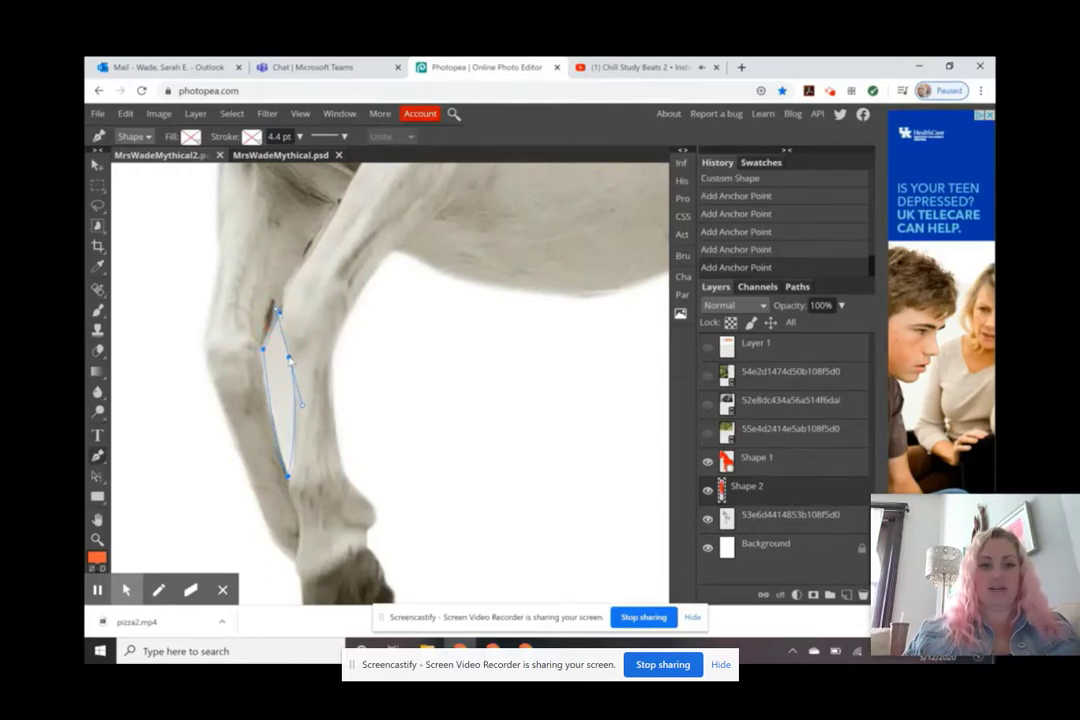
left_click(278, 313)
left_click(280, 313)
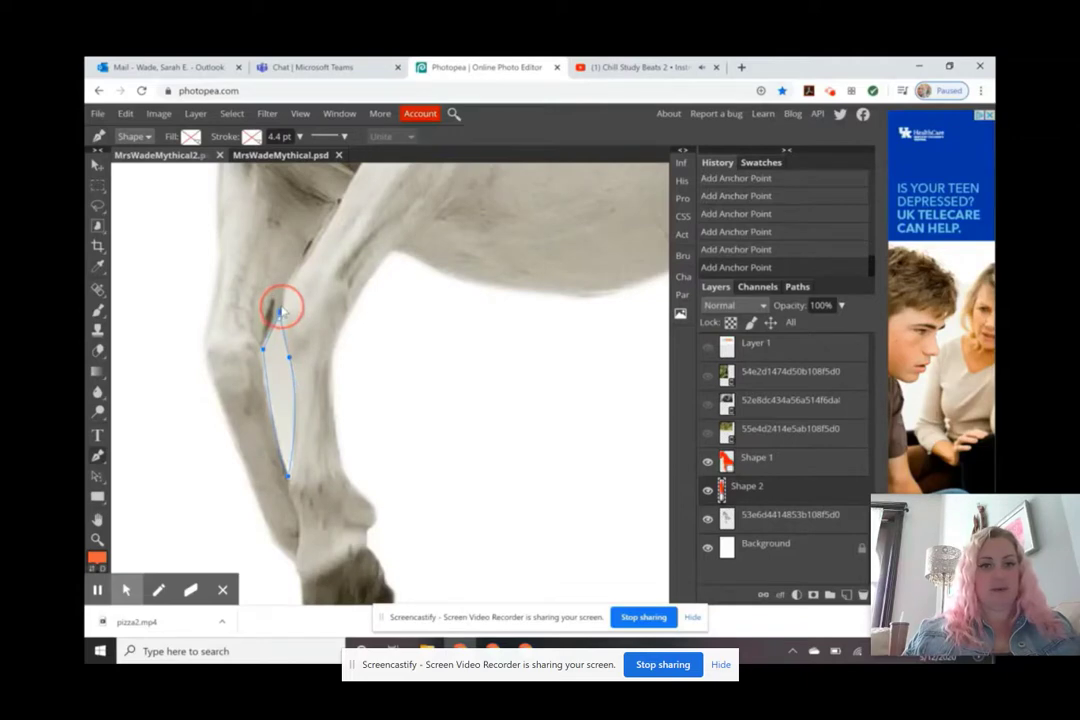
Turn the traced leg gap into a selection and make the horse photo layer active
right_click(284, 370)
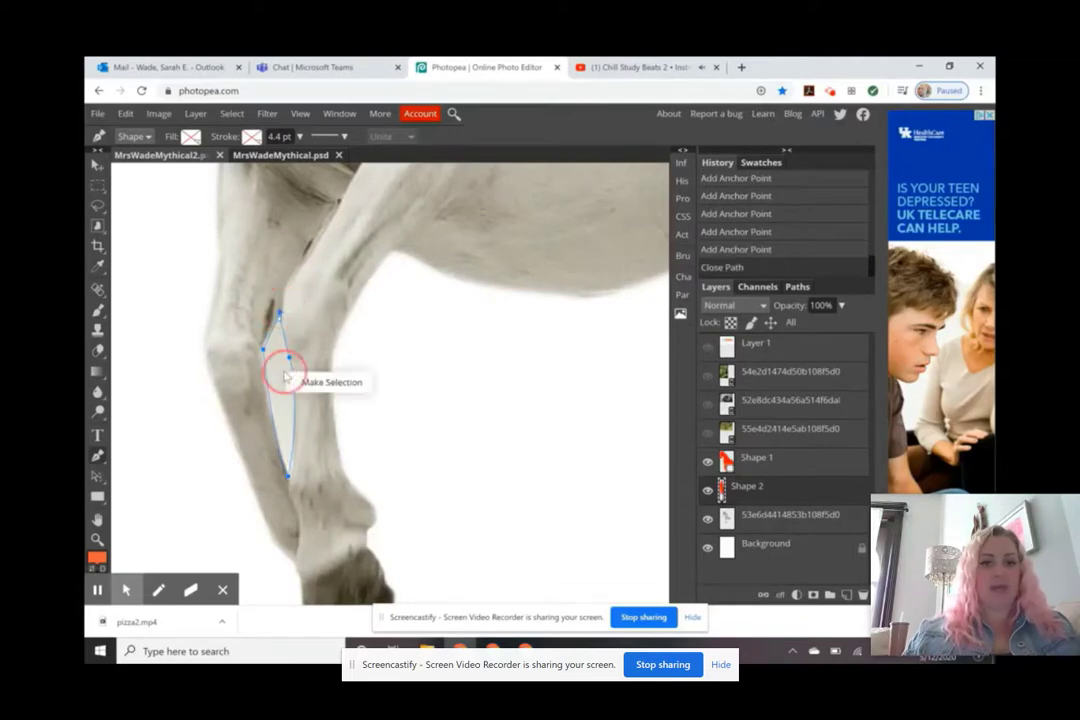
left_click(304, 381)
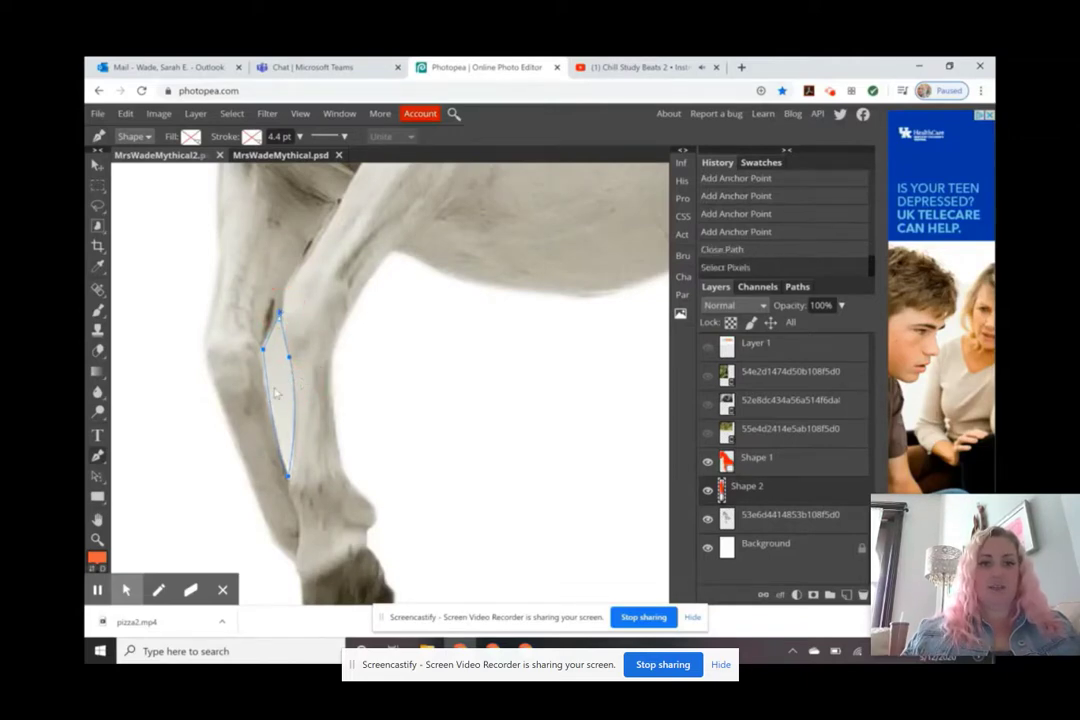
left_click(750, 513)
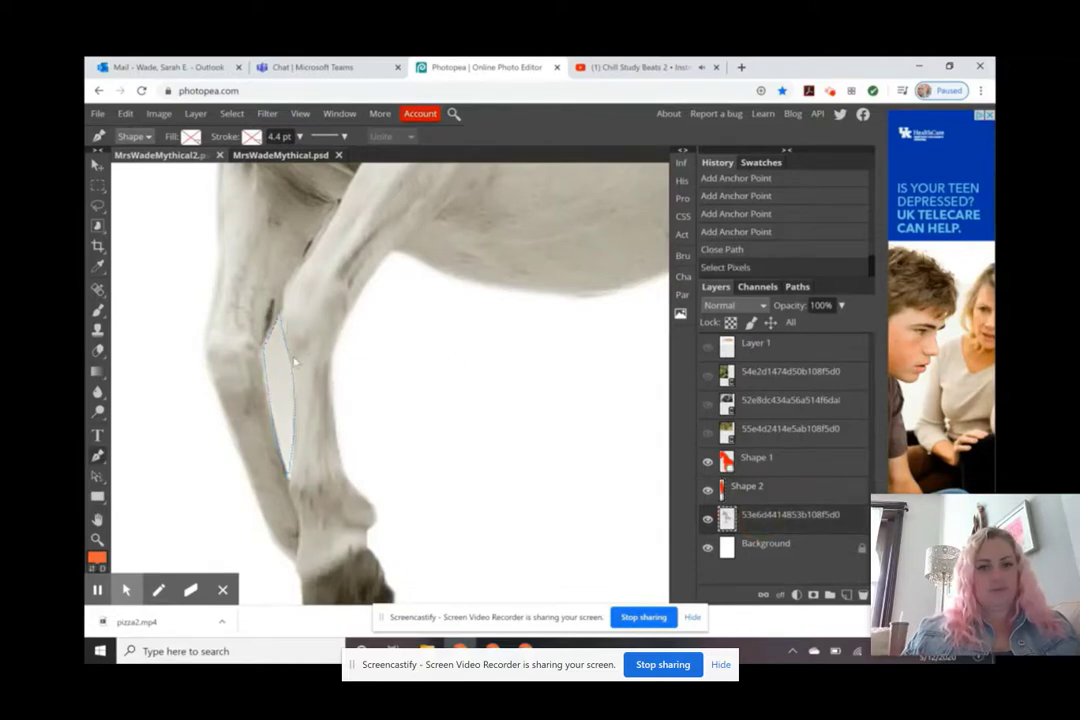
Try clearing the leg gap from the horse photo layer without feathering, and undo both the deselect and the clear
key("Delete")
key("ctrl+d")
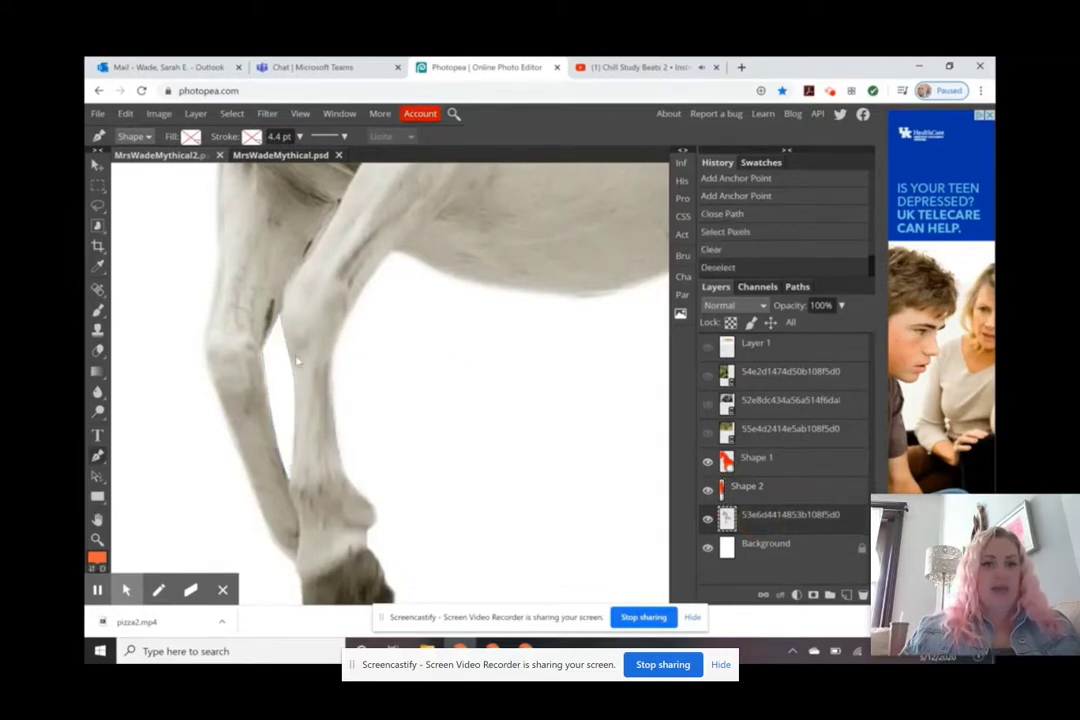
key("z")
left_click(285, 342)
left_click(285, 342)
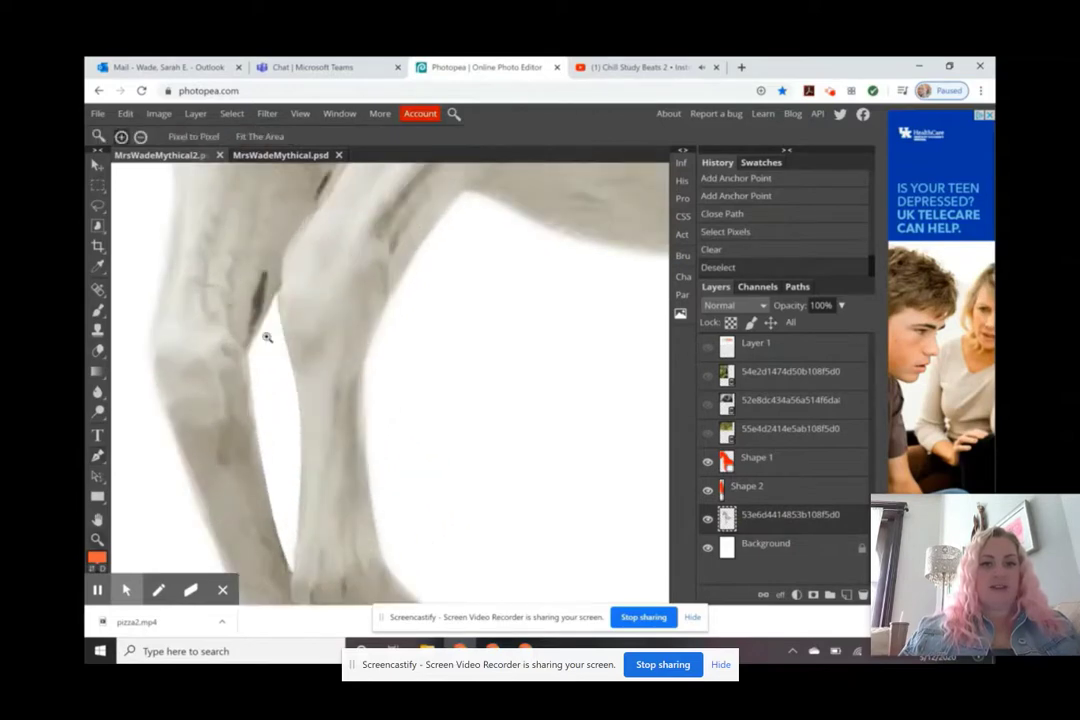
key("ctrl+z")
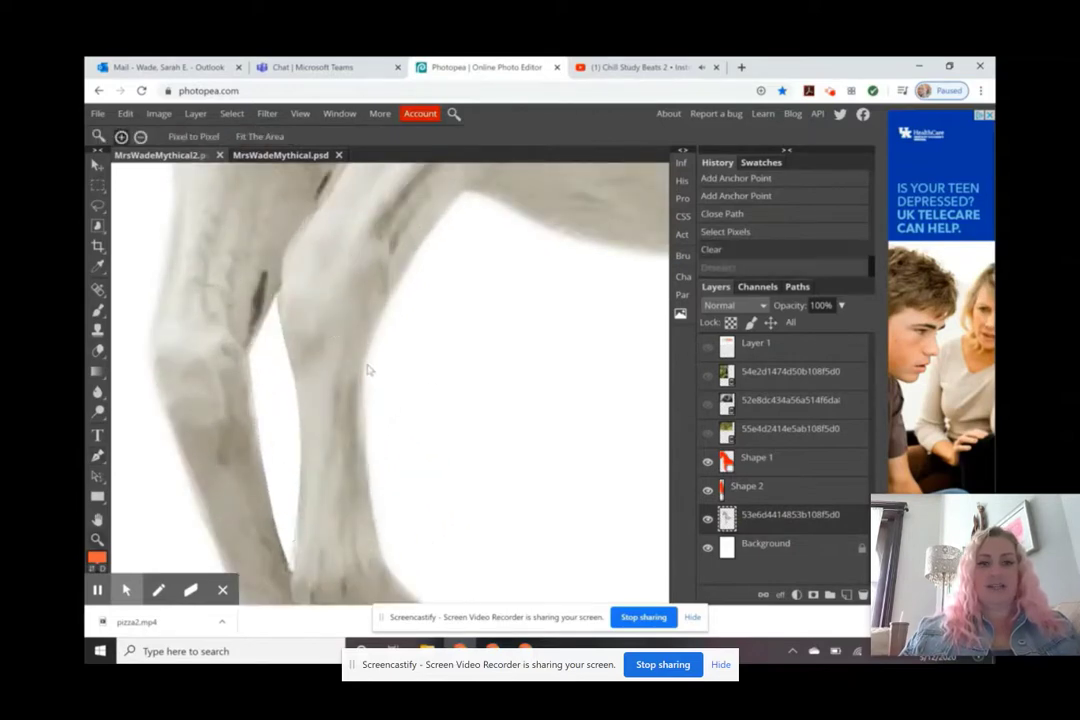
key("ctrl+z")
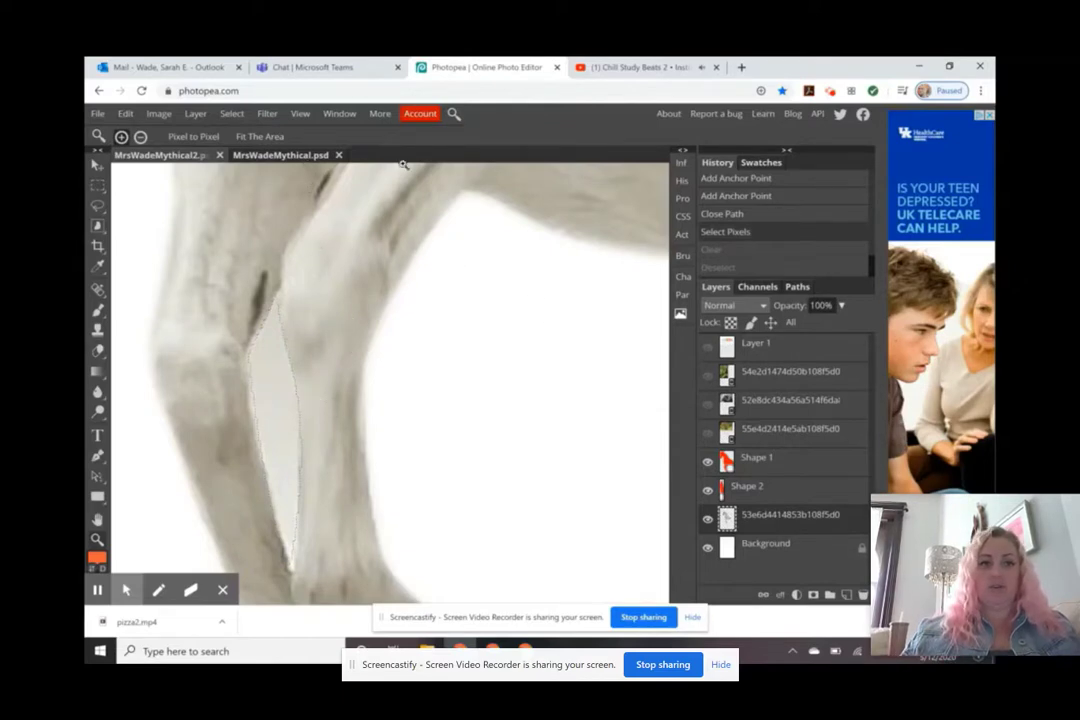
Feather the leg-gap selection by 3 px and clear it from the horse photo layer, leaving nothing selected
left_click(232, 114)
mouse_move(258, 267)
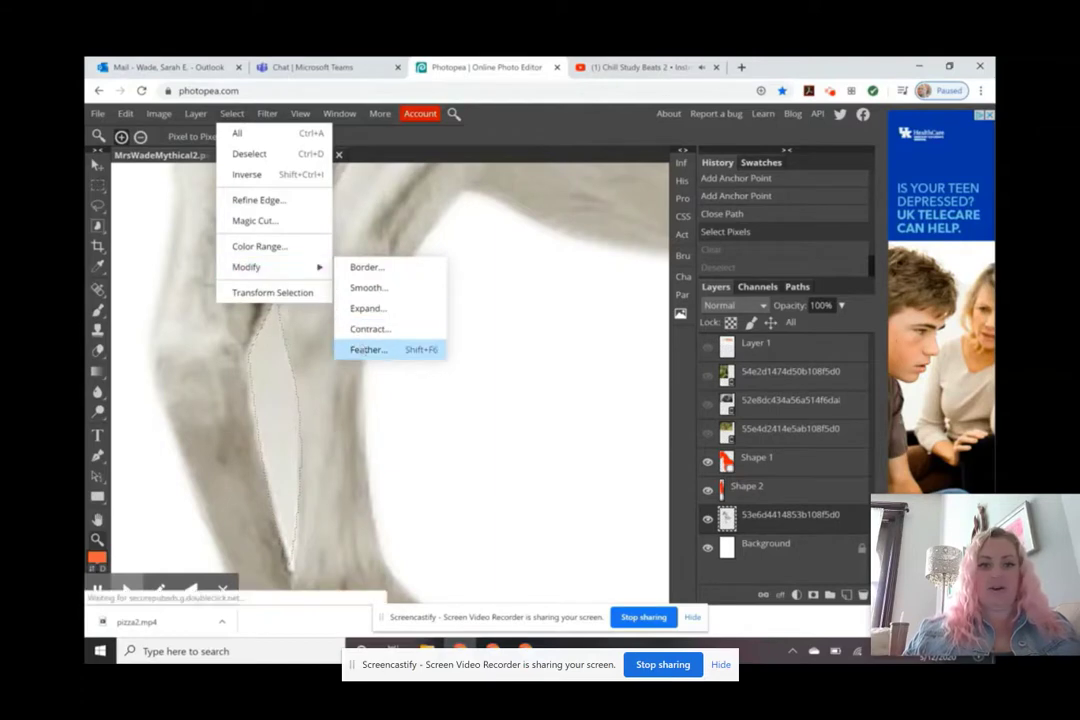
left_click(362, 350)
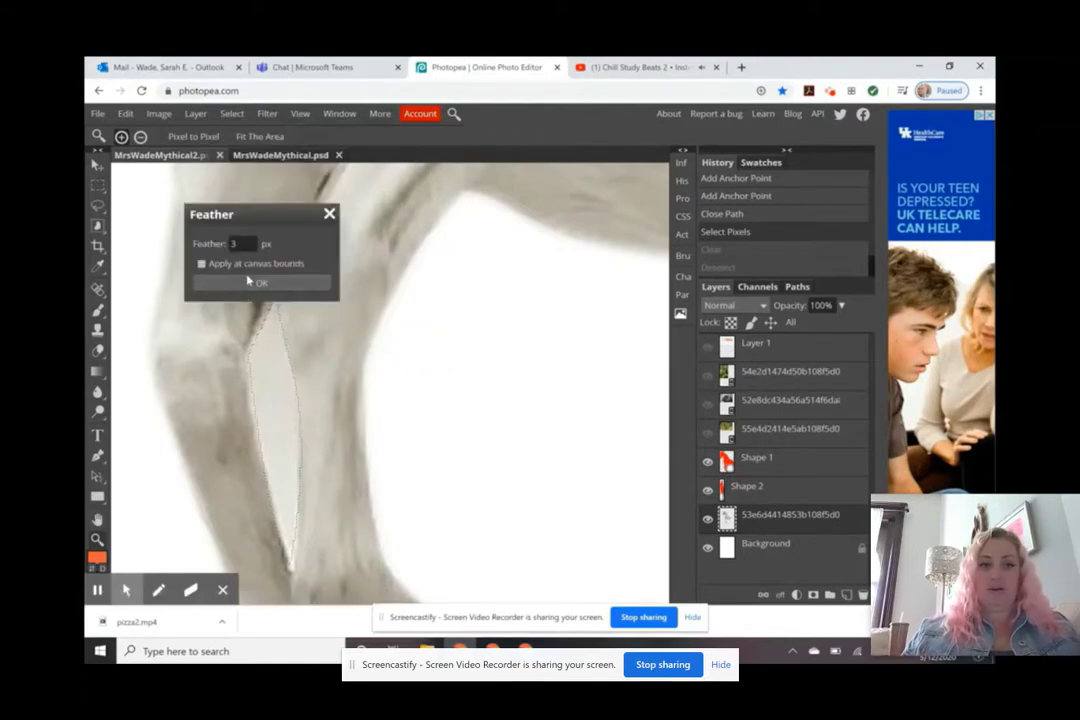
left_click(251, 282)
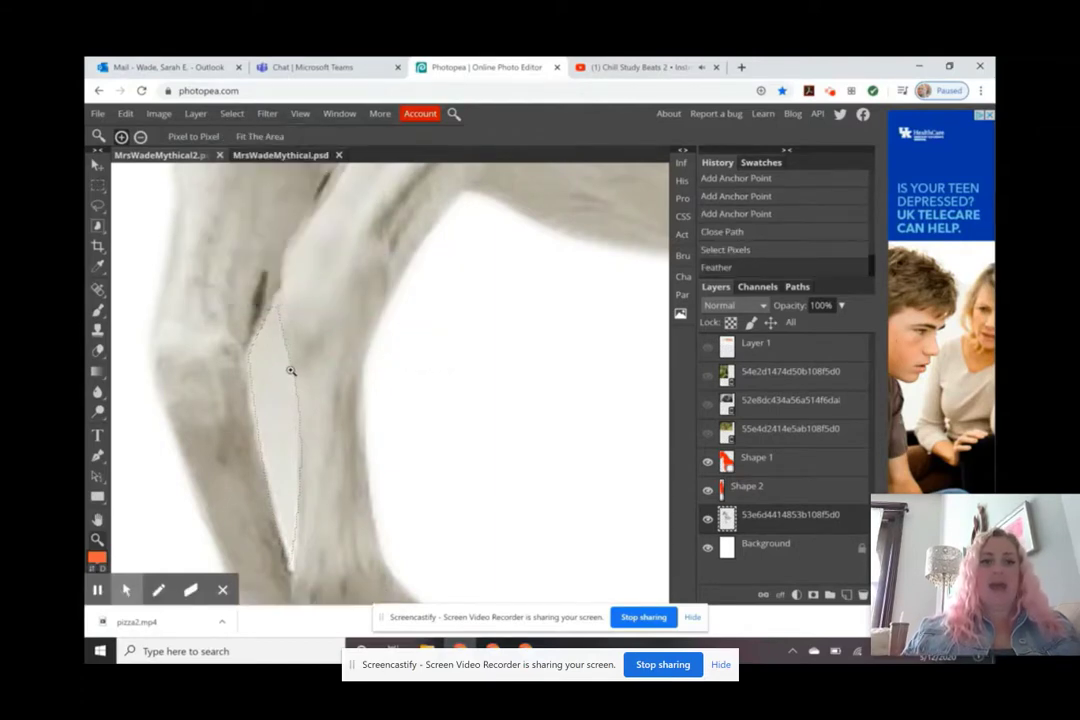
key("Delete")
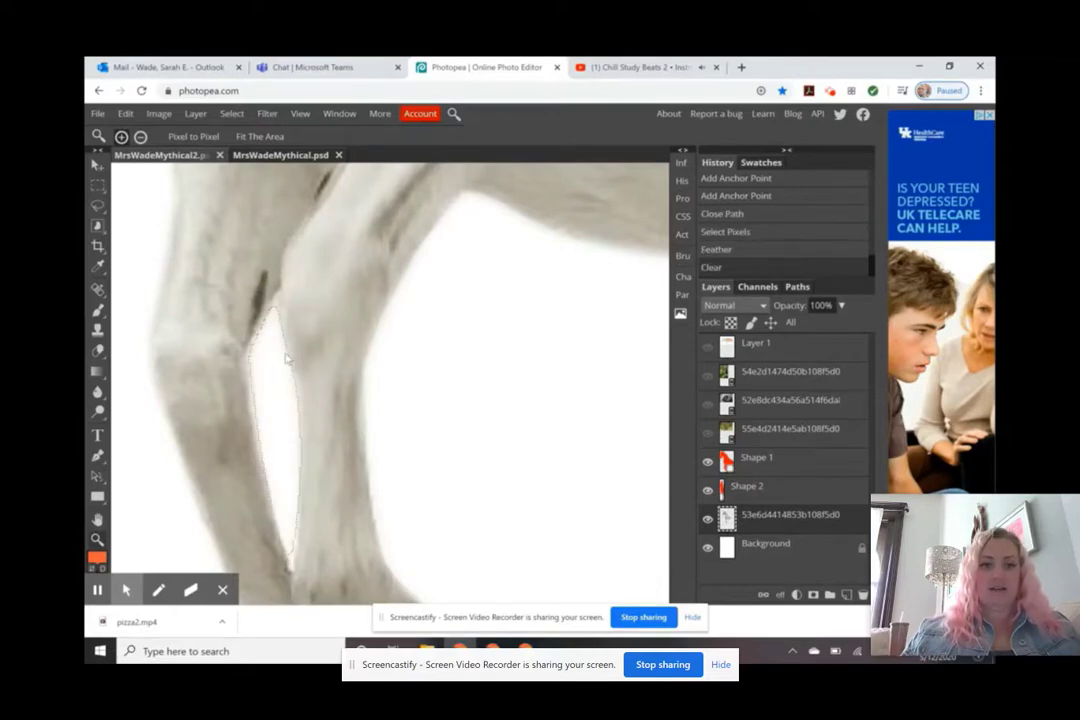
key("ctrl+d")
Examine the cut-out's edges at the leg gap, over the whole body and along the horse's face
key("z")
left_click(272, 356)
left_click(272, 356)
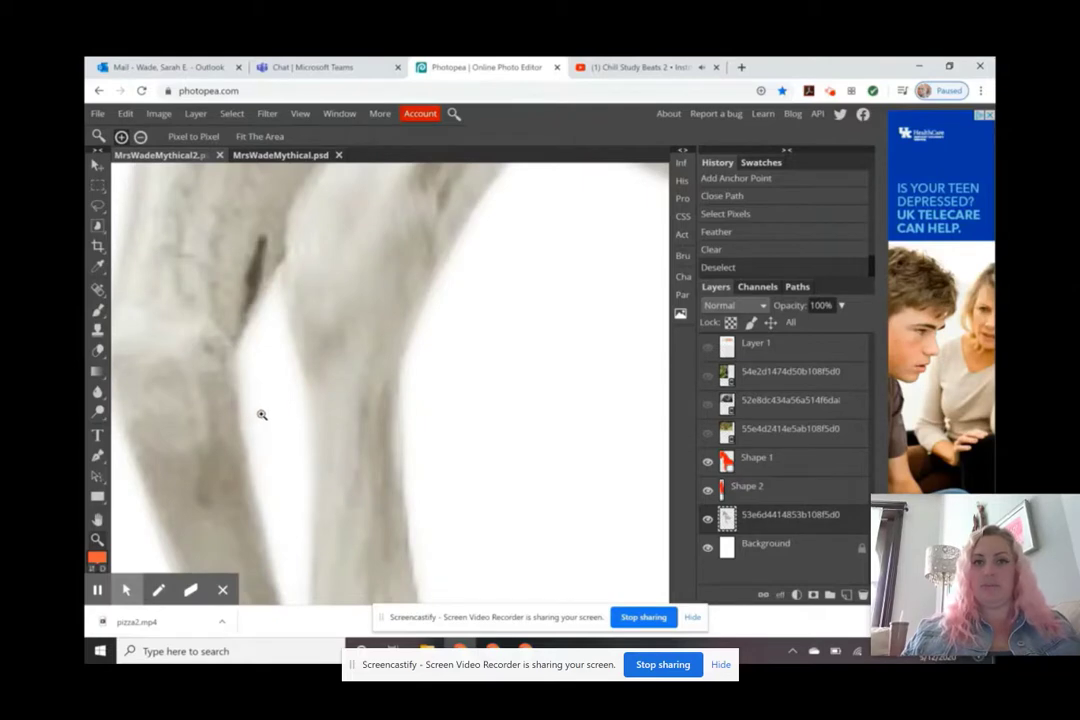
left_click(277, 386, "alt")
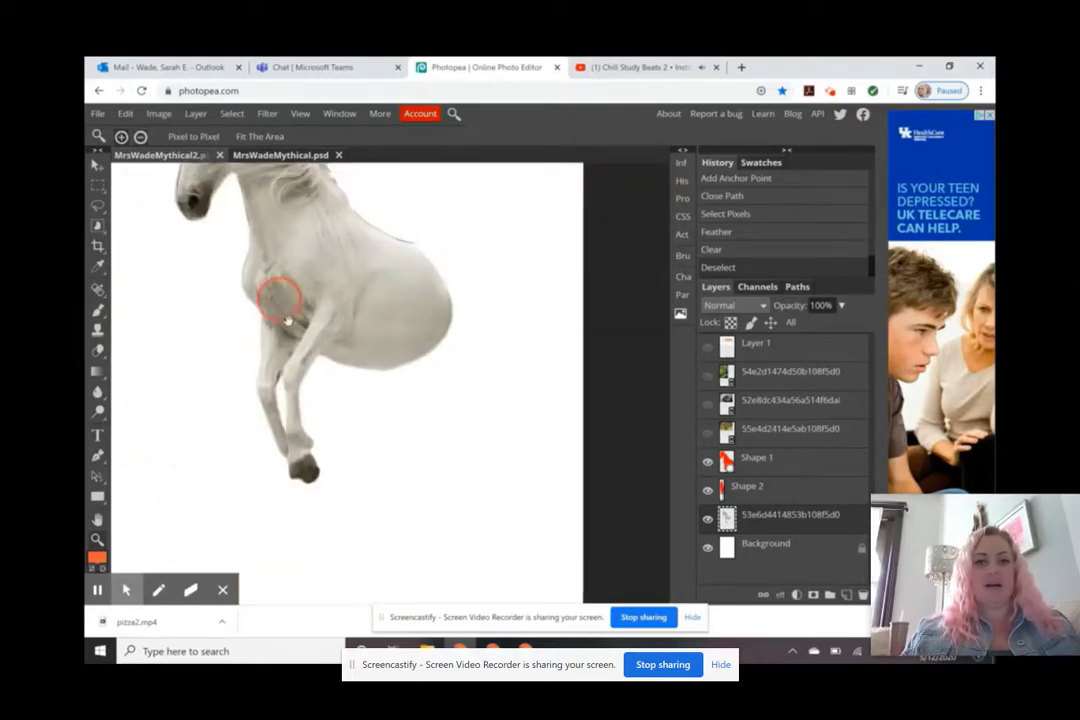
left_click_drag(280, 304, 306, 416)
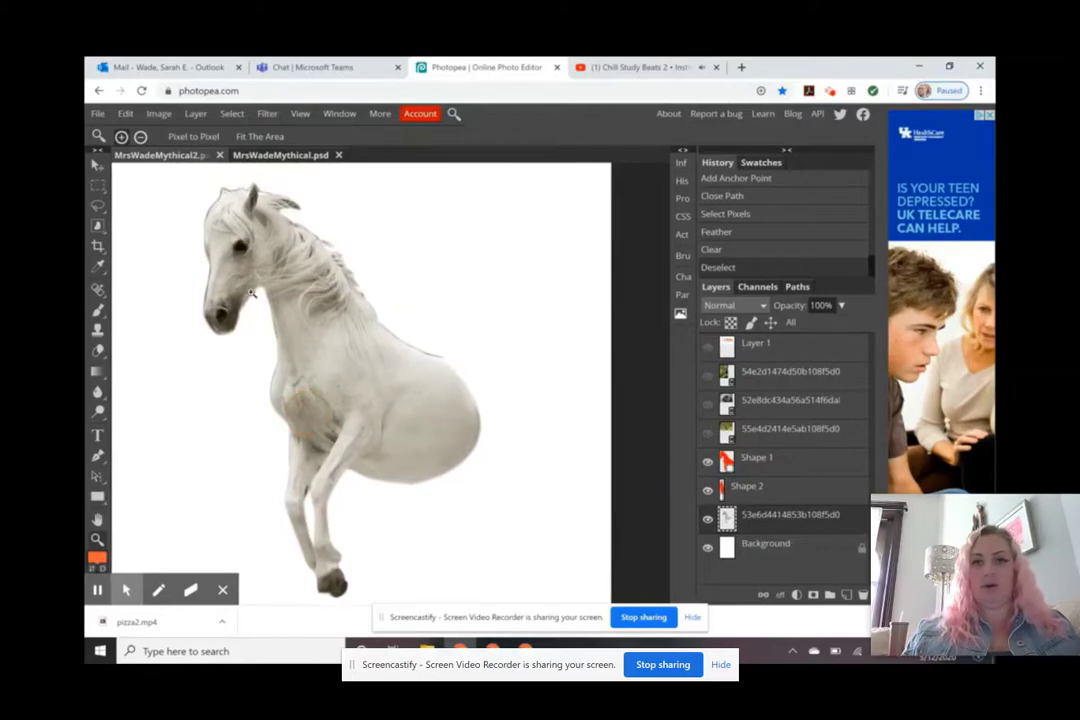
left_click(214, 256)
left_click(172, 226)
left_click(174, 229)
left_click(250, 355)
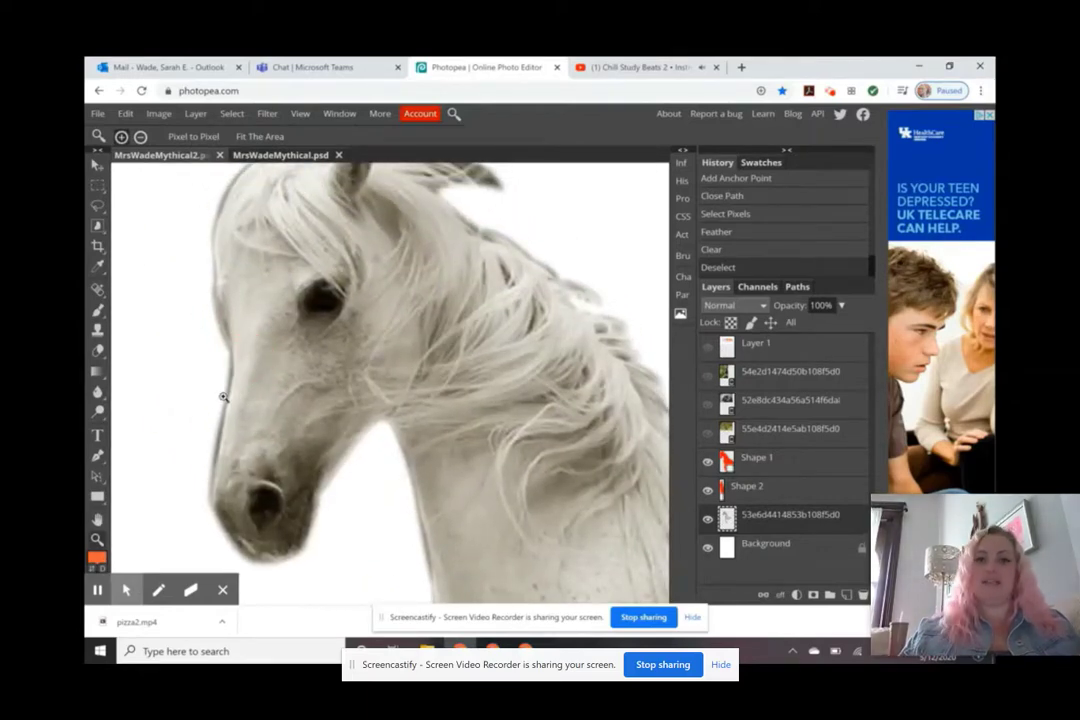
left_click(240, 316)
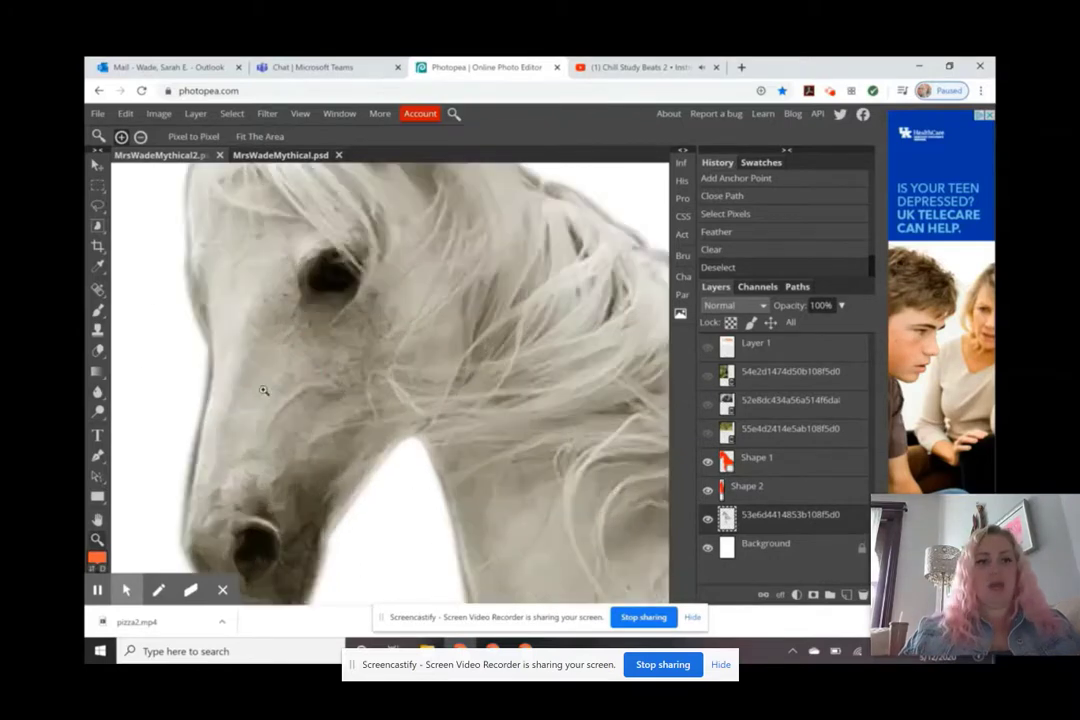
Choose the Eraser tool with a soft round 24 px brush at 0% hardness
left_click(97, 350)
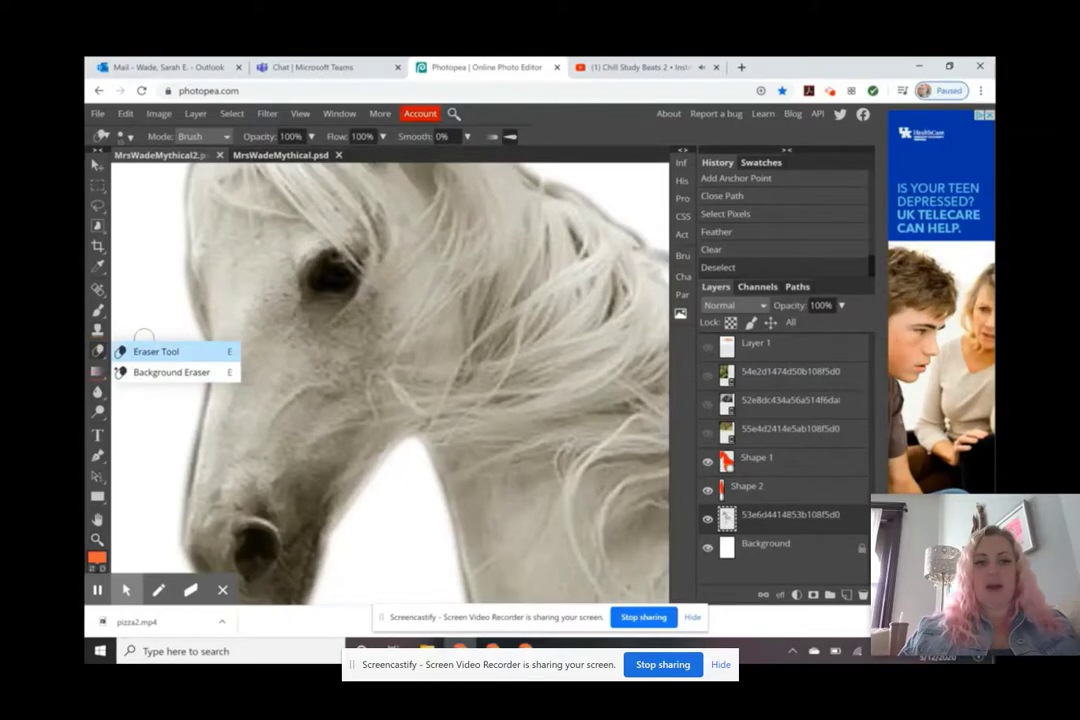
left_click(140, 351)
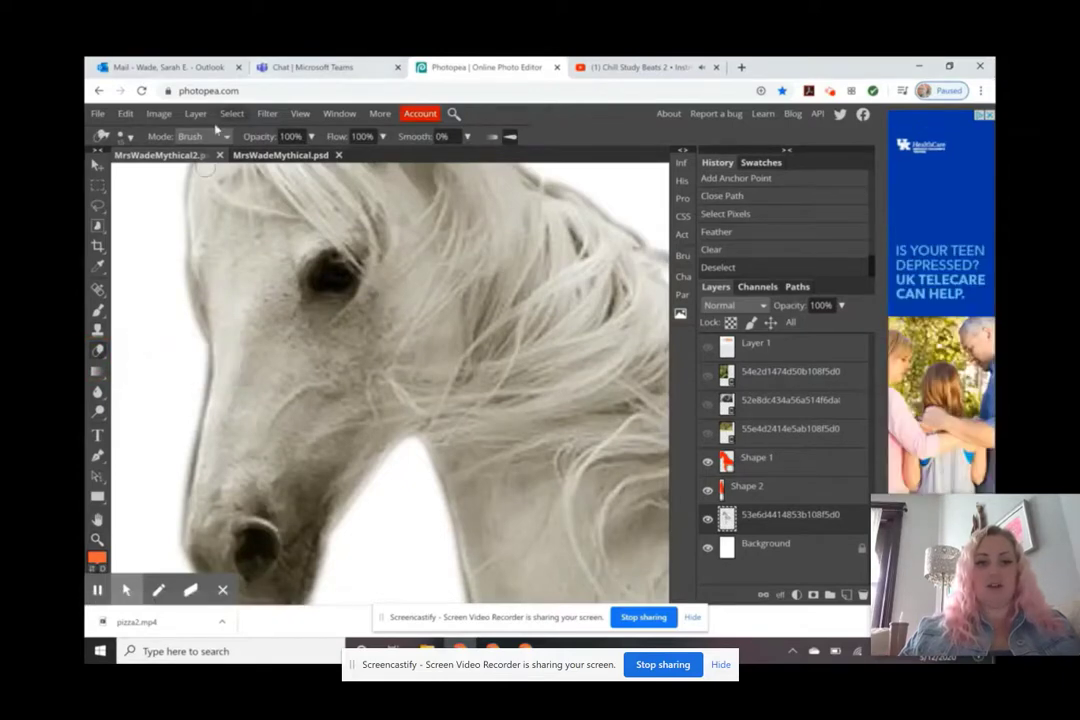
left_click(128, 138)
left_click(128, 138)
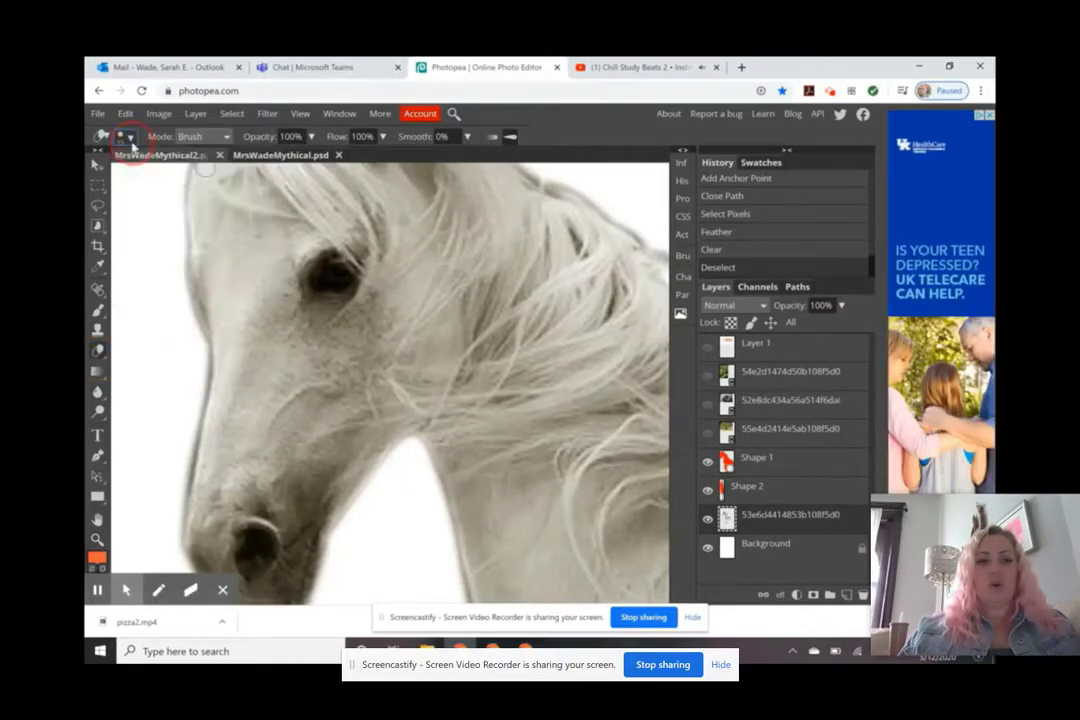
left_click(125, 137)
left_click(242, 229)
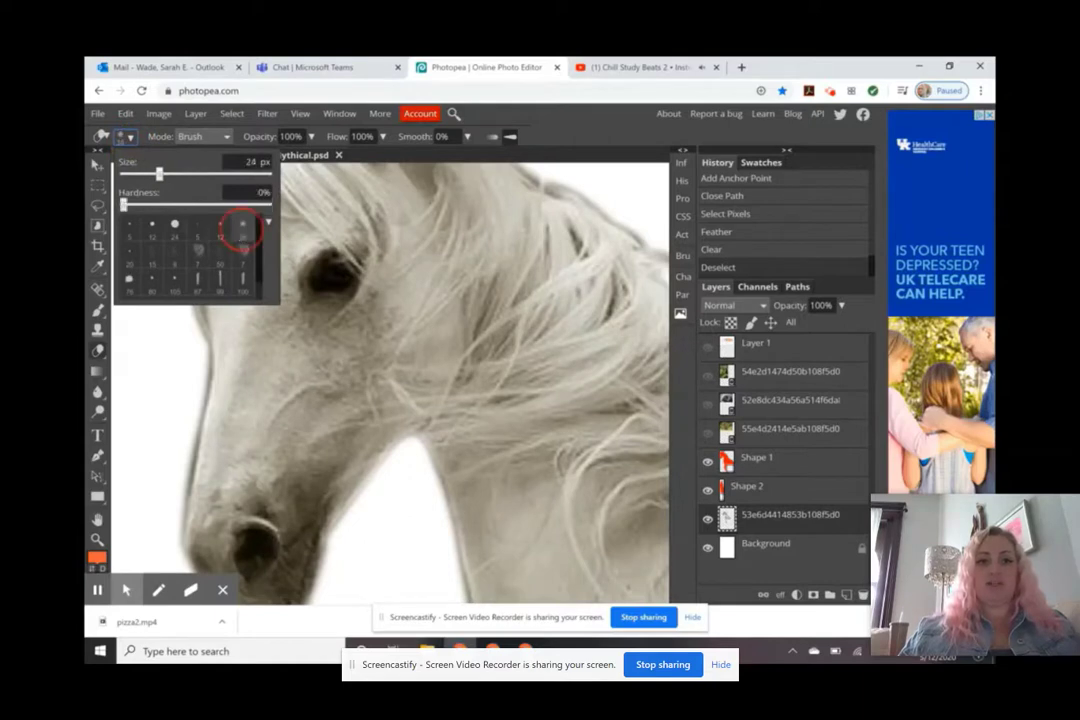
left_click(529, 94)
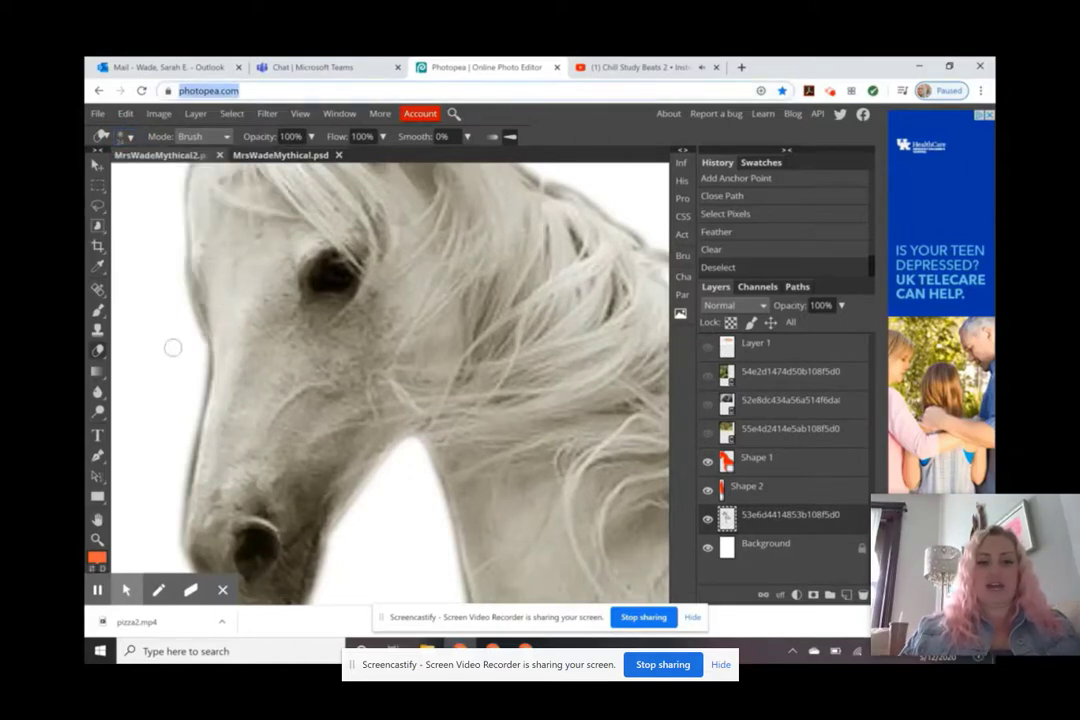
type("[[")
key("BackSpace")
key("BackSpace")
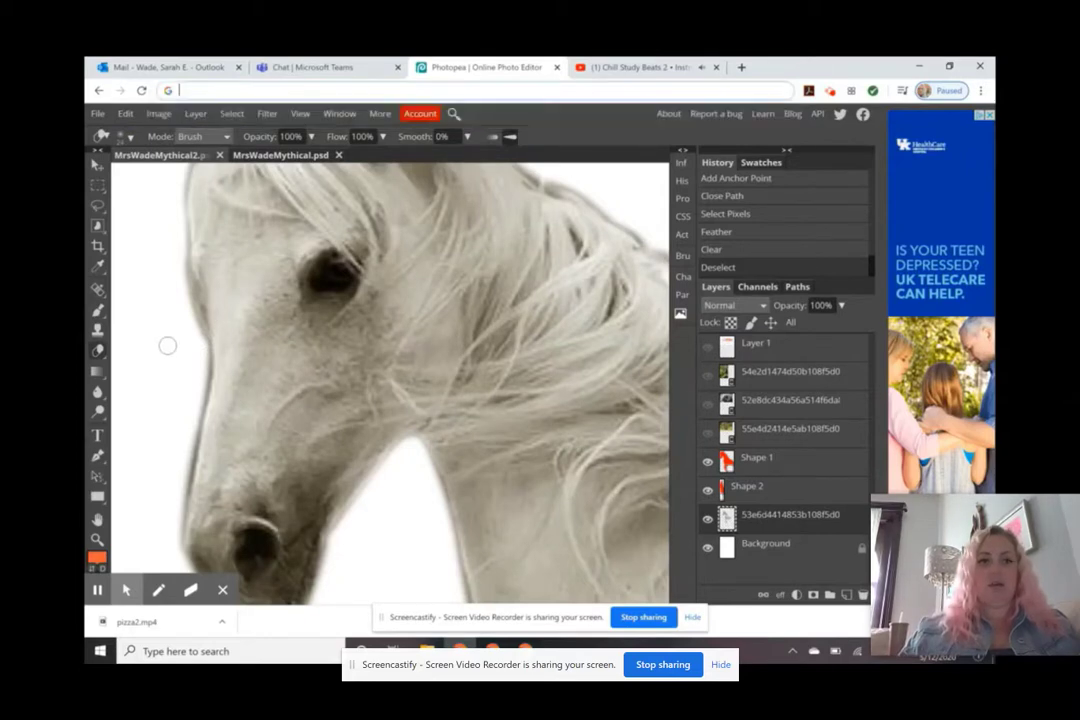
left_click(580, 125)
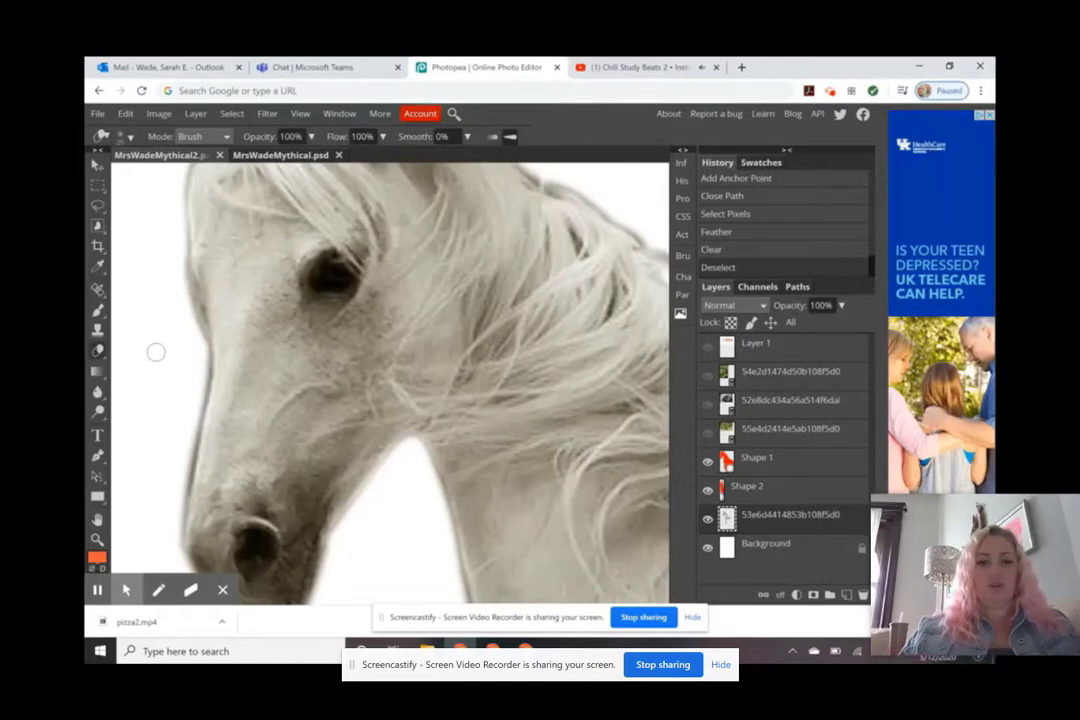
Erase the dark fringe along the front edge of the white horse's face, from below the forehead down towards the nose
key("z")
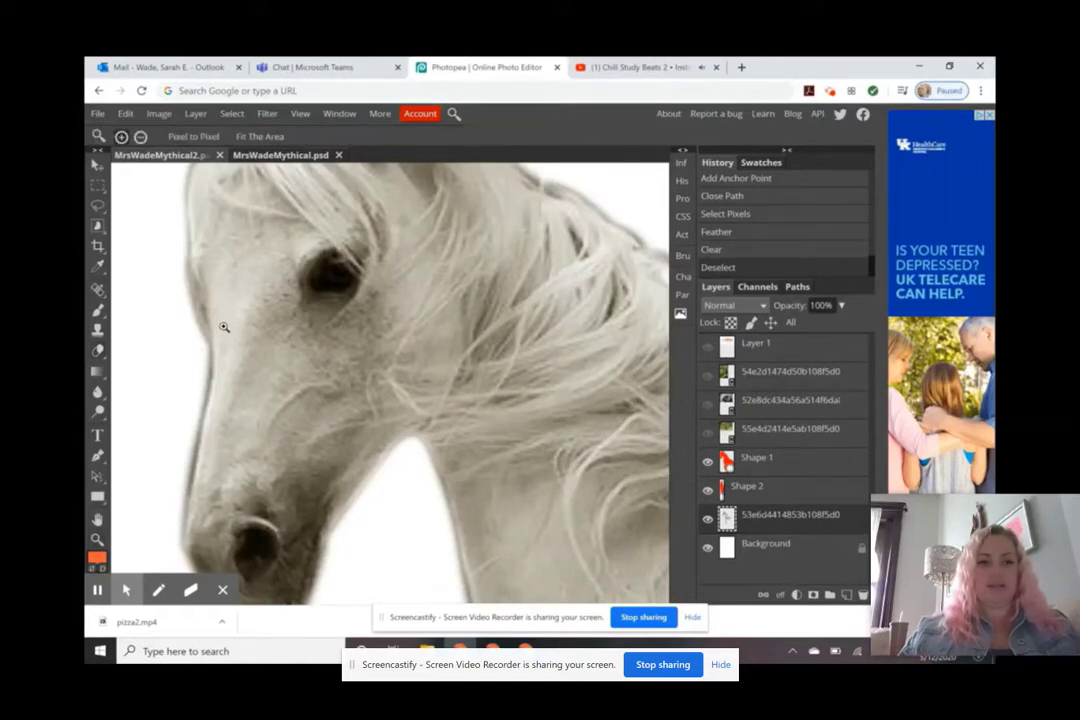
left_click(216, 328)
left_click(220, 322)
left_click(270, 332)
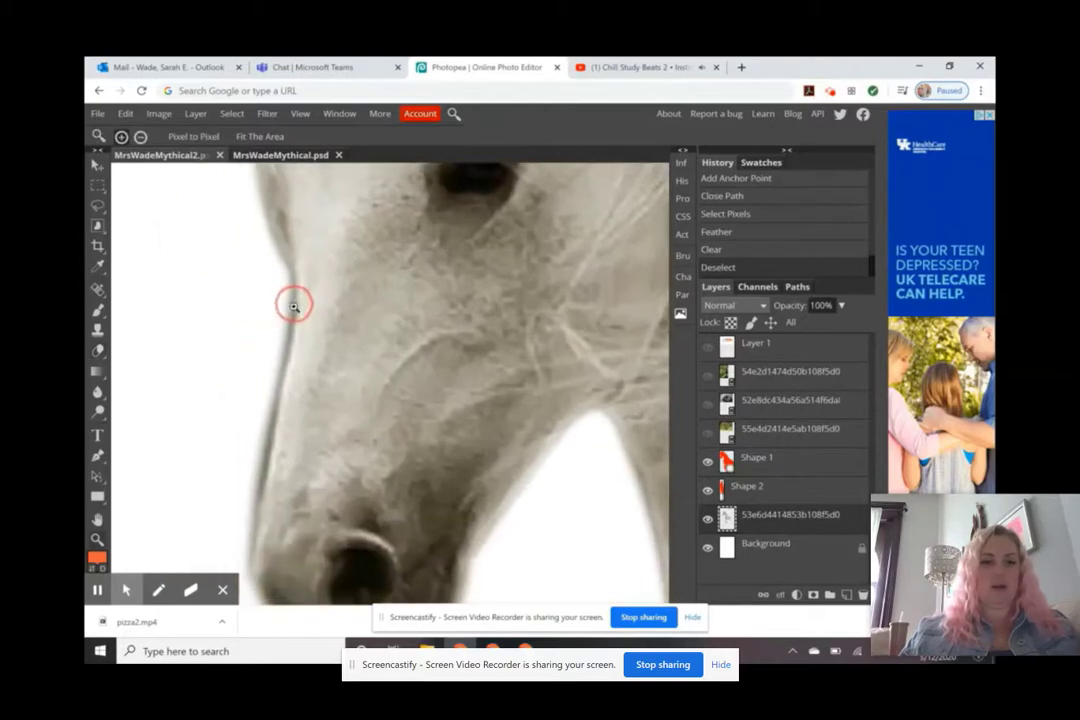
key("b")
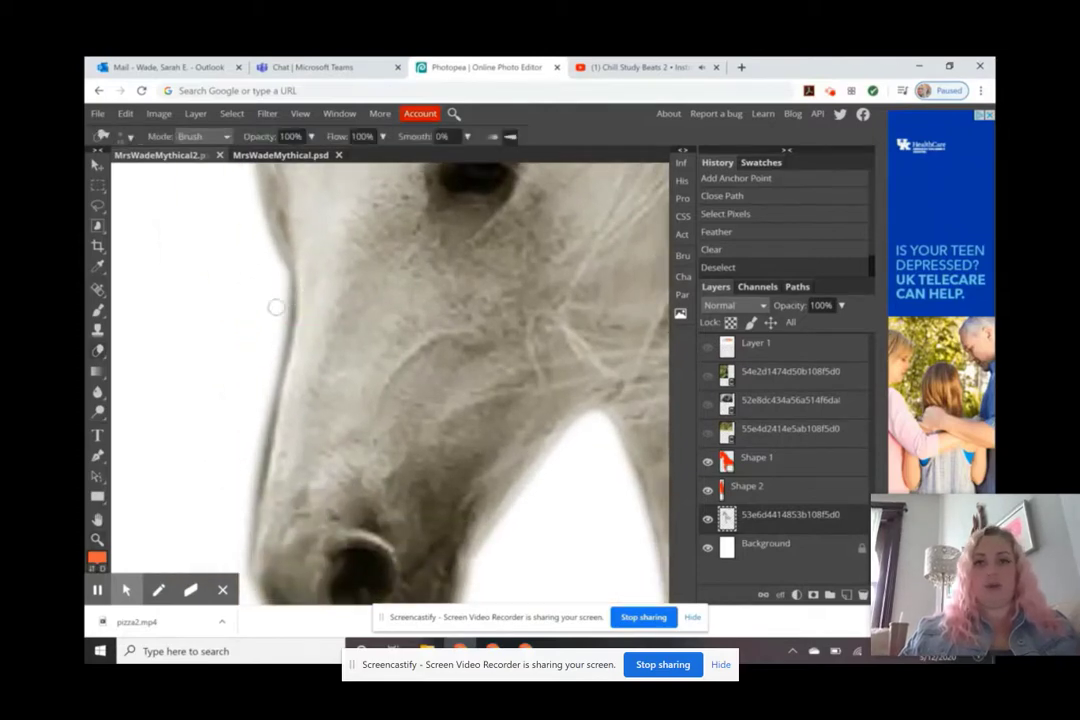
mouse_move(275, 307)
left_mouse_down()
mouse_move(284, 294)
mouse_move(261, 393)
mouse_move(268, 410)
mouse_move(272, 390)
mouse_move(268, 429)
mouse_move(265, 412)
mouse_move(239, 473)
mouse_move(258, 444)
left_mouse_up()
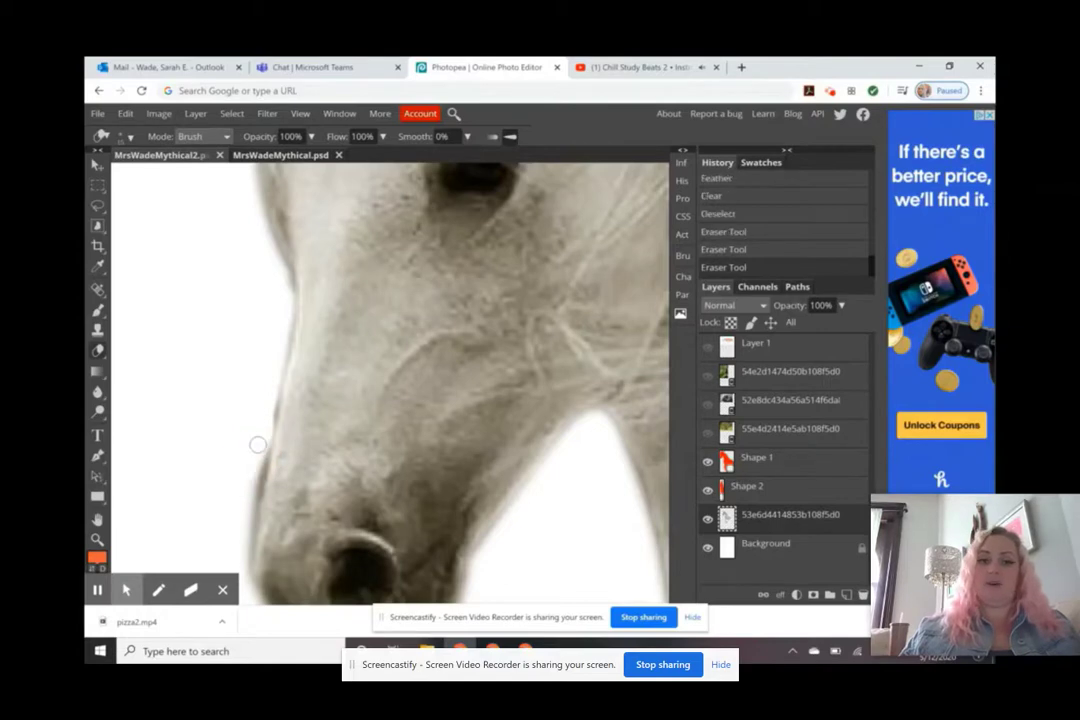
Hide the cut-out horse photo layer and show Layer 1 with the koi fish, making it the active layer
key("z")
left_click(277, 415, "alt")
left_click(278, 415, "alt")
left_click(283, 417, "alt")
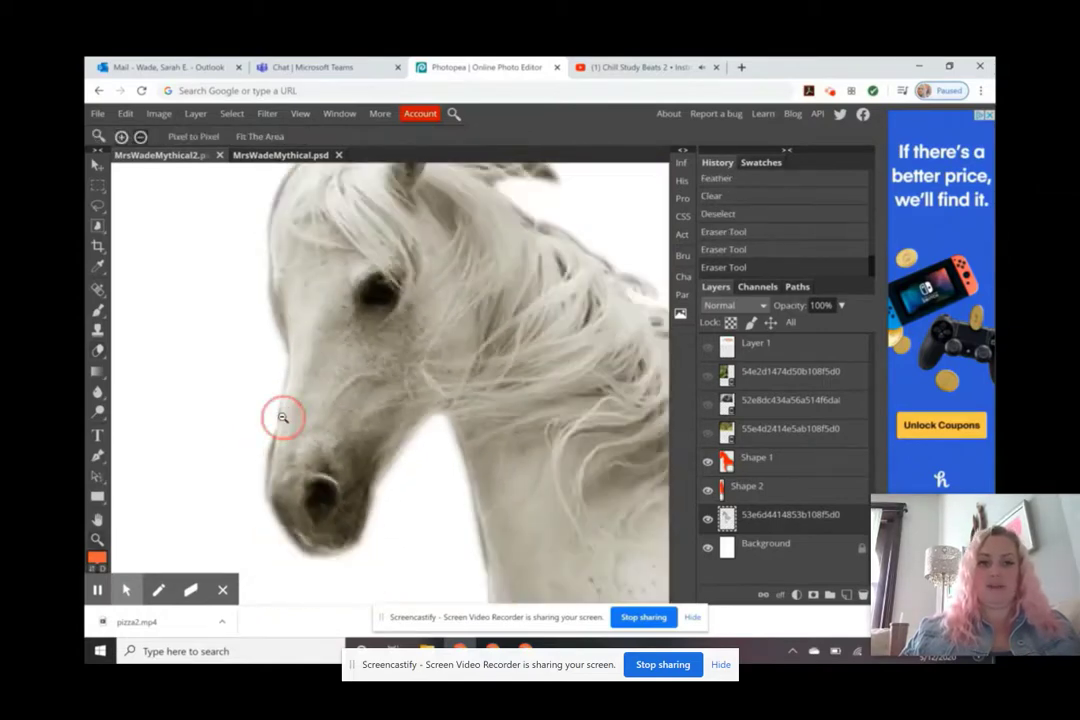
left_click(283, 417, "alt")
left_click(283, 420, "alt")
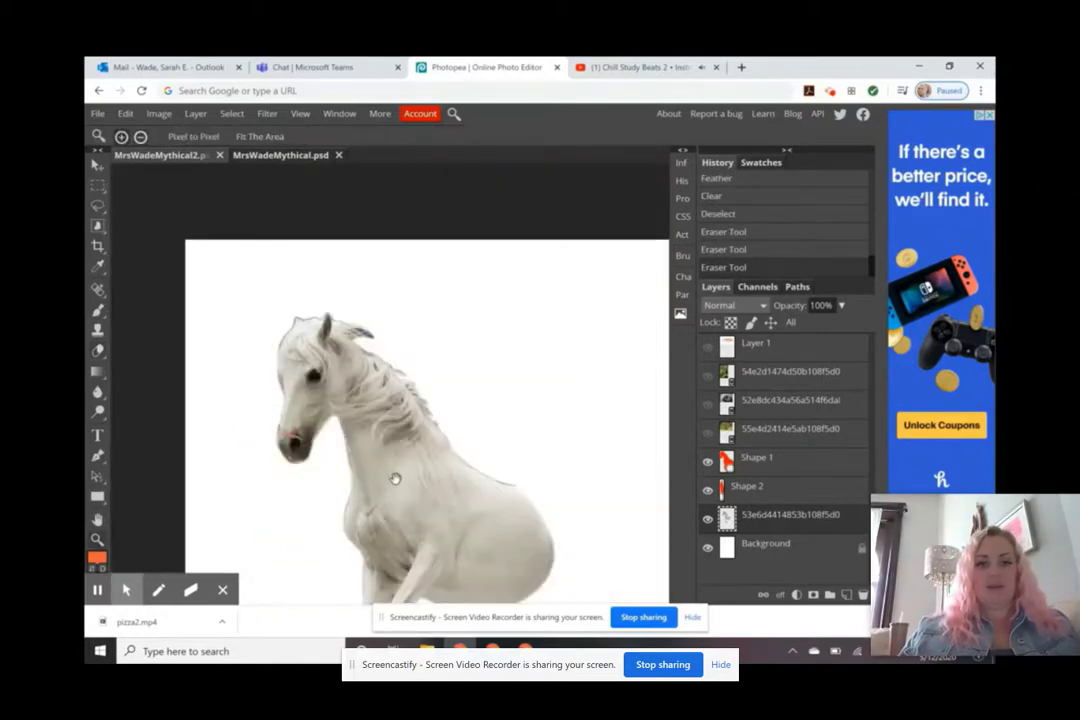
left_click_drag(395, 479, 383, 358)
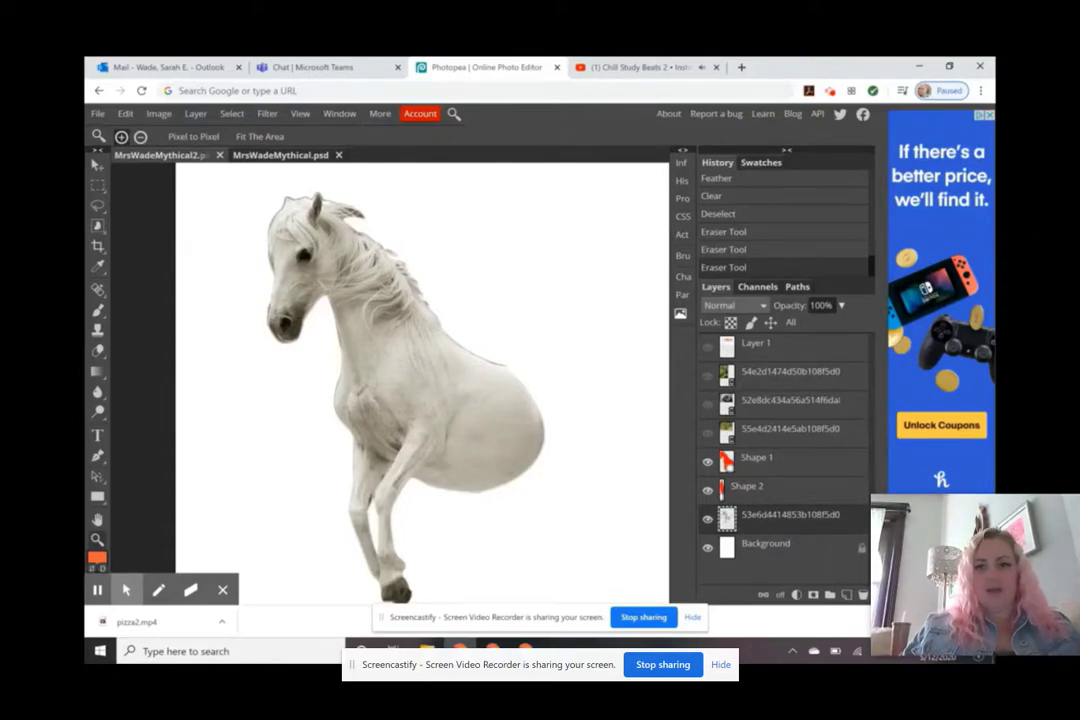
left_click(708, 518)
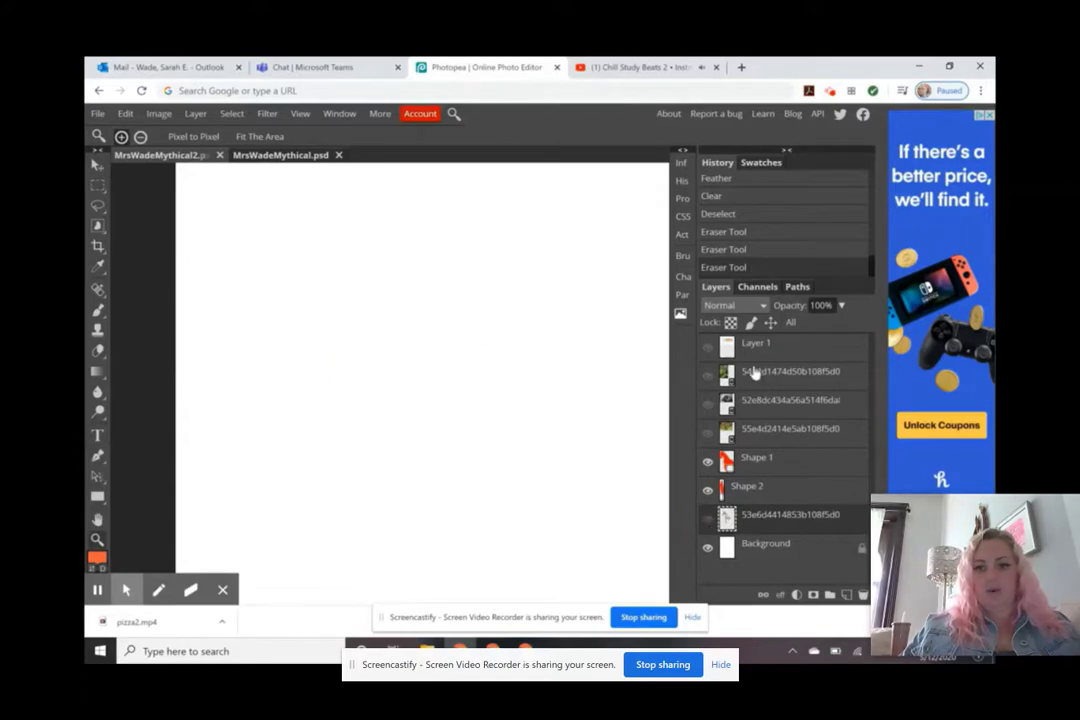
left_click(708, 346)
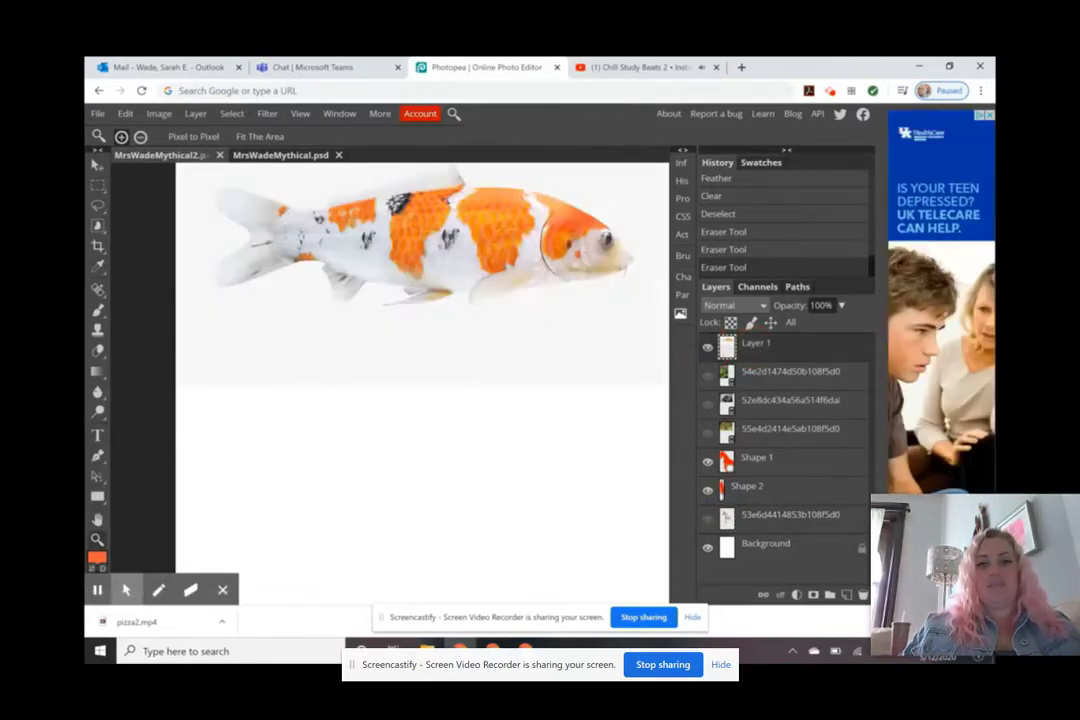
Move the koi layer down from the page's upper edge and shift it right until its front half runs off the page
key("v")
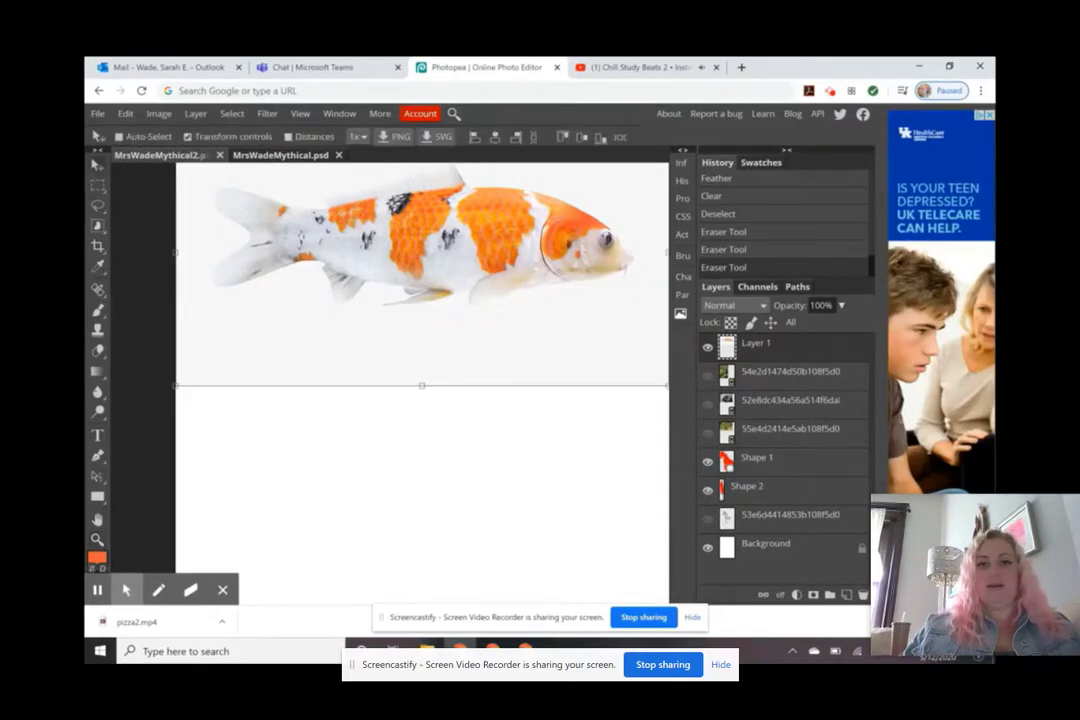
left_click_drag(470, 246, 478, 378)
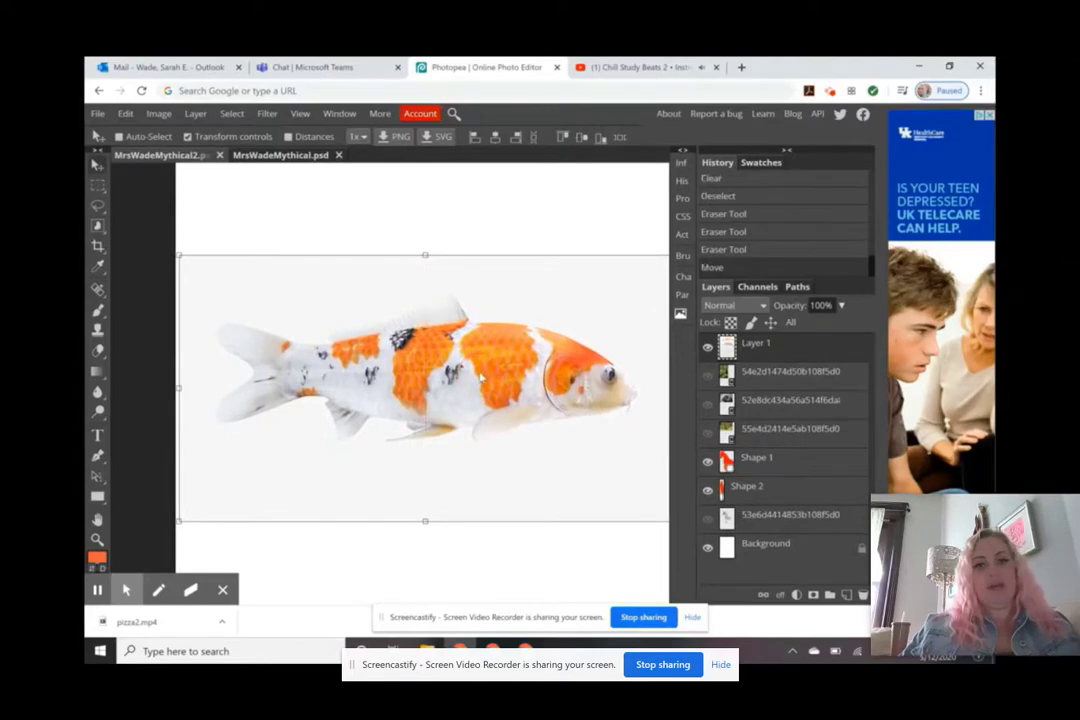
key("z")
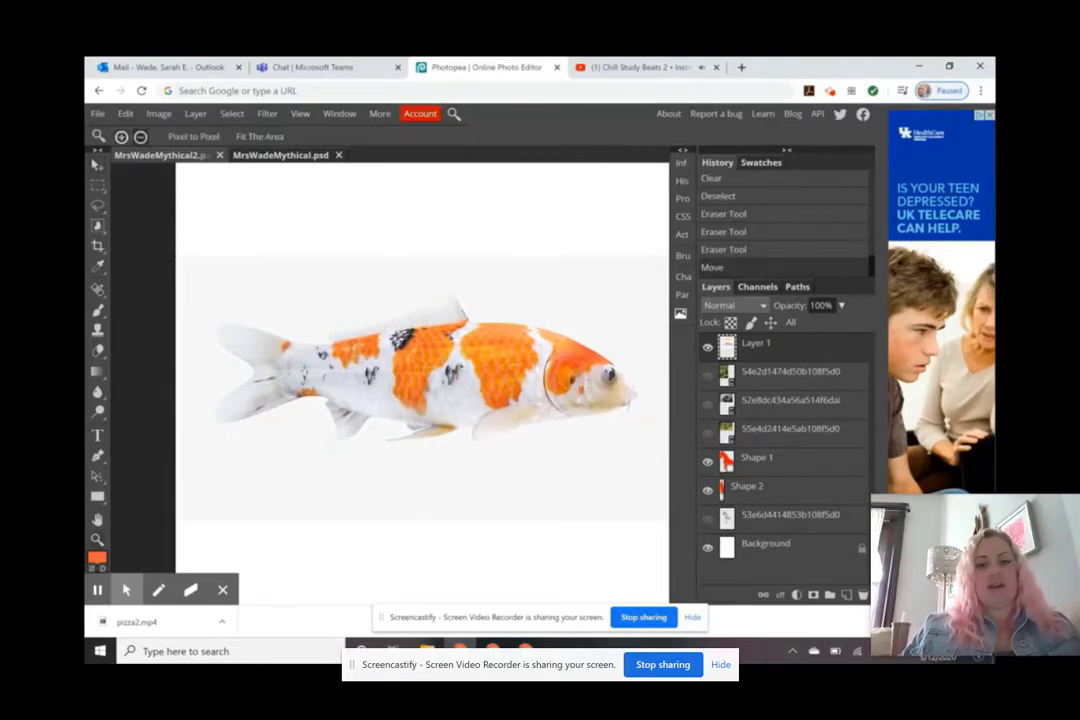
left_click(482, 354, "alt")
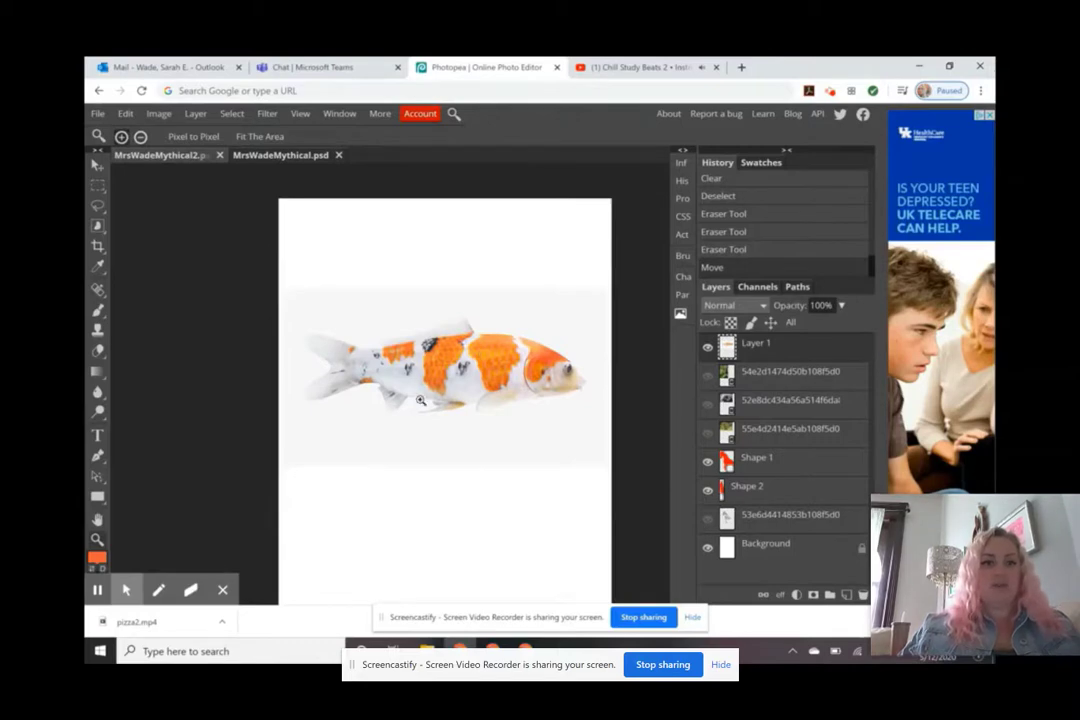
key("v")
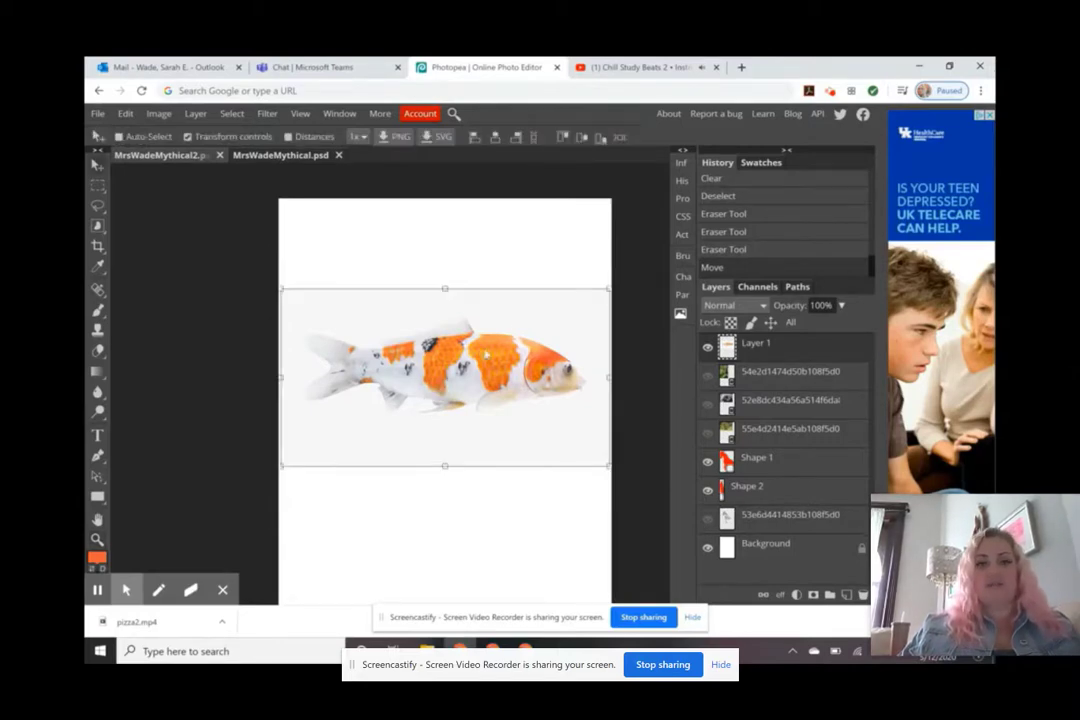
left_click_drag(474, 376, 511, 368)
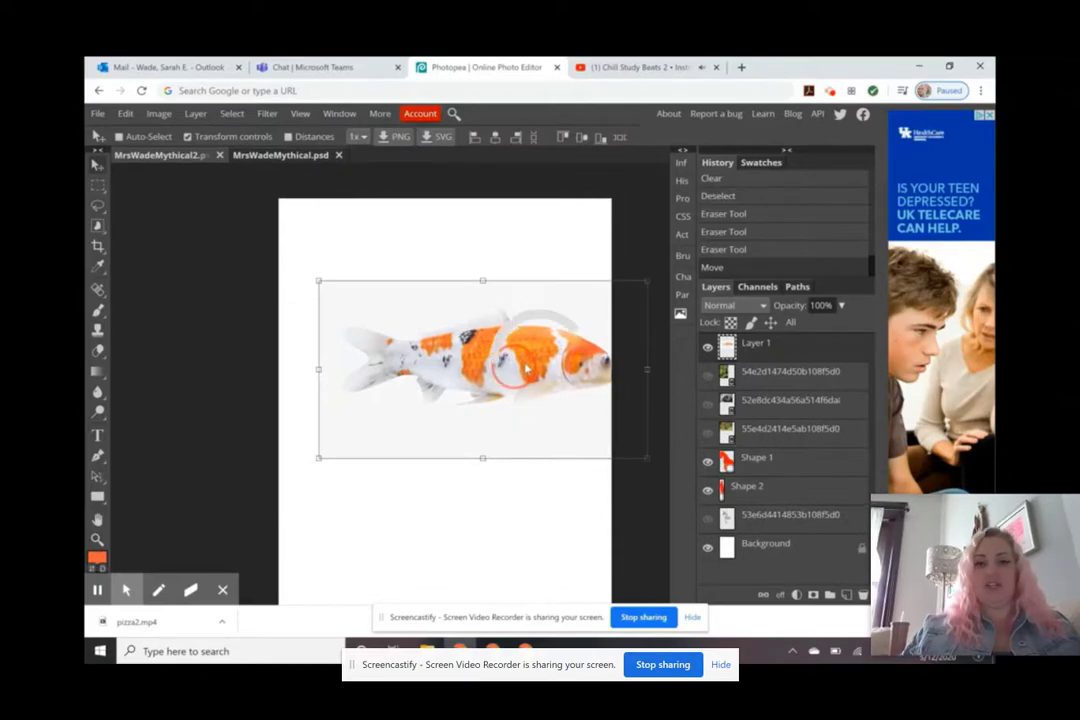
left_click_drag(527, 368, 644, 394)
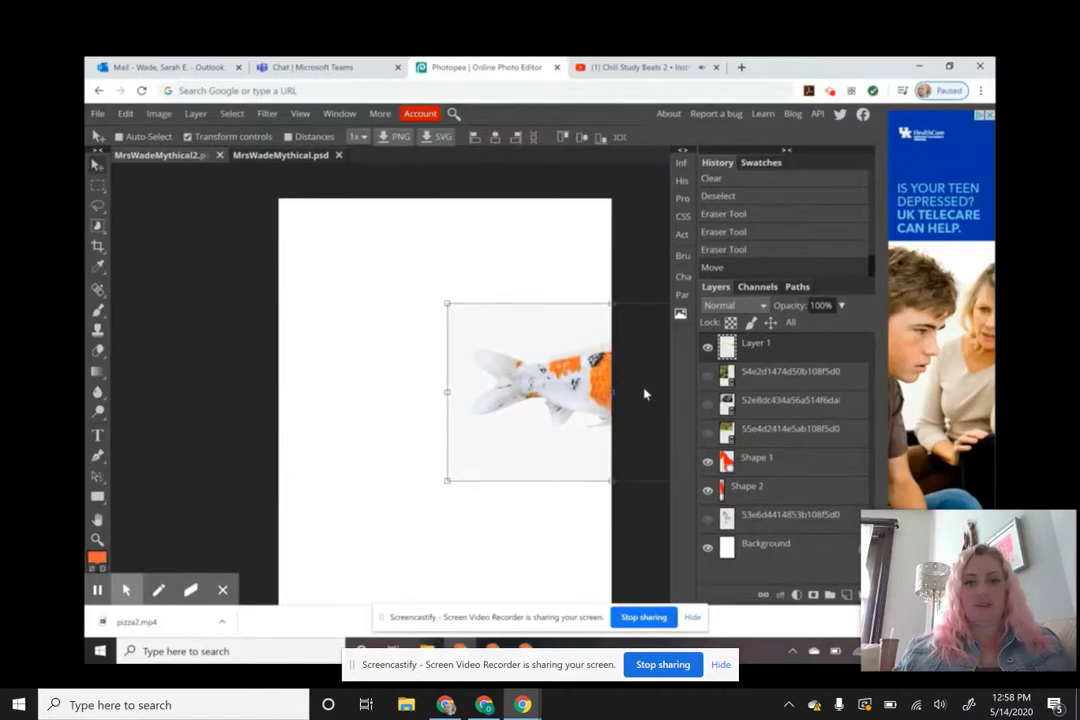
Flip the koi layer horizontally at about 103% width and move it back across the page, head facing left
left_click_drag(615, 507, 446, 487)
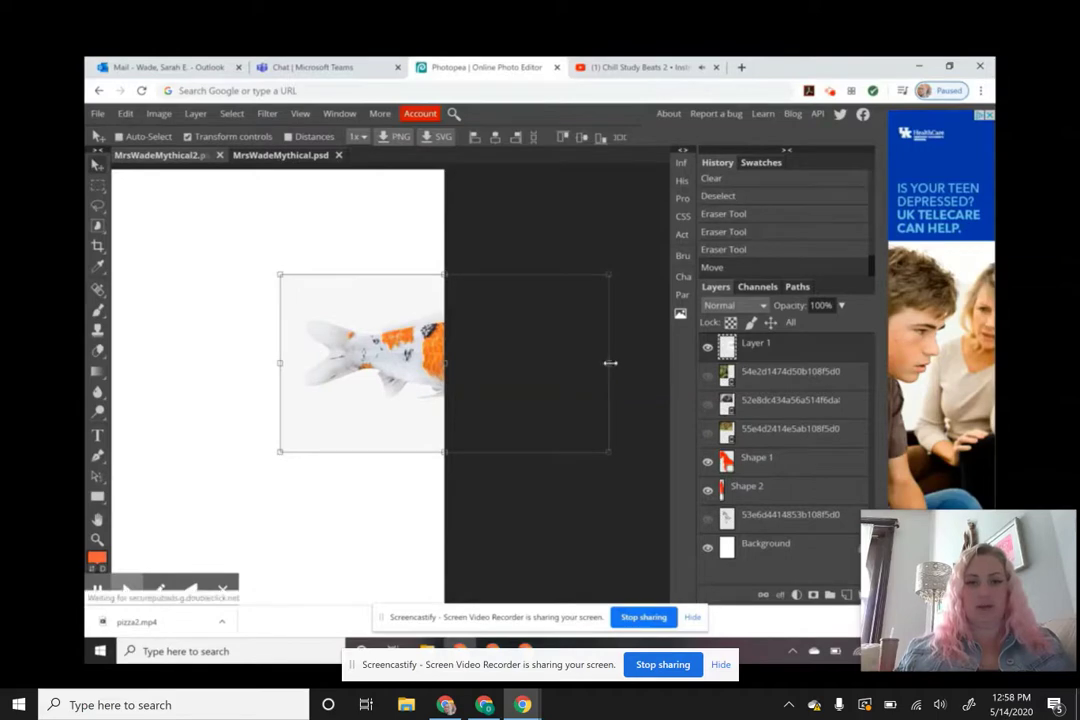
left_click_drag(609, 364, 121, 393)
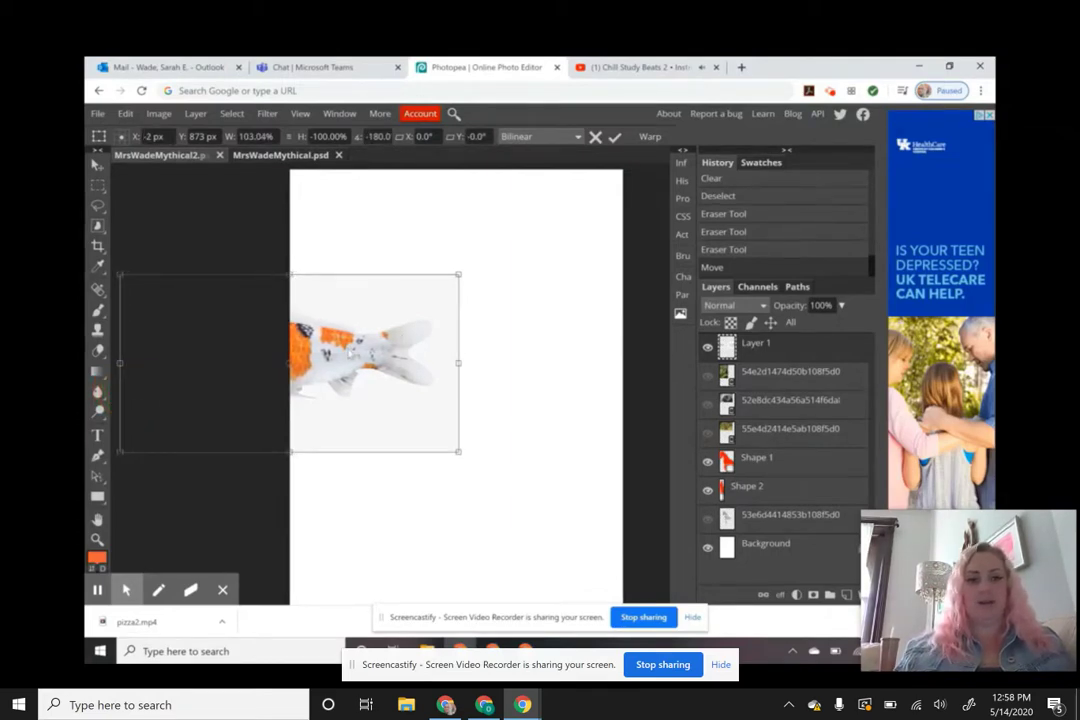
left_click_drag(351, 353, 524, 351)
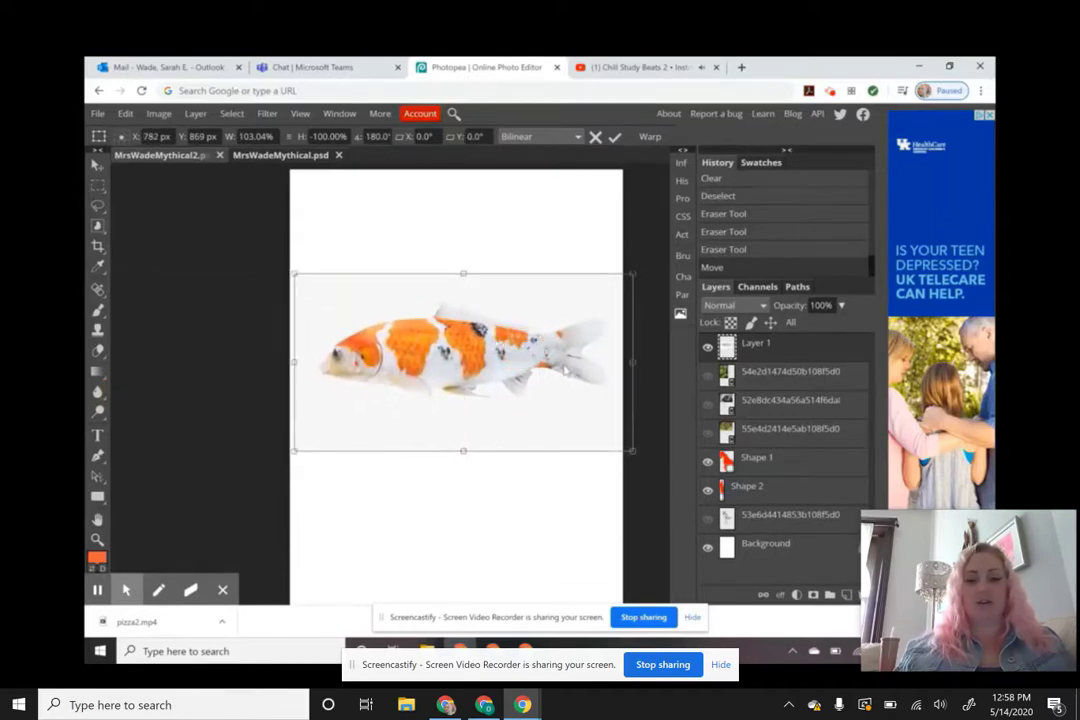
Undo the koi's flip to compare the unflipped fish on the page, and restore the flip
key("ctrl+z")
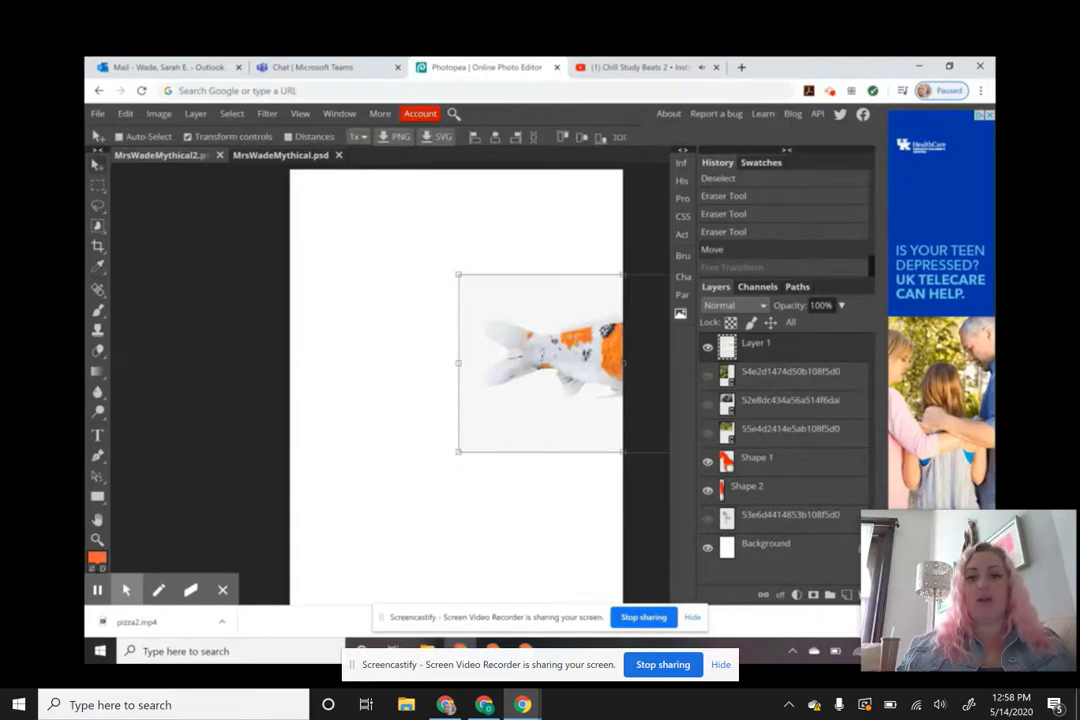
left_click_drag(485, 297, 299, 298)
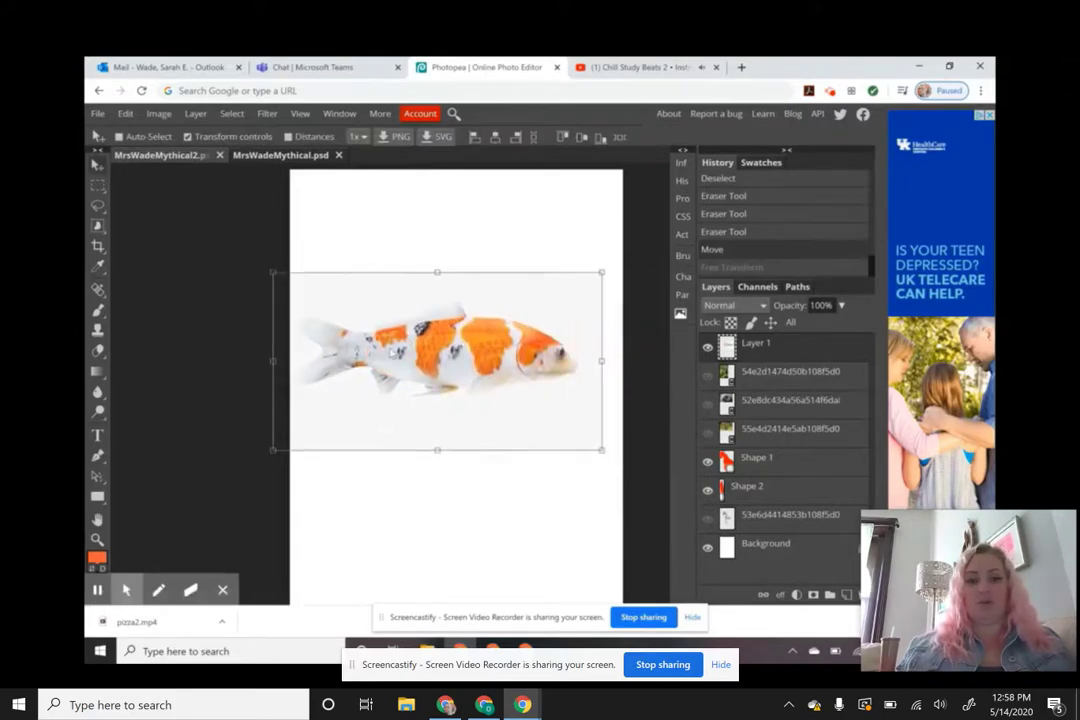
key("ctrl+shift+z")
Reposition the flipped koi slightly higher on the page so the whole fish, including its tail, fits within the canvas
left_click_drag(481, 346, 493, 339)
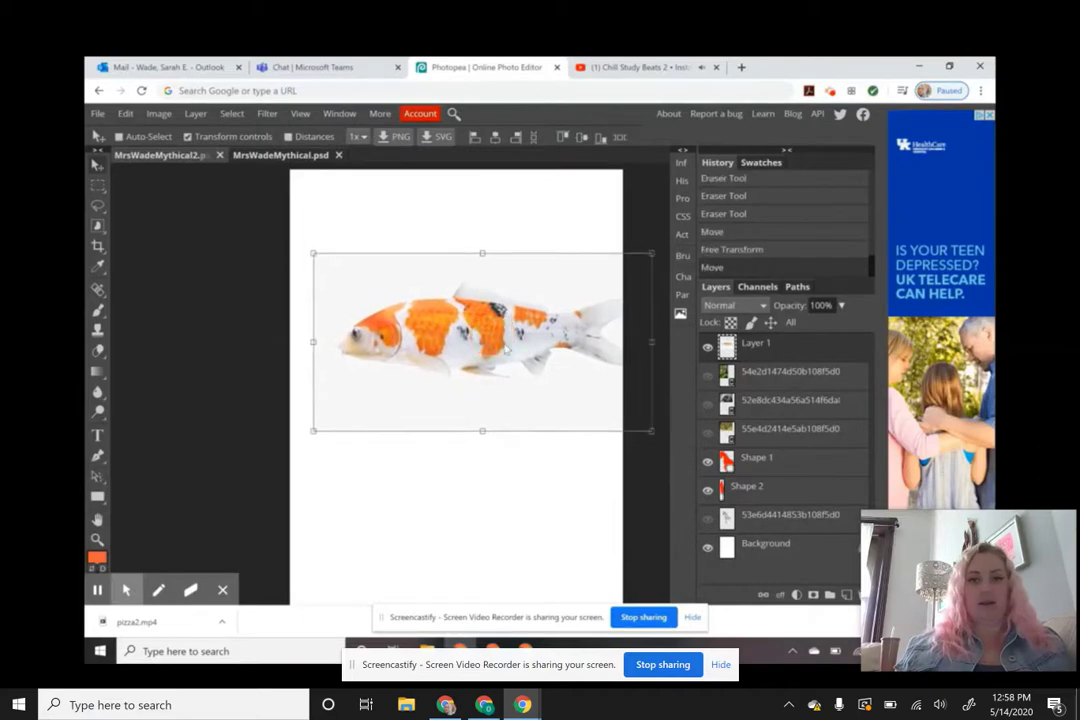
key("z")
left_click(458, 314)
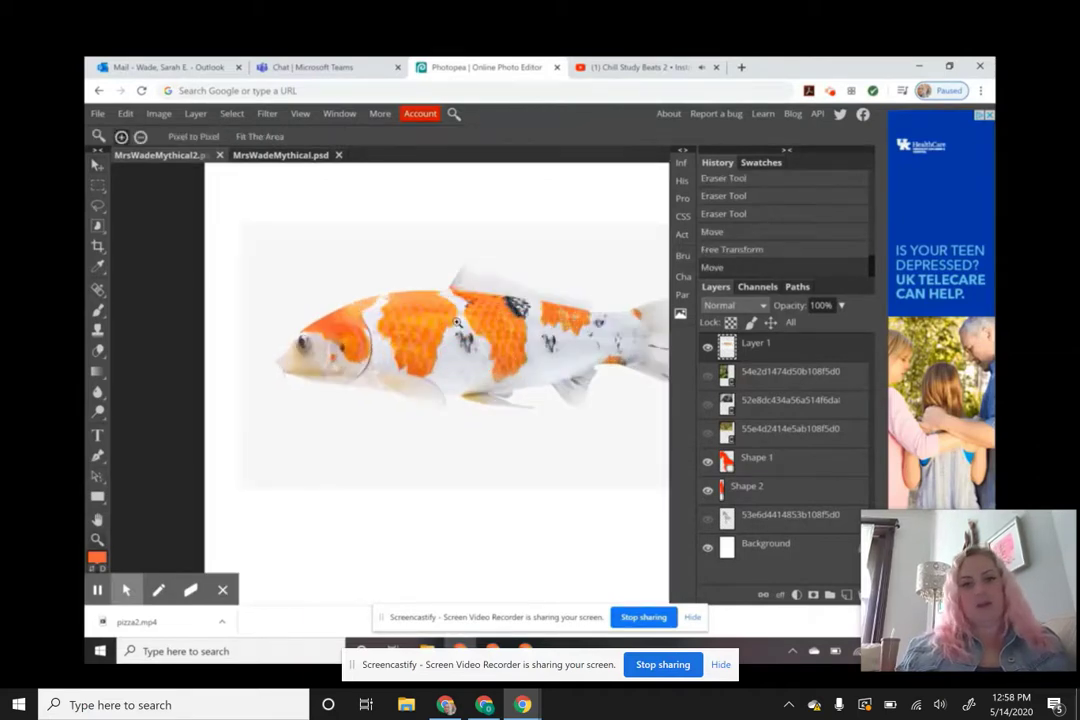
scroll(443, 330, "right", 2)
scroll(443, 332, "right", 2)
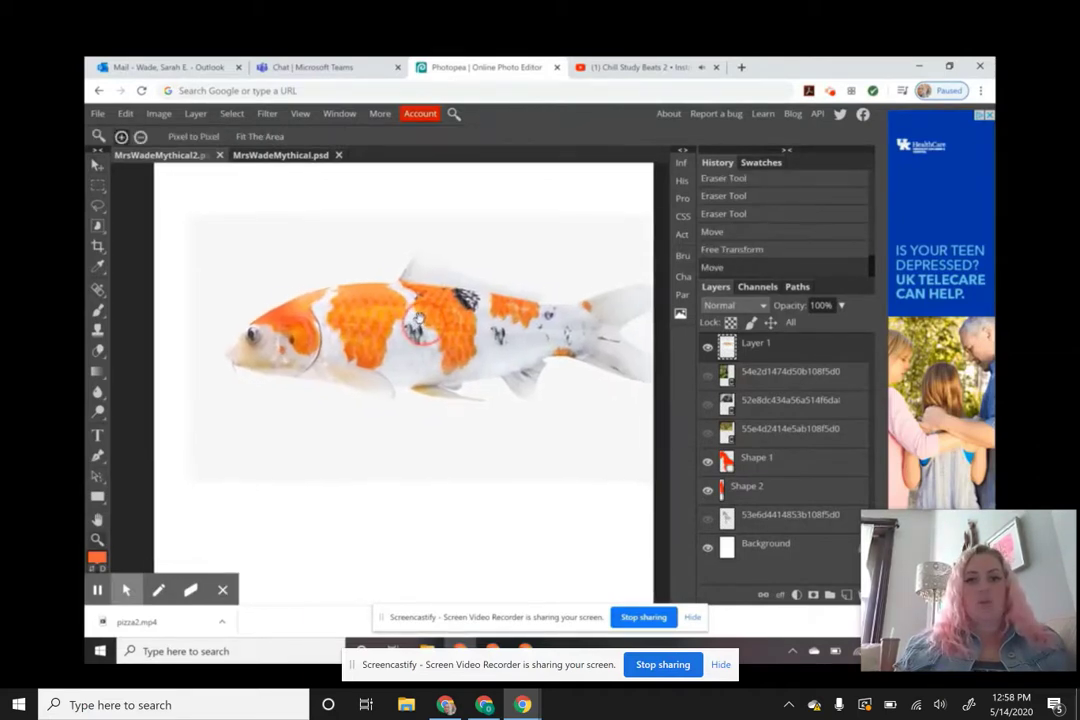
key("v")
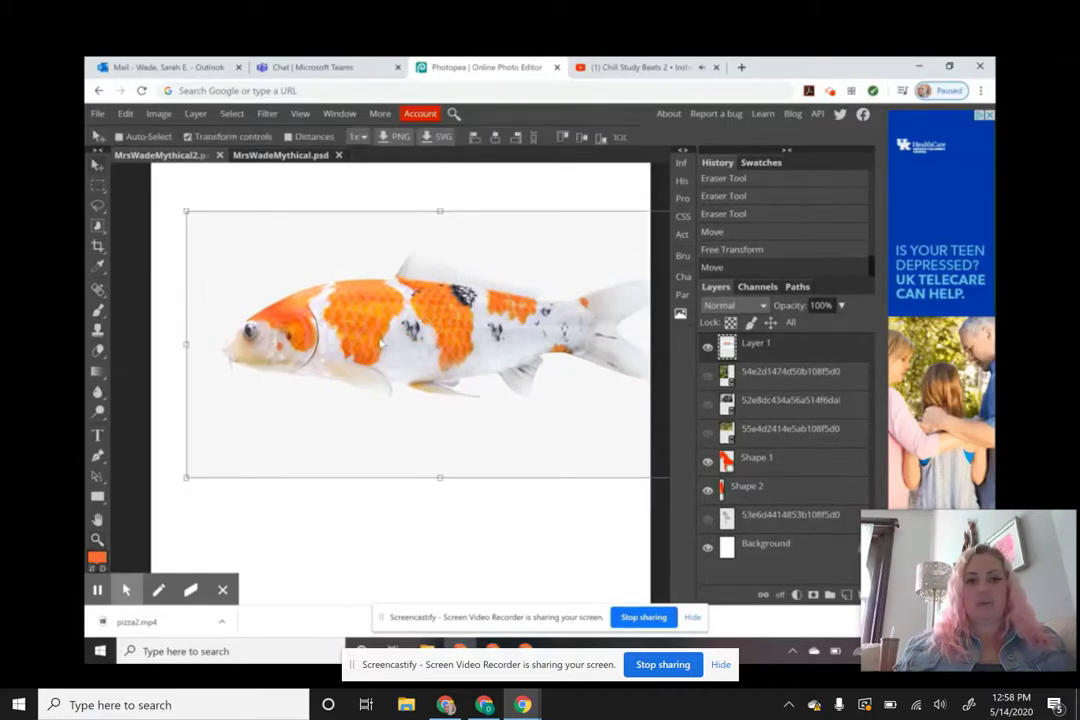
left_click_drag(391, 340, 367, 341)
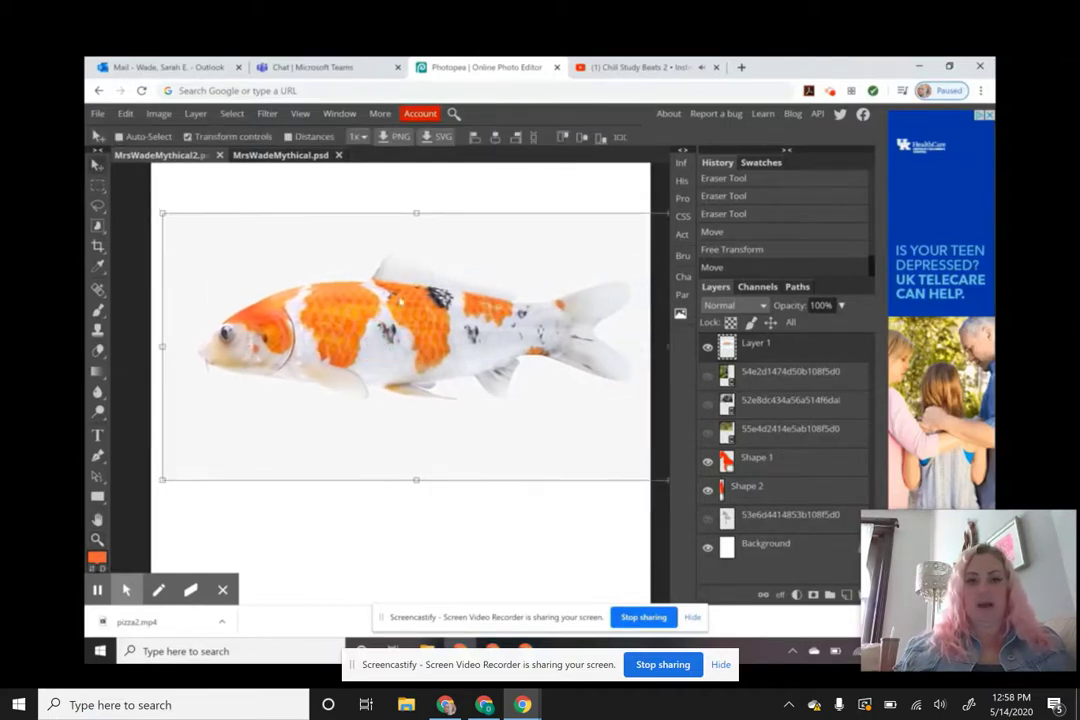
Select the light grey background around the koi with the Magic Wand at tolerance 10 and clear it, leaving nothing selected
left_click(97, 226)
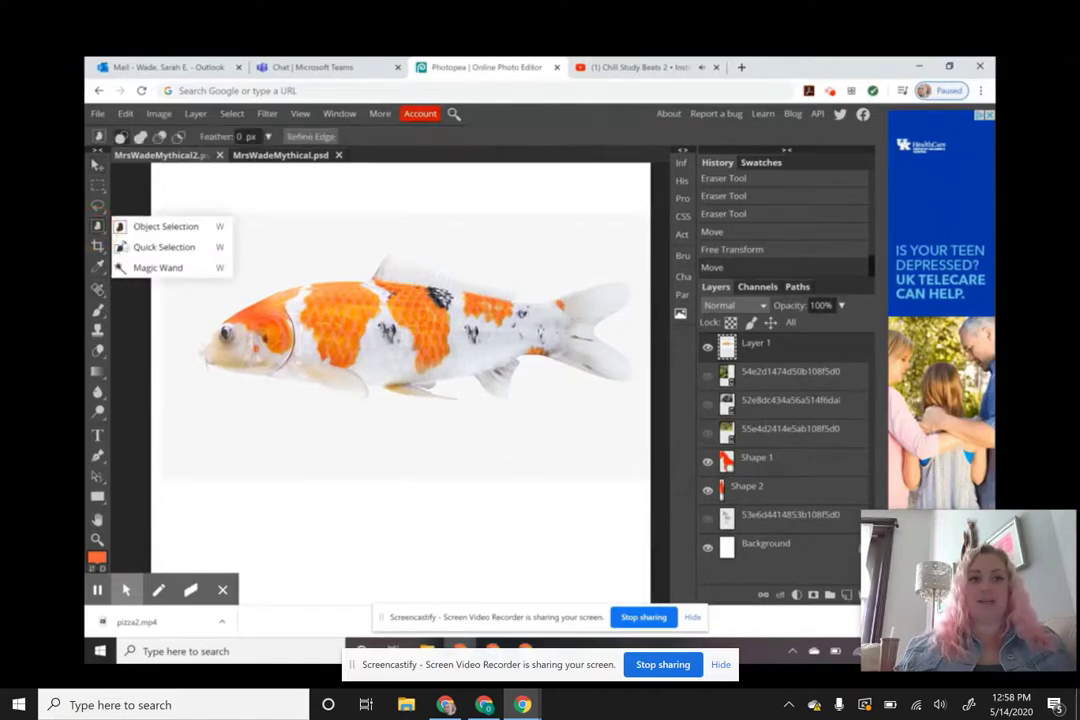
left_click(145, 269)
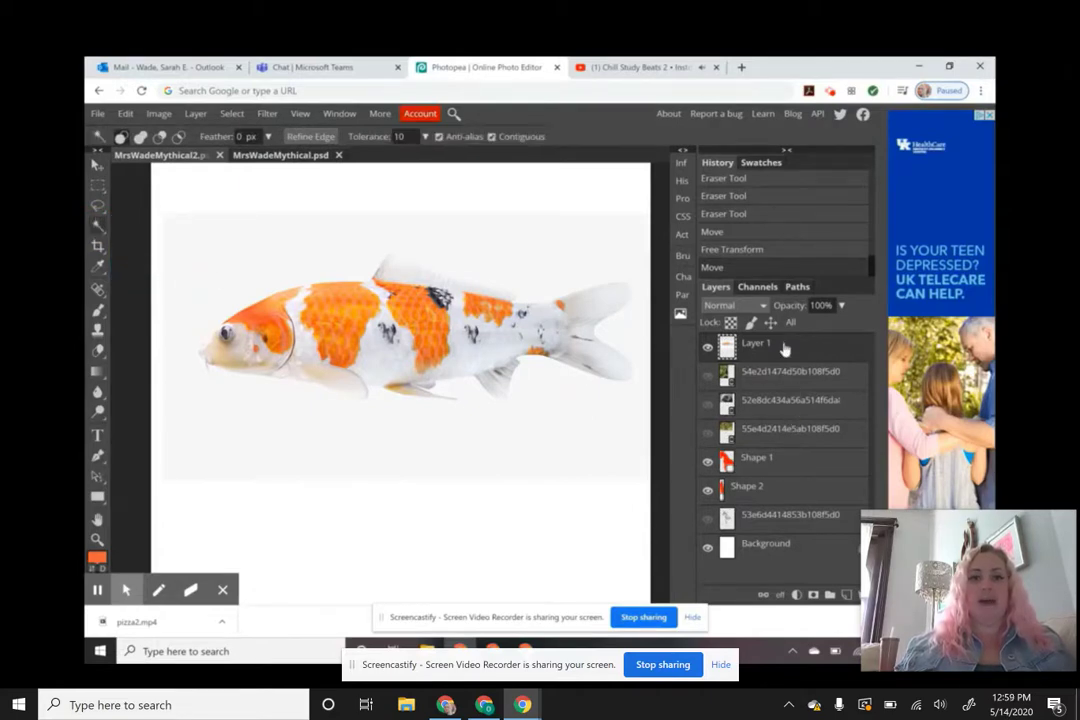
left_click(226, 270)
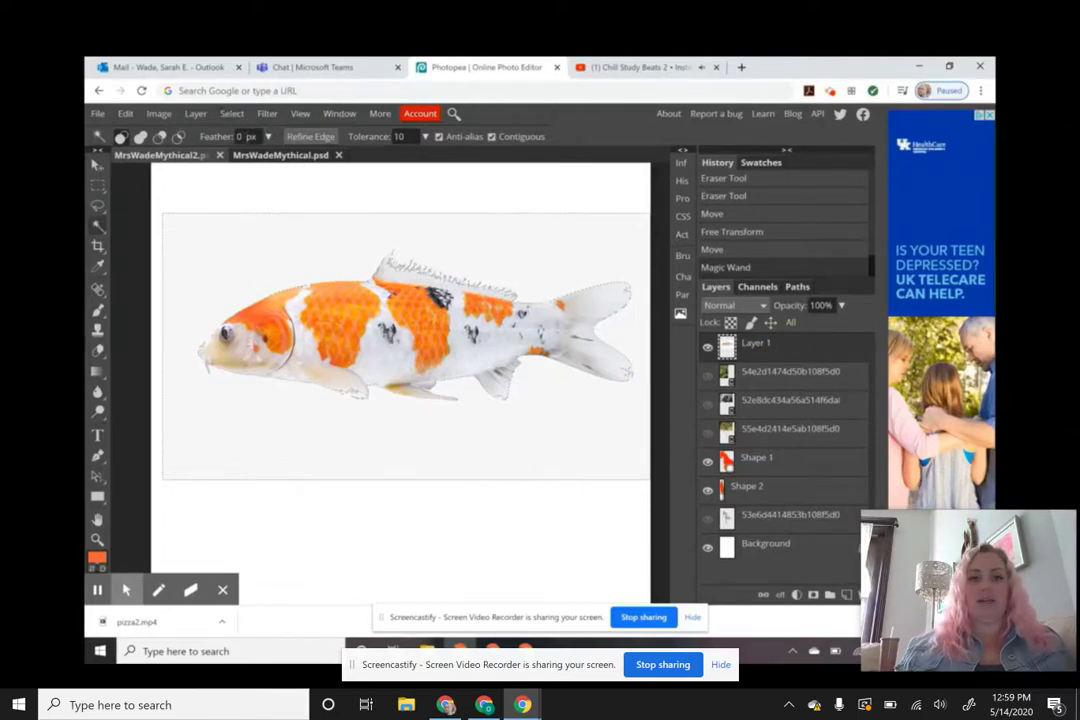
left_click(238, 137)
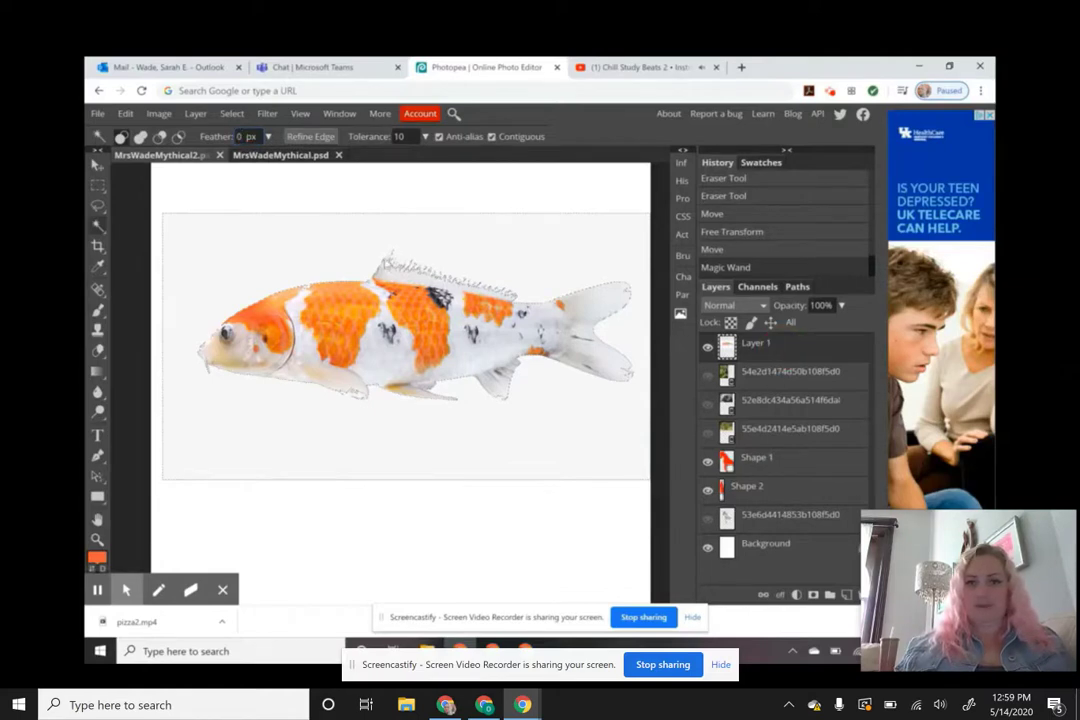
key("Delete")
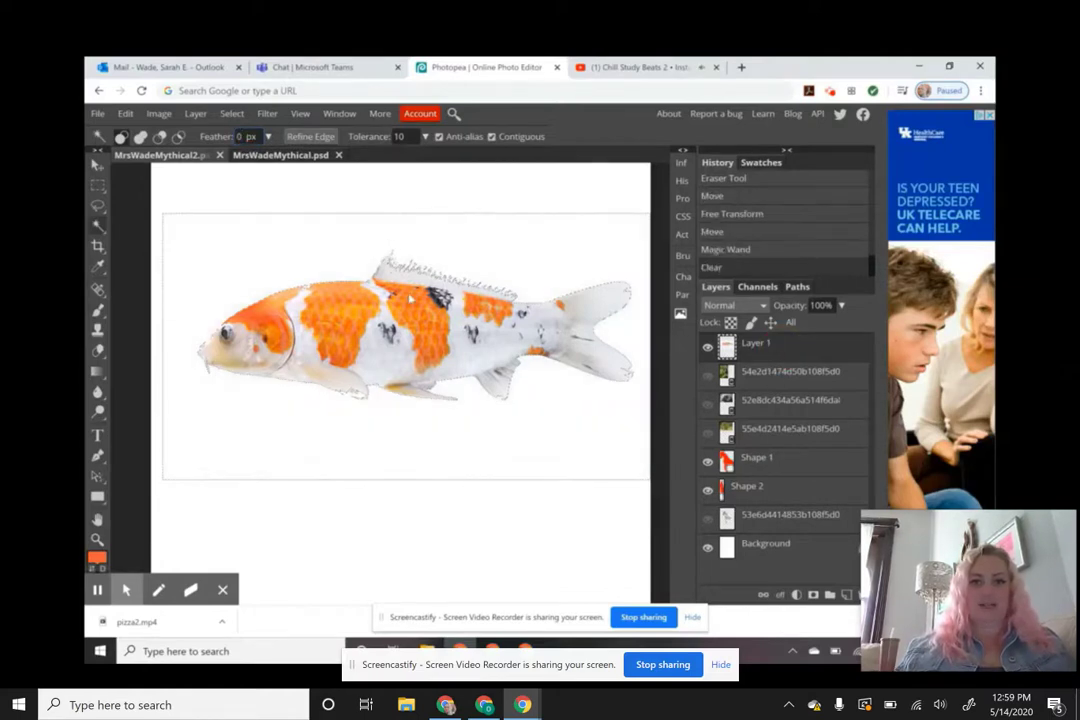
key("ctrl+d")
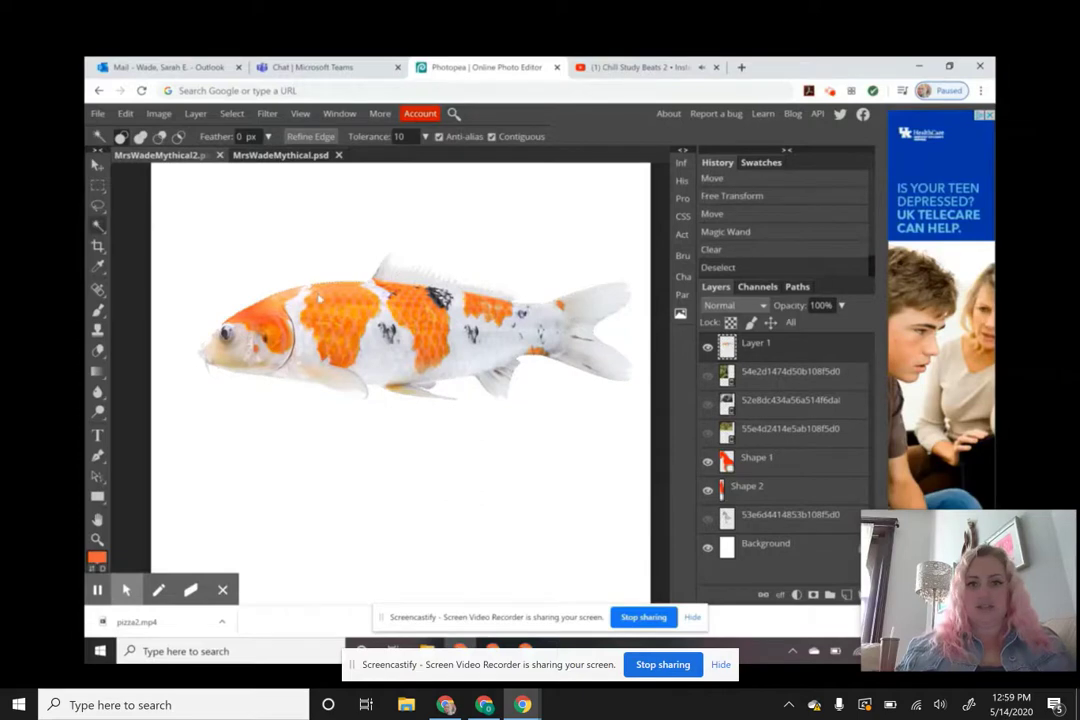
Examine the koi cut-out's edges up close from the head along the fins to the tail
key("z")
left_click(249, 311)
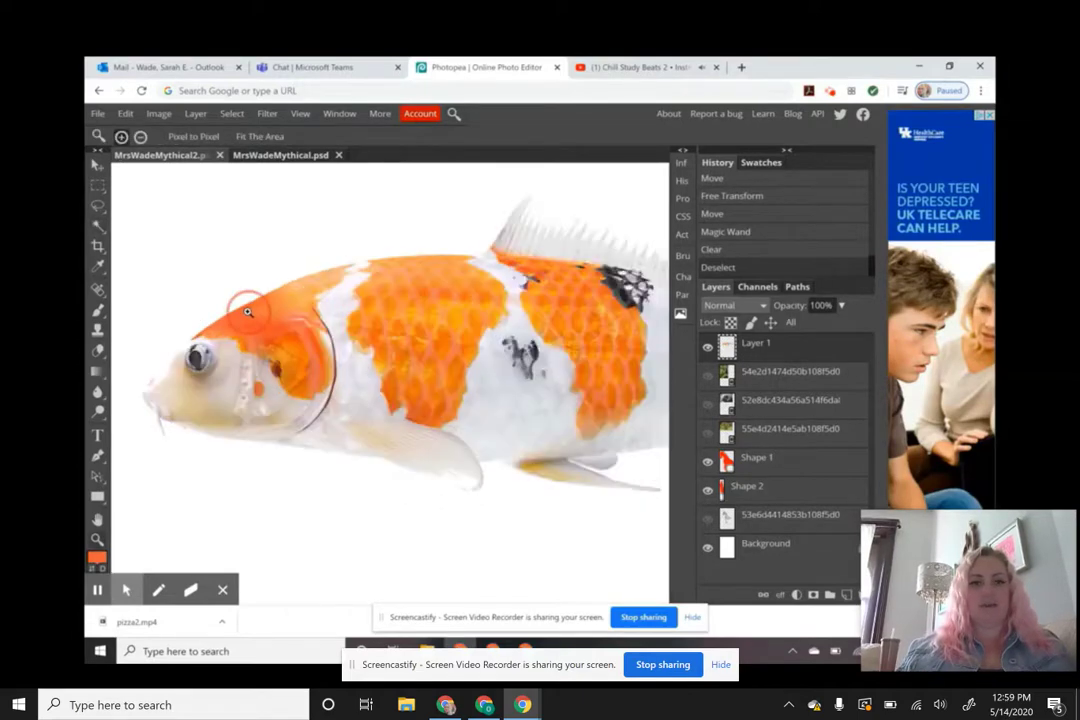
left_click(252, 309)
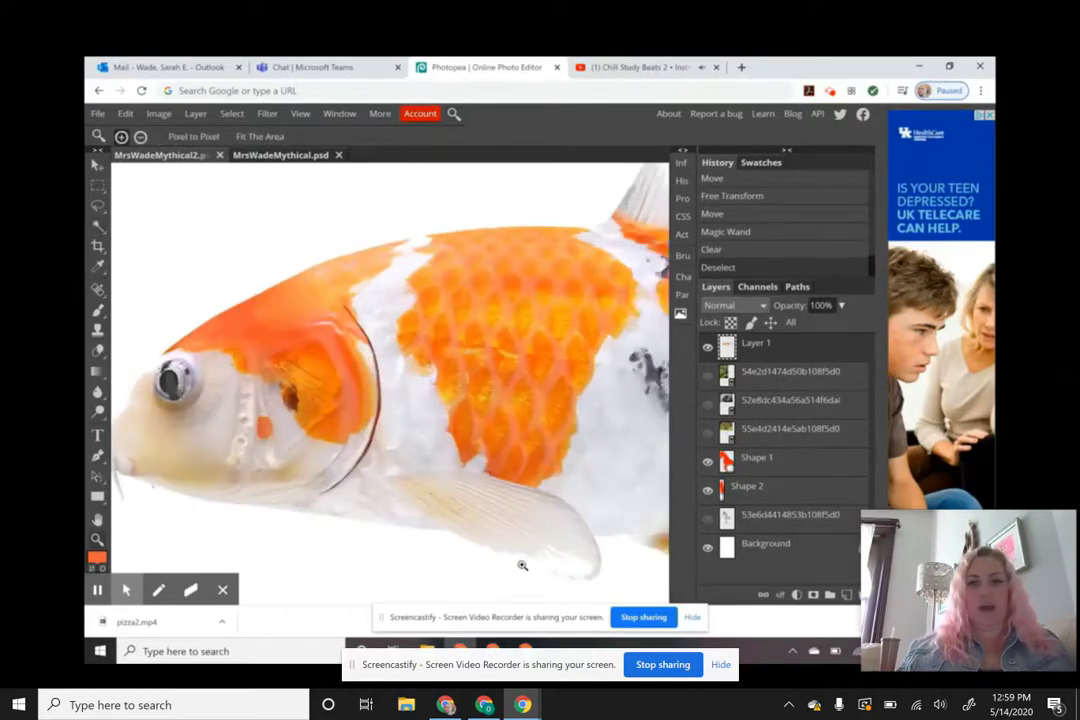
left_click_drag(504, 400, 253, 340)
left_click_drag(540, 338, 282, 386)
left_click_drag(494, 374, 383, 456)
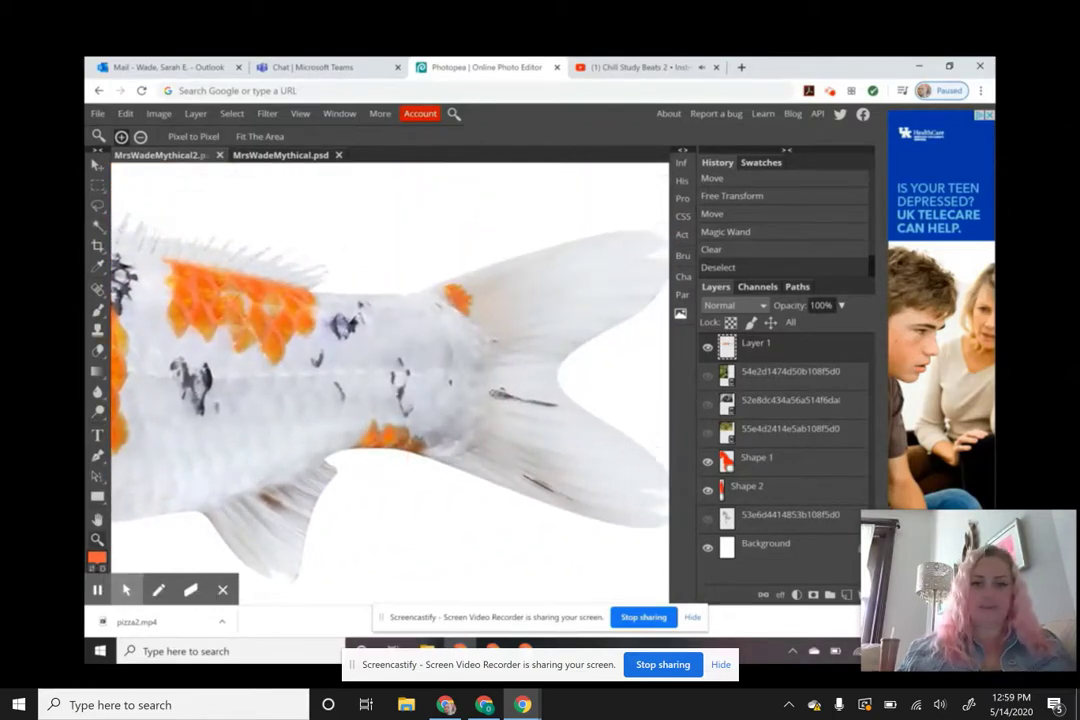
Show the hidden white horse layer and move the horse up and to the left on the page
left_click(127, 592)
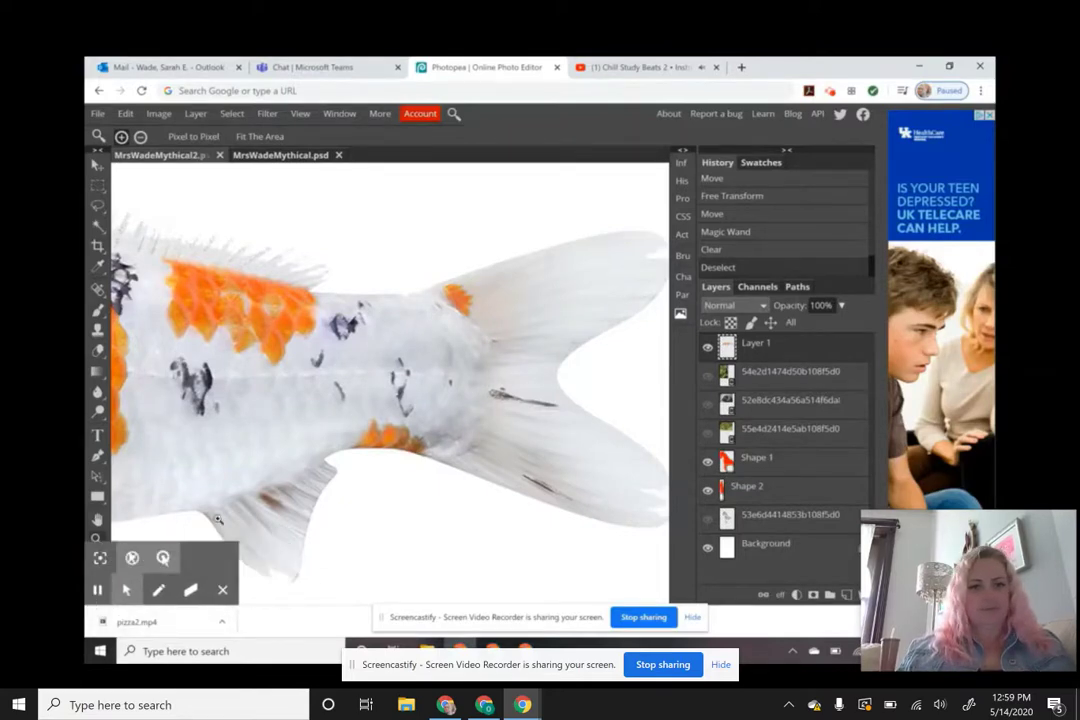
scroll(317, 467, "down", 2)
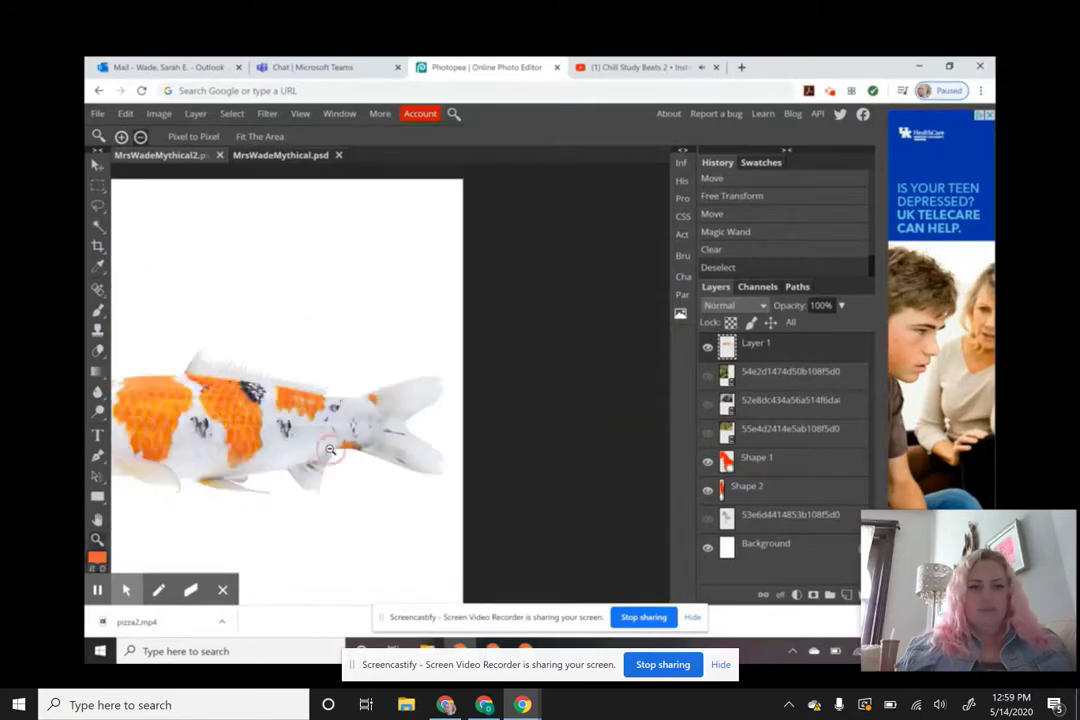
scroll(285, 360, "up", 1)
left_click_drag(435, 355, 532, 401)
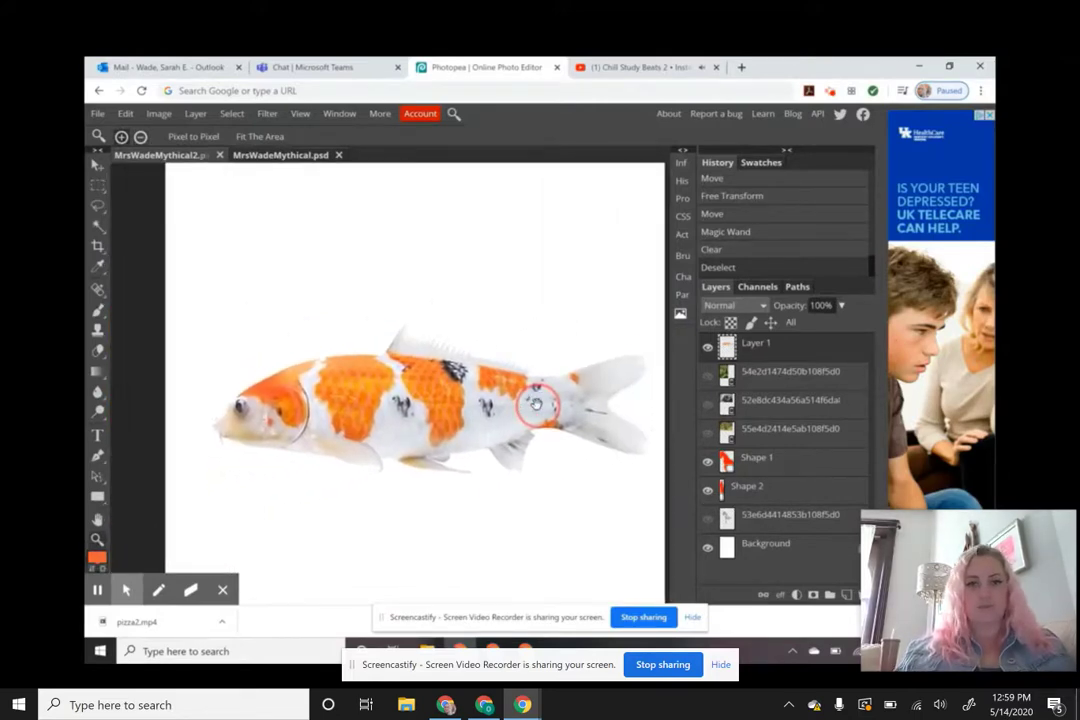
left_click(707, 518)
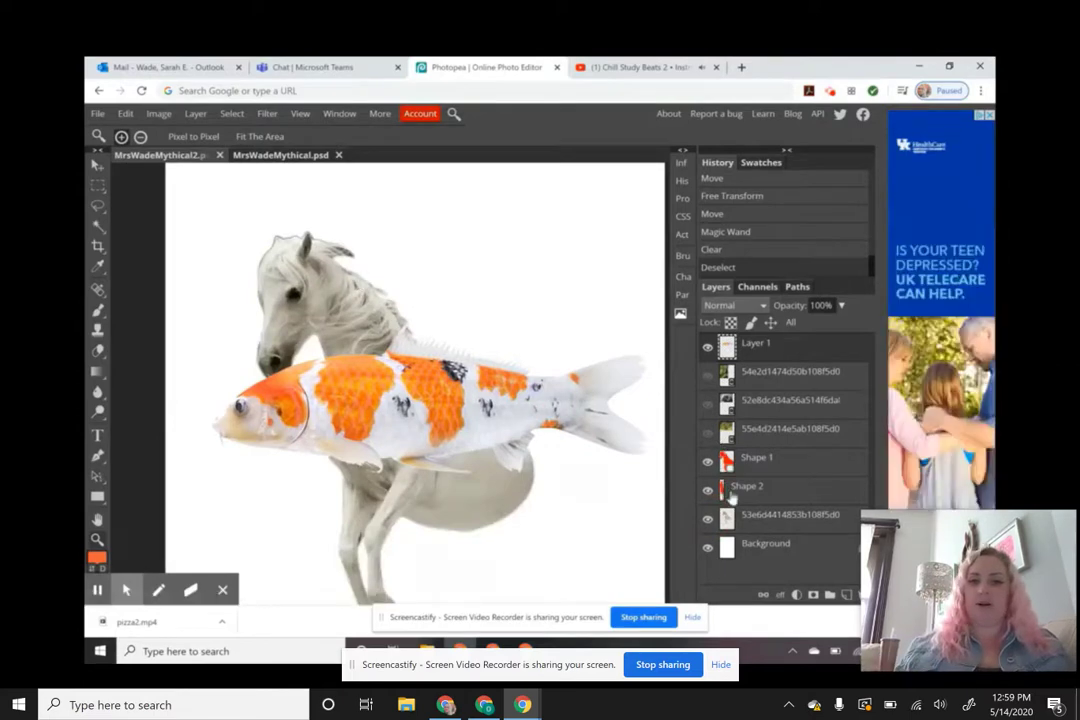
left_click(760, 518)
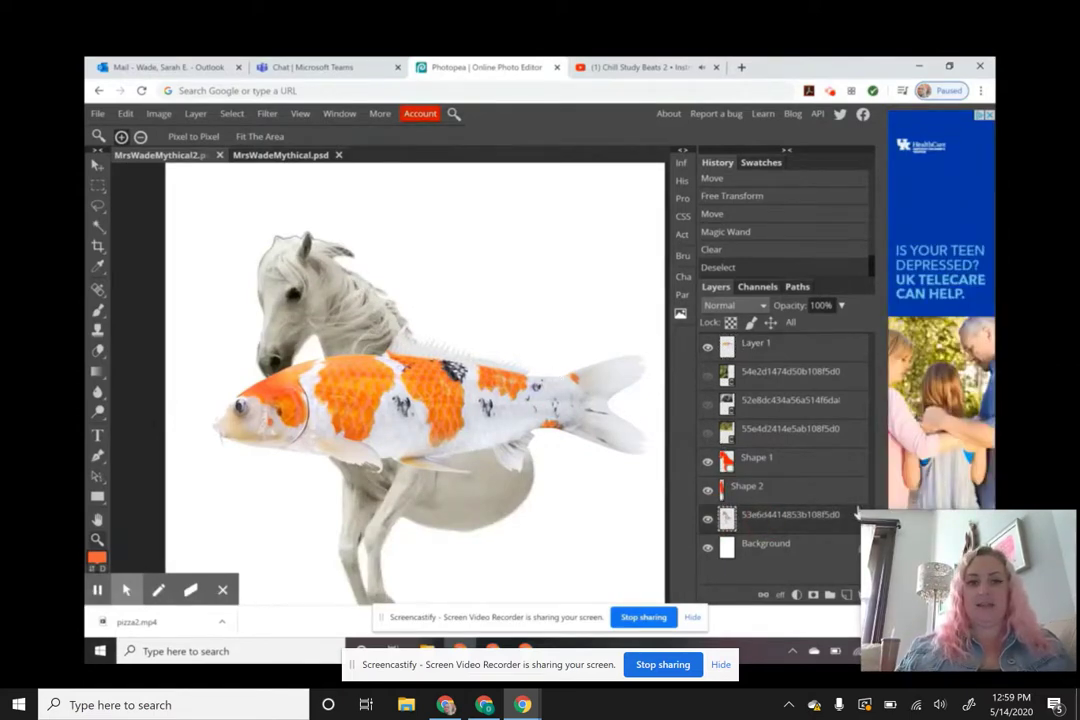
key("v")
left_click_drag(340, 310, 280, 280)
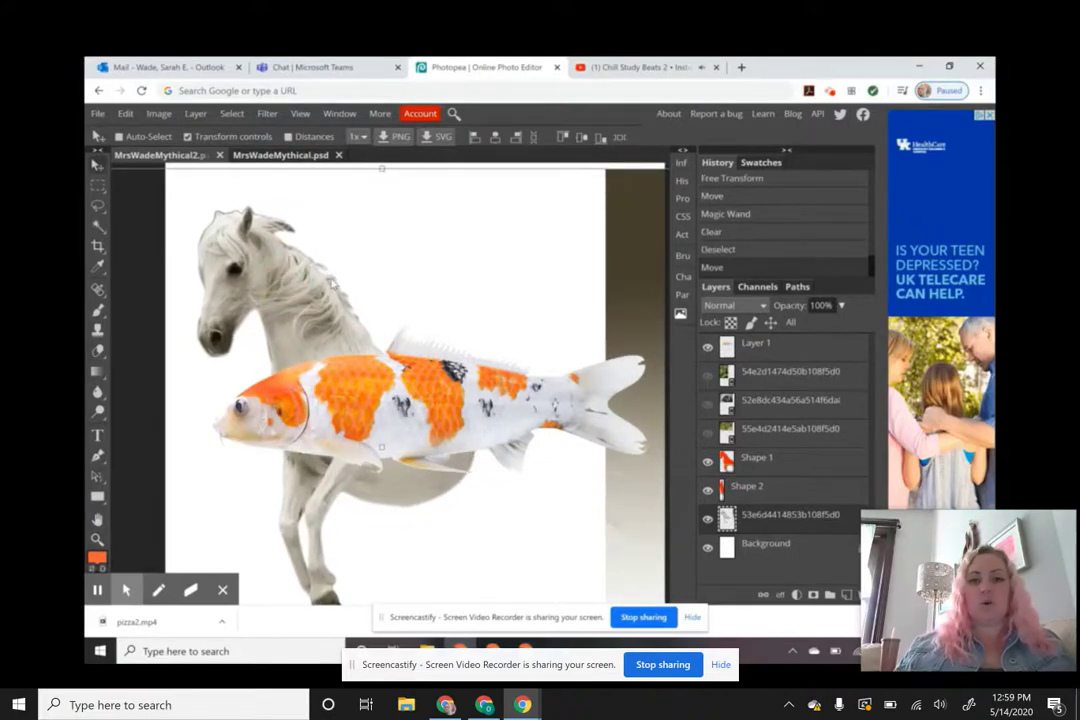
Scale the horse layer to 92.43% and reposition it so the whole horse cut-out sits behind the koi on the page
key("z")
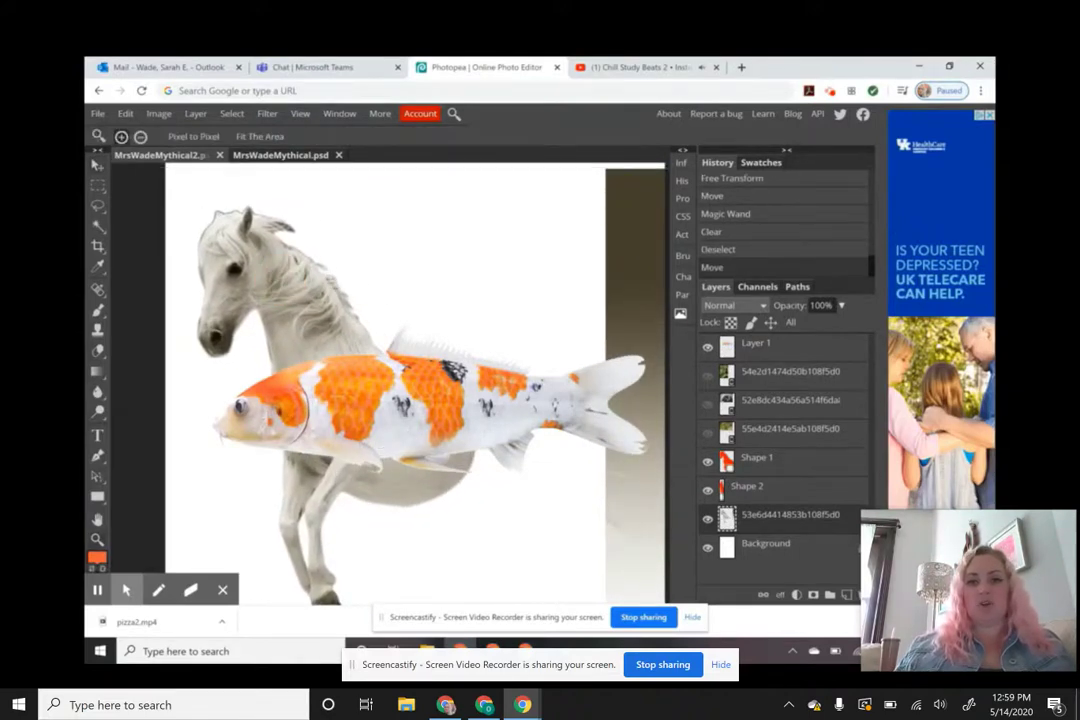
left_click(321, 285, "alt")
key("v")
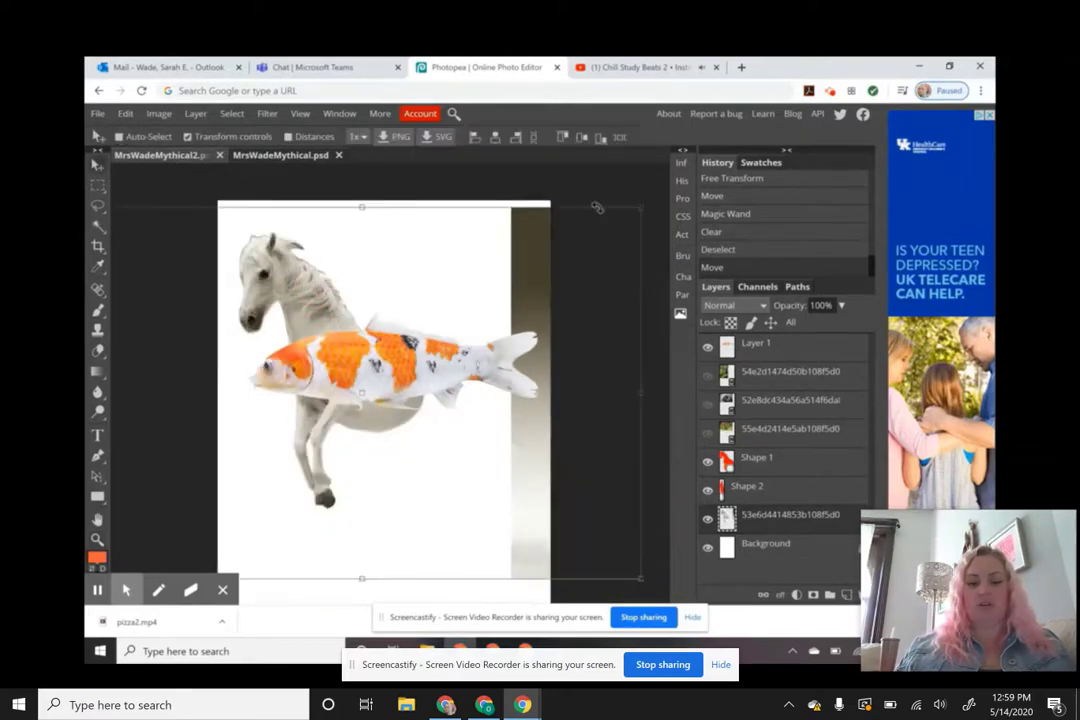
left_click_drag(641, 209, 598, 238)
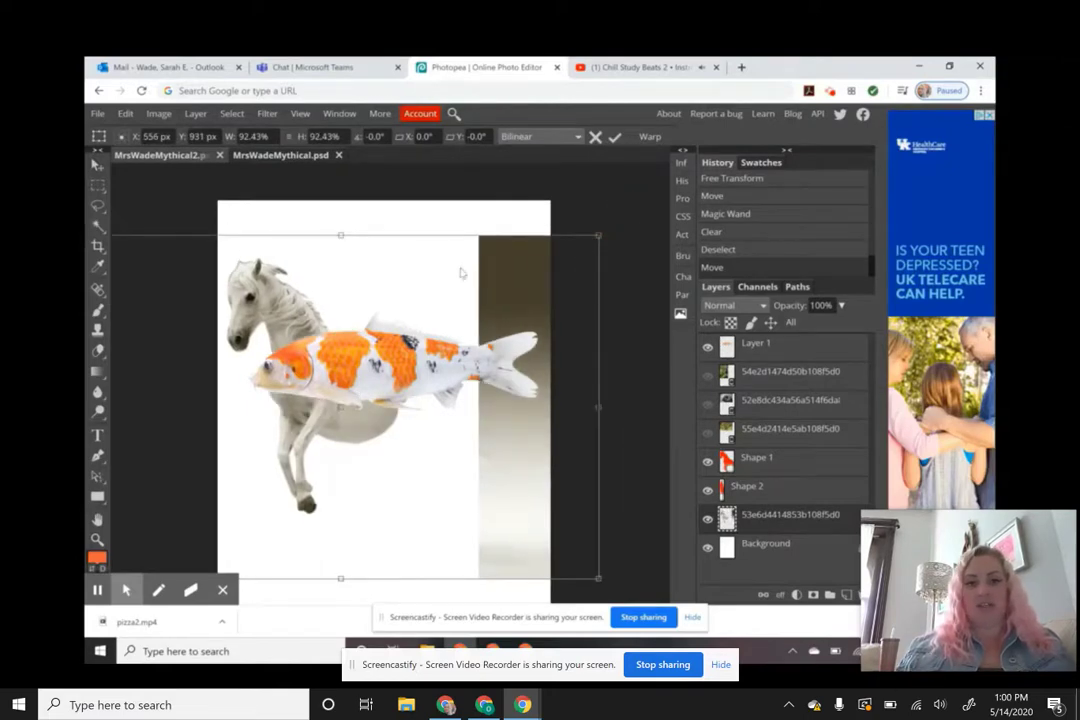
left_click_drag(430, 278, 464, 257)
Select the leftover brown gradient strip along the page's right edge with a rectangular selection and clear it from the horse layer
left_click(97, 185)
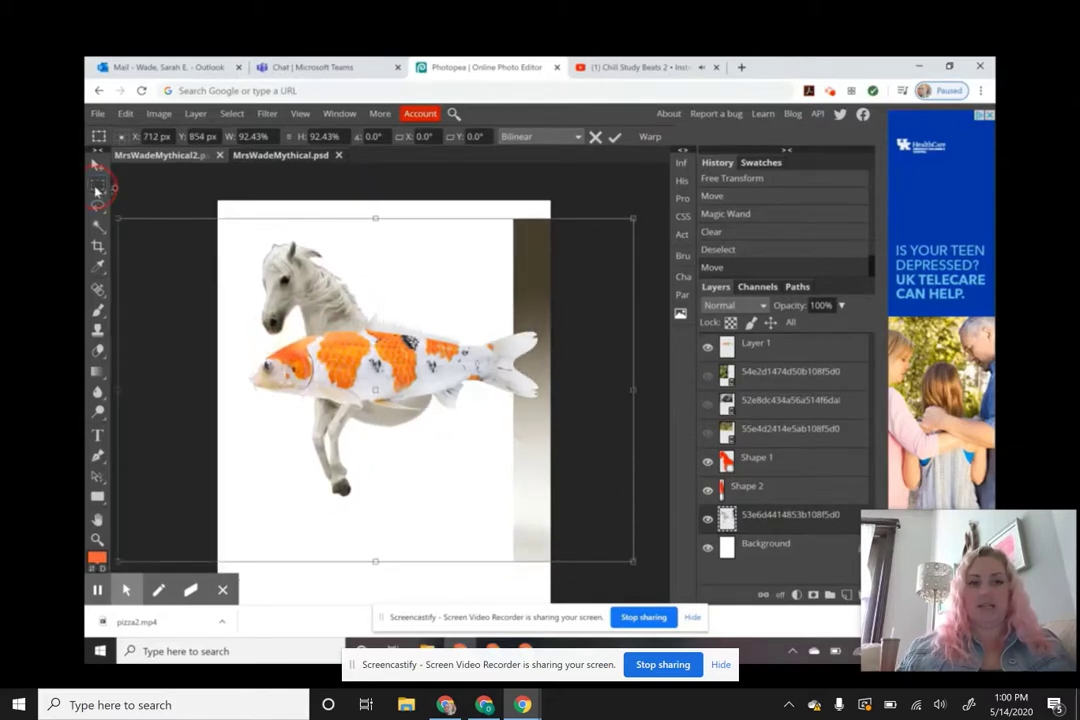
left_click_drag(472, 201, 631, 565)
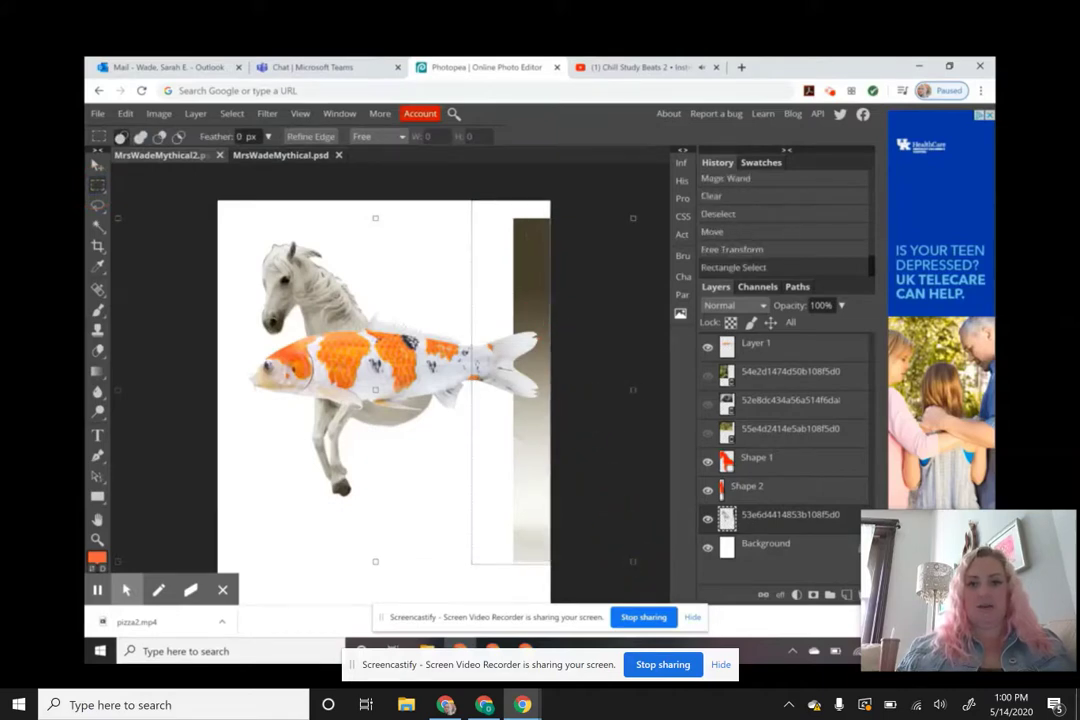
key("Delete")
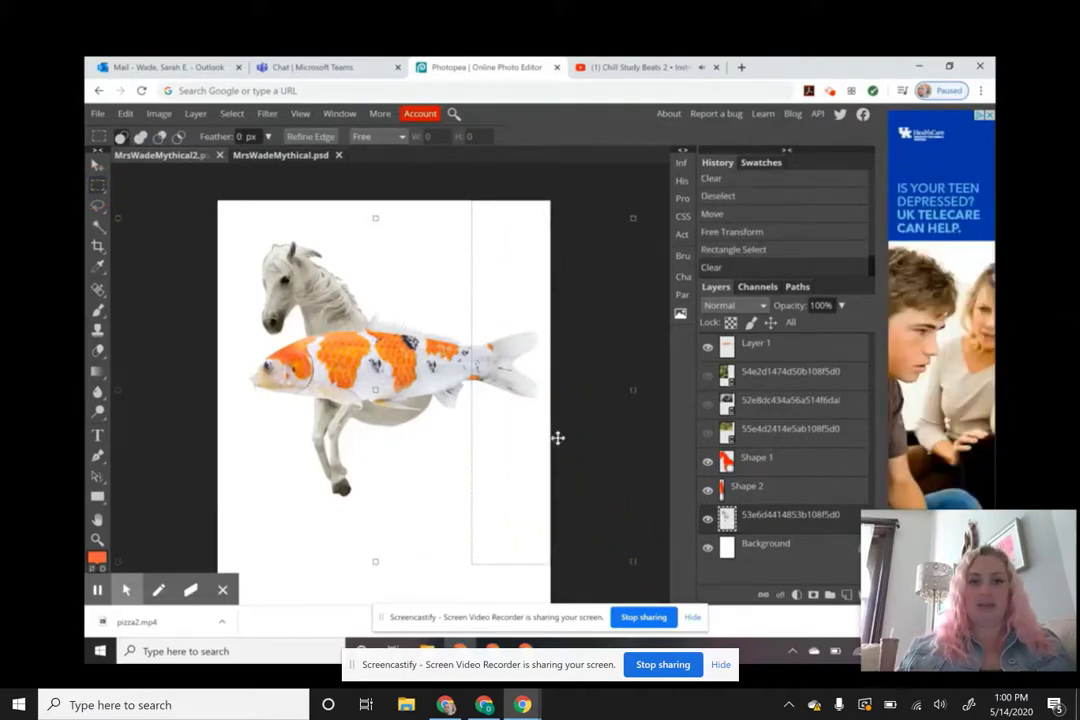
Deselect the strip and move the koi right and slightly down so its head overlaps the horse's chest
left_click(775, 350)
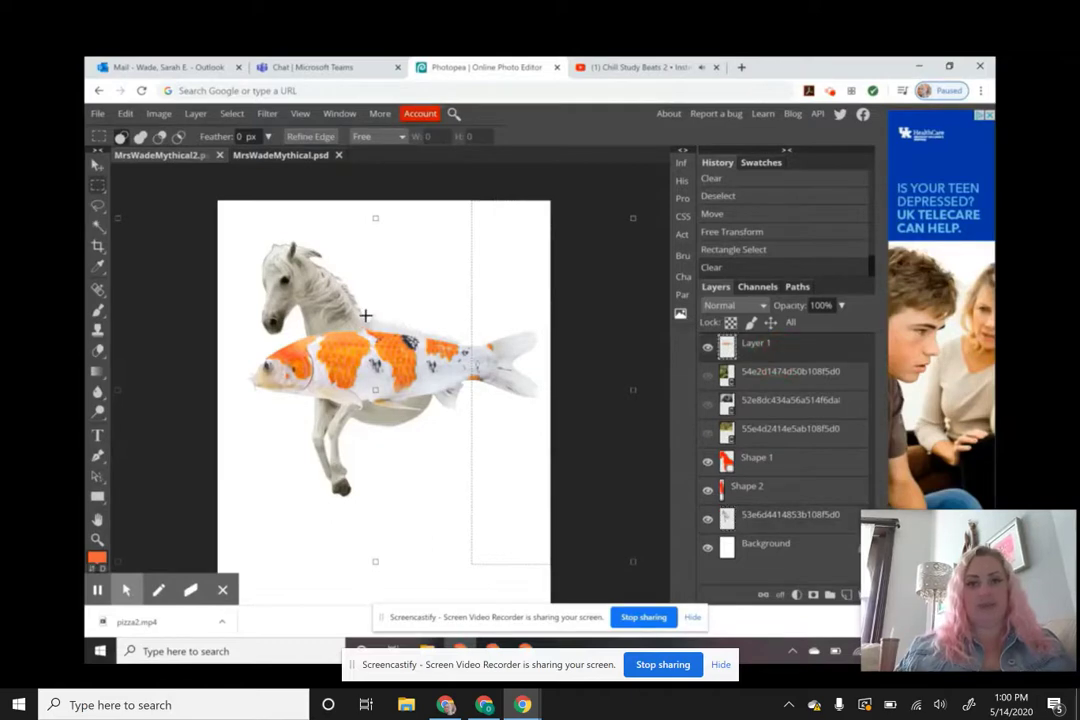
key("v")
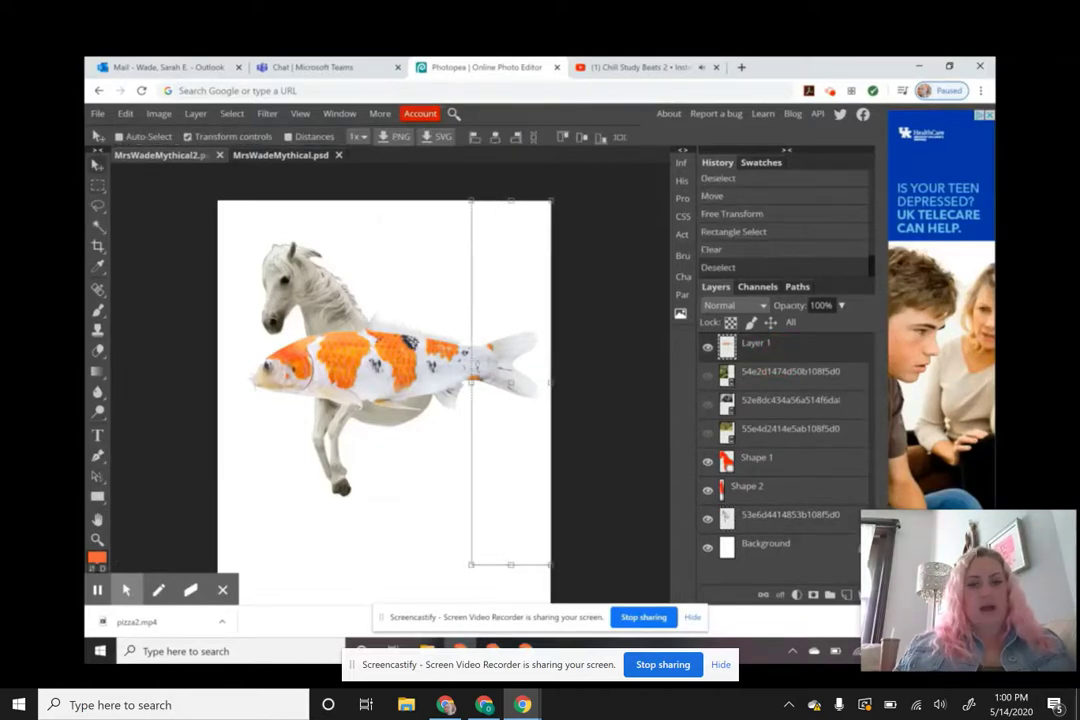
key("ctrl+d")
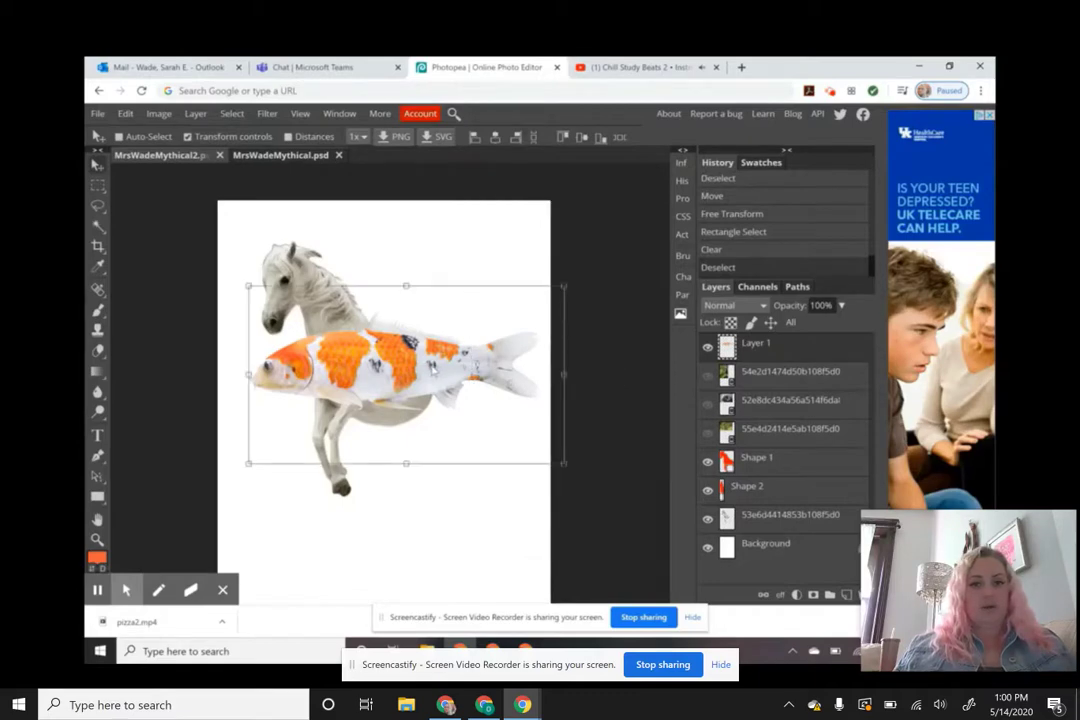
left_click_drag(431, 367, 492, 385)
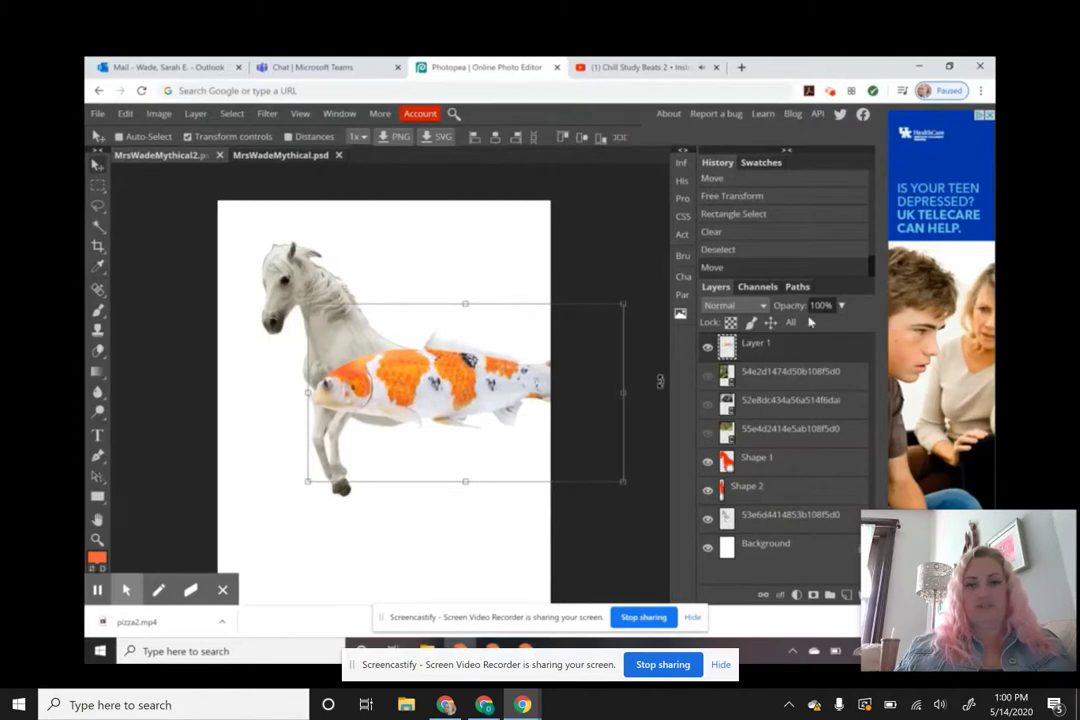
Lower the koi layer's opacity to 44% and nudge the fish to line up with the horse's body
left_click(842, 306)
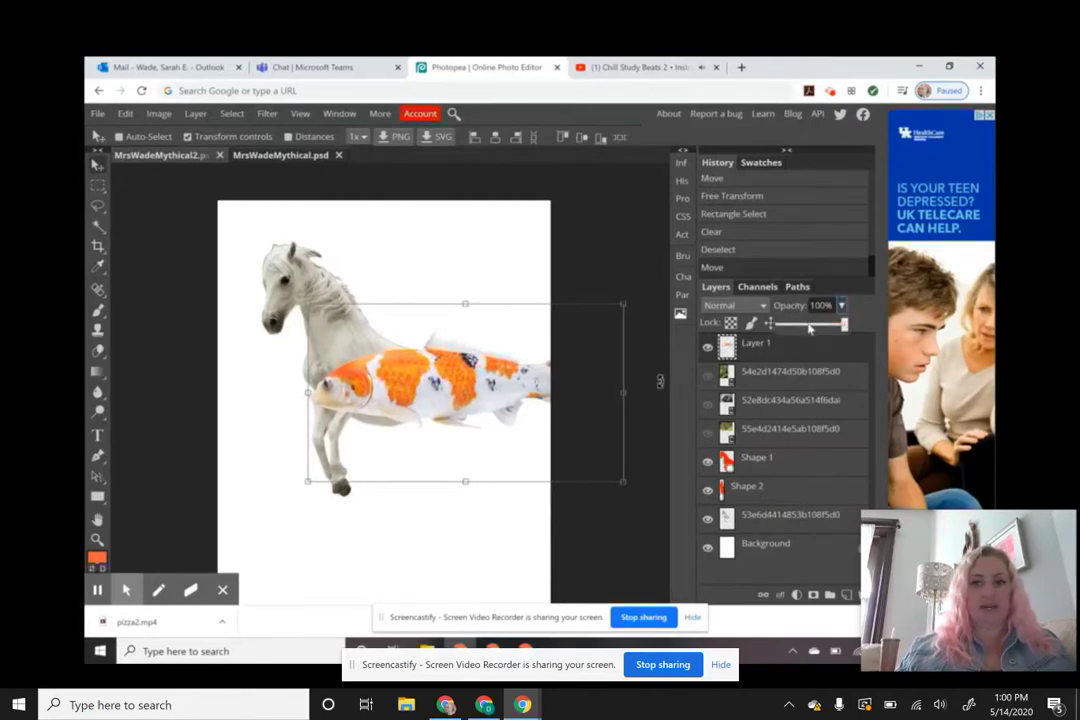
left_click(809, 325)
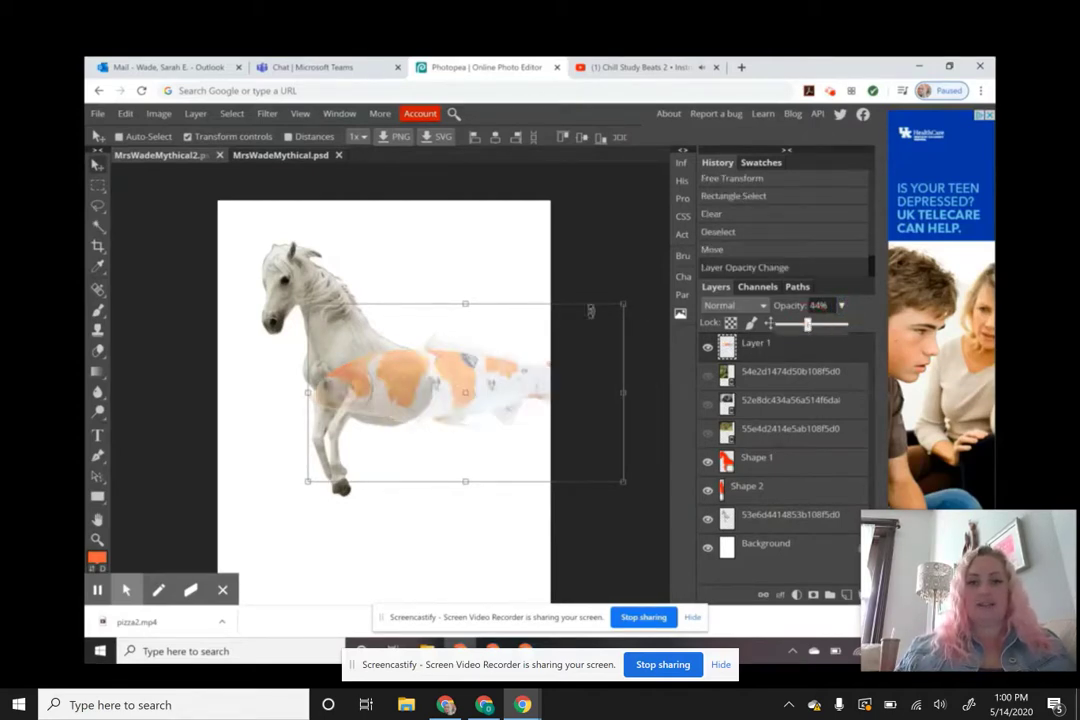
left_click(467, 392)
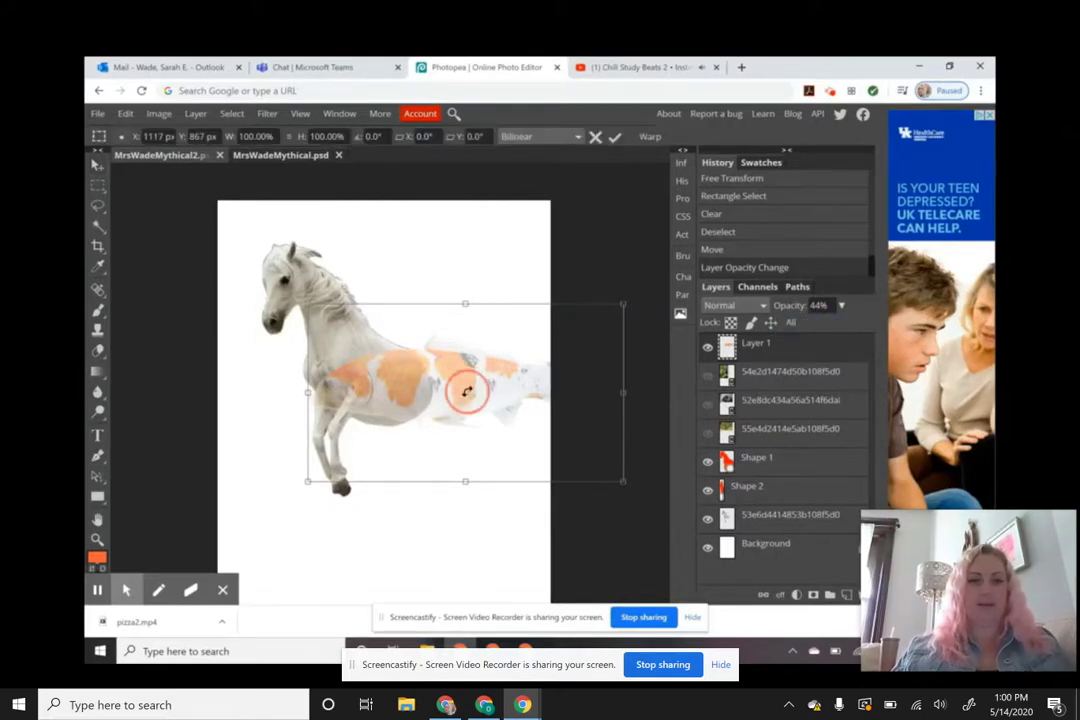
mouse_move(467, 392)
left_mouse_down()
mouse_move(451, 390)
mouse_move(470, 374)
mouse_move(498, 380)
mouse_move(478, 384)
left_mouse_up()
key("Return")
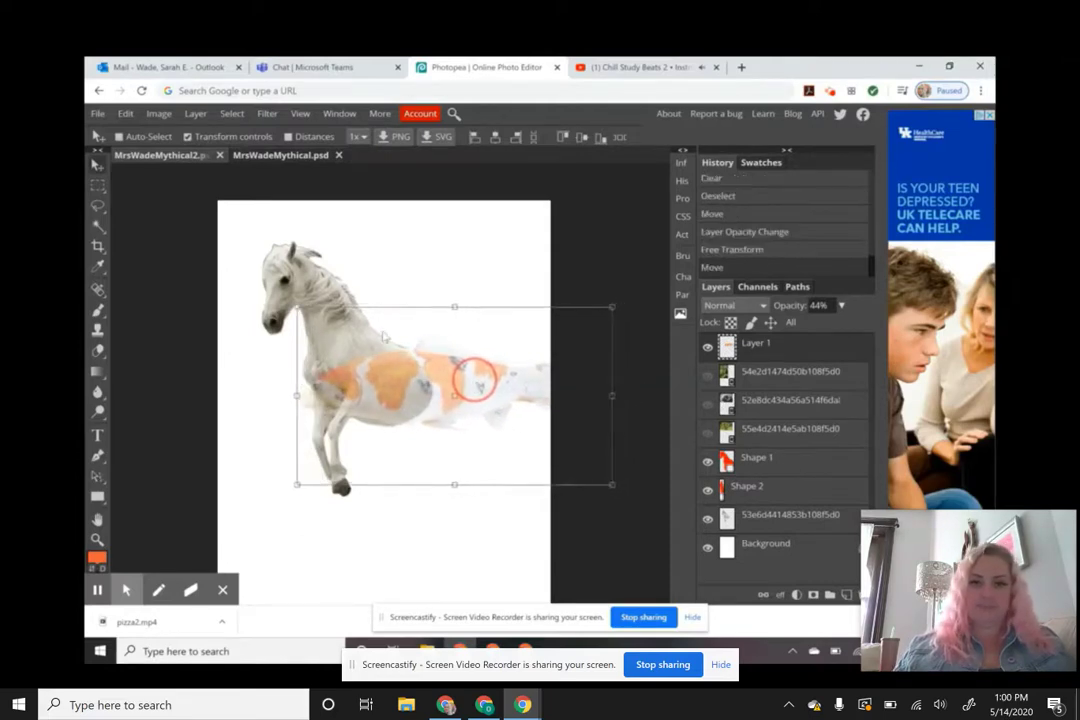
Scale the koi to 107.46% width and 109.11% height and realign it over the horse's barrel
key("ctrl+alt+t")
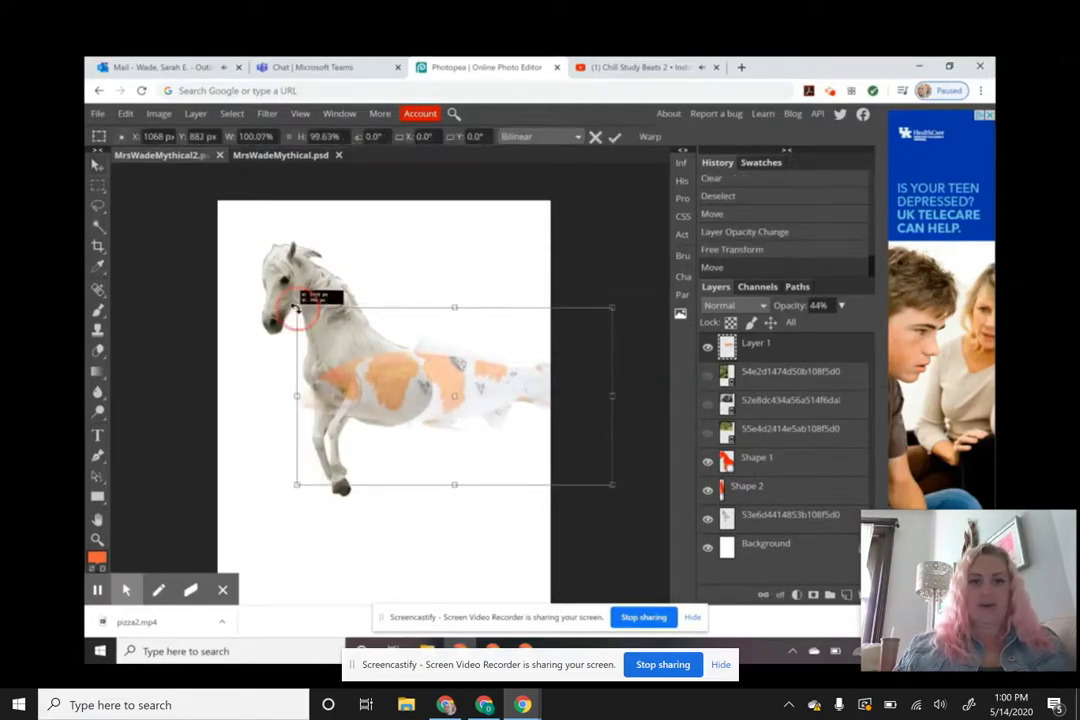
left_click_drag(296, 306, 274, 290)
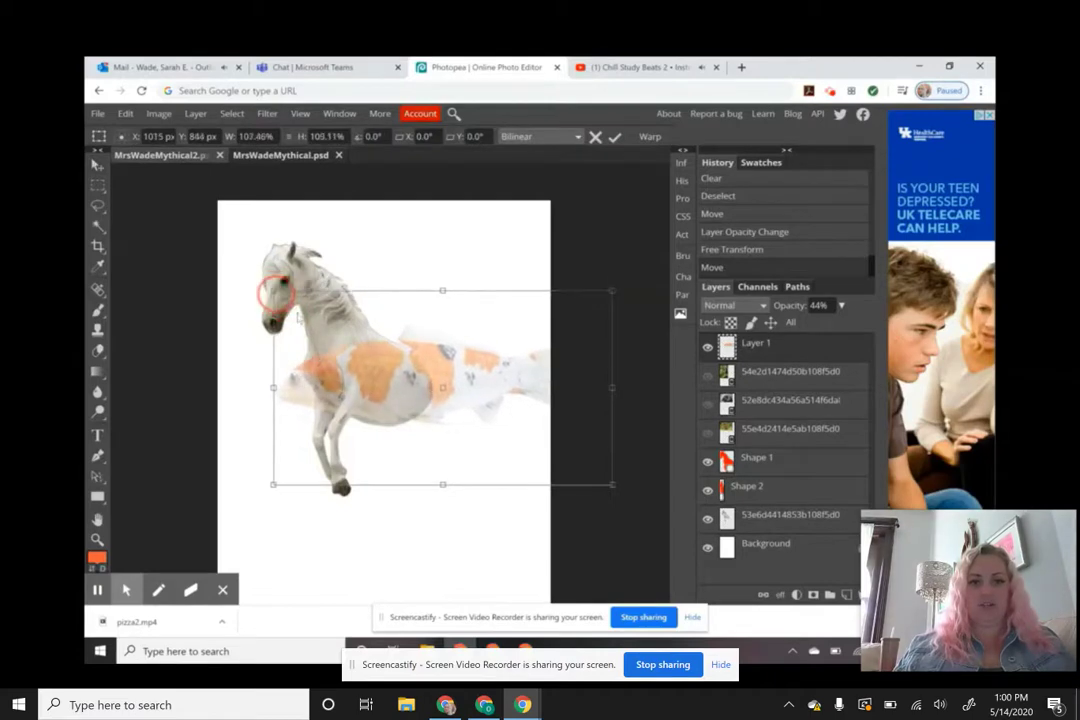
left_click_drag(368, 313, 444, 378)
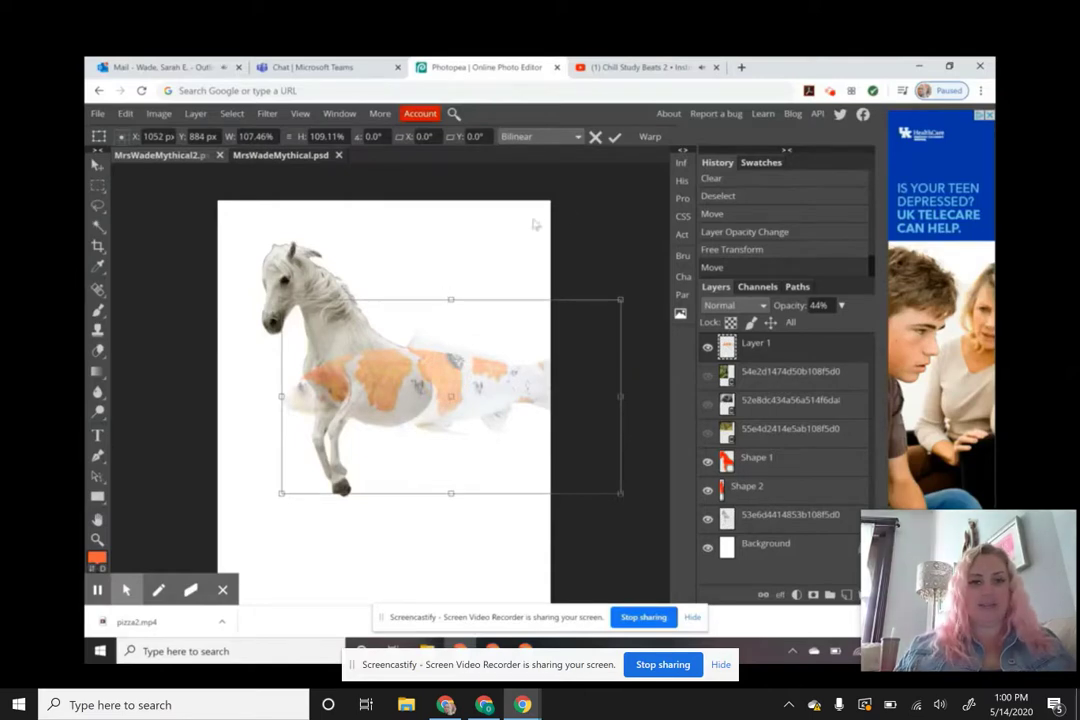
Start warping the koi by pulling the mesh's lower tail corner and nearby inner point down and inward
left_click(651, 138)
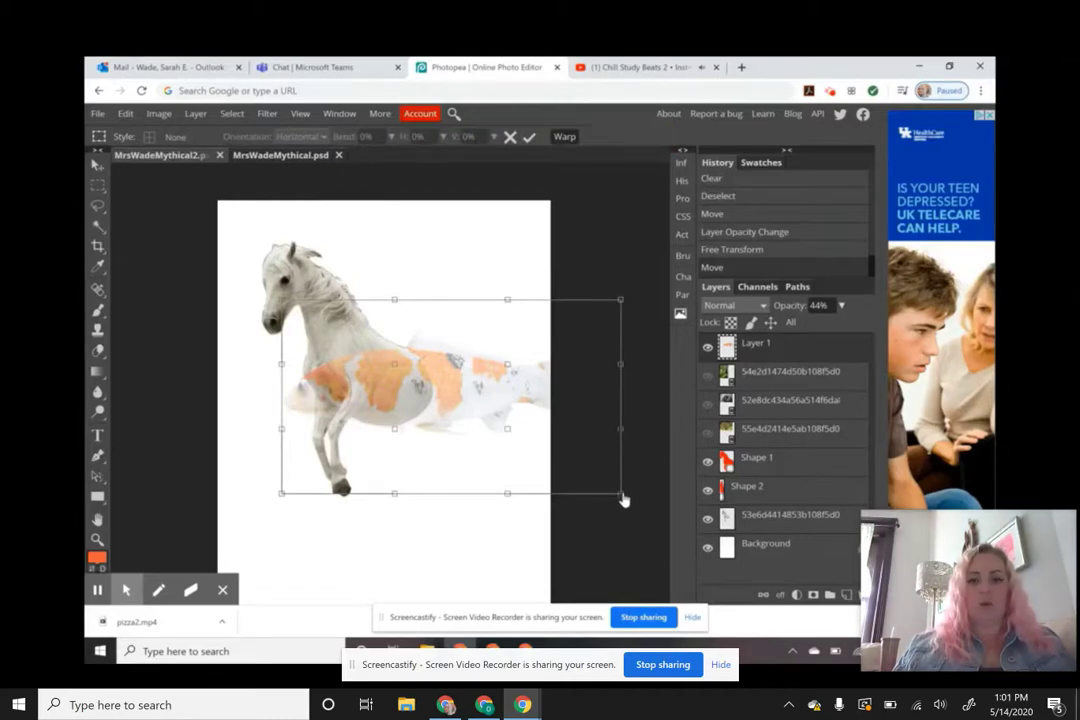
left_click_drag(620, 498, 451, 615)
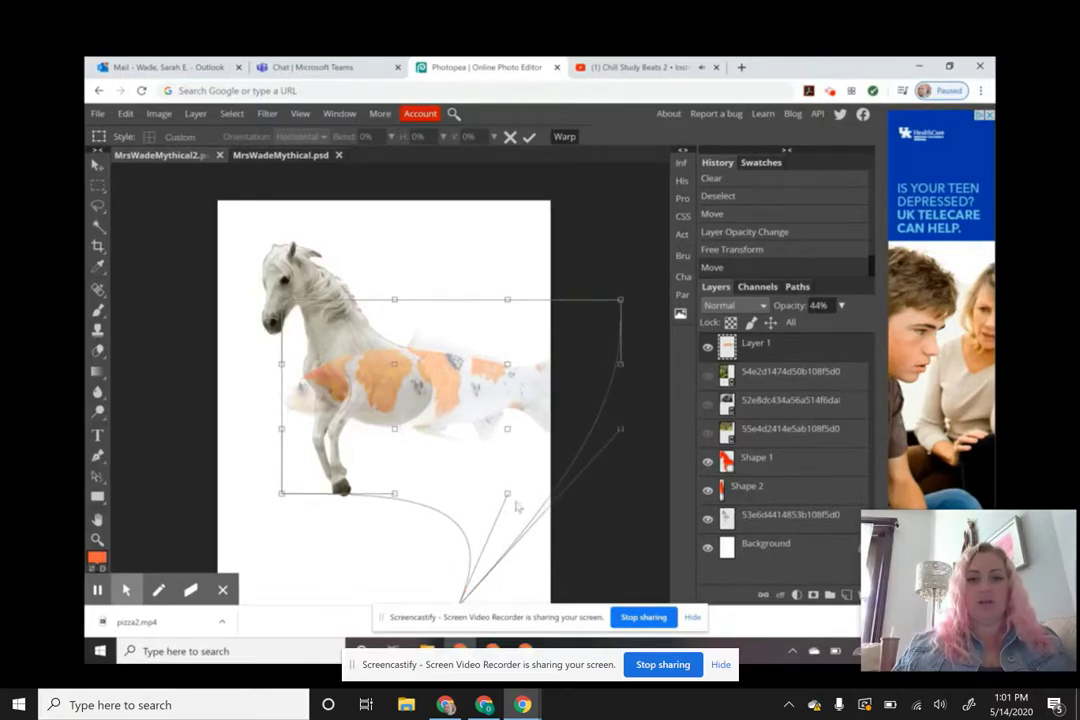
left_click(508, 433)
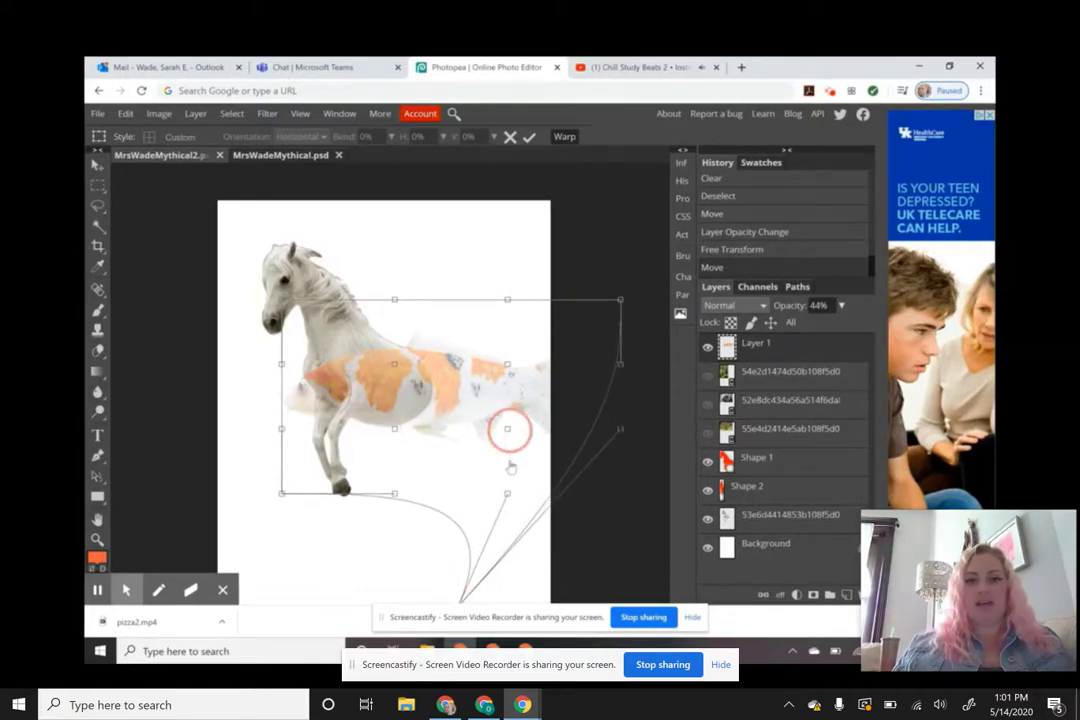
left_click_drag(507, 430, 462, 482)
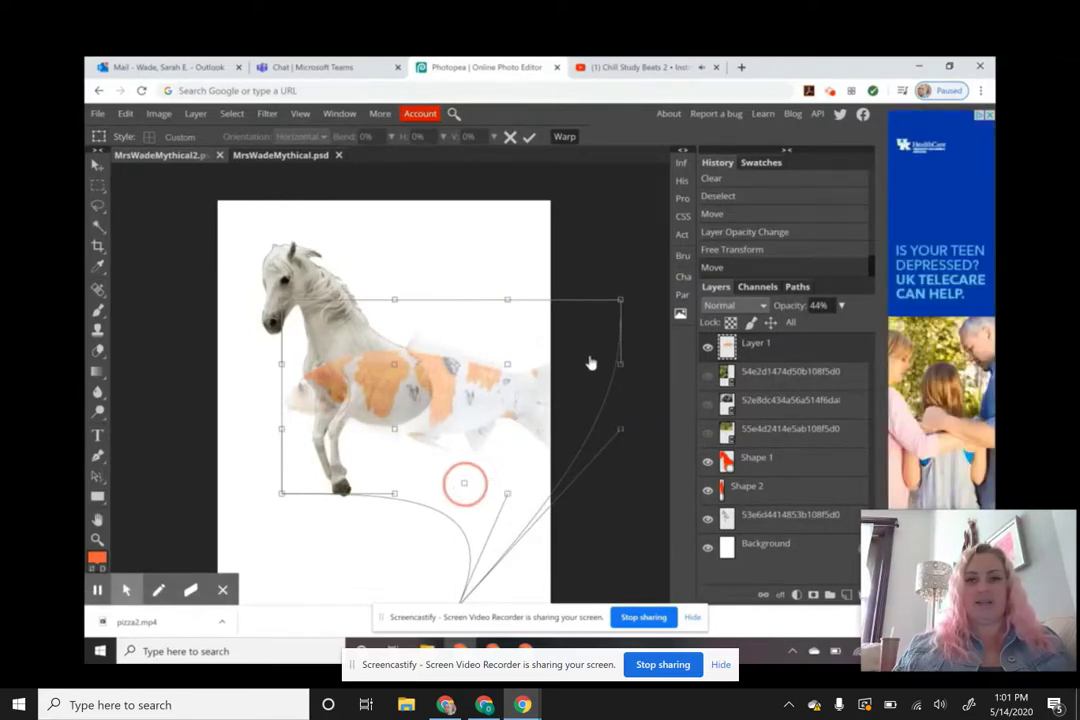
Bend the koi's tail steeply downward by reshaping the warp mesh's tail-side edge and its upper corner
left_click(619, 310)
left_click_drag(619, 312, 602, 340)
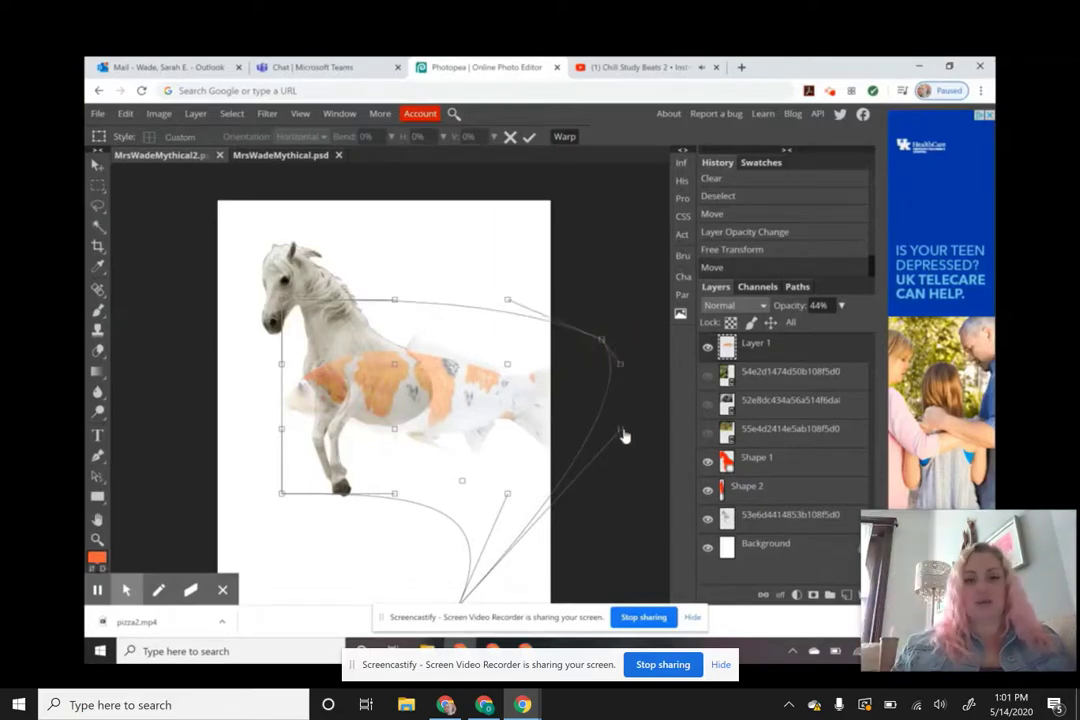
left_click_drag(621, 429, 492, 575)
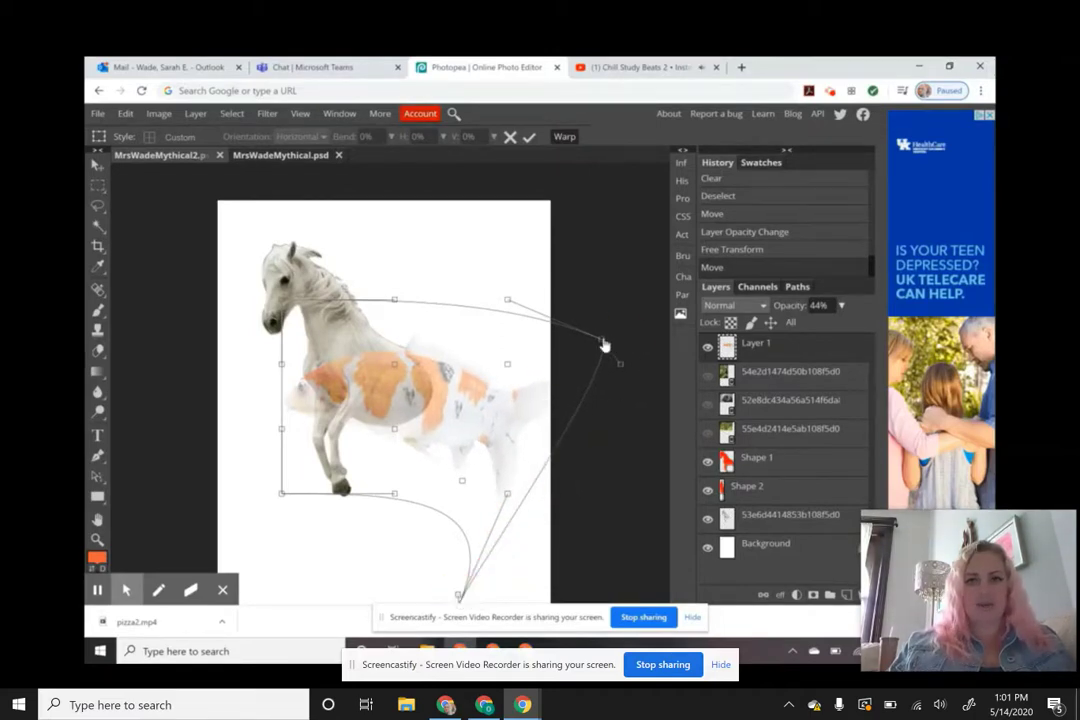
left_click_drag(619, 369, 596, 397)
left_click_drag(601, 340, 577, 523)
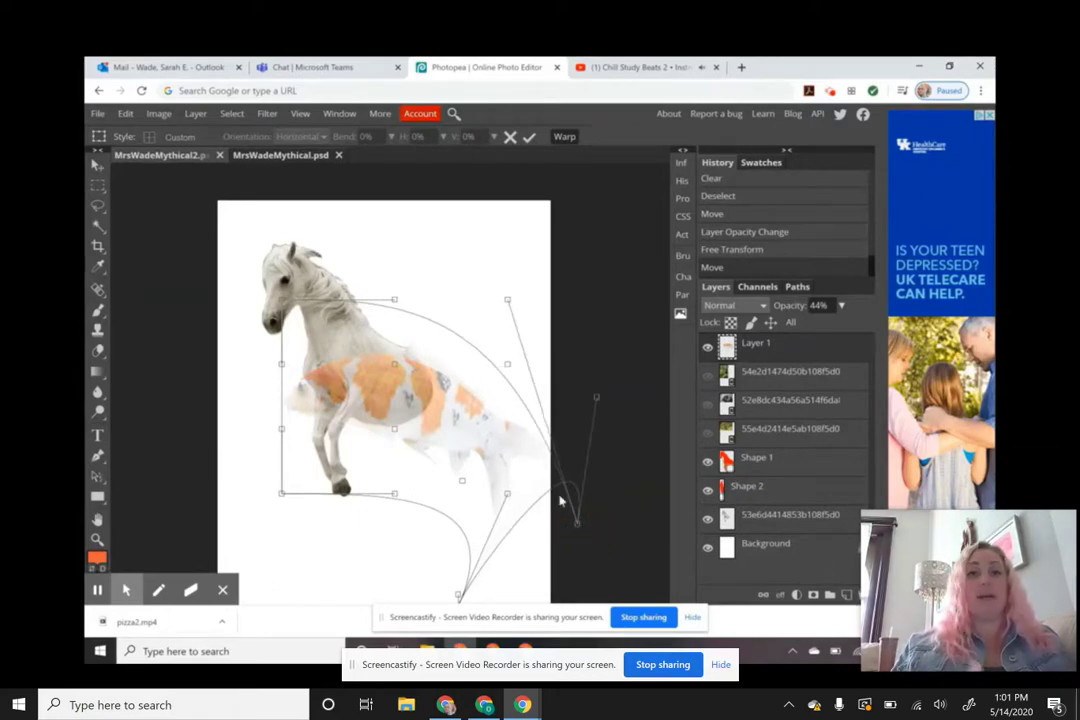
Reshape the koi's front by raising the warp mesh's lower head-side corner and upper inner point, and easing the lower inner point down toward the belly
left_click(287, 493)
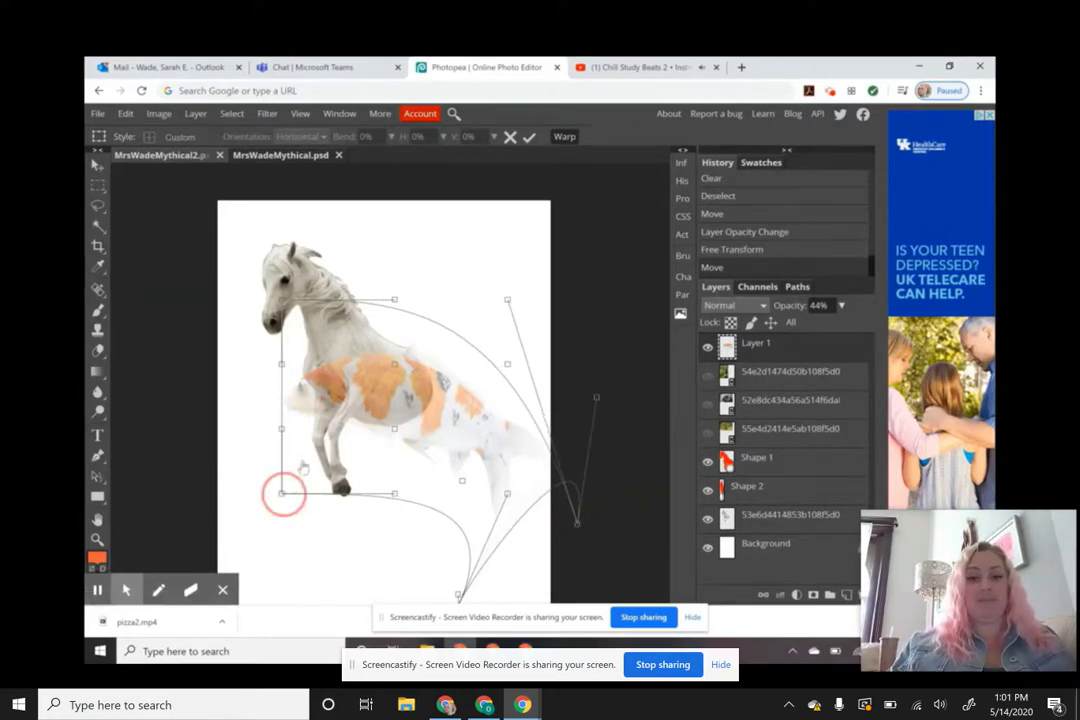
left_click_drag(284, 494, 316, 410)
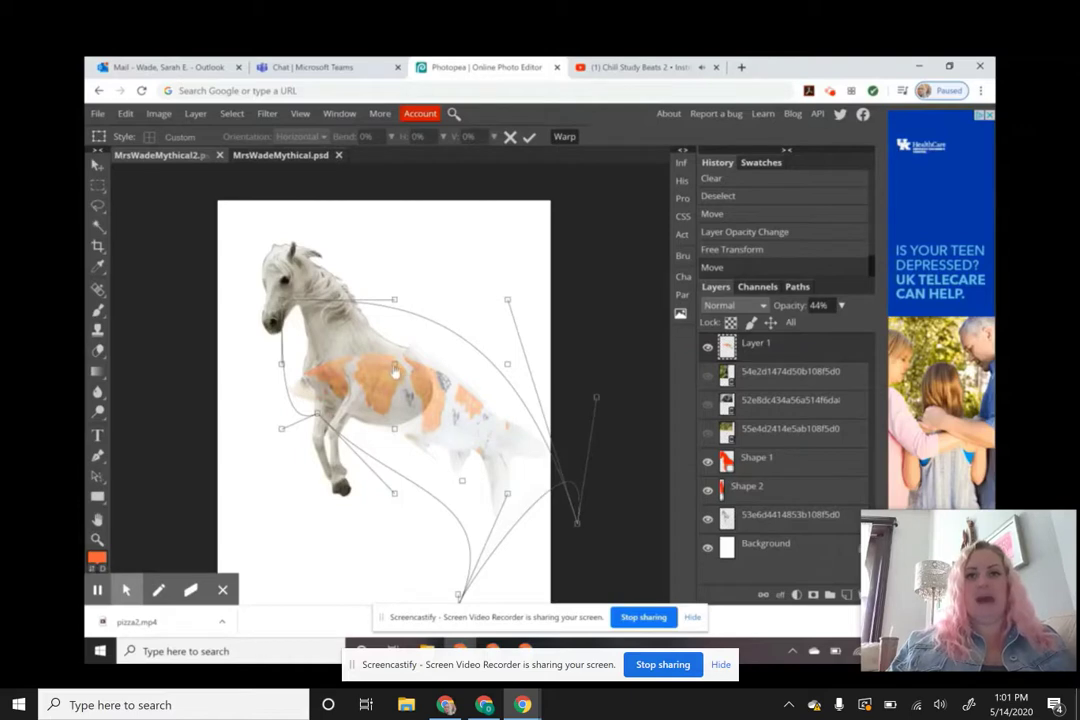
left_click(397, 371)
left_click_drag(401, 362, 415, 325)
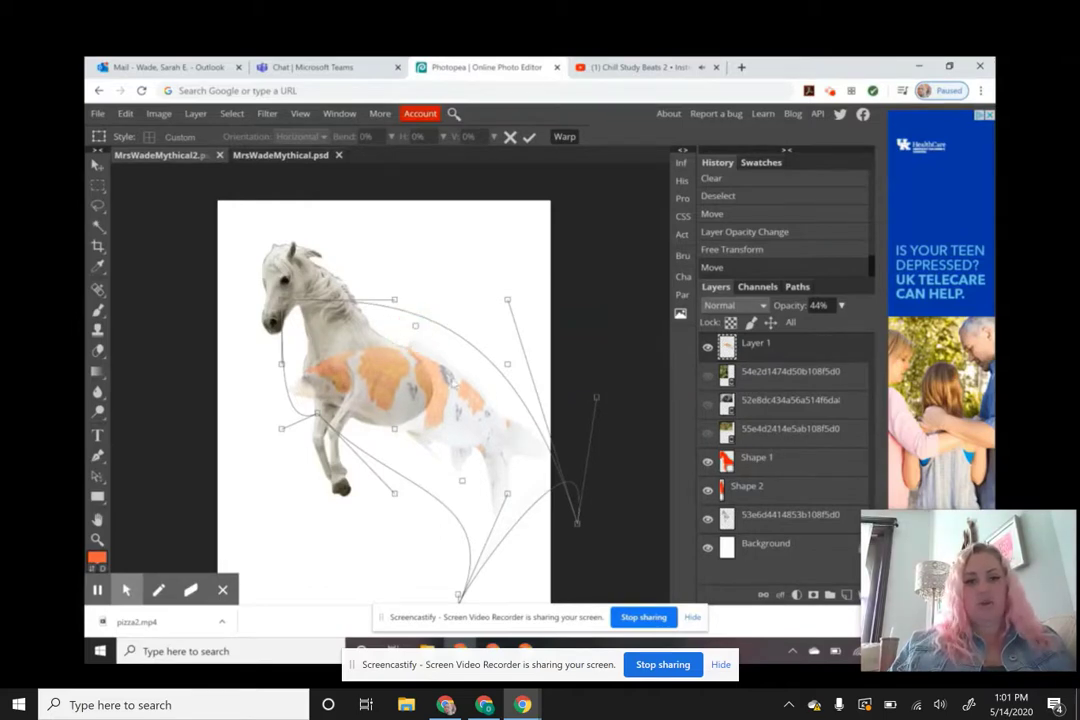
left_click(462, 484)
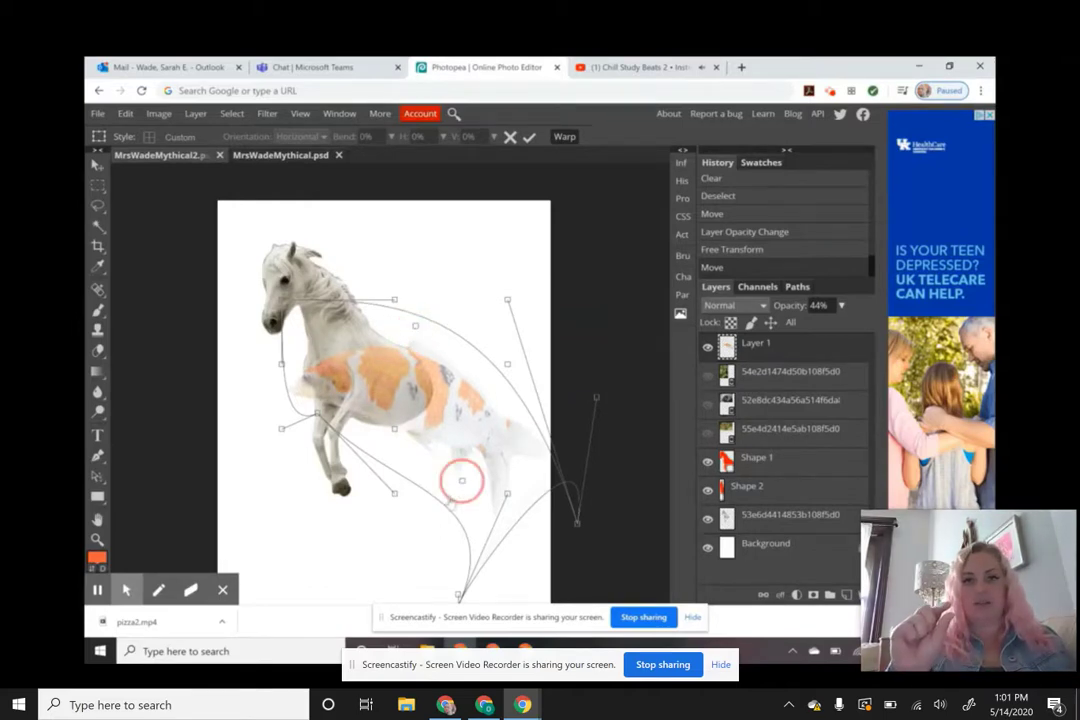
left_click_drag(462, 481, 444, 502)
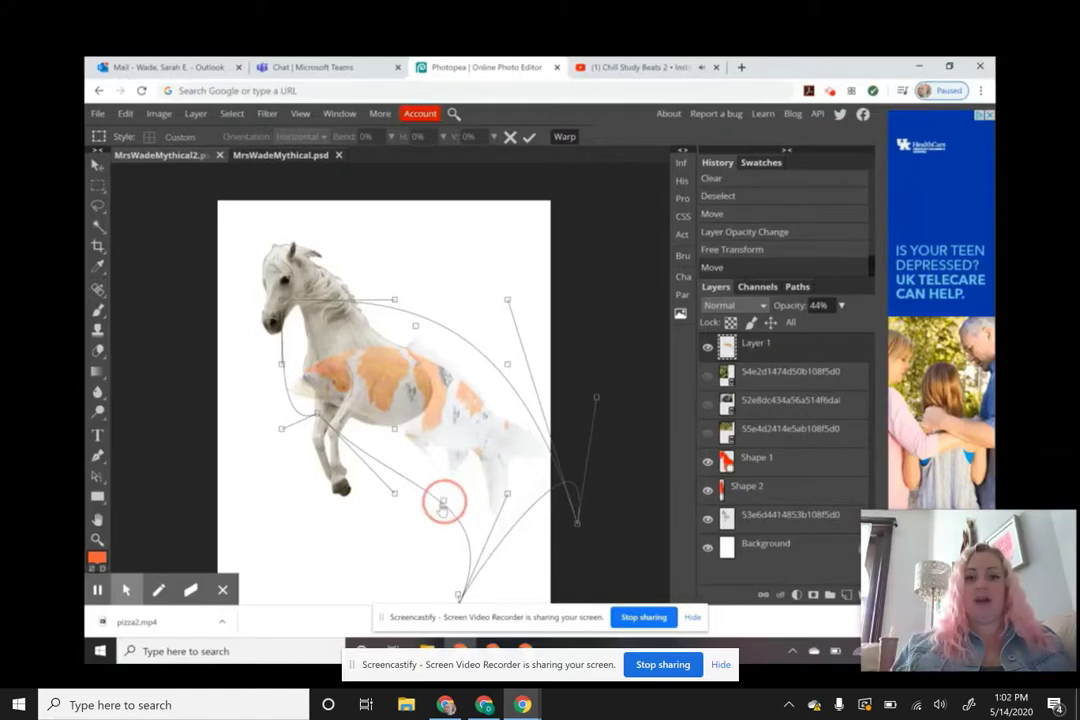
Pull the warp mesh's lower tail corner below the canvas, raise the upper tail-side inner point, and apply the warp
left_click_drag(532, 456, 511, 414)
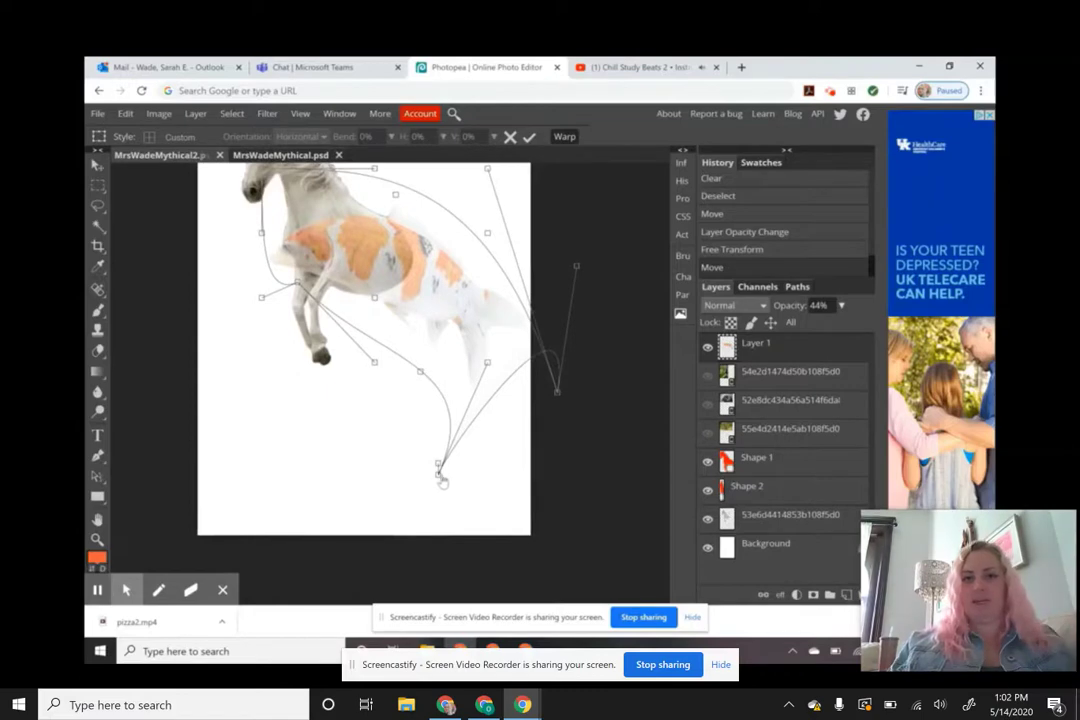
left_click_drag(440, 474, 338, 574)
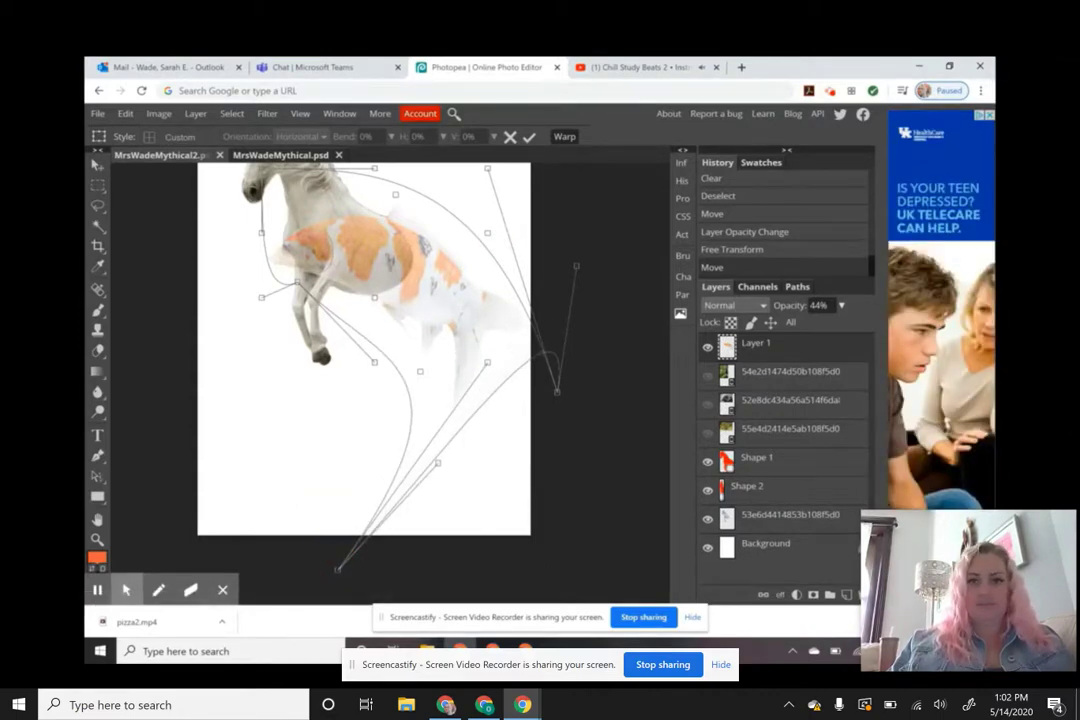
left_click(488, 234)
left_click_drag(493, 268, 497, 202)
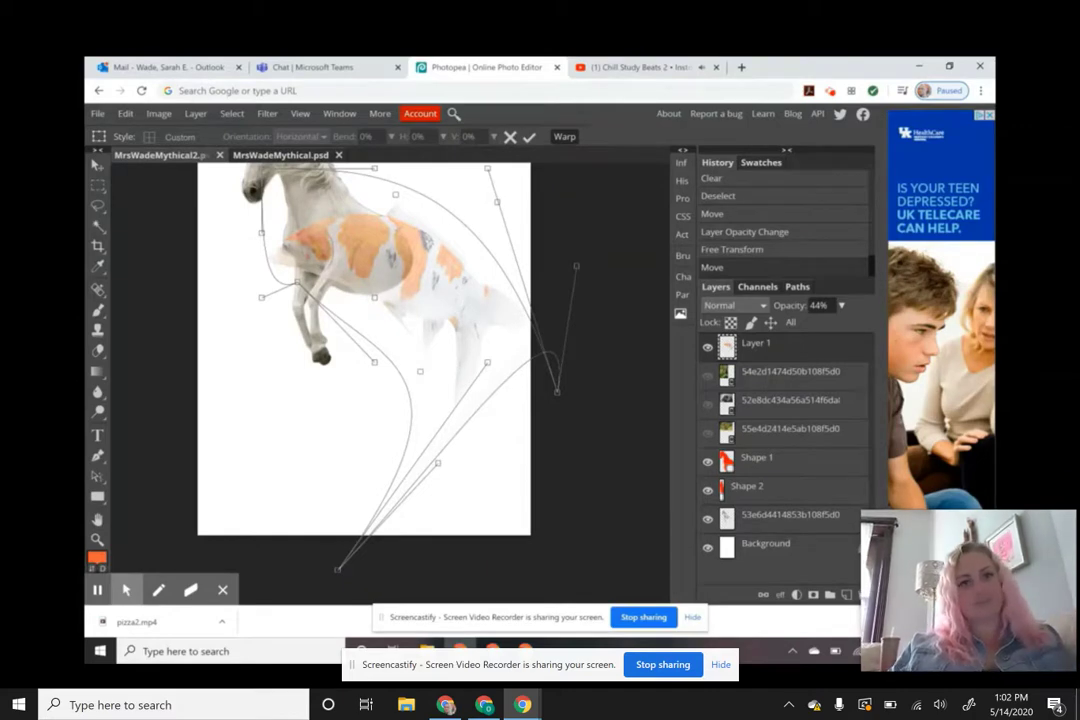
key("Return")
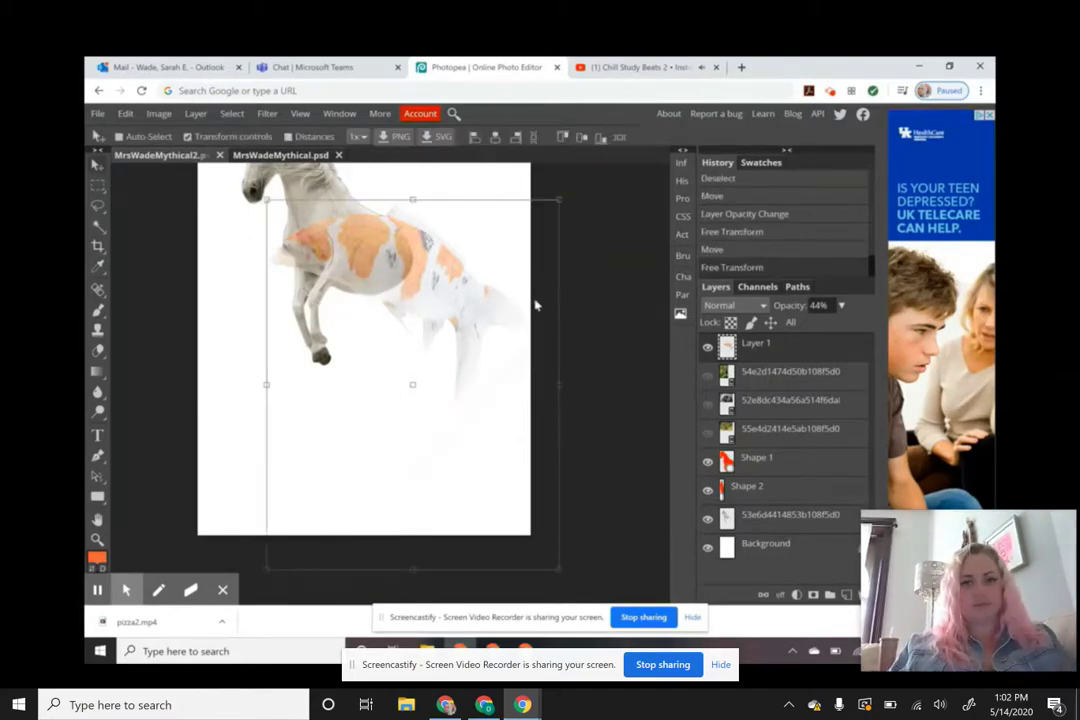
Erase the koi's head and front body over the horse's chest, shoulder and barrel with the Eraser tool
key("z")
left_click(400, 285)
left_click(394, 267)
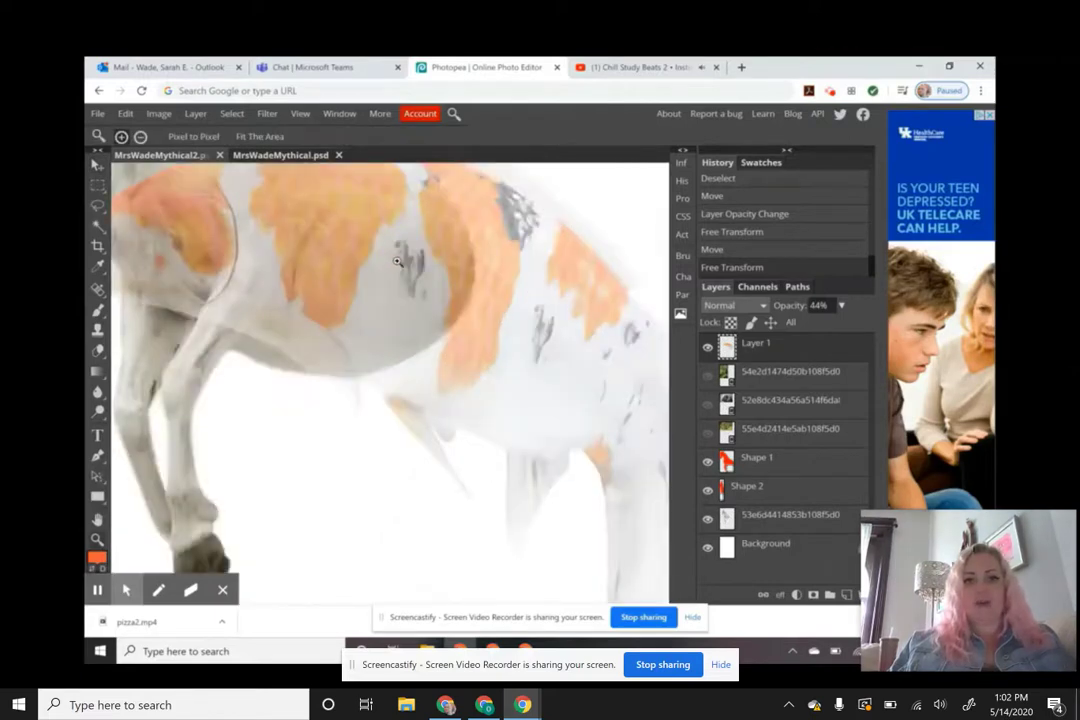
left_click_drag(388, 263, 494, 359)
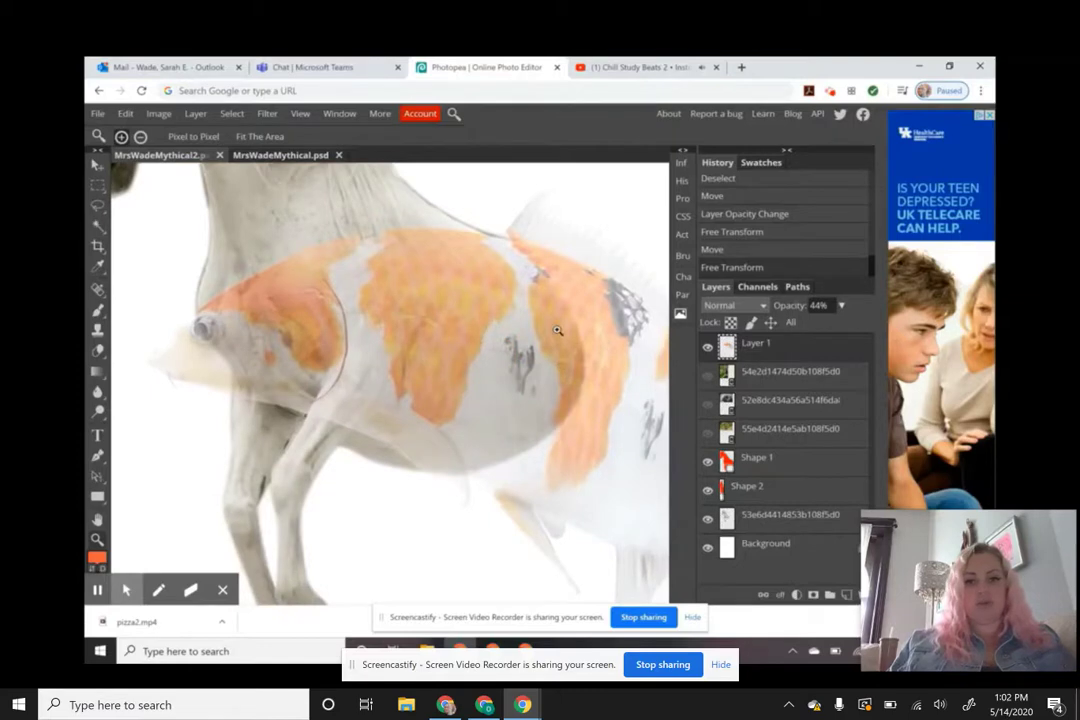
key("b")
right_click(100, 351)
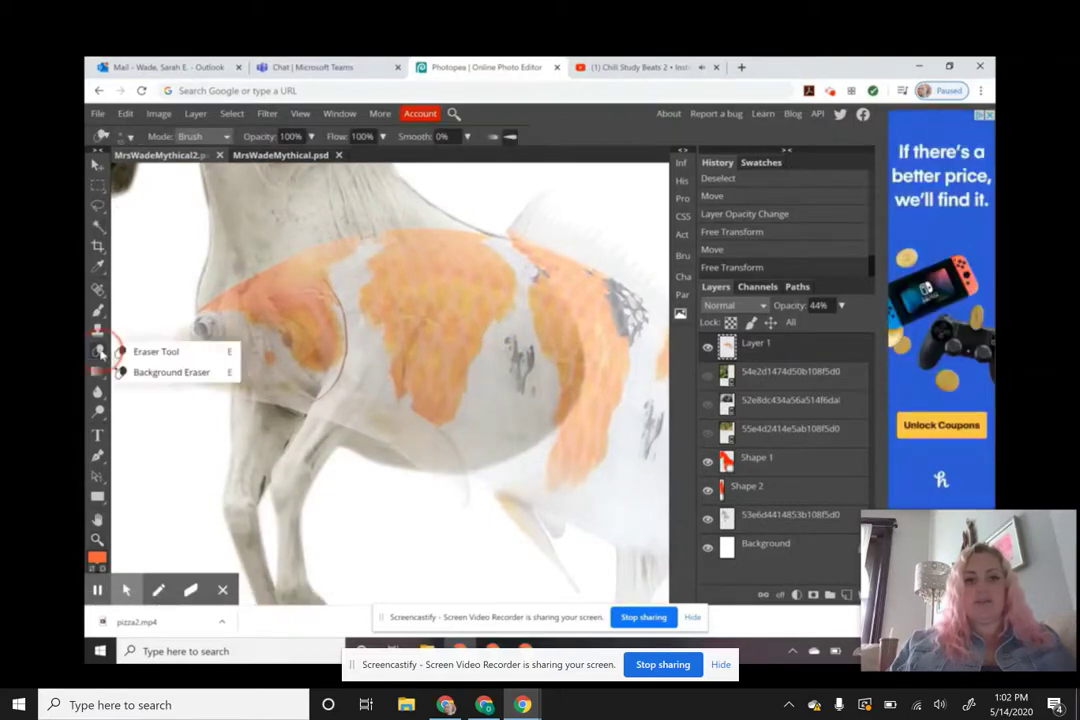
left_click(148, 353)
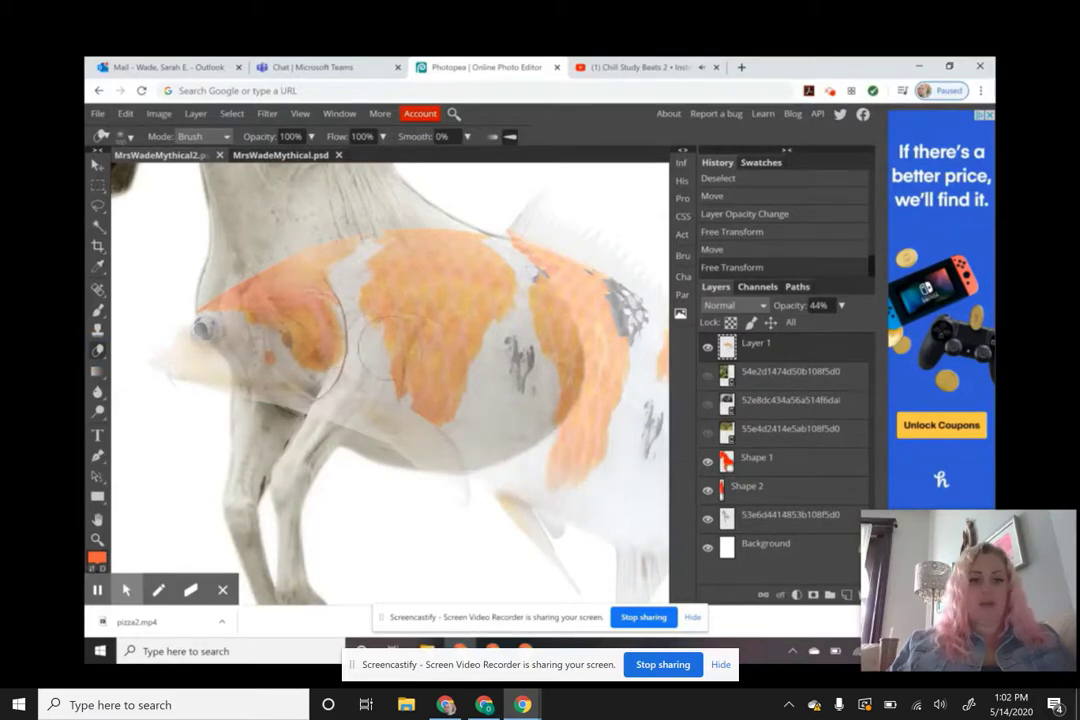
left_click(300, 333)
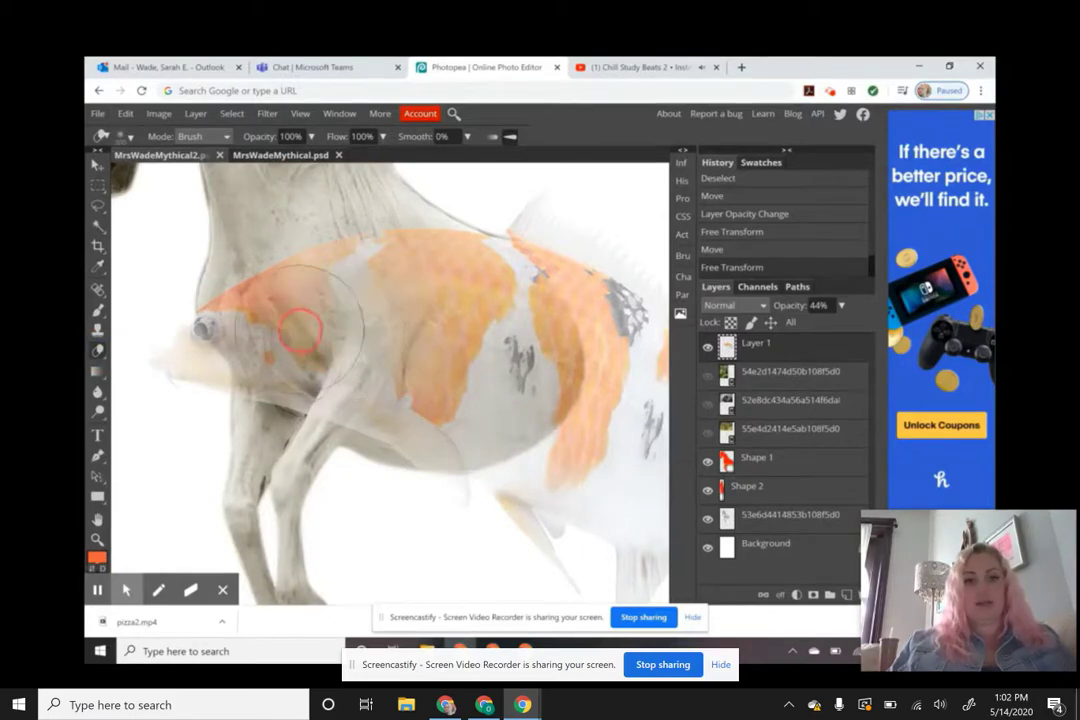
mouse_move(300, 333)
left_mouse_down()
mouse_move(214, 370)
mouse_move(213, 346)
mouse_move(202, 386)
mouse_move(351, 259)
mouse_move(399, 258)
left_mouse_up()
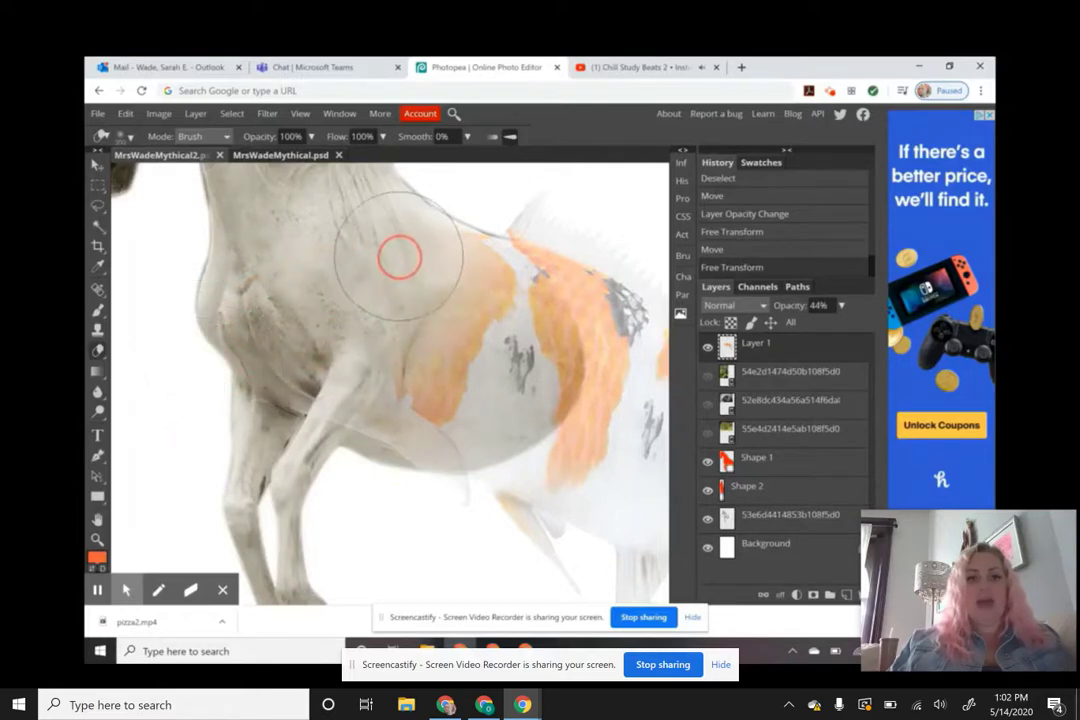
key("ctrl+z")
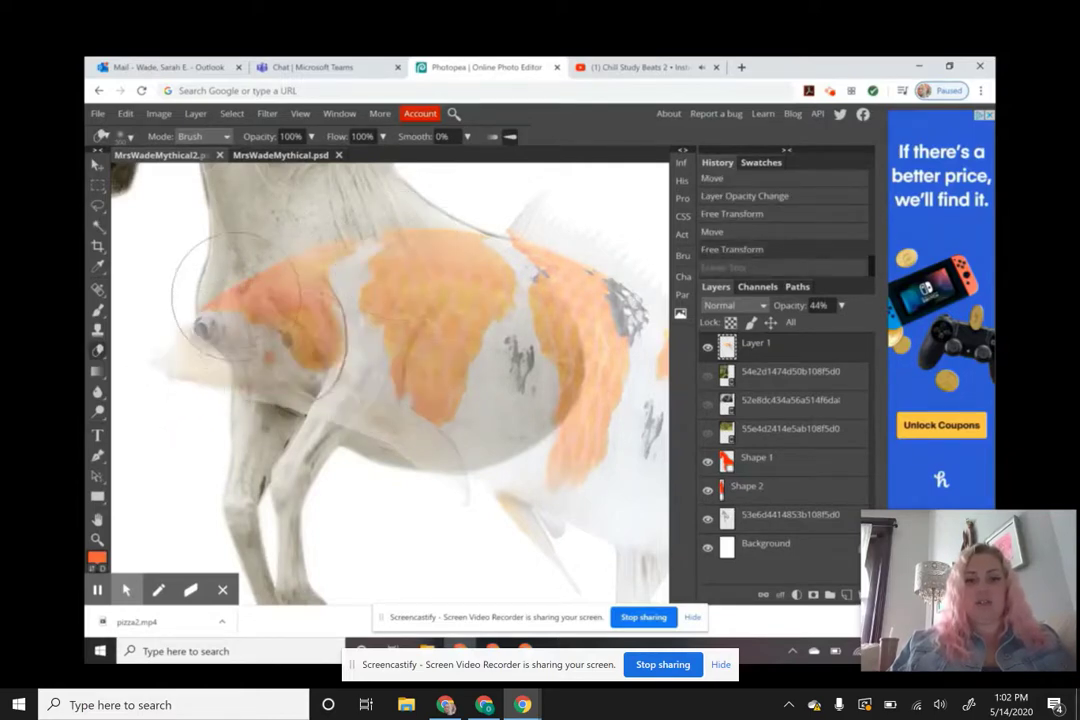
mouse_move(237, 297)
left_mouse_down()
mouse_move(237, 350)
mouse_move(217, 318)
mouse_move(239, 318)
mouse_move(250, 300)
mouse_move(318, 330)
mouse_move(327, 254)
mouse_move(350, 298)
mouse_move(338, 241)
mouse_move(361, 300)
mouse_move(328, 304)
mouse_move(312, 366)
mouse_move(311, 352)
mouse_move(402, 433)
mouse_move(442, 428)
mouse_move(434, 435)
mouse_move(452, 435)
mouse_move(433, 441)
mouse_move(453, 448)
mouse_move(477, 377)
mouse_move(472, 307)
mouse_move(403, 234)
mouse_move(456, 255)
mouse_move(420, 245)
mouse_move(393, 318)
mouse_move(412, 300)
mouse_move(424, 334)
mouse_move(416, 399)
mouse_move(433, 311)
left_mouse_up()
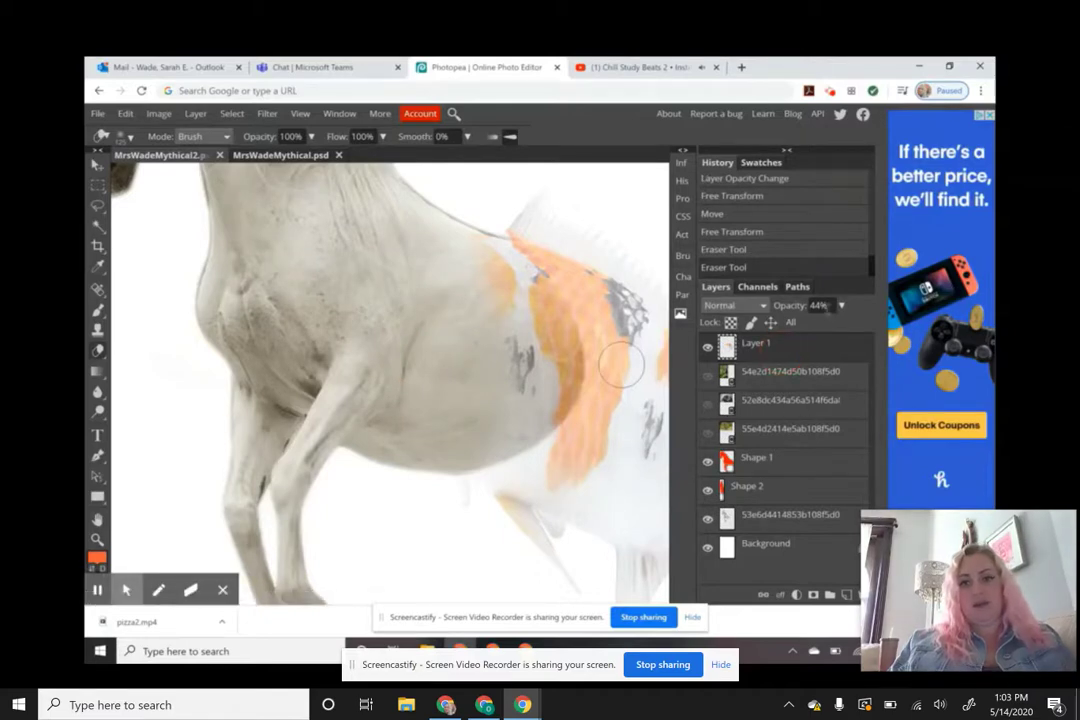
Set the koi layer's opacity to 100% and erase its remaining front edge and the stray fin bits beneath the horse's belly
left_click(842, 306)
left_click_drag(807, 323, 846, 323)
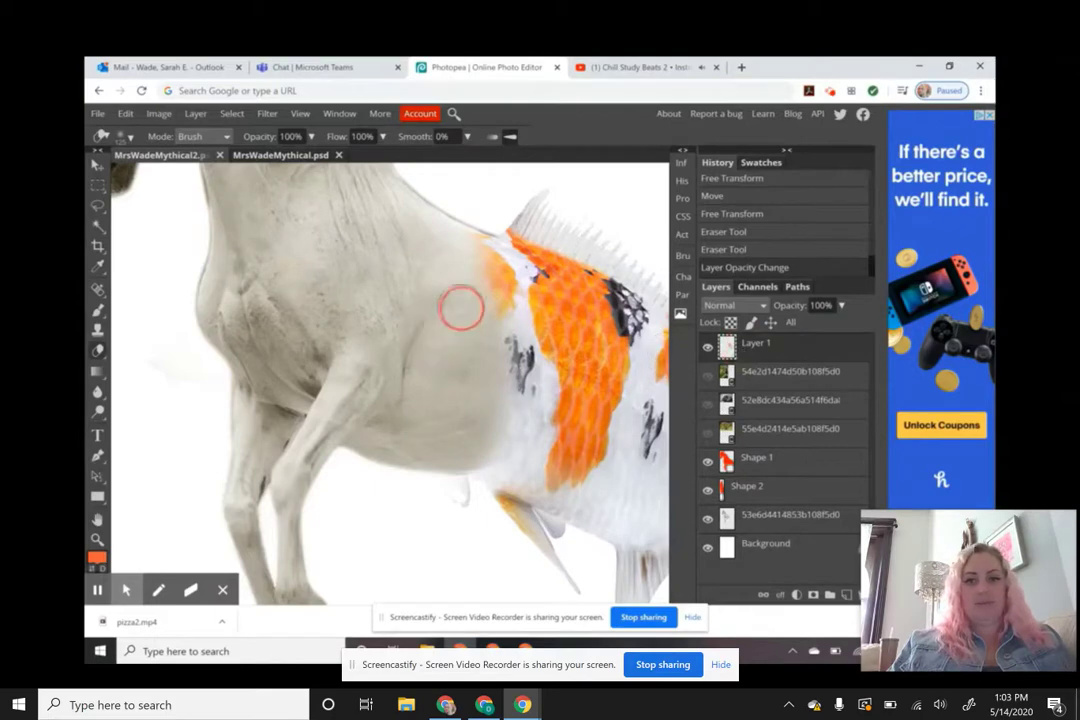
mouse_move(492, 268)
left_mouse_down()
mouse_move(420, 228)
mouse_move(463, 265)
mouse_move(423, 300)
mouse_move(347, 320)
mouse_move(360, 287)
mouse_move(376, 333)
mouse_move(363, 388)
left_mouse_up()
left_click(335, 557)
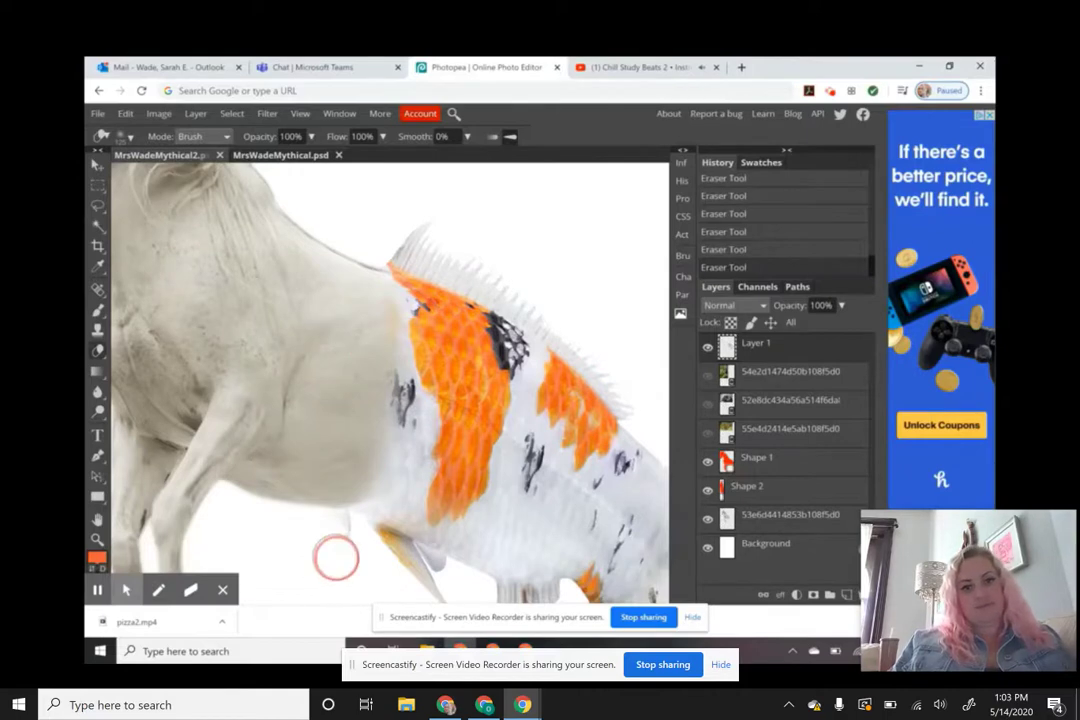
mouse_move(336, 556)
left_mouse_down()
mouse_move(341, 535)
mouse_move(328, 528)
mouse_move(342, 533)
left_mouse_up()
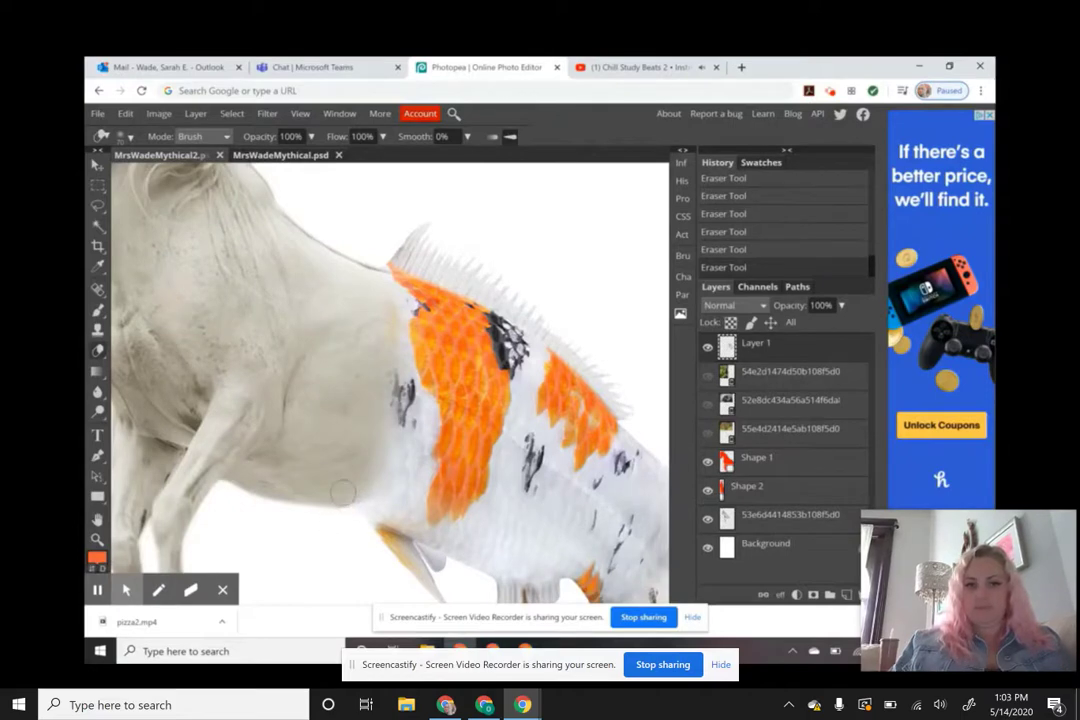
left_click(345, 494)
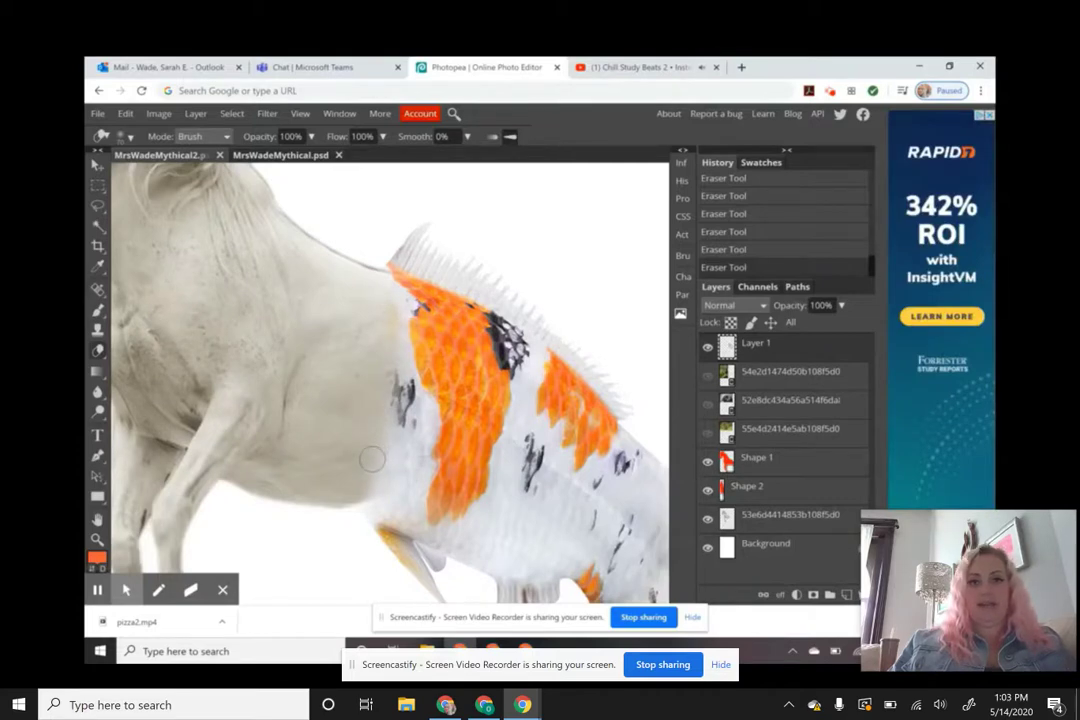
key("ctrl+z")
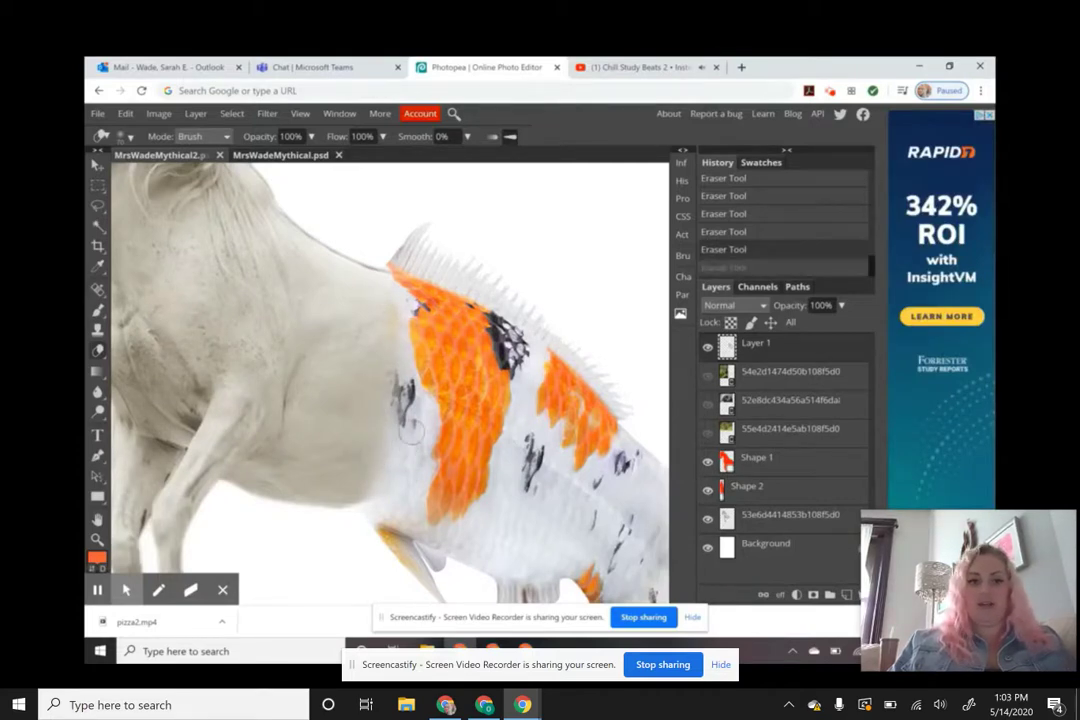
Nudge the koi layer left and up until its back and belly line up with the horse's outline
key("v")
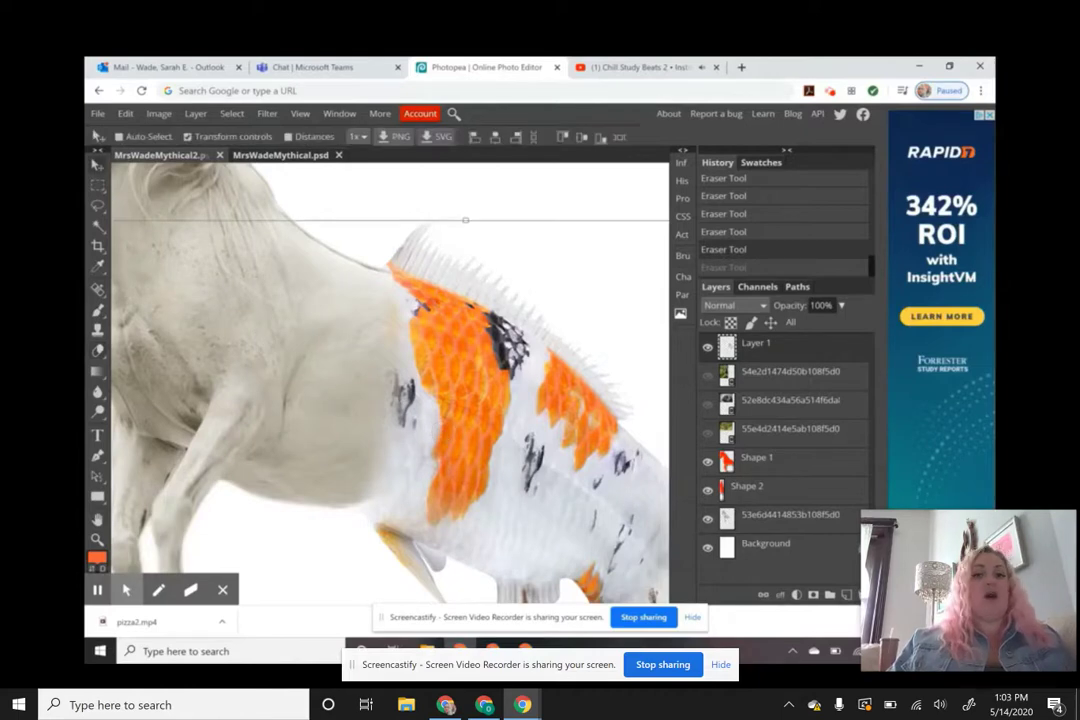
key("Left")
key("Left")
key("Left")
key("Left")
key("Up")
key("Up")
key("Up")
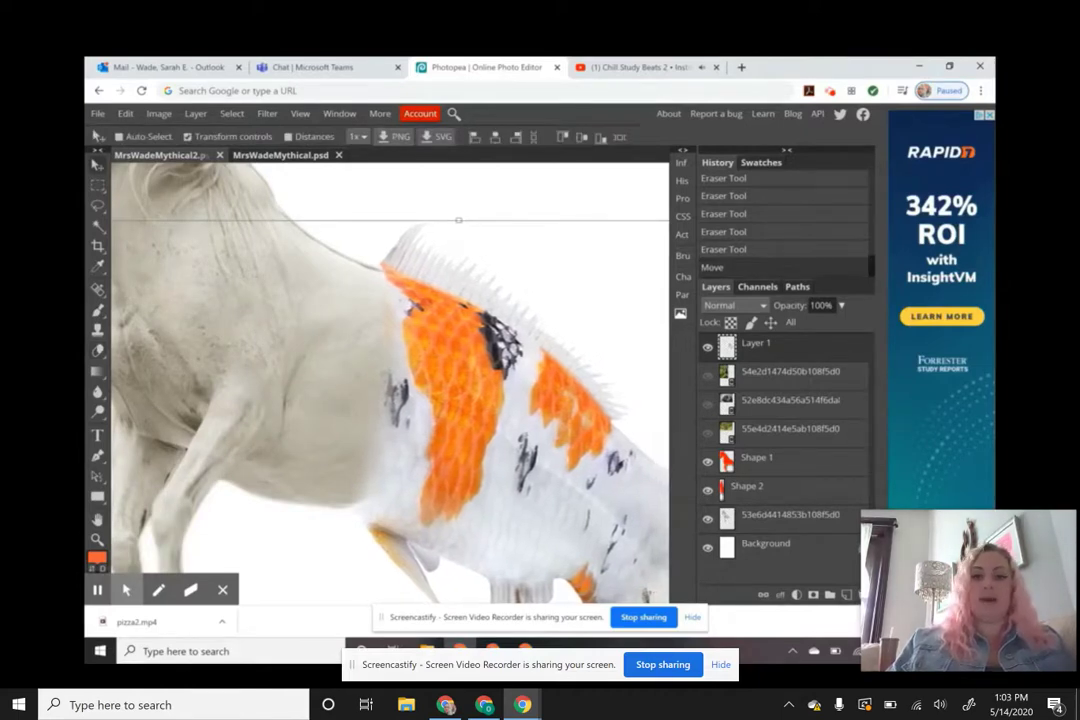
key("Left")
key("Left")
key("Left")
key("Left")
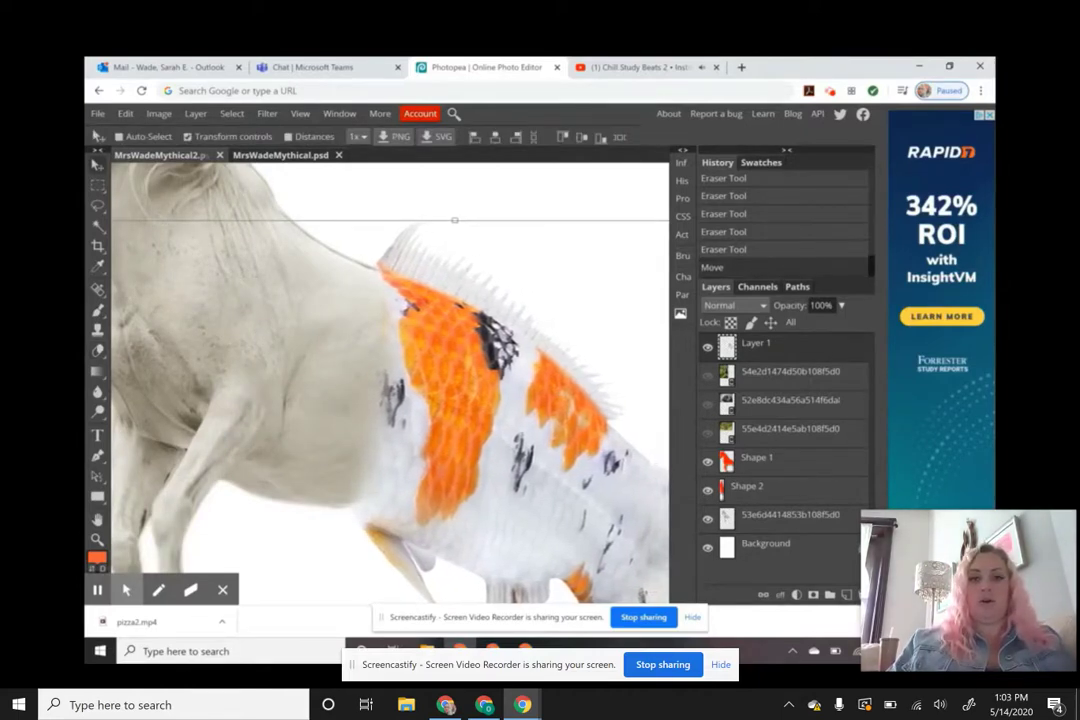
key("Up")
key("Up")
key("Up")
key("Up")
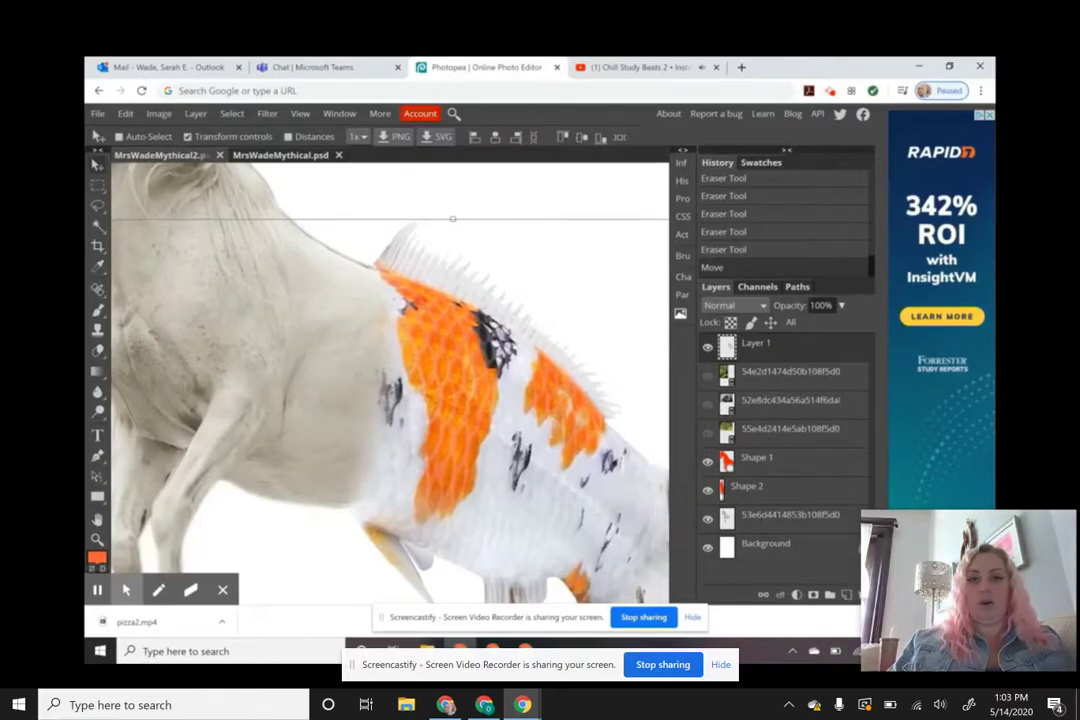
key("Up")
key("Up")
key("Up")
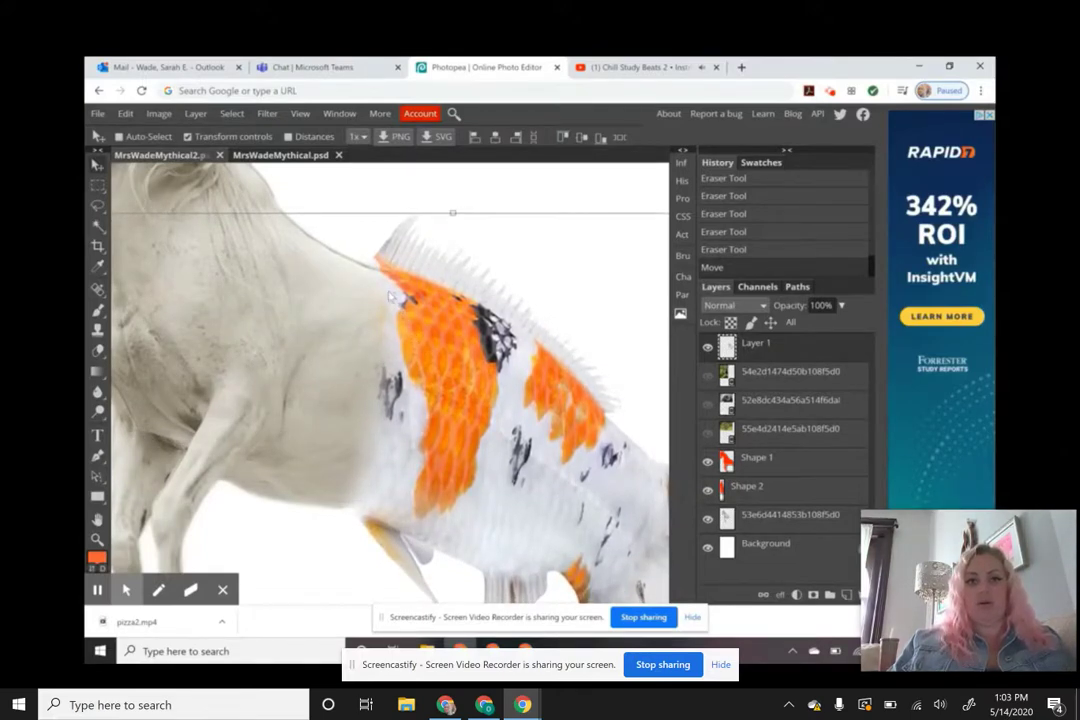
Soften the koi's front edge near the horse's back with the Eraser, and scale the koi's height to 99.46%
key("e")
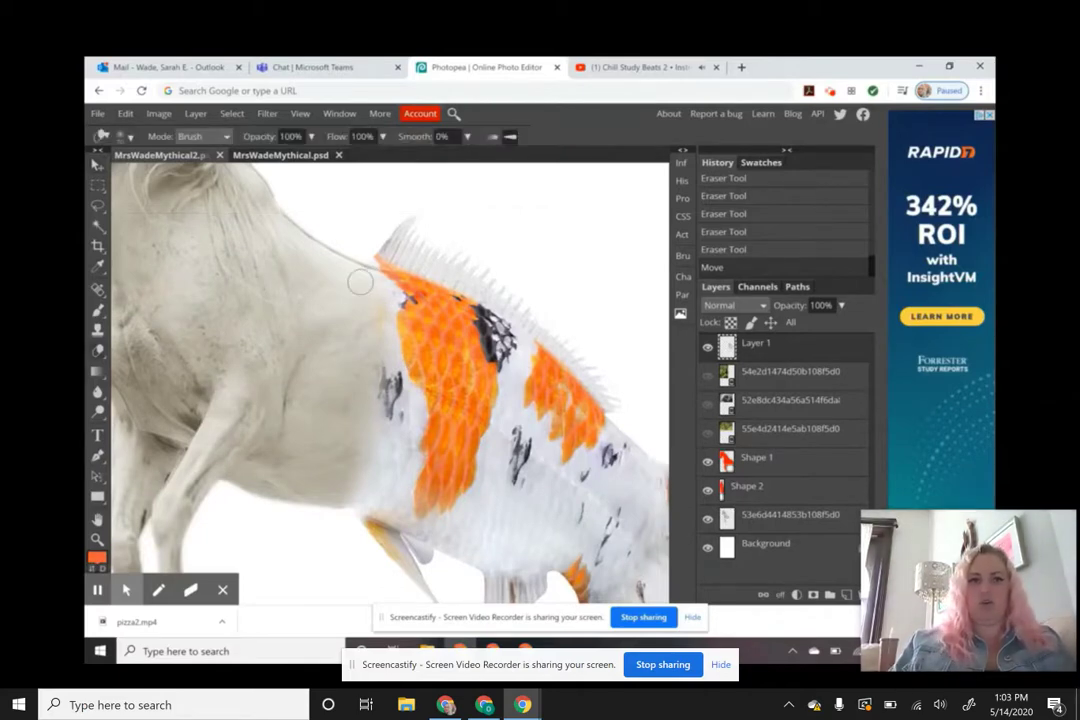
left_click_drag(360, 283, 363, 277)
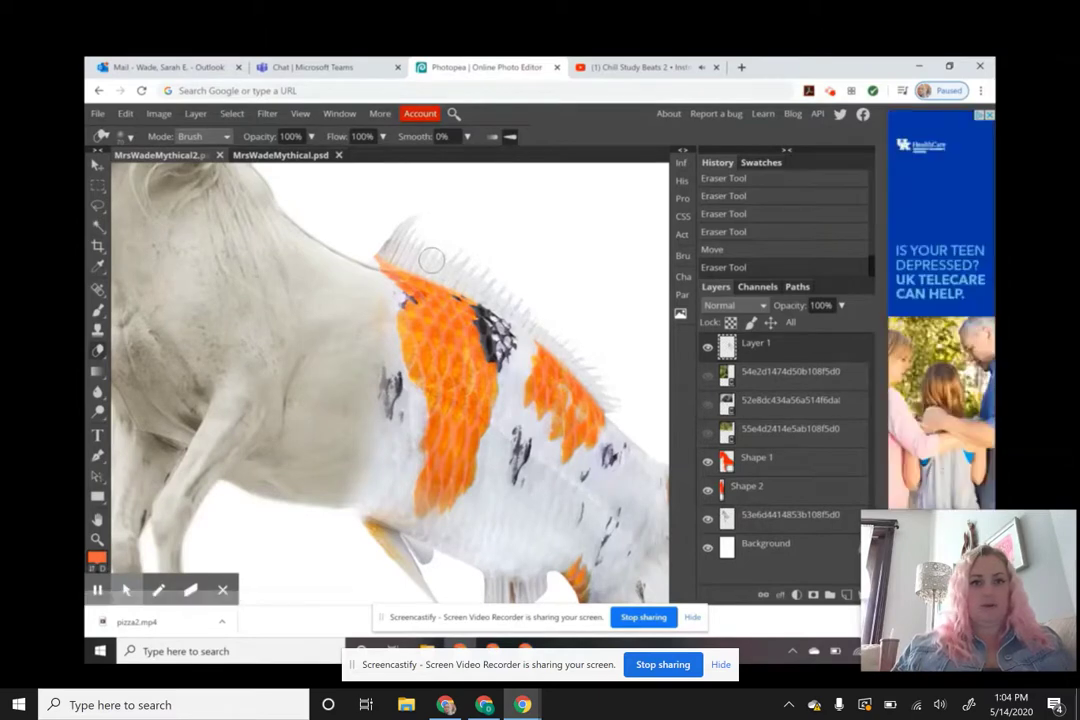
key("v")
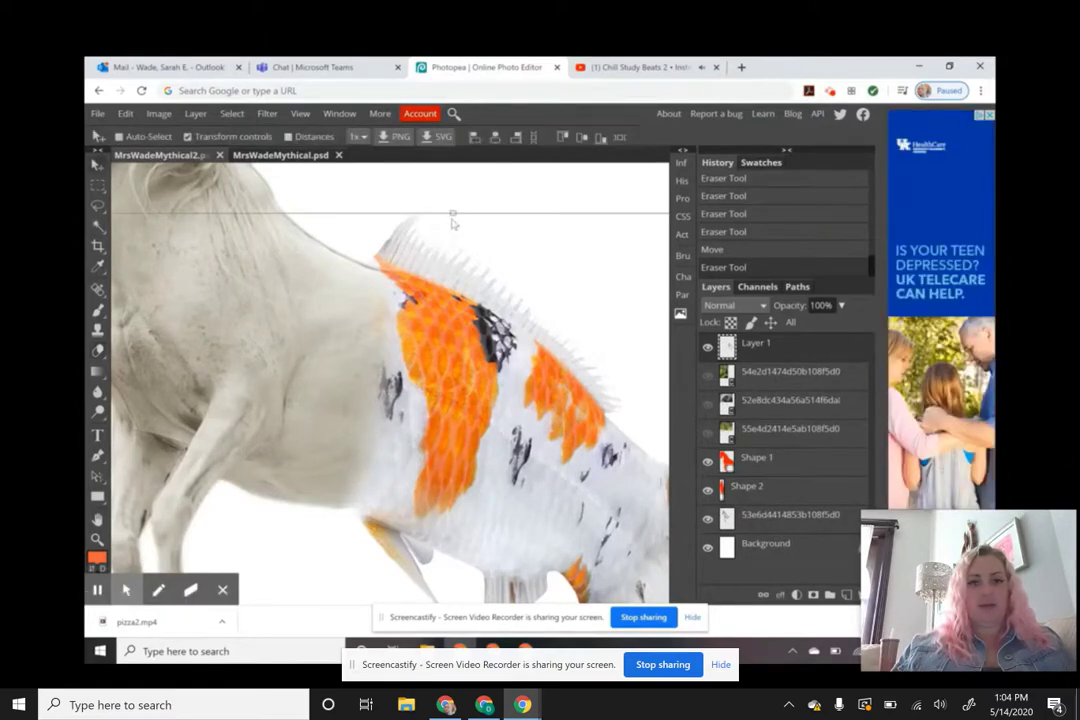
left_click_drag(455, 219, 453, 219)
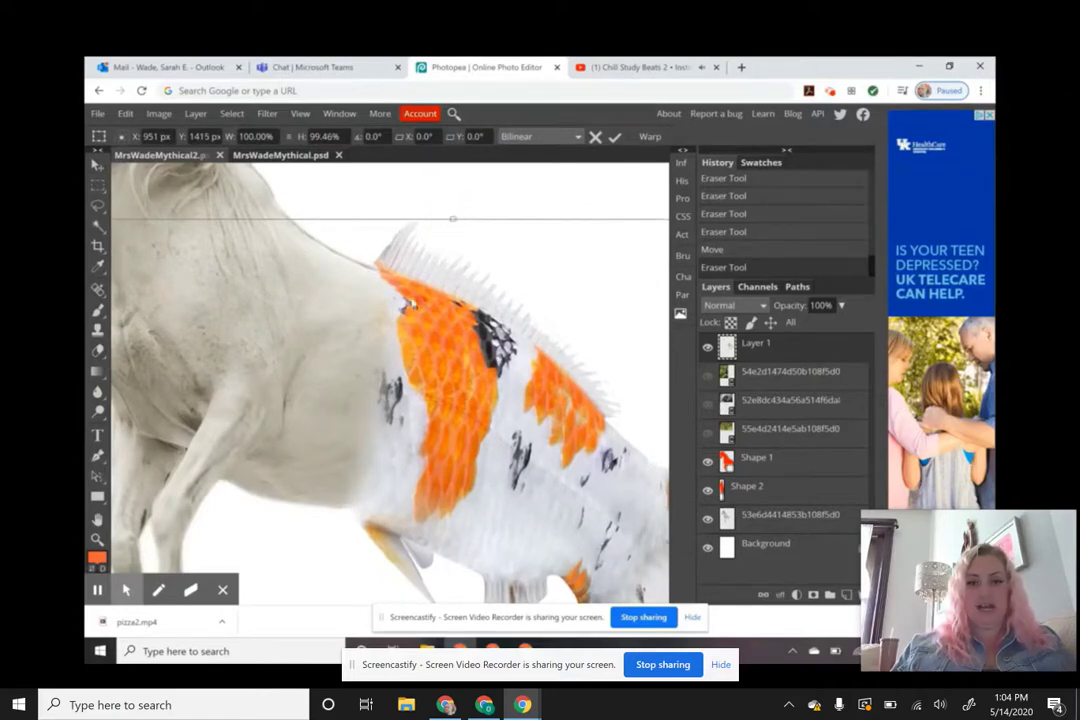
key("Return")
Inspect the whole horse-and-koi composite, including the tail and the area below it
key("z")
left_click(500, 332, "alt")
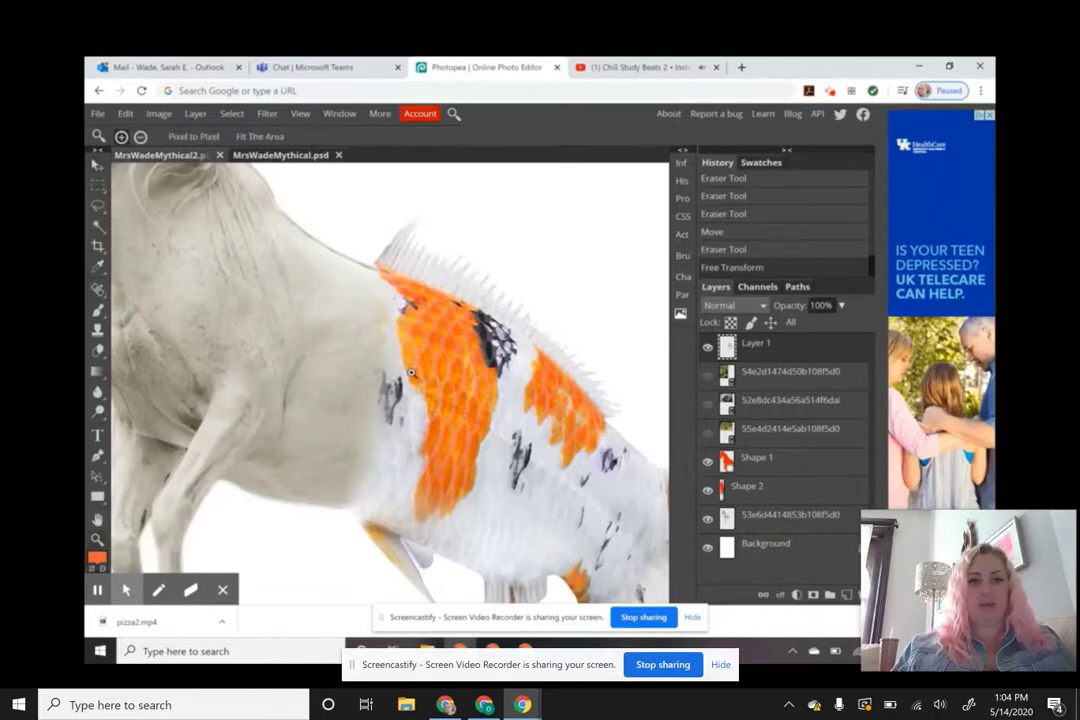
left_click(508, 328, "alt")
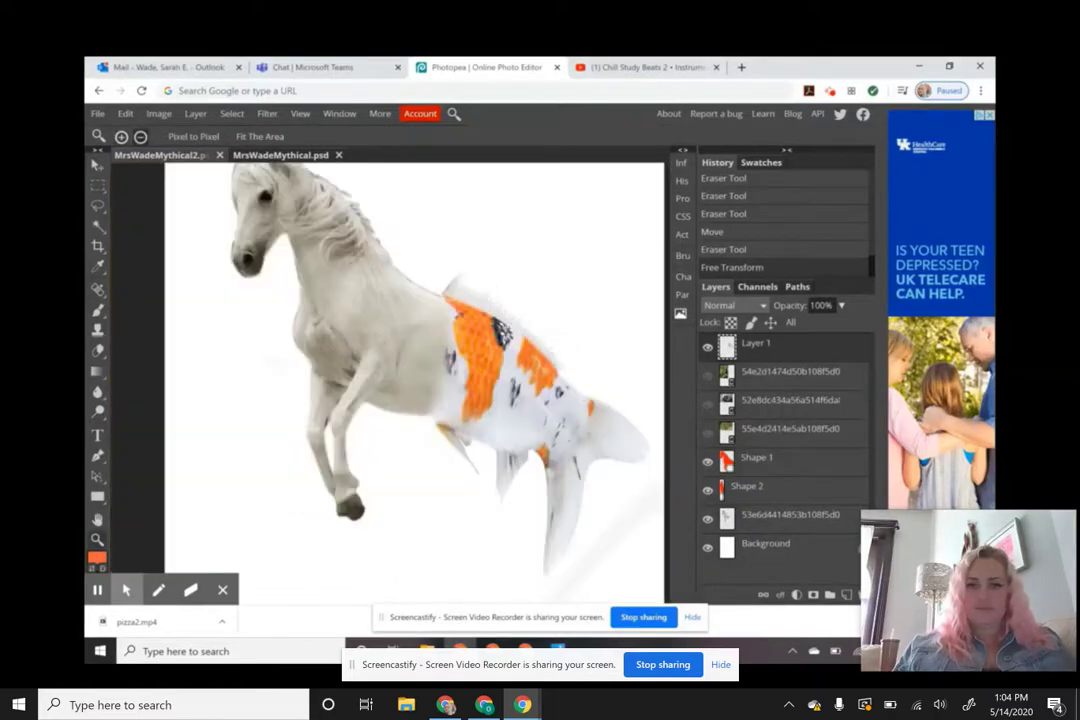
left_click(540, 357, "alt")
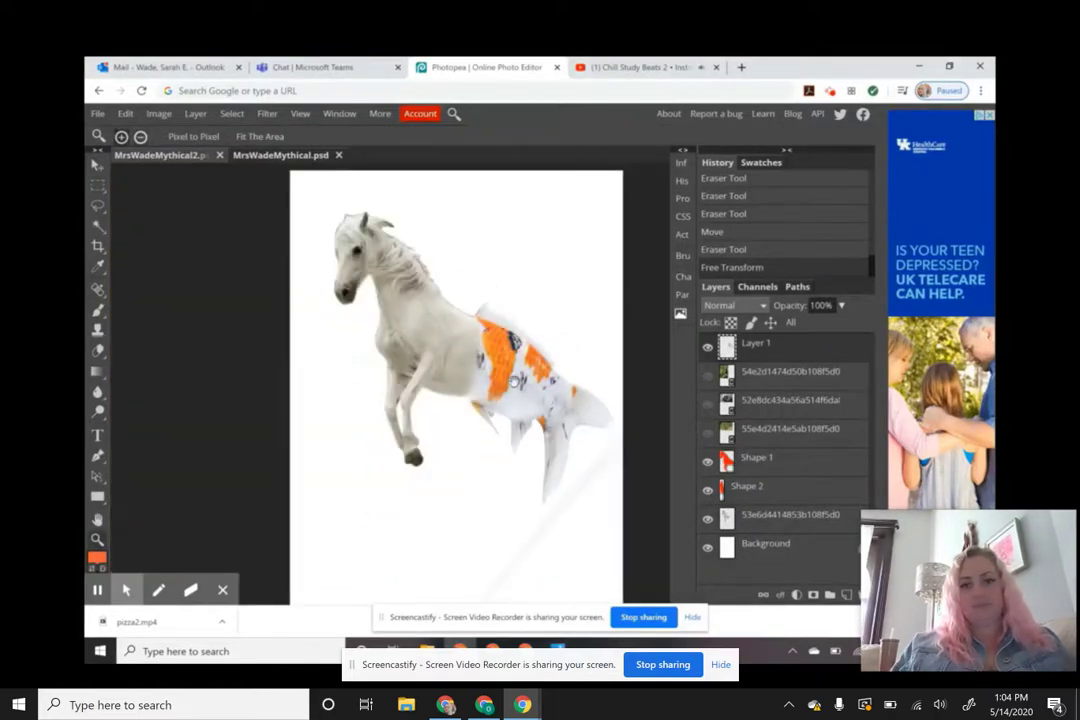
left_click_drag(606, 390, 460, 350)
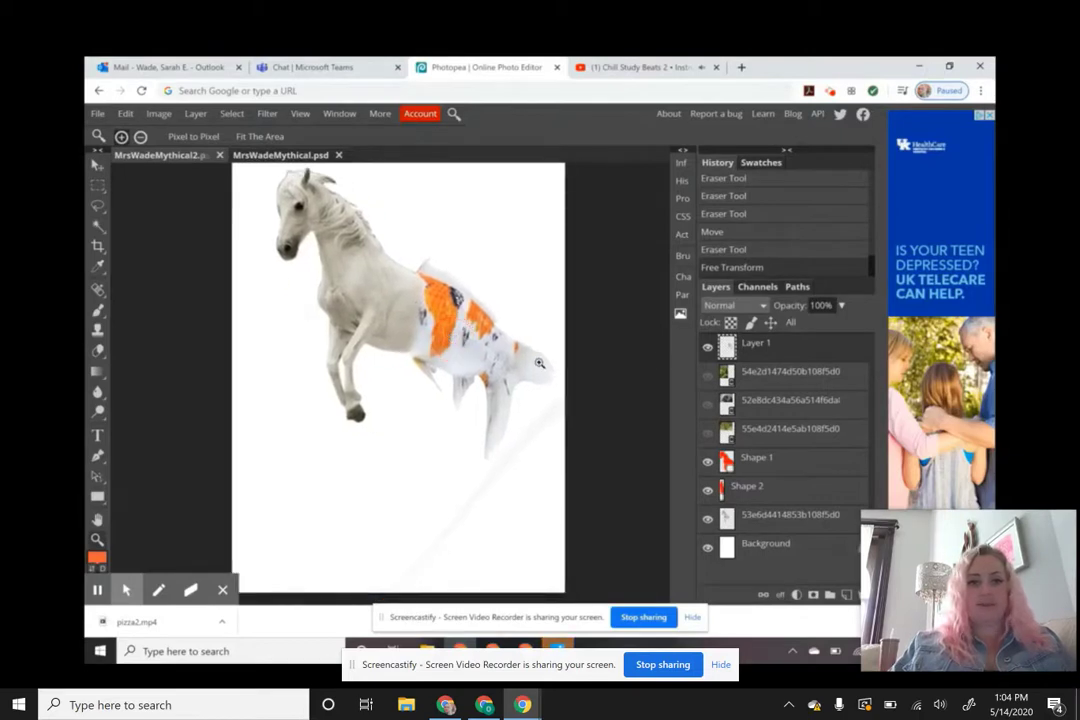
Erase the faint diagonal streak below the koi's tail with a hard round Eraser brush
left_click(99, 351)
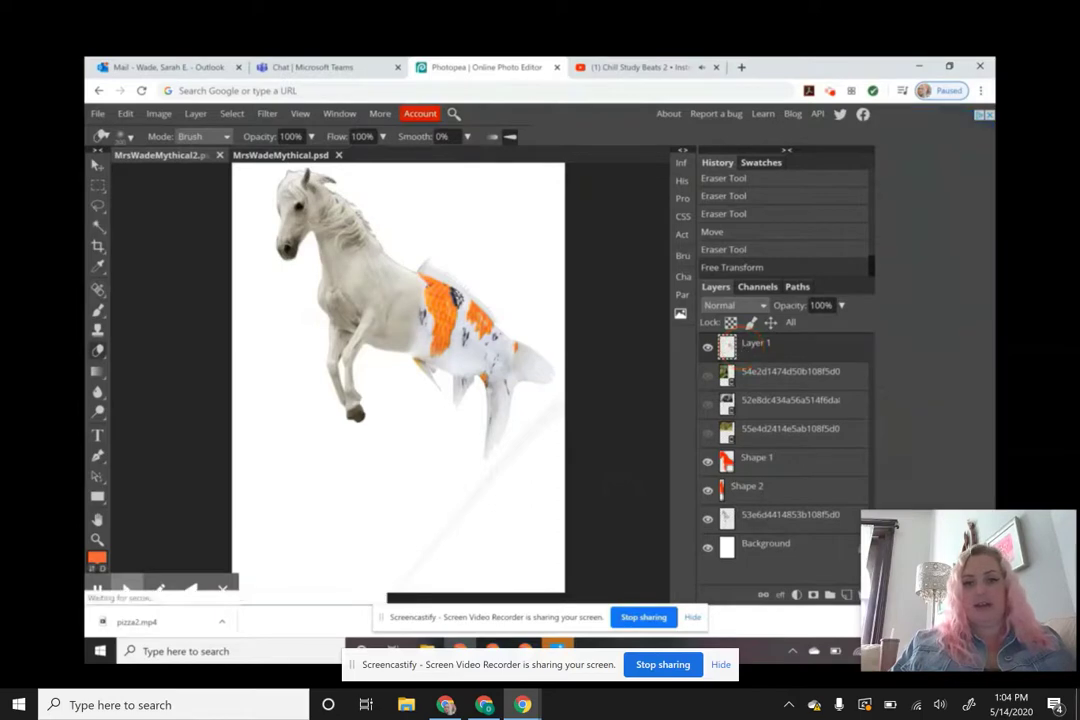
left_click_drag(562, 418, 557, 420)
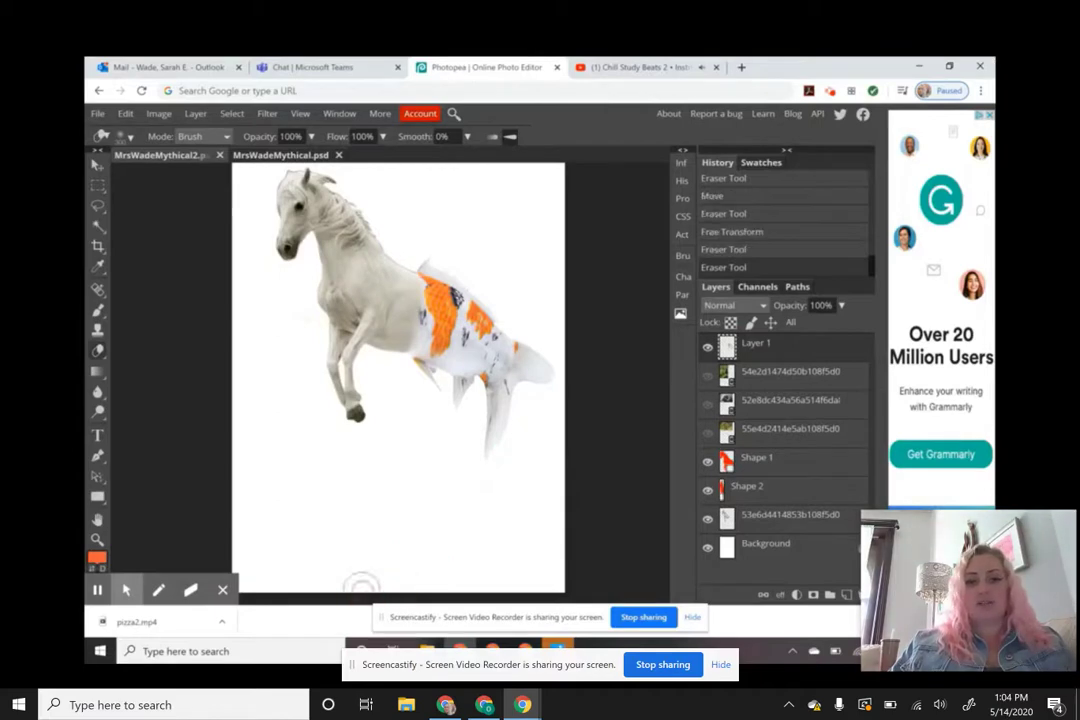
left_click_drag(357, 581, 521, 514)
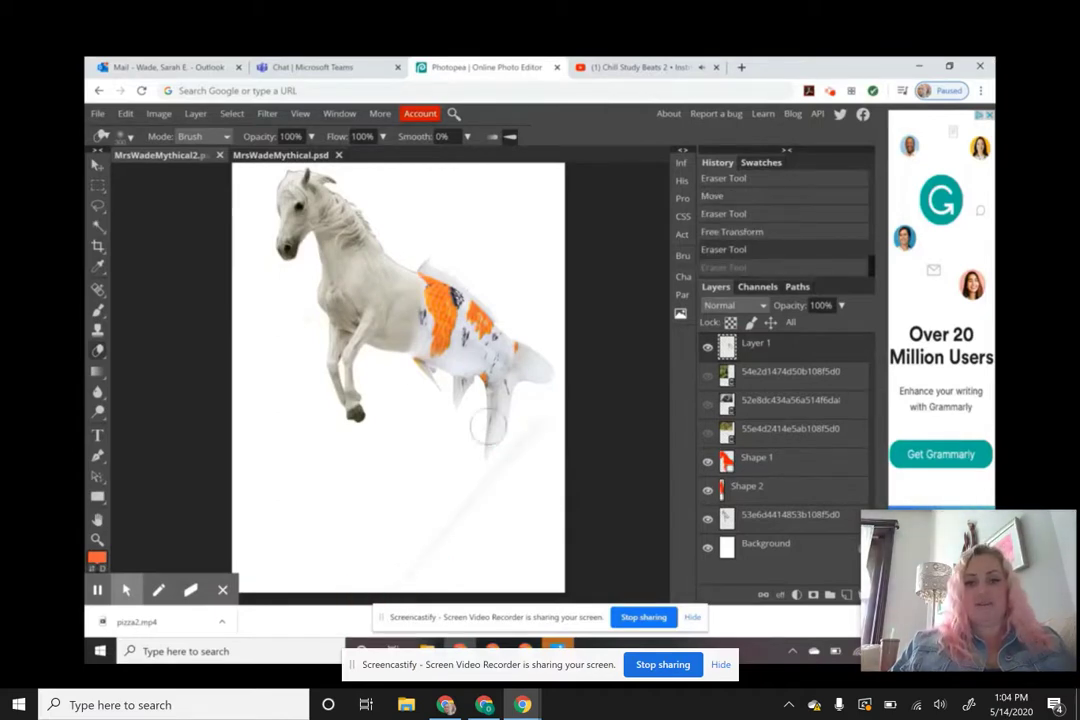
left_click(129, 141)
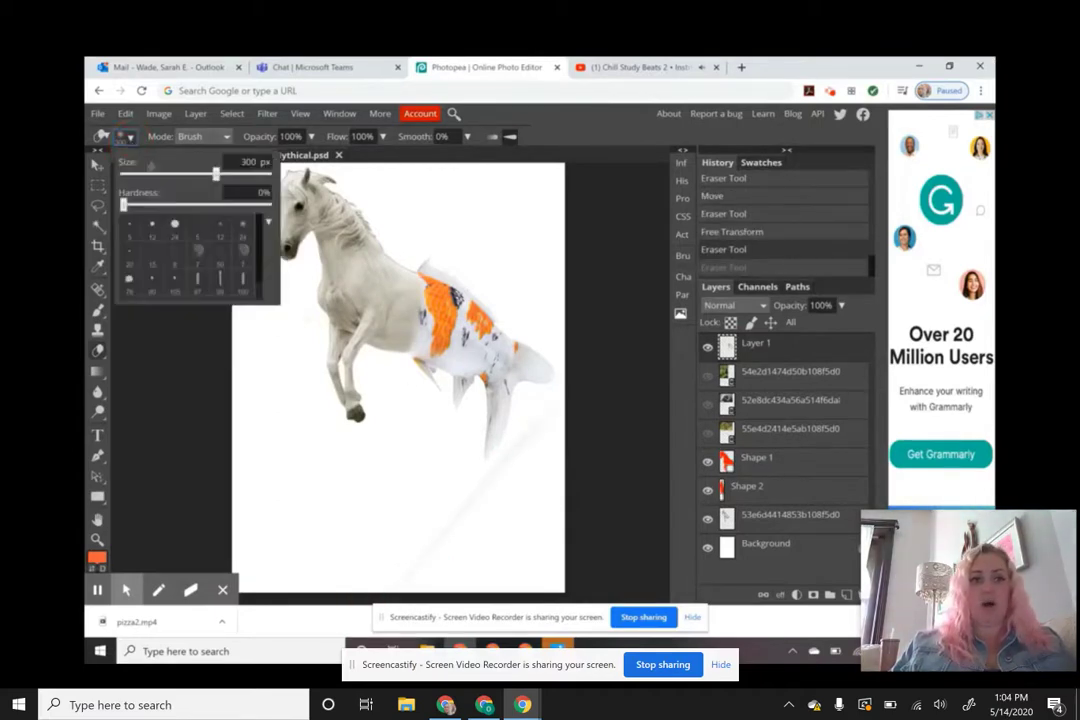
left_click(173, 233)
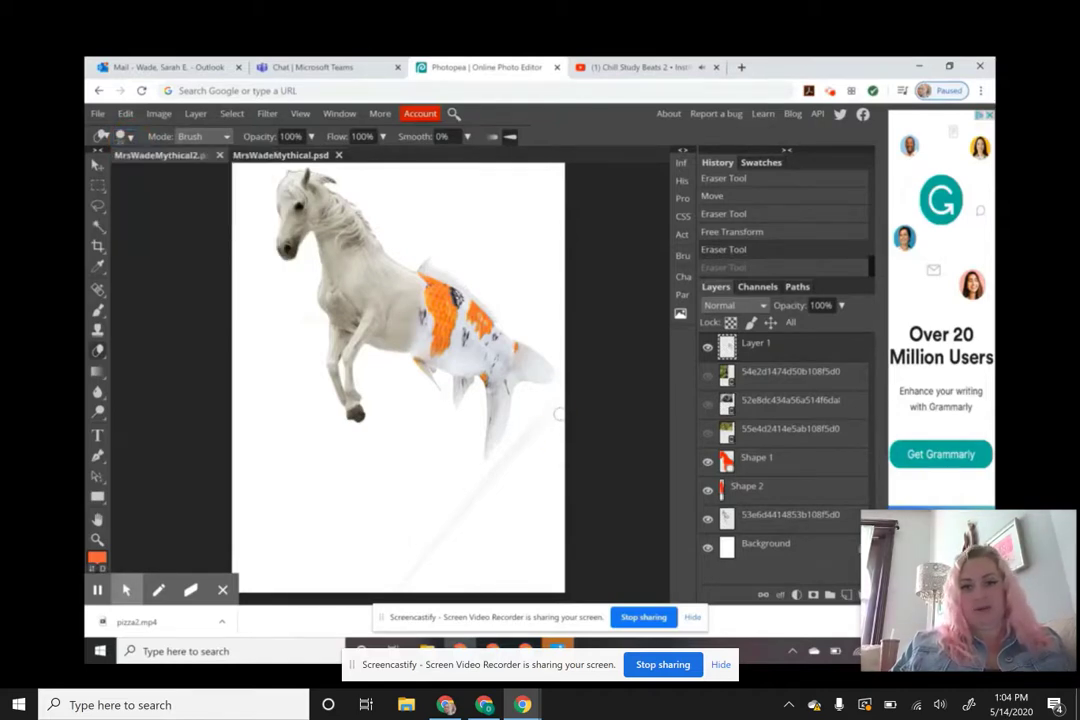
mouse_move(556, 403)
left_mouse_down()
mouse_move(562, 393)
mouse_move(458, 523)
mouse_move(390, 584)
left_mouse_up()
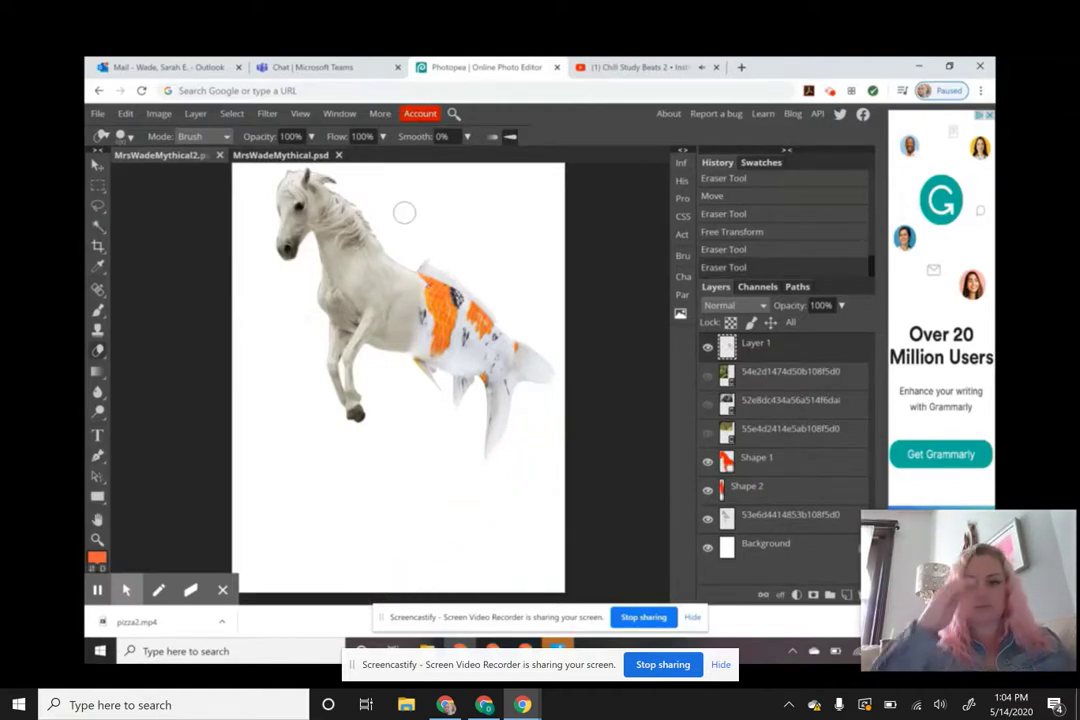
Show the lionfish photo layer, rasterize it and move it down and slightly left over the horse's body
key("v")
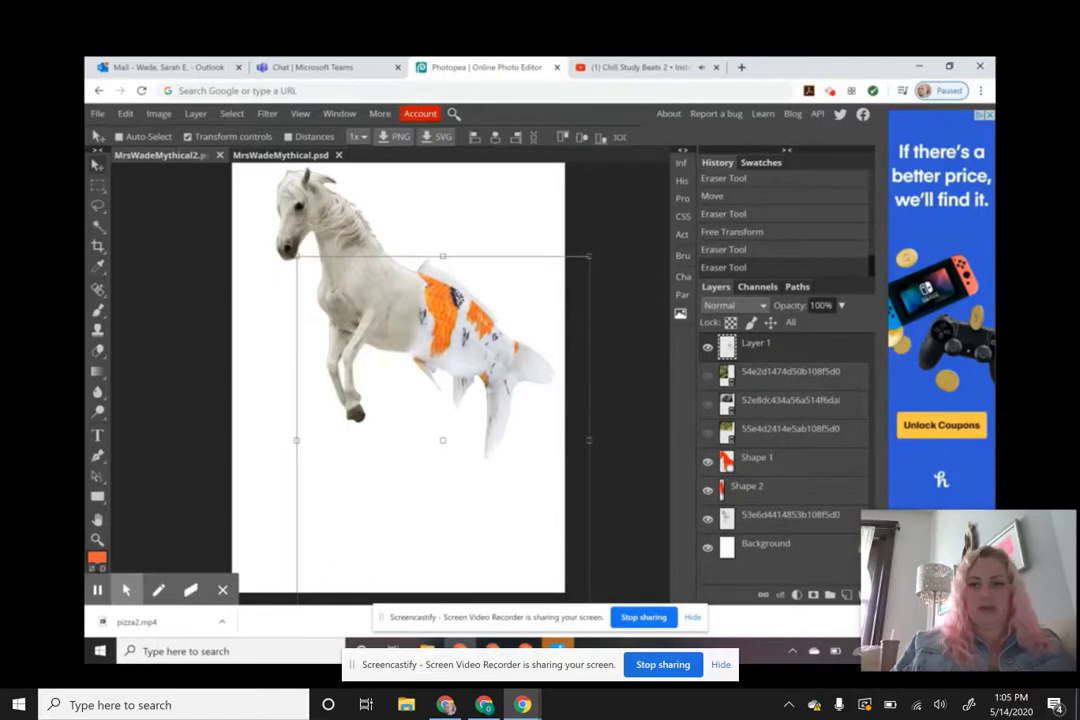
left_click(97, 590)
left_click(98, 591)
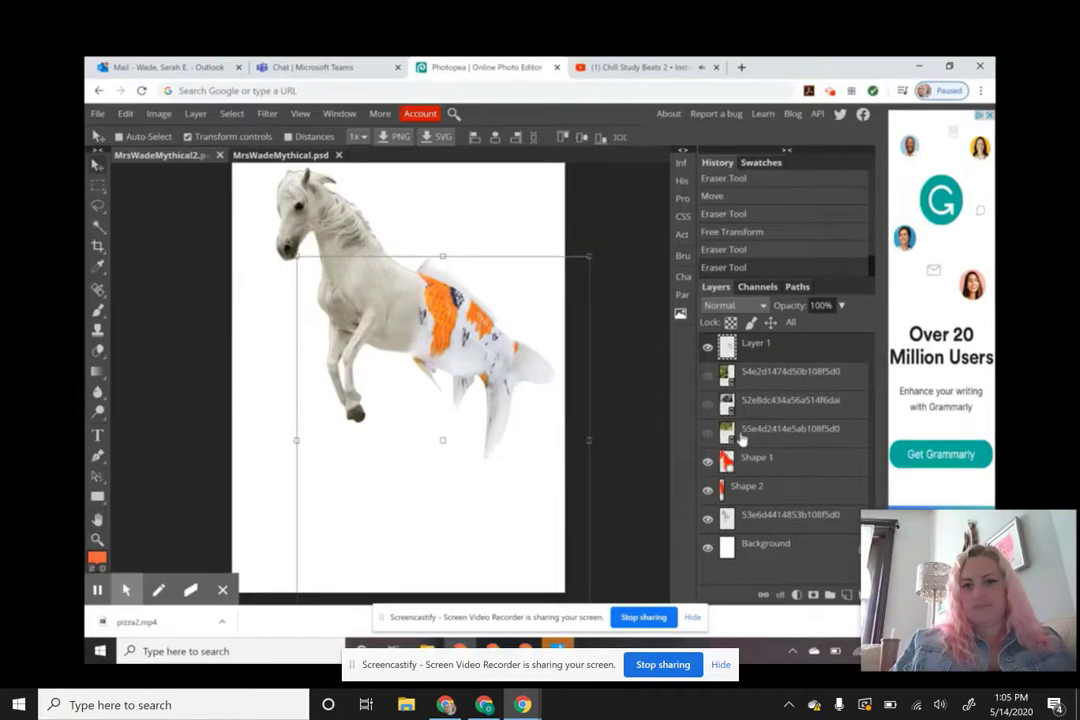
left_click(708, 434)
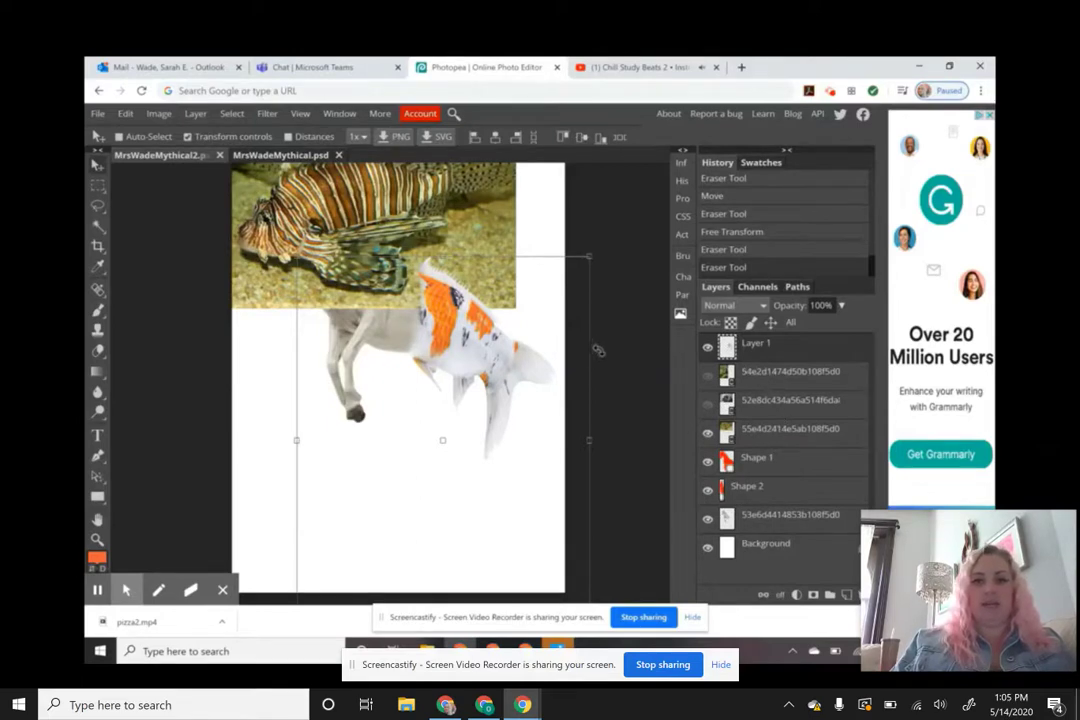
left_click(781, 434)
right_click(782, 430)
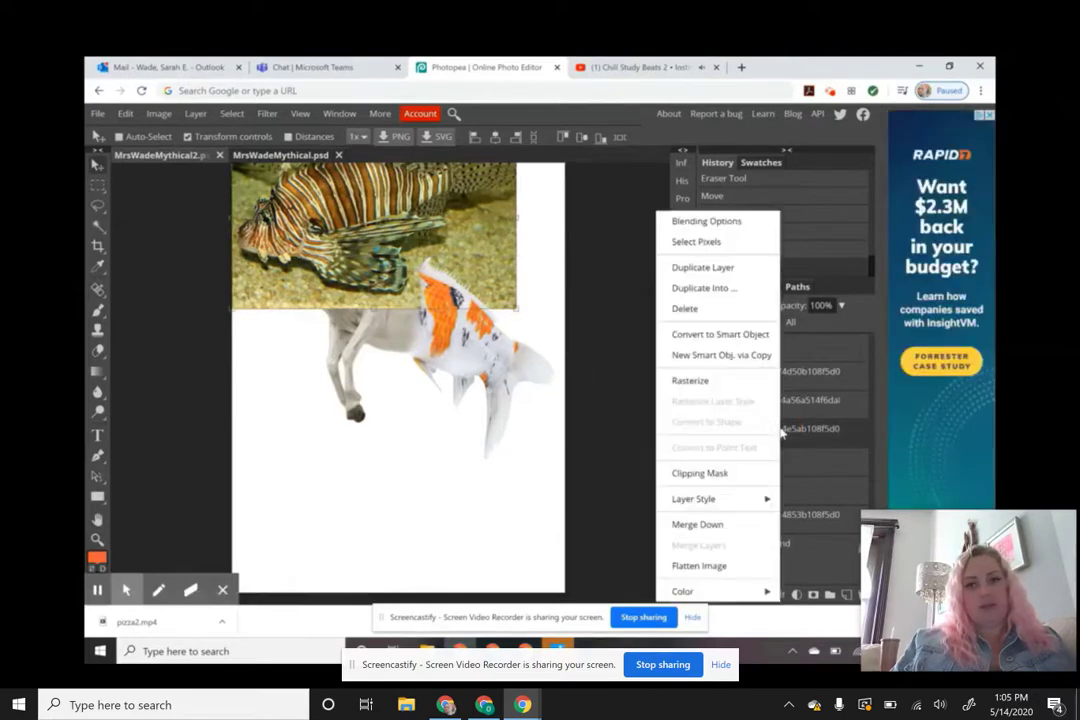
left_click(704, 384)
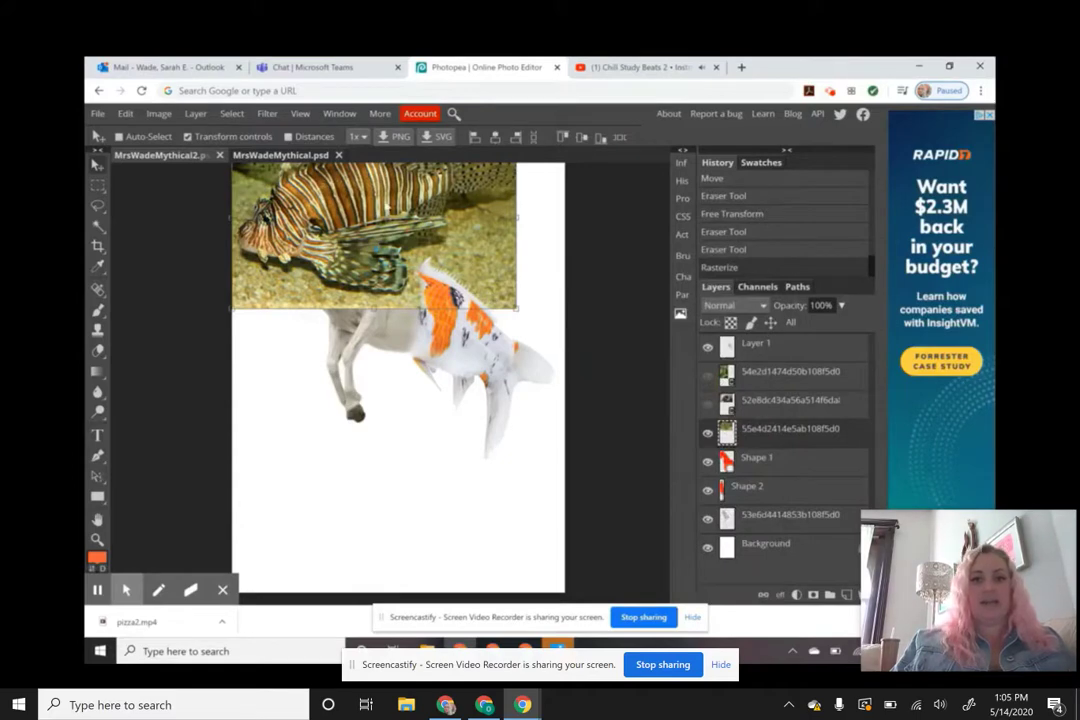
left_click_drag(389, 243, 373, 282)
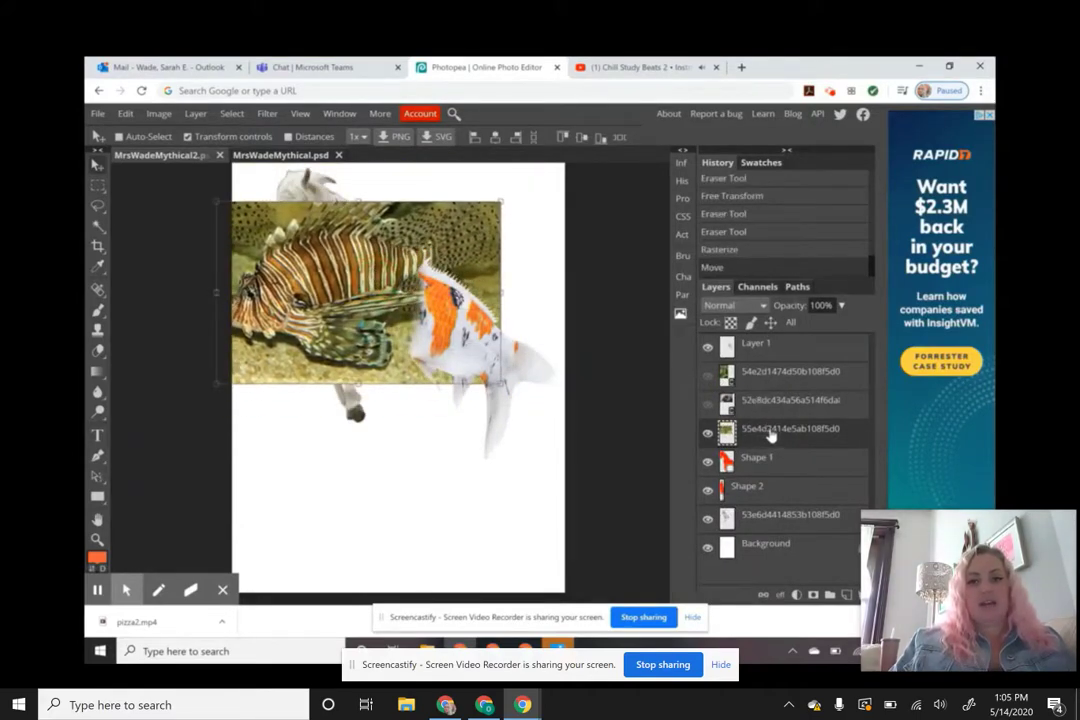
Move the koi layer, Layer 1, below Shape 2 so it sits directly above the horse photo layer
left_click(775, 355)
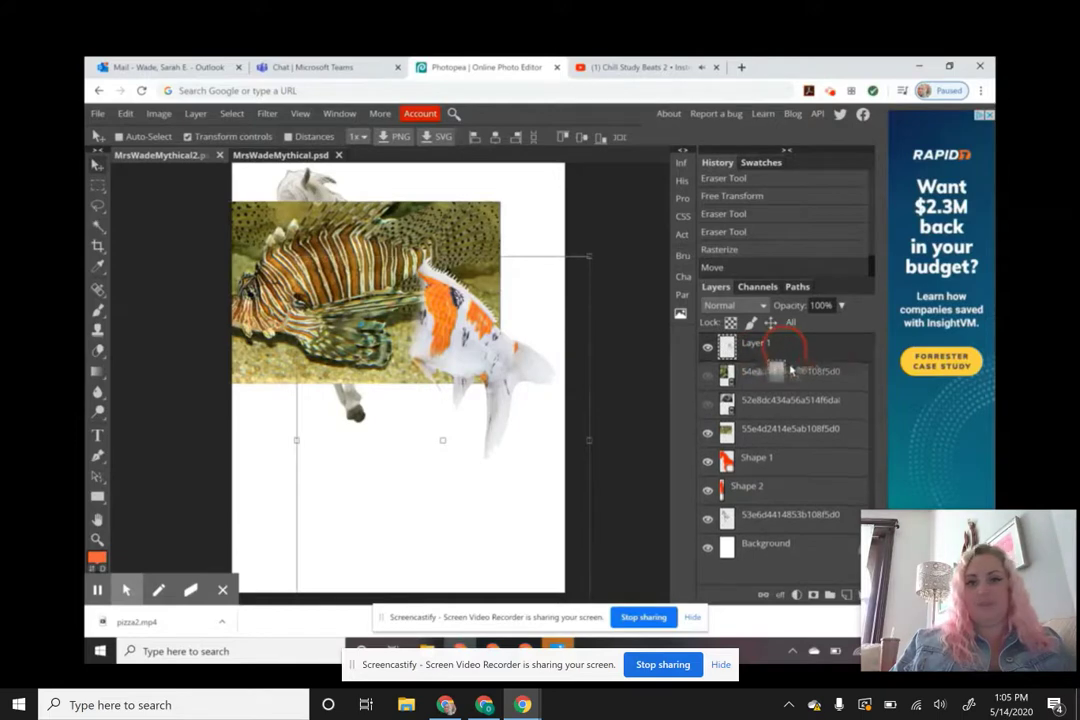
left_click_drag(784, 349, 750, 508)
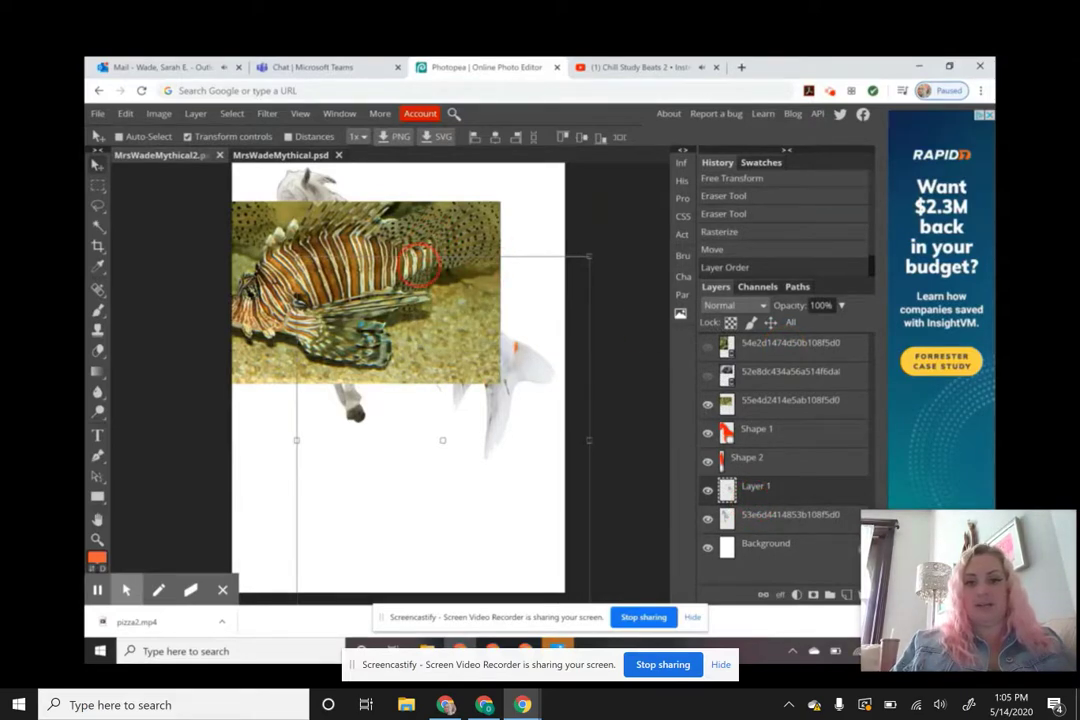
key("z")
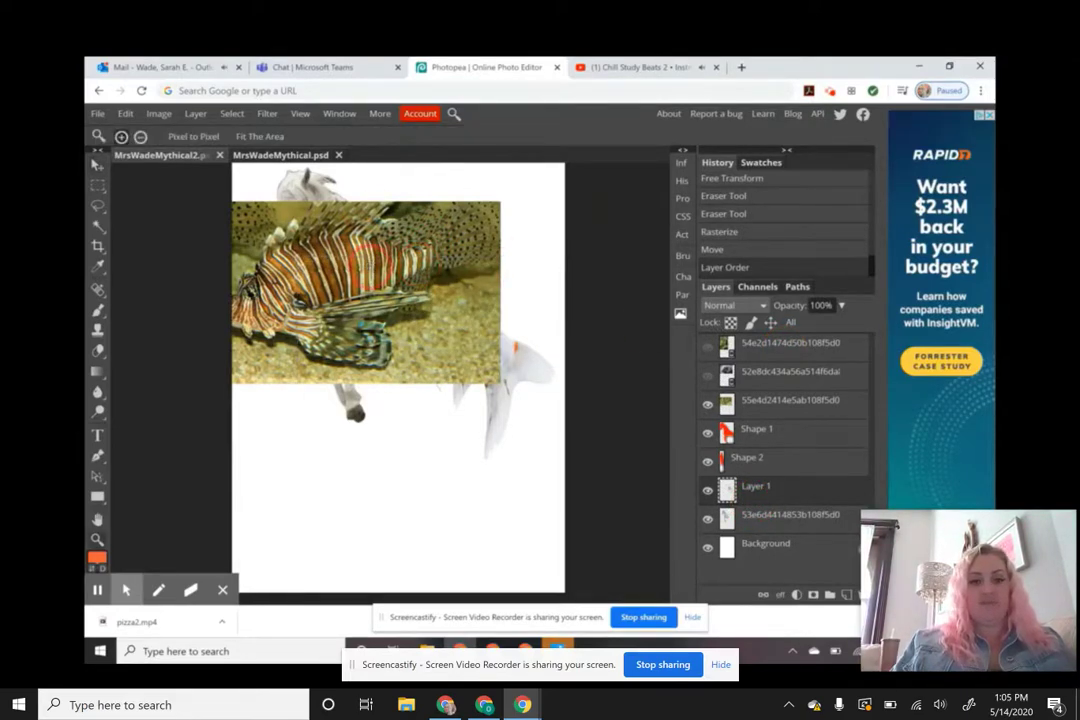
left_click(368, 266)
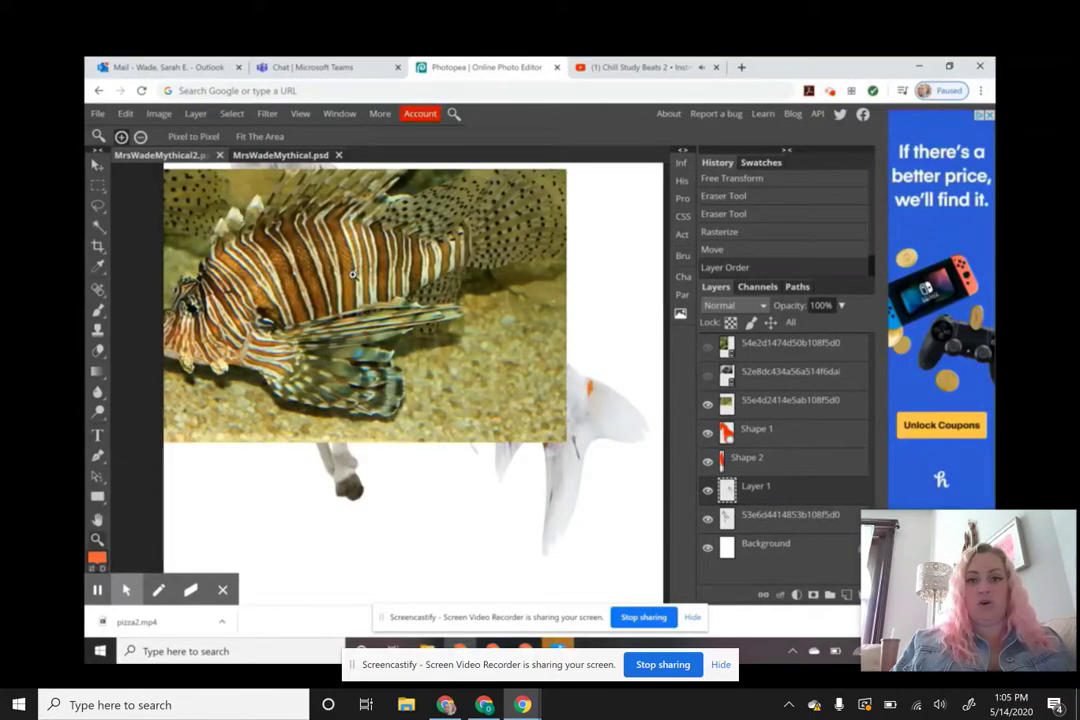
left_click(353, 273)
left_click_drag(349, 276, 420, 310)
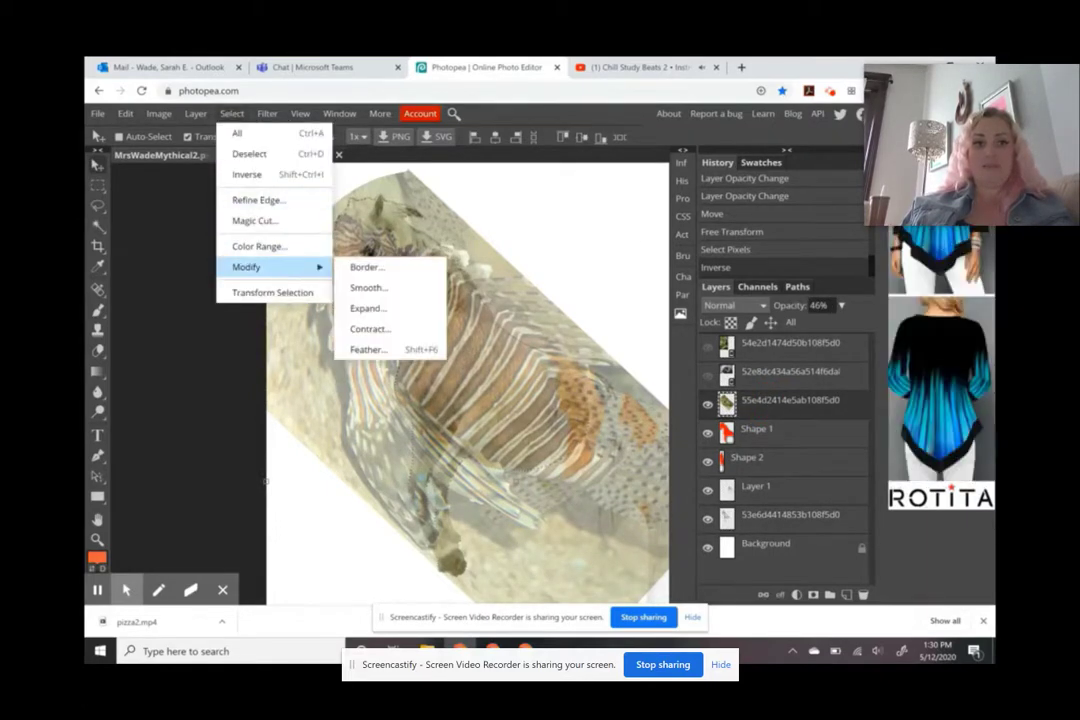
Feather the inverted selection, clear the lionfish texture outside the horse's outline, and deselect
left_click(364, 349)
left_click(270, 282)
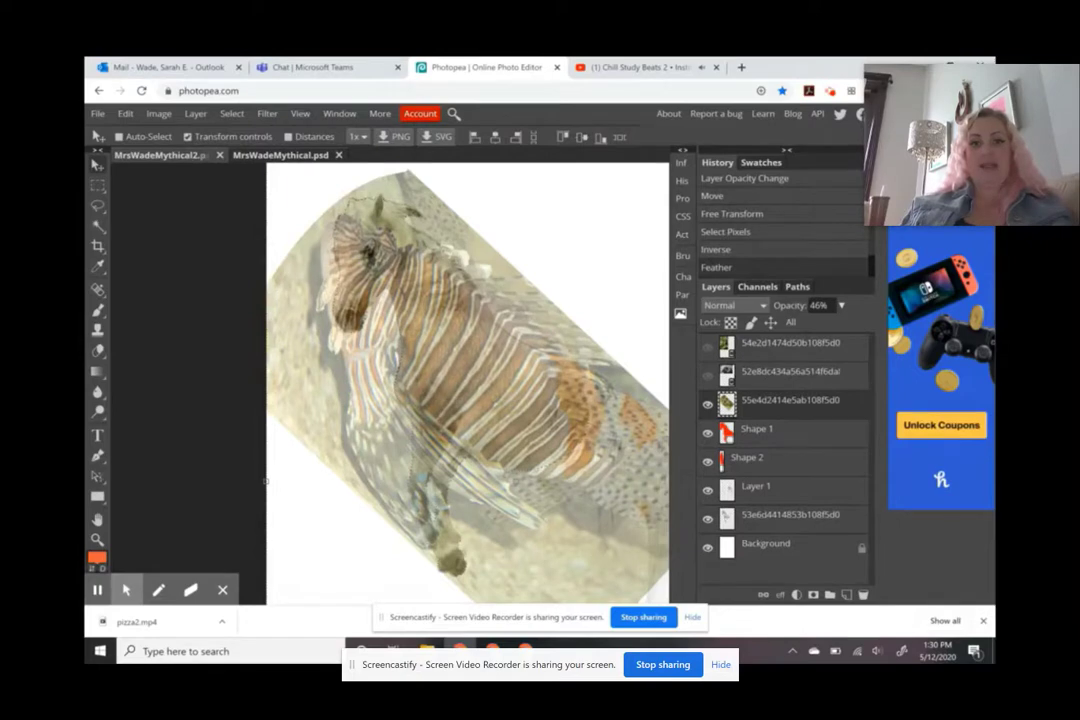
key("Delete")
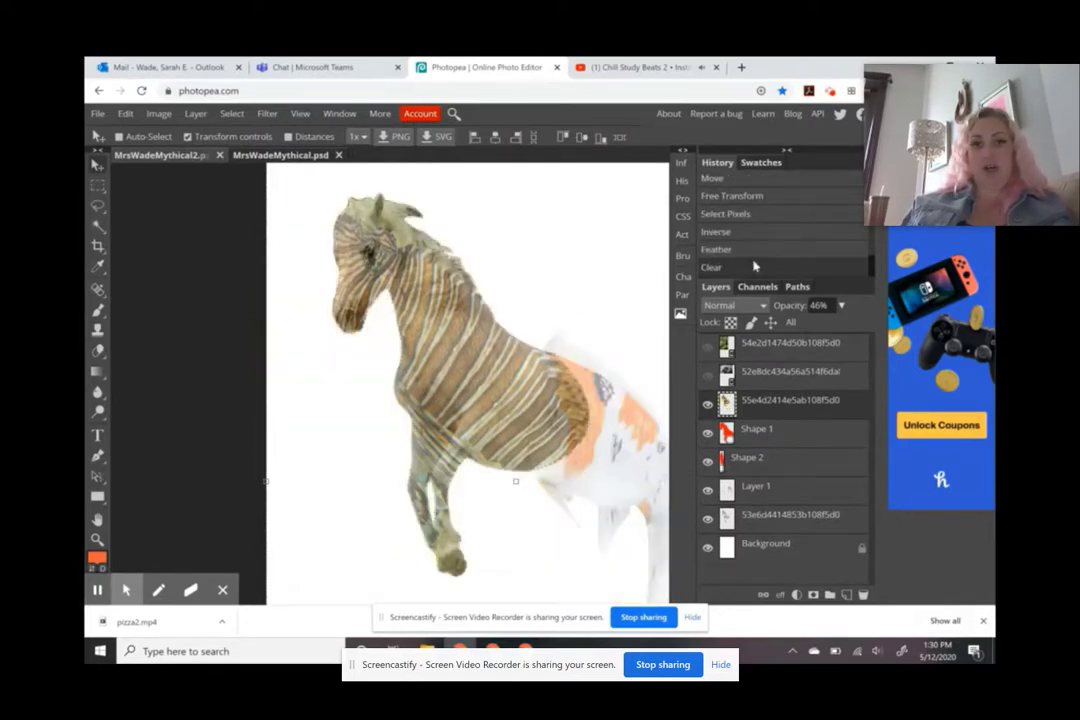
key("z")
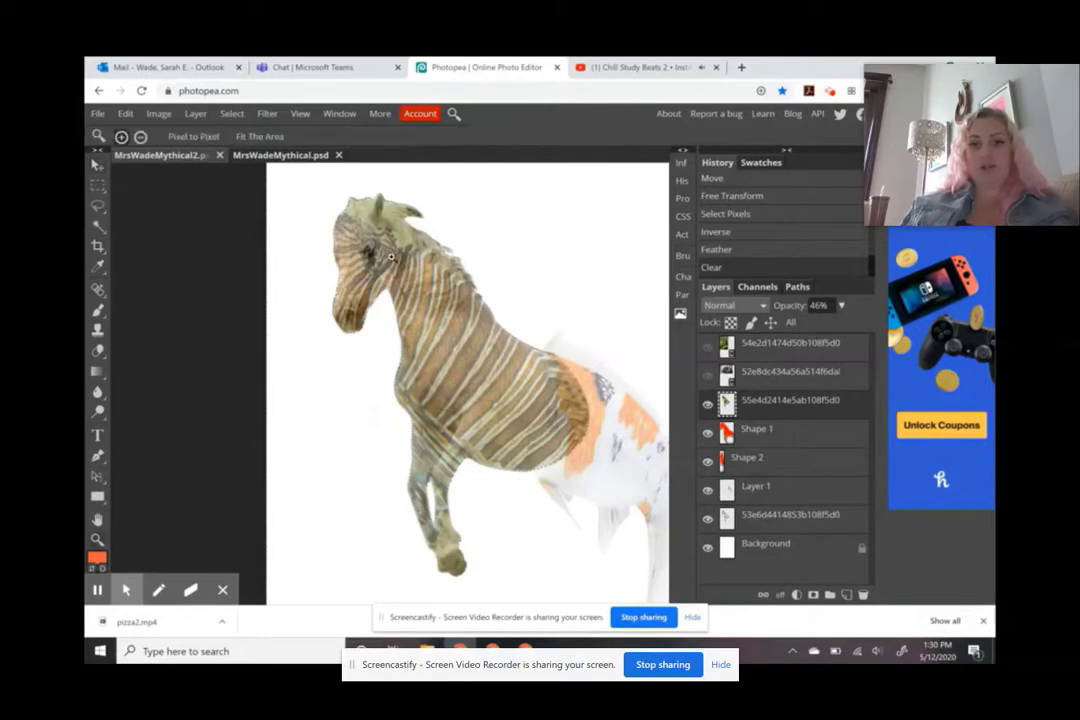
left_click(385, 261)
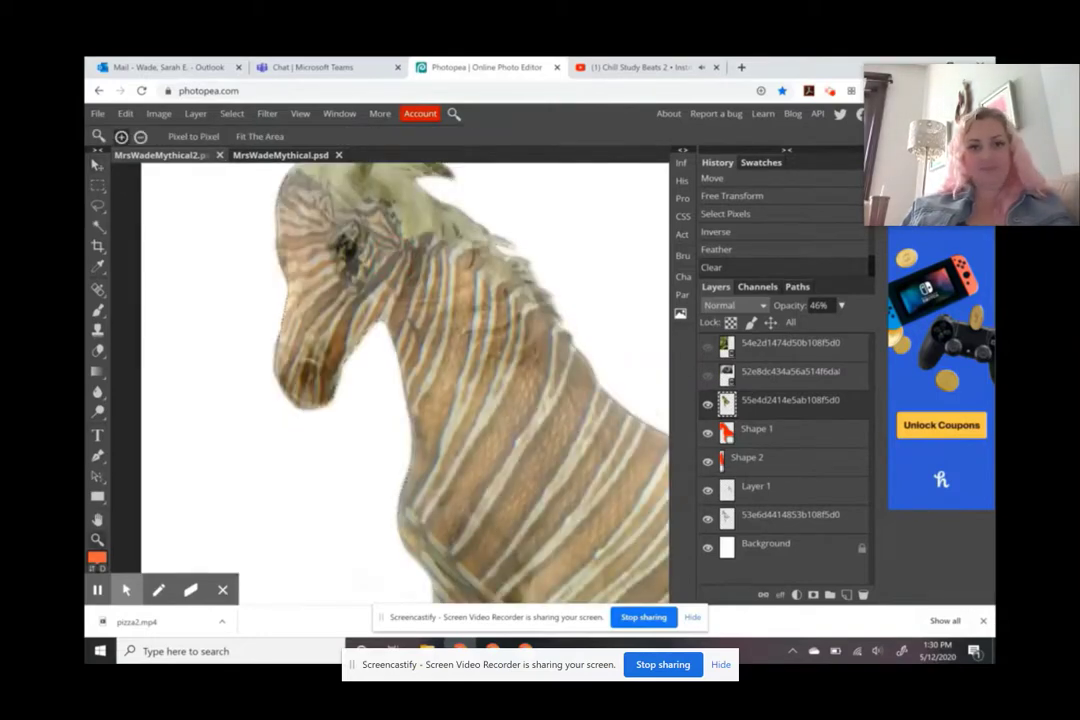
key("ctrl+d")
Erase the lionfish texture from the horse's forehead, eye, cheek and muzzle tip with a soft Eraser brush
left_click(340, 230)
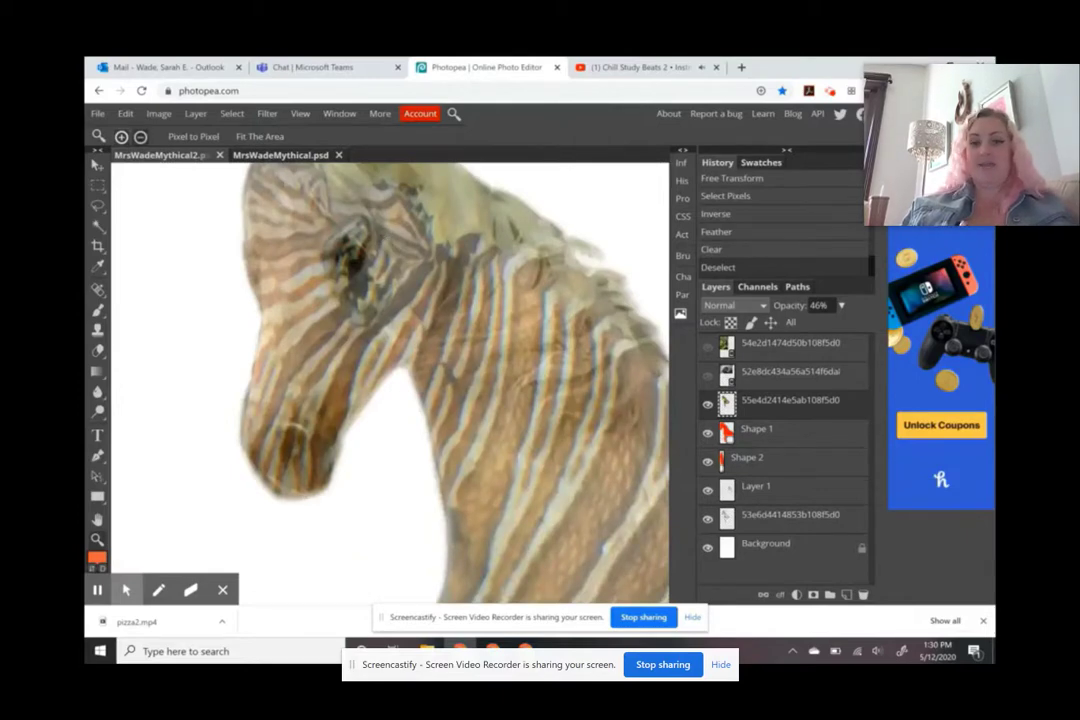
left_click(390, 248, "alt")
left_click(403, 336, "alt")
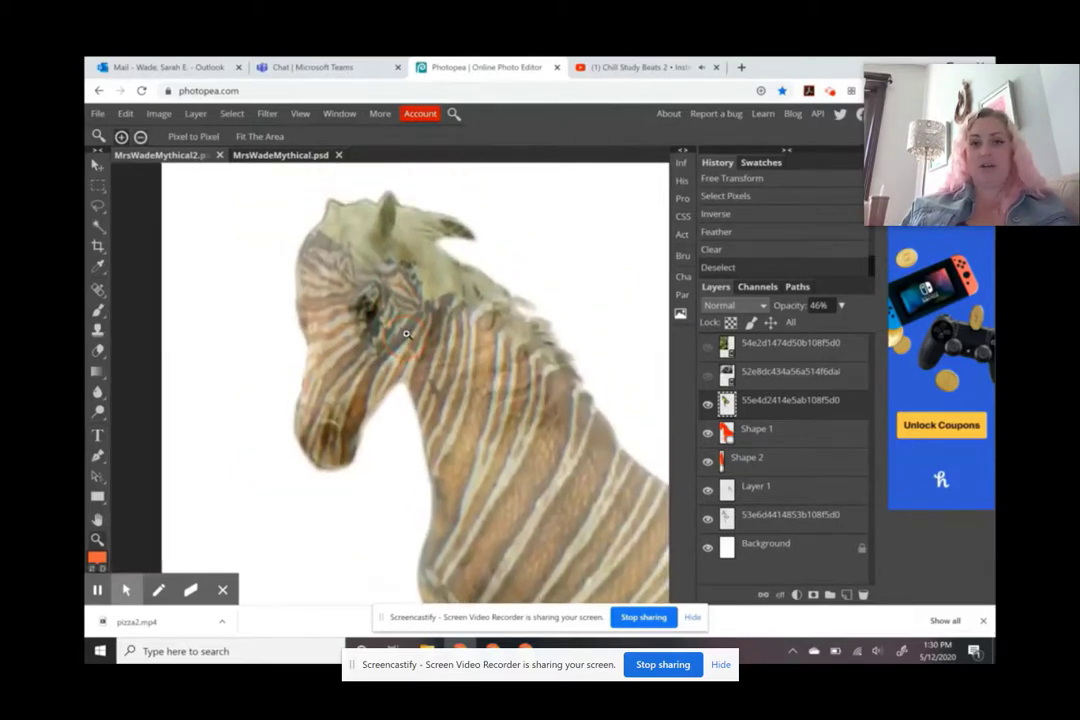
right_click(99, 352)
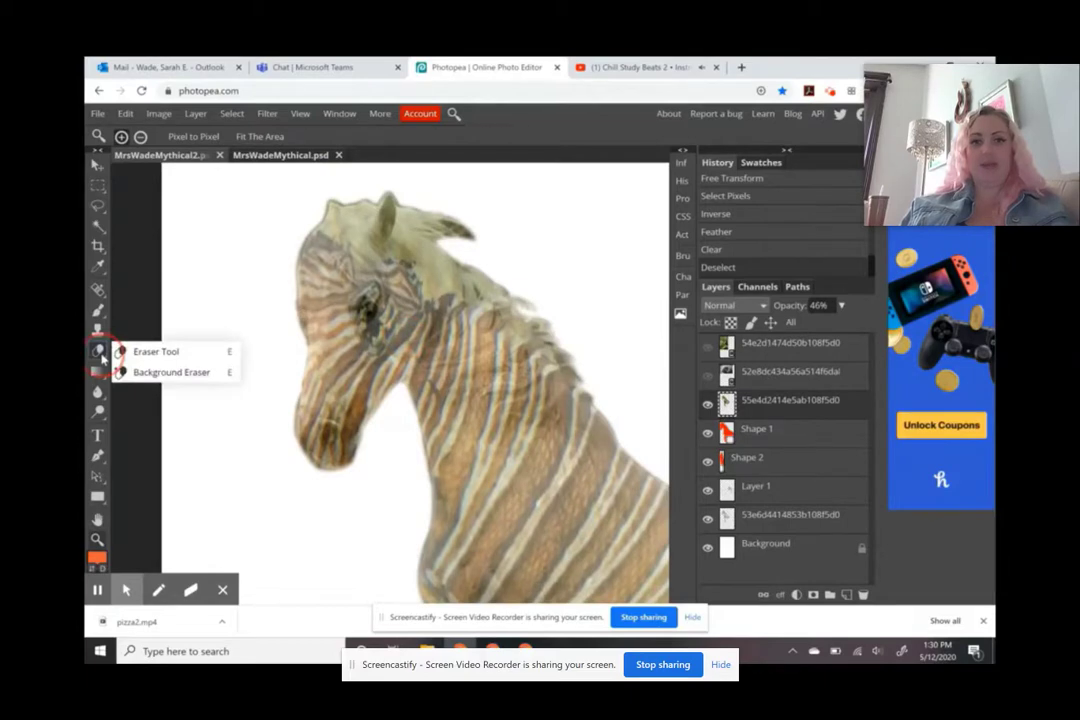
left_click(152, 351)
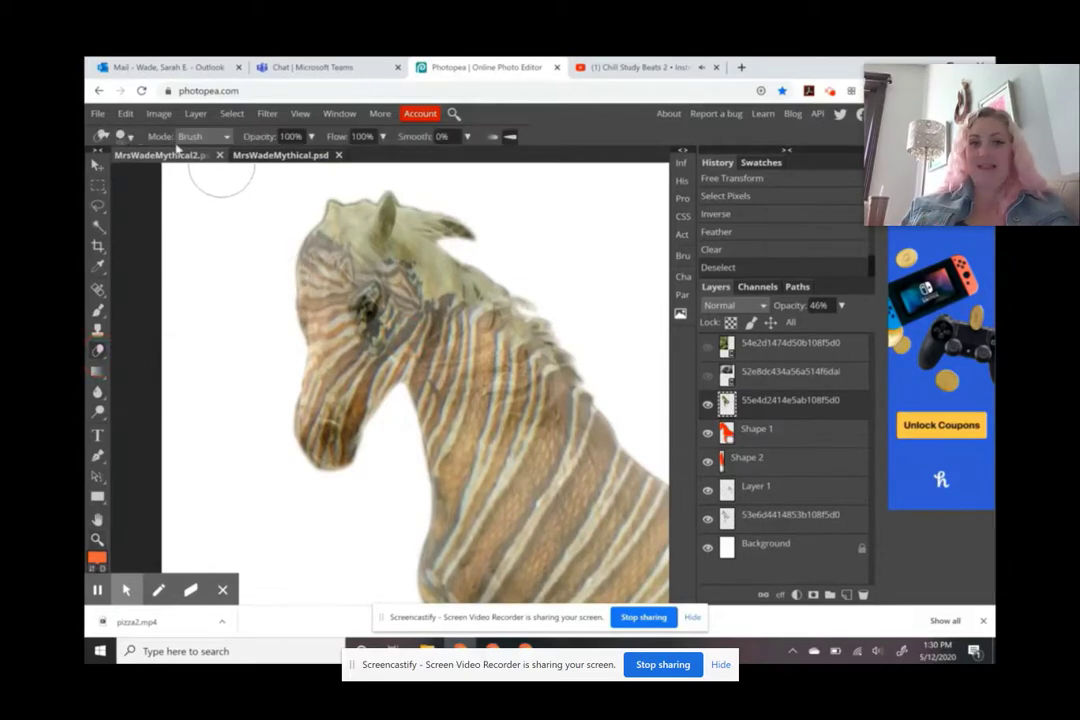
left_click(131, 137)
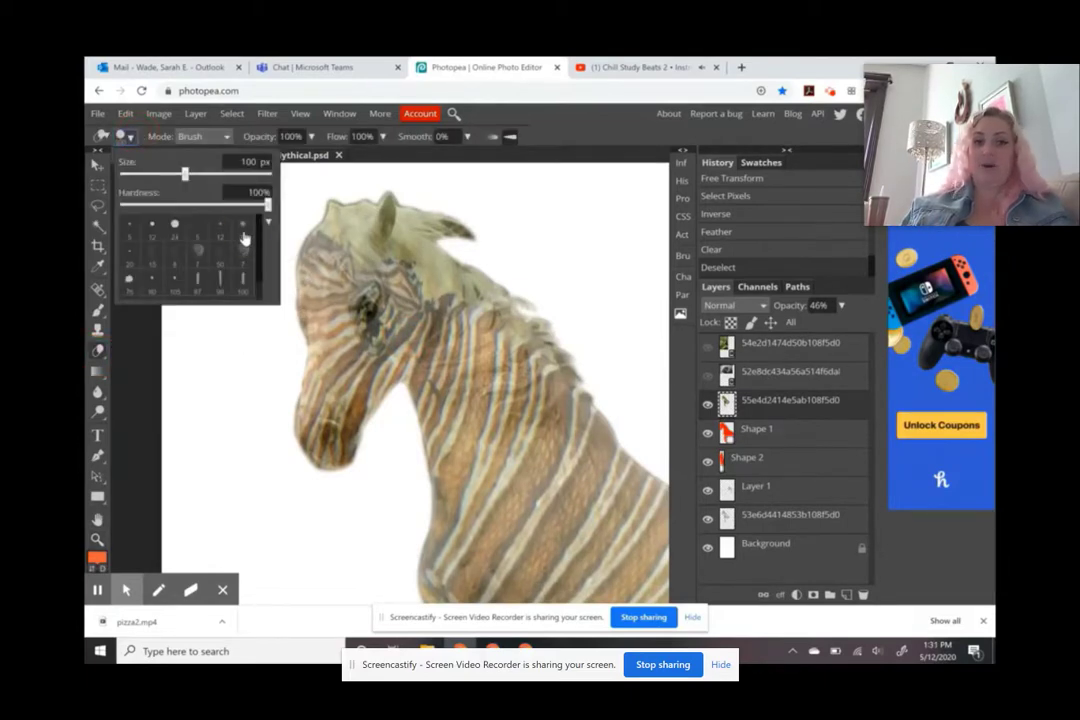
left_click(540, 127)
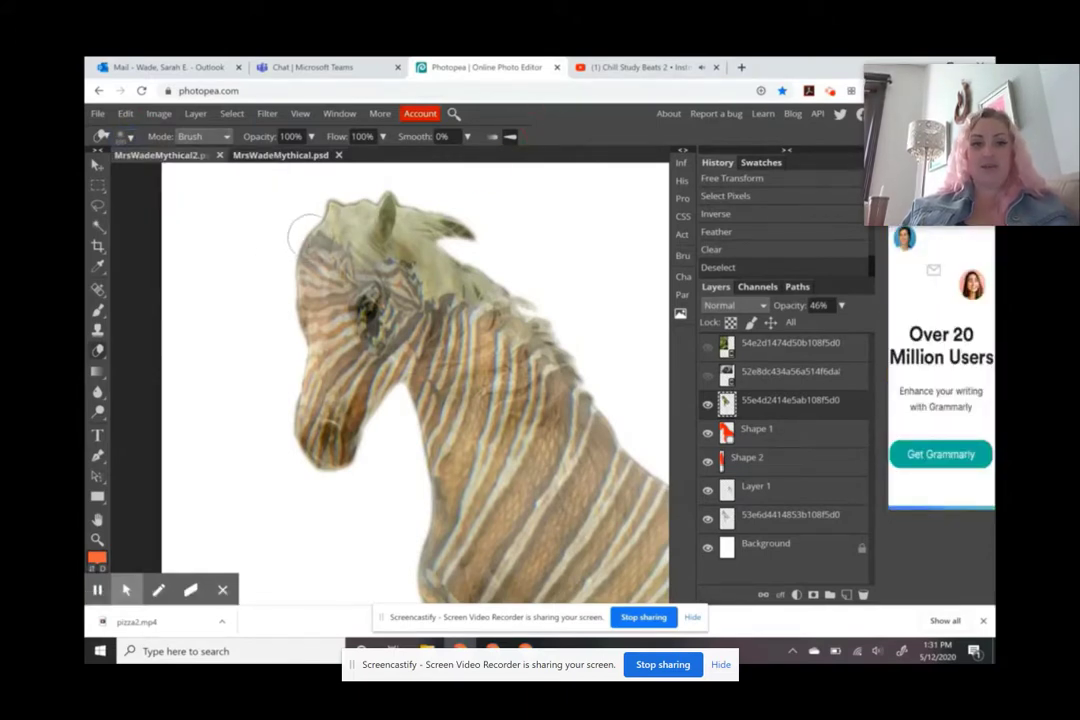
left_click(796, 410)
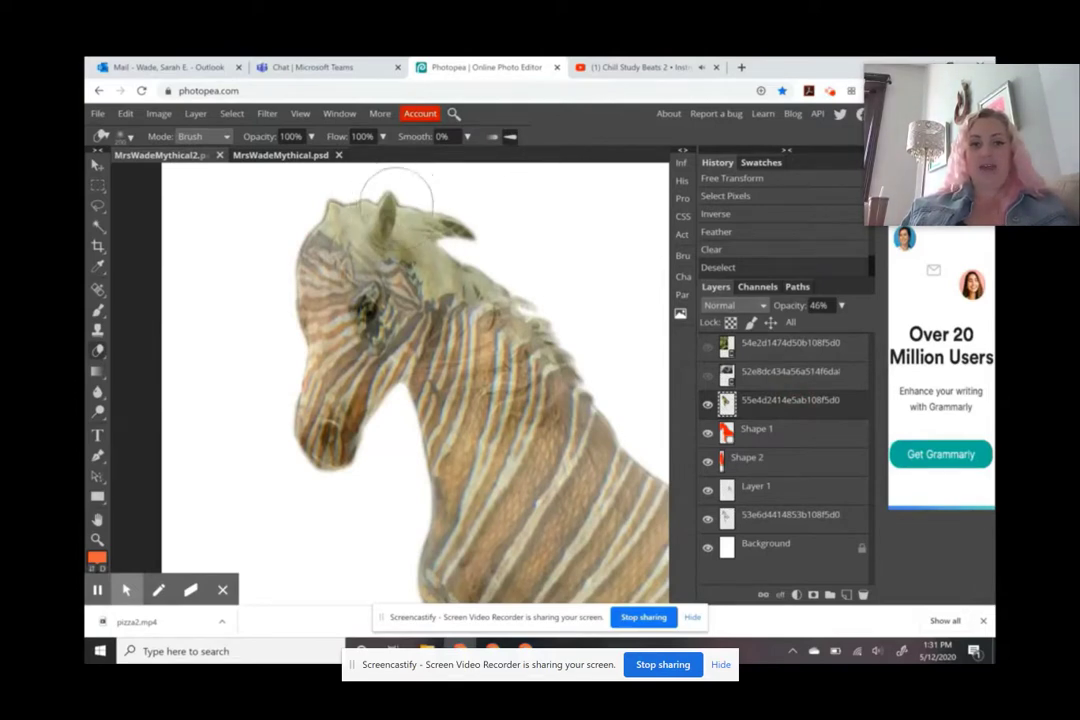
mouse_move(390, 200)
left_mouse_down()
mouse_move(347, 211)
mouse_move(396, 204)
mouse_move(449, 227)
mouse_move(334, 240)
mouse_move(284, 302)
mouse_move(311, 299)
mouse_move(409, 208)
mouse_move(453, 245)
mouse_move(429, 265)
mouse_move(416, 250)
mouse_move(361, 300)
mouse_move(356, 310)
mouse_move(386, 315)
mouse_move(386, 325)
mouse_move(353, 310)
mouse_move(391, 325)
mouse_move(383, 350)
mouse_move(352, 318)
left_mouse_up()
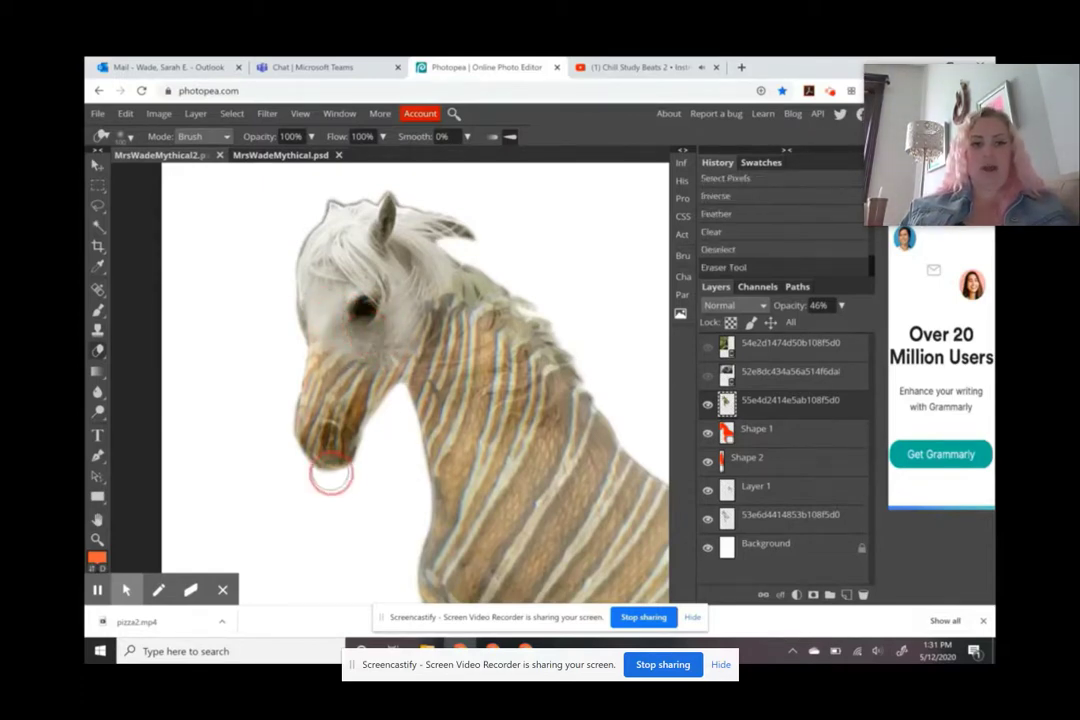
mouse_move(330, 475)
left_mouse_down()
mouse_move(316, 436)
mouse_move(309, 465)
mouse_move(333, 470)
left_mouse_up()
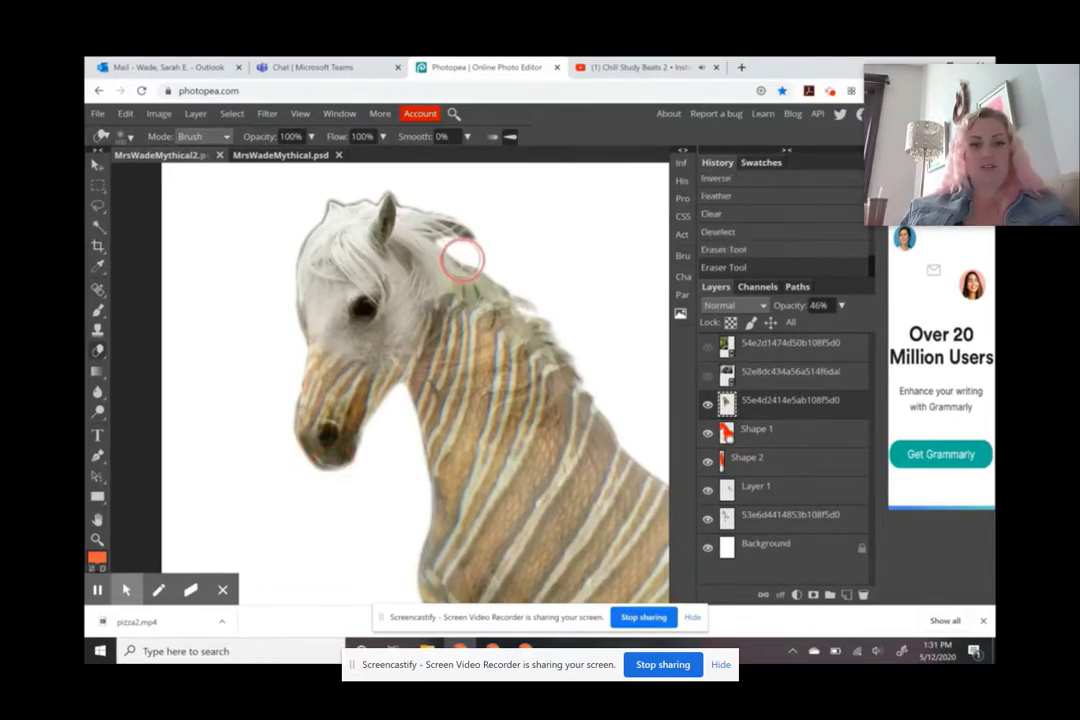
Erase the lionfish texture from the horse's mane, jawline and upper neck so the white hair shows through
mouse_move(449, 271)
left_mouse_down()
mouse_move(511, 285)
mouse_move(443, 279)
mouse_move(514, 296)
mouse_move(557, 324)
mouse_move(483, 287)
mouse_move(490, 302)
mouse_move(445, 305)
left_mouse_up()
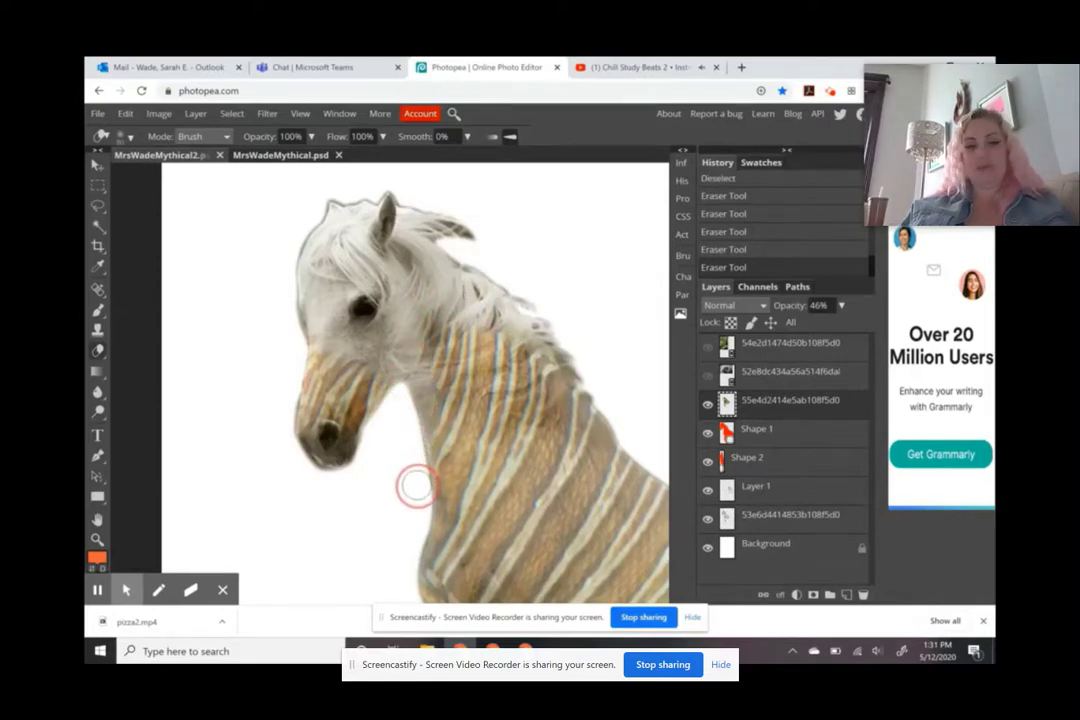
mouse_move(415, 309)
left_mouse_down()
mouse_move(429, 318)
mouse_move(423, 348)
left_mouse_up()
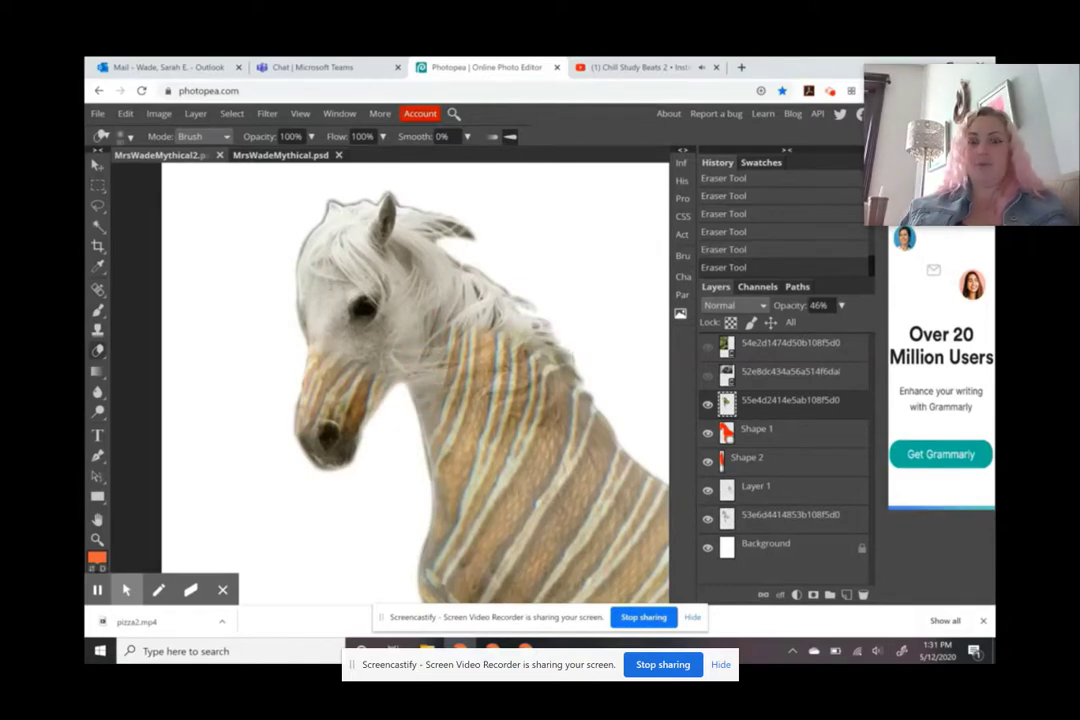
mouse_move(472, 292)
left_mouse_down()
mouse_move(458, 325)
mouse_move(512, 395)
mouse_move(500, 310)
mouse_move(513, 333)
mouse_move(494, 362)
mouse_move(431, 355)
mouse_move(475, 315)
mouse_move(504, 355)
mouse_move(535, 337)
mouse_move(572, 358)
mouse_move(470, 310)
mouse_move(445, 320)
mouse_move(506, 356)
left_mouse_up()
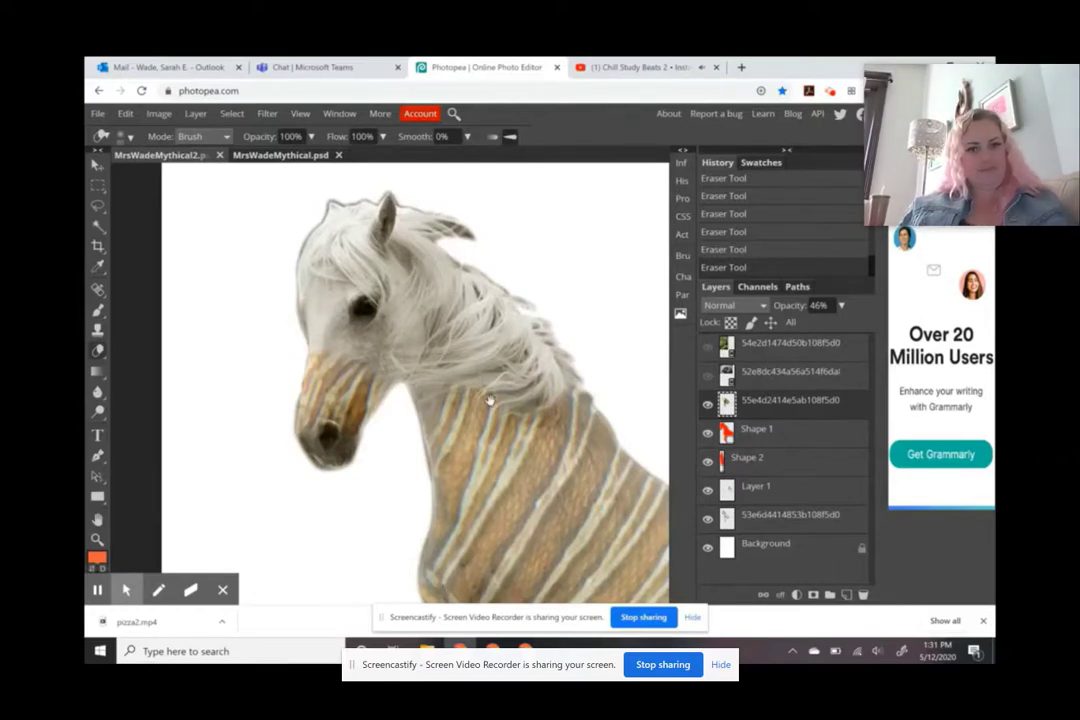
scroll(490, 400, "down", 5)
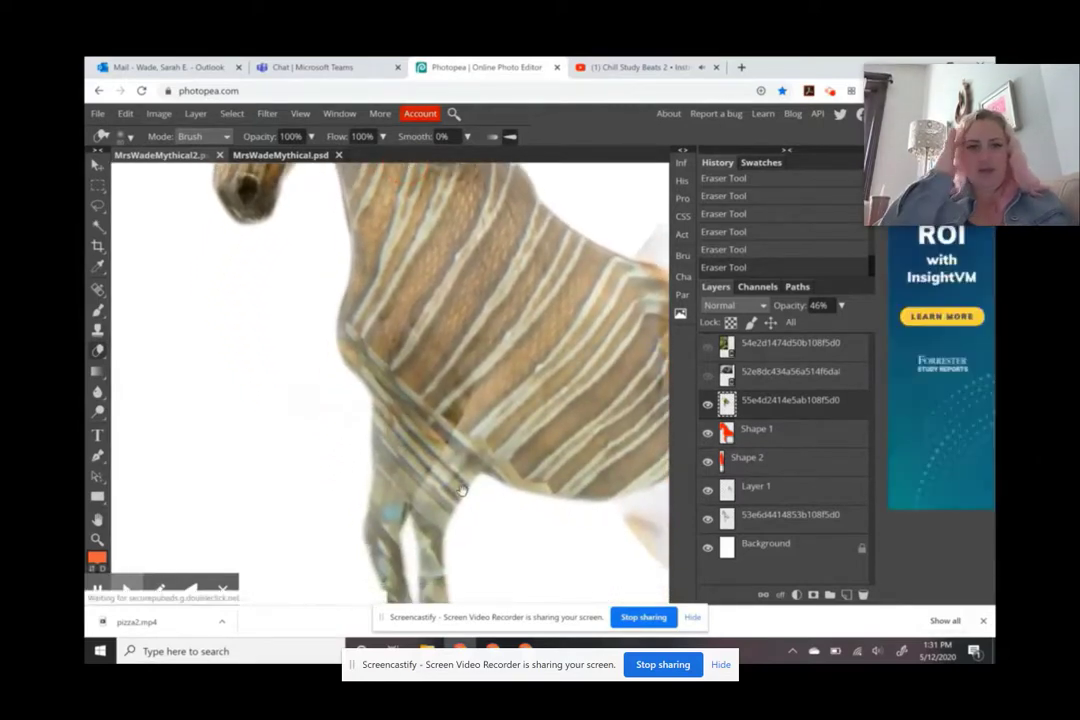
scroll(462, 490, "down", 3)
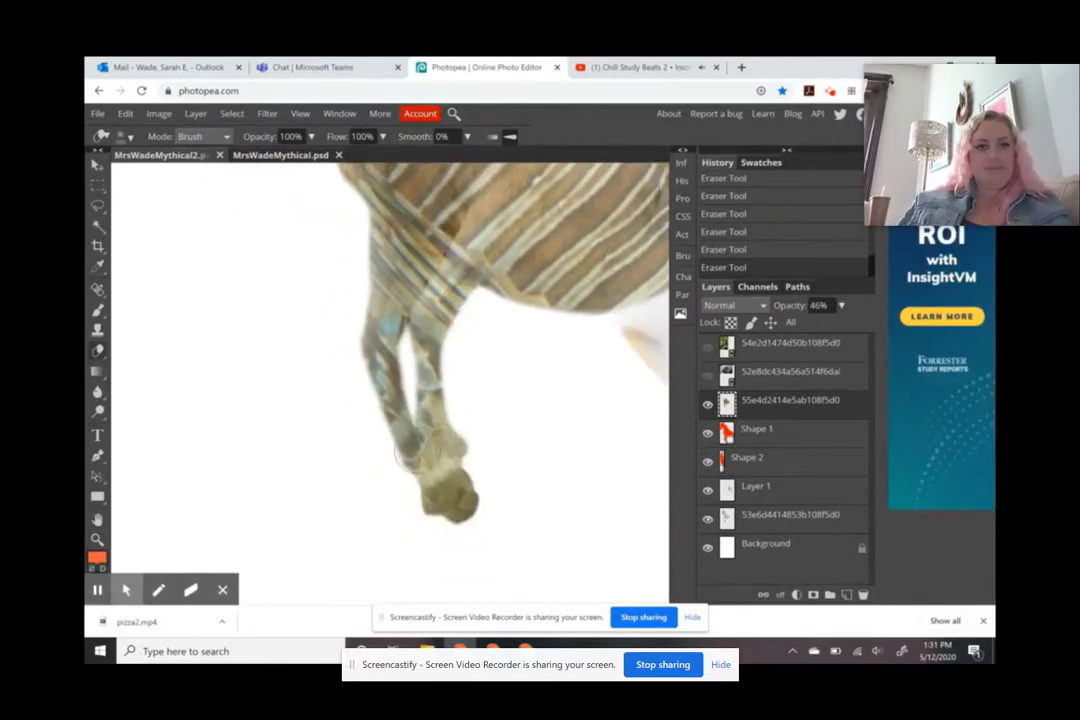
Erase the lionfish texture from the horse's front legs and soften its edges along the chest, belly and koi body
mouse_move(469, 478)
left_mouse_down()
mouse_move(347, 346)
mouse_move(357, 299)
mouse_move(420, 328)
mouse_move(405, 315)
mouse_move(424, 301)
mouse_move(470, 306)
left_mouse_up()
scroll(448, 290, "up", 3)
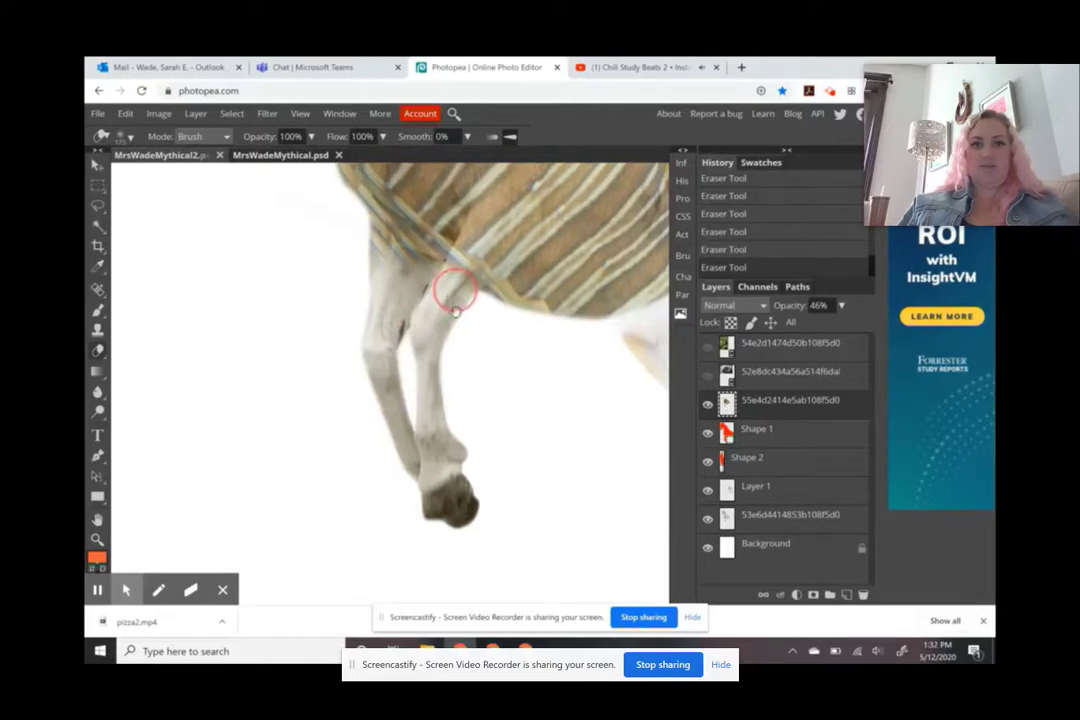
mouse_move(470, 430)
left_mouse_down()
mouse_move(408, 379)
mouse_move(428, 406)
mouse_move(383, 352)
mouse_move(334, 270)
mouse_move(332, 242)
mouse_move(372, 371)
mouse_move(398, 413)
mouse_move(393, 378)
mouse_move(478, 467)
mouse_move(466, 415)
mouse_move(501, 454)
mouse_move(586, 474)
mouse_move(448, 421)
mouse_move(518, 379)
left_mouse_up()
left_click_drag(514, 370, 325, 370)
mouse_move(583, 310)
left_mouse_down()
mouse_move(505, 207)
mouse_move(558, 258)
mouse_move(572, 317)
mouse_move(576, 376)
mouse_move(542, 442)
mouse_move(556, 315)
mouse_move(578, 357)
left_mouse_up()
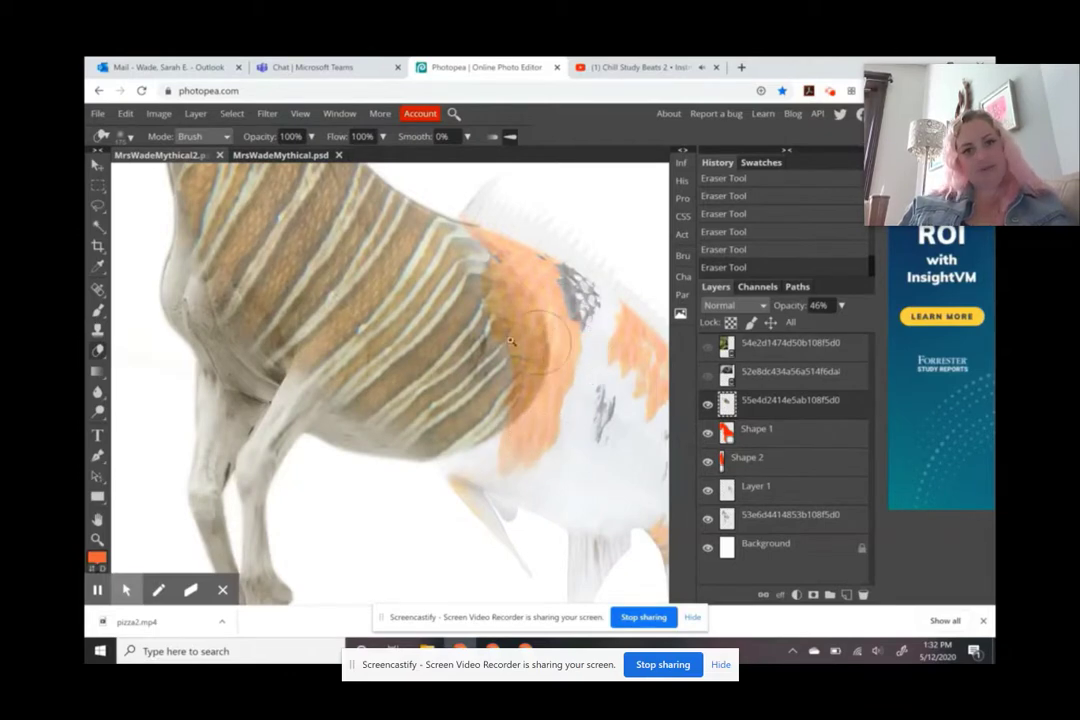
key("z")
scroll(480, 318, "down", 3)
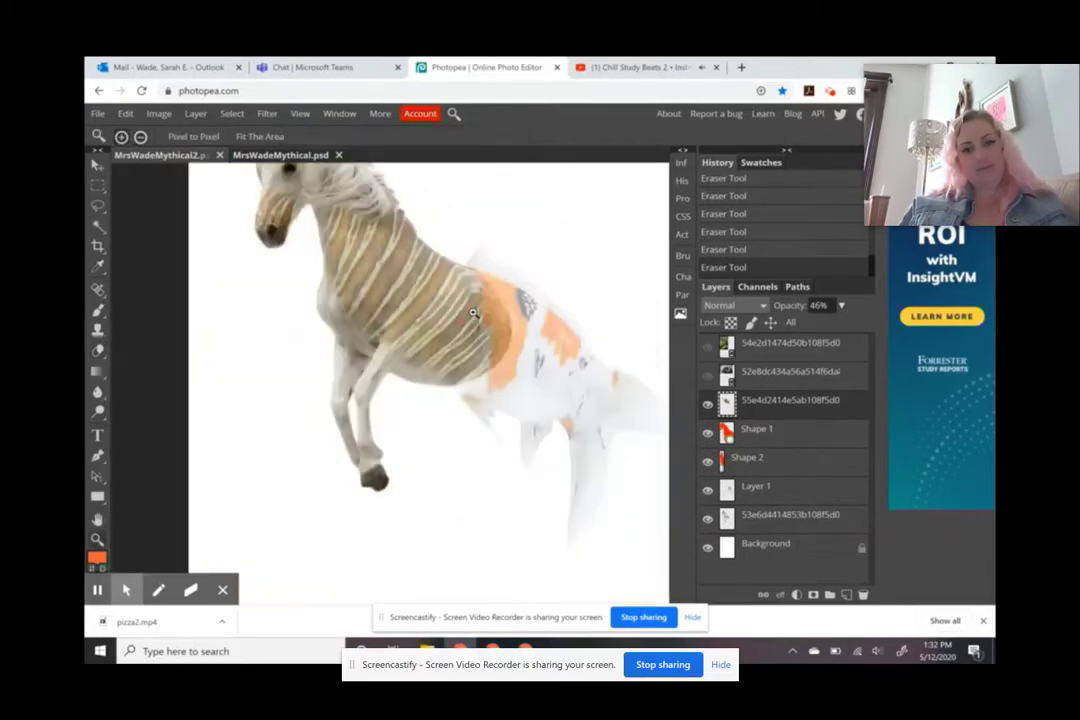
left_click_drag(396, 227, 460, 341)
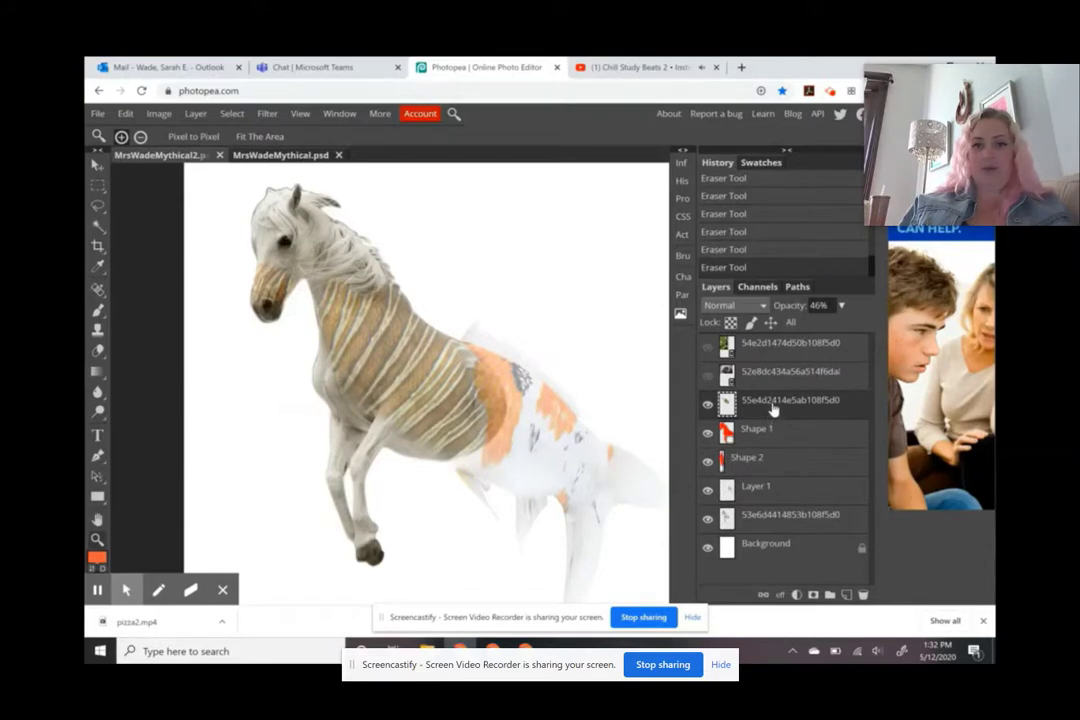
left_click(709, 405)
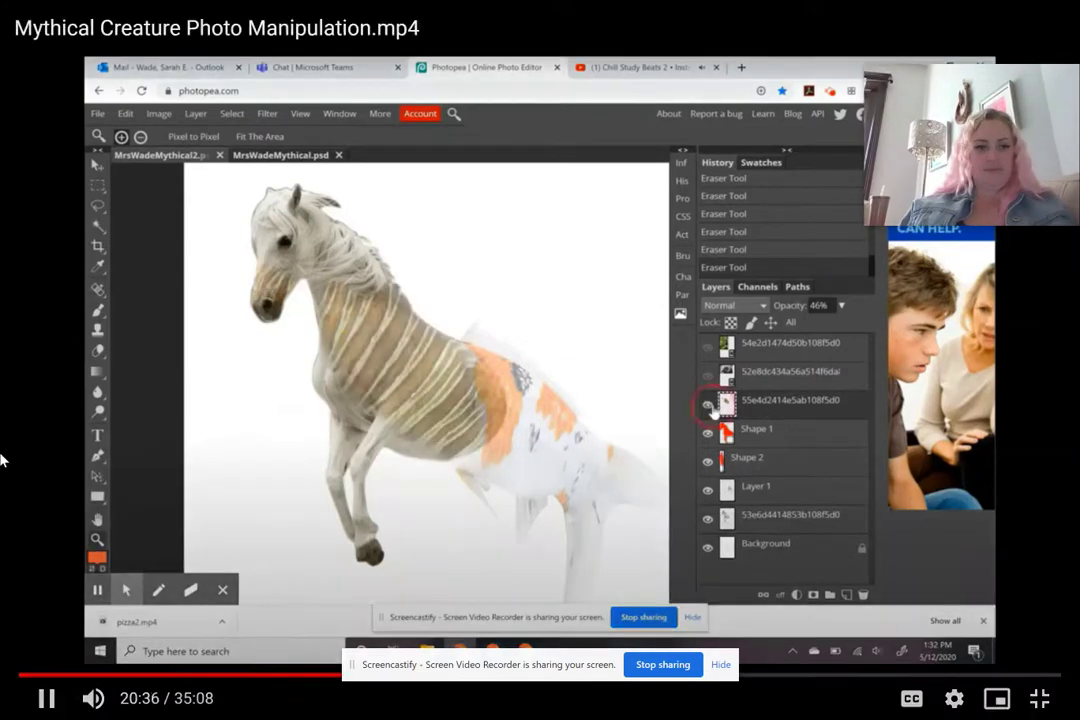
left_click(48, 699)
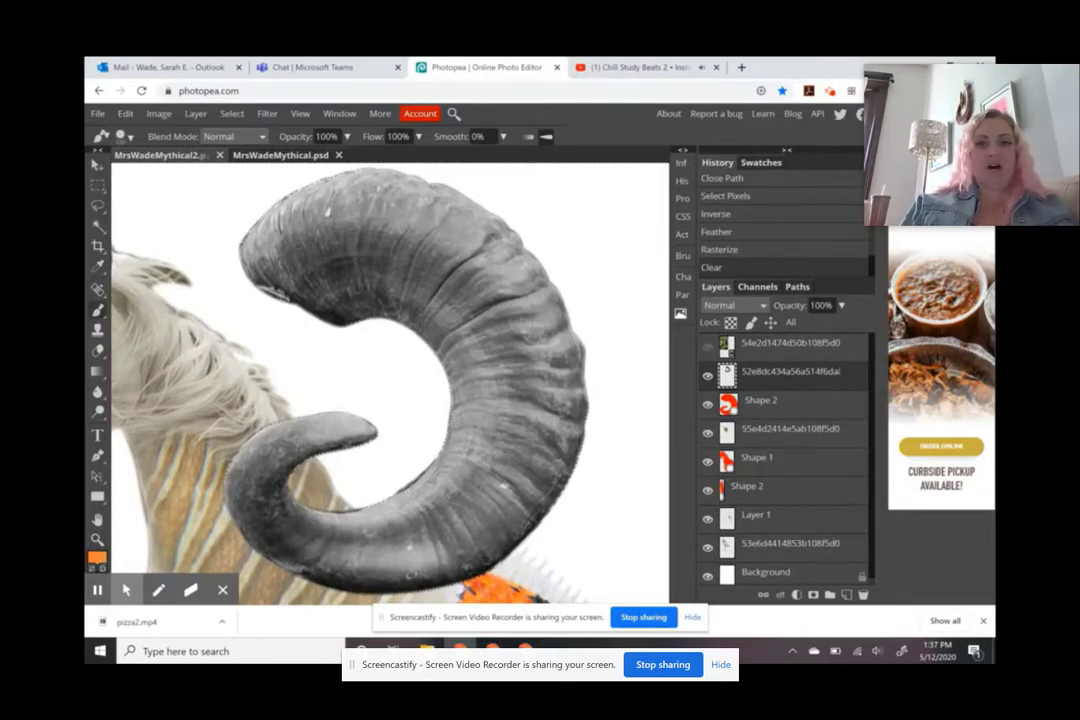
Set the Brush tool to 48% opacity and choose a soft brush tip for coloring the horn
left_click(346, 137)
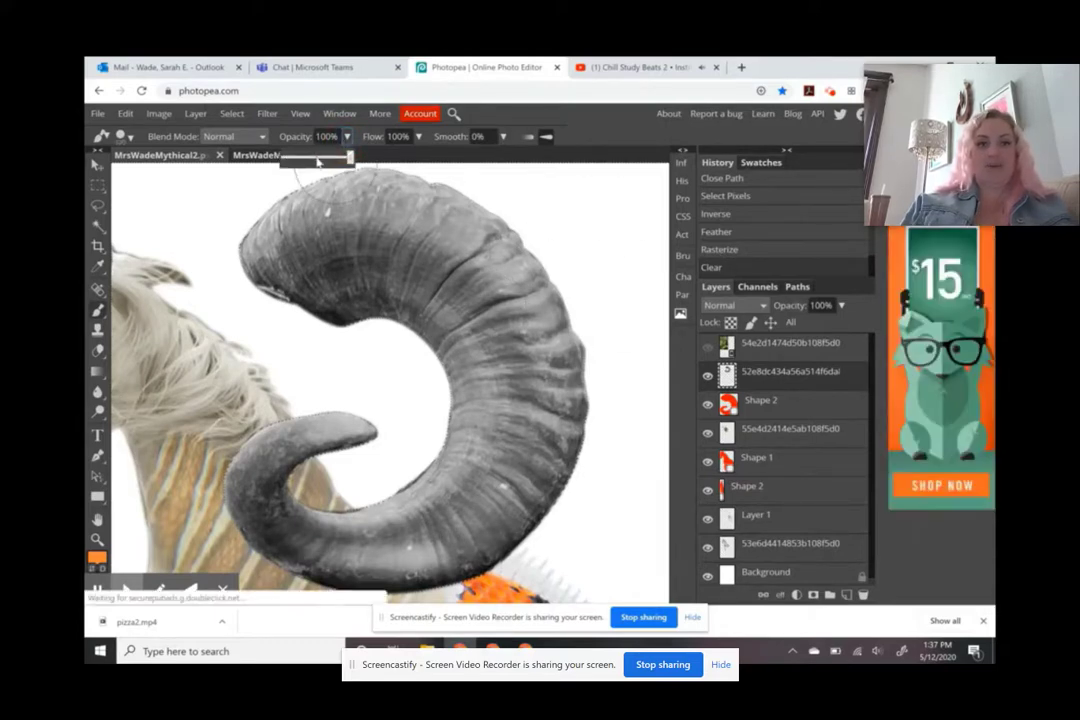
left_click(317, 161)
left_click(124, 136)
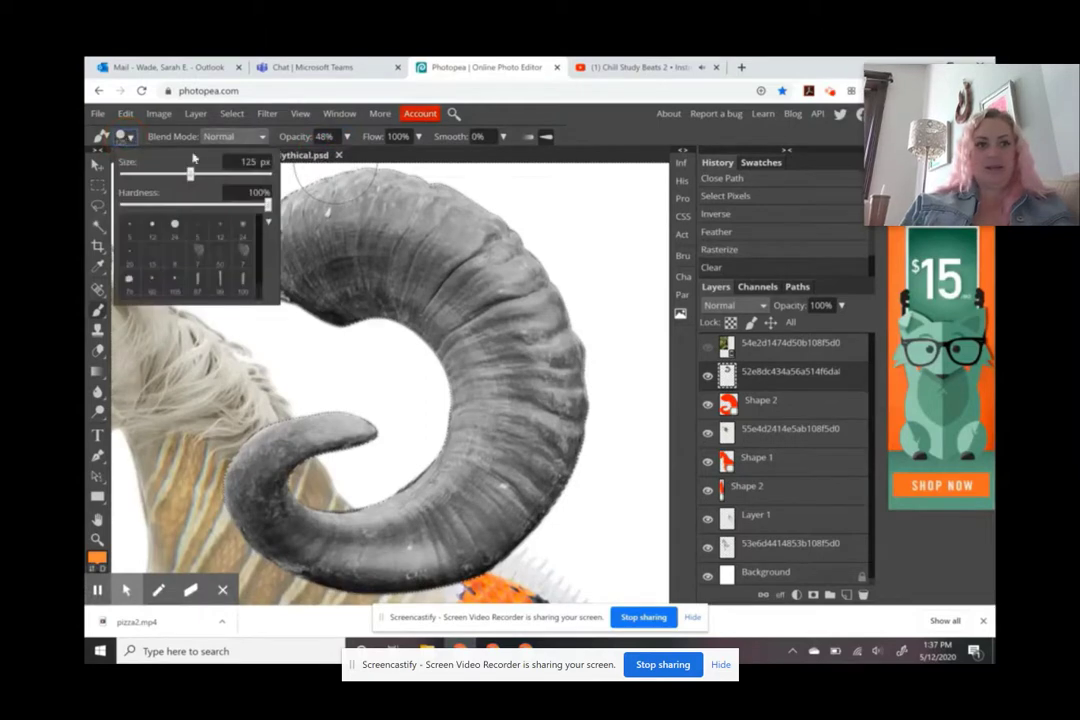
left_click(242, 245)
left_click(529, 114)
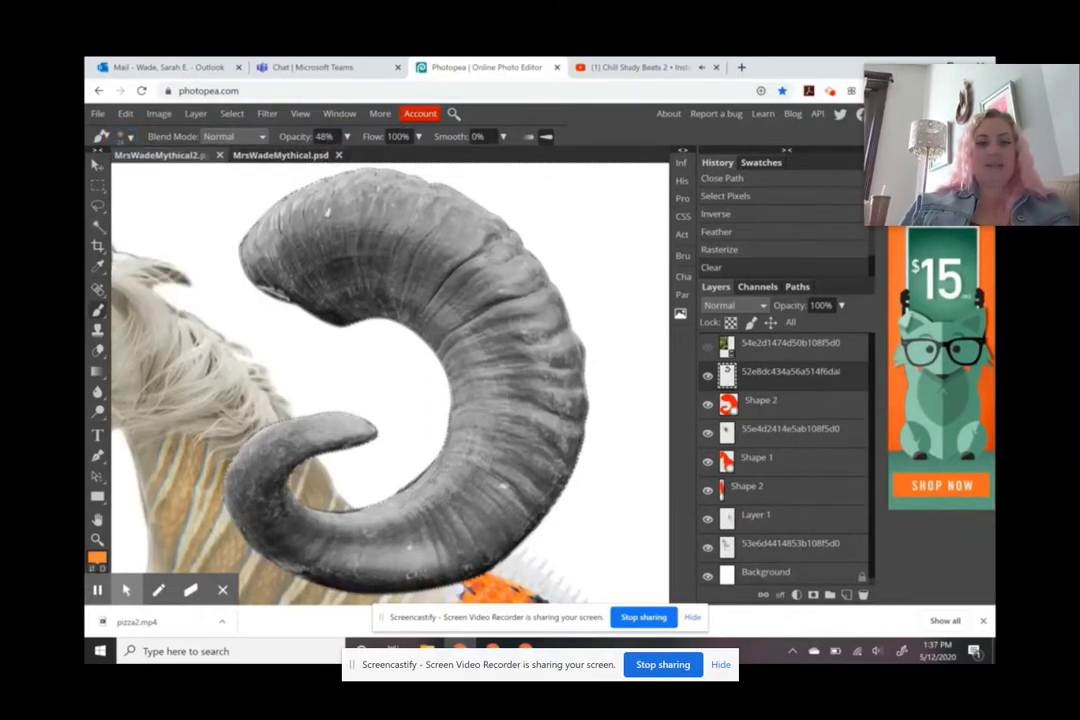
Undo the orange stroke painted outside the horn, and invert the selection to cover the horn itself
mouse_move(300, 285)
left_mouse_down()
mouse_move(218, 255)
mouse_move(205, 215)
left_mouse_up()
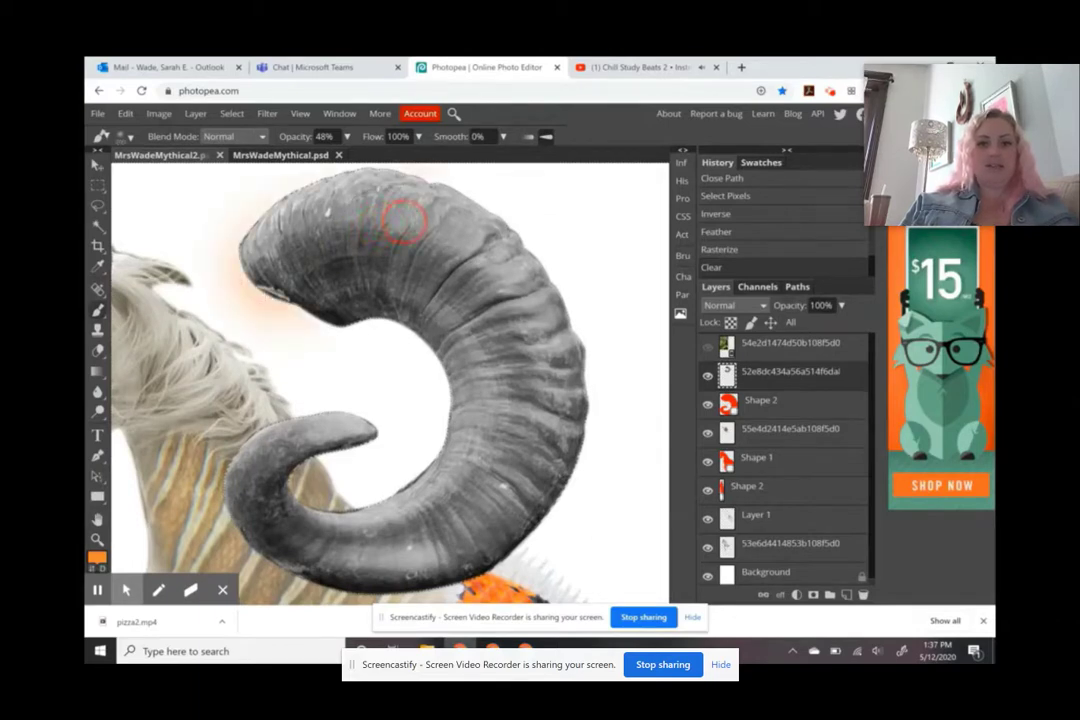
key("ctrl+z")
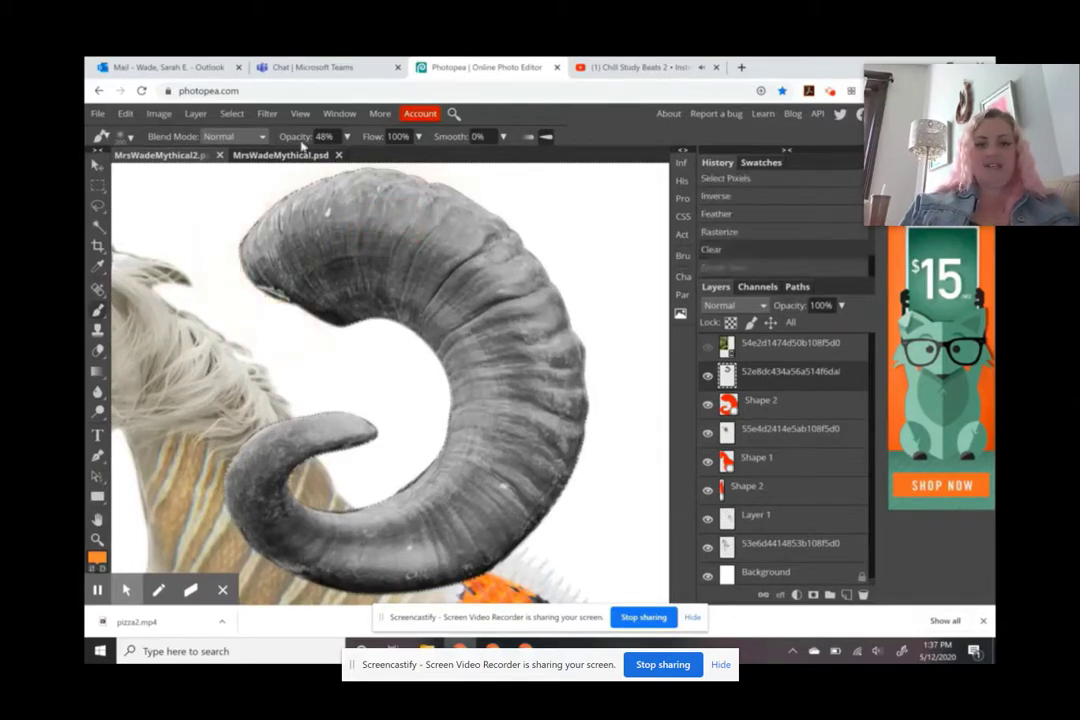
left_click(231, 113)
left_click(240, 175)
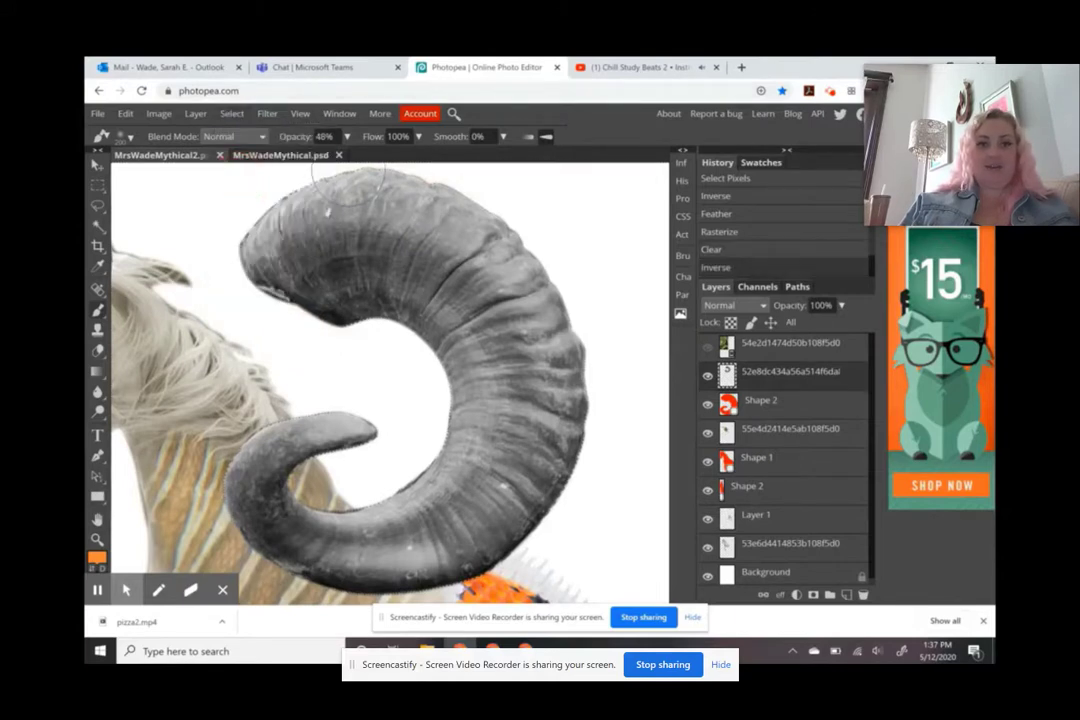
Undo the test stroke and paint translucent orange along the horn's whole curve, from its base to the tip
mouse_move(228, 252)
left_mouse_down()
mouse_move(289, 268)
mouse_move(275, 215)
mouse_move(355, 200)
mouse_move(410, 210)
mouse_move(465, 264)
left_mouse_up()
key("ctrl+z")
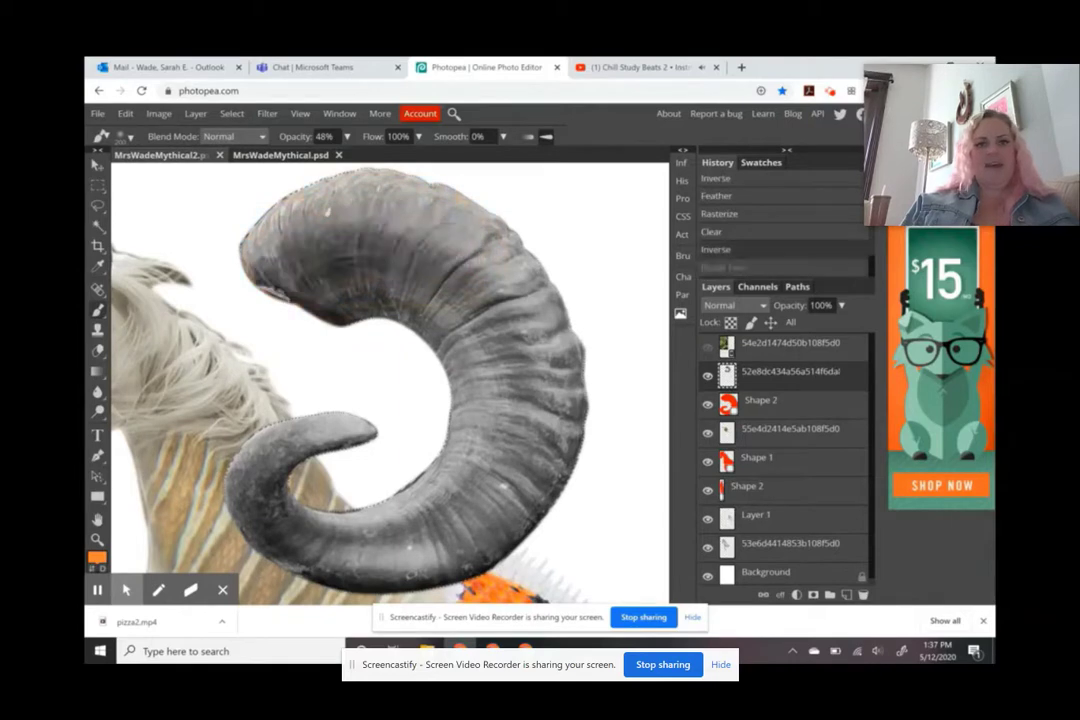
mouse_move(255, 255)
left_mouse_down()
mouse_move(285, 262)
mouse_move(305, 218)
mouse_move(360, 215)
mouse_move(439, 268)
mouse_move(495, 340)
mouse_move(515, 405)
mouse_move(507, 487)
mouse_move(425, 520)
mouse_move(310, 522)
mouse_move(270, 517)
mouse_move(235, 470)
mouse_move(262, 440)
mouse_move(357, 474)
mouse_move(340, 445)
left_mouse_up()
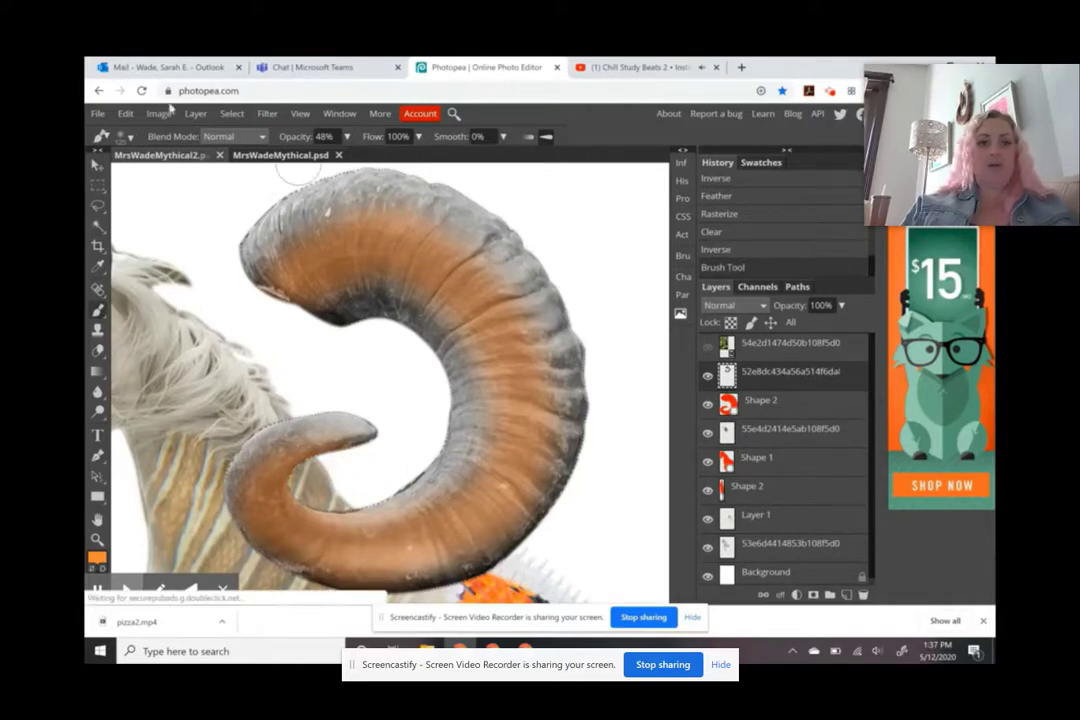
Apply Brightness/Contrast to the painted horn with brightness 32 and contrast about 88, and deselect it
left_click(229, 114)
mouse_move(203, 116)
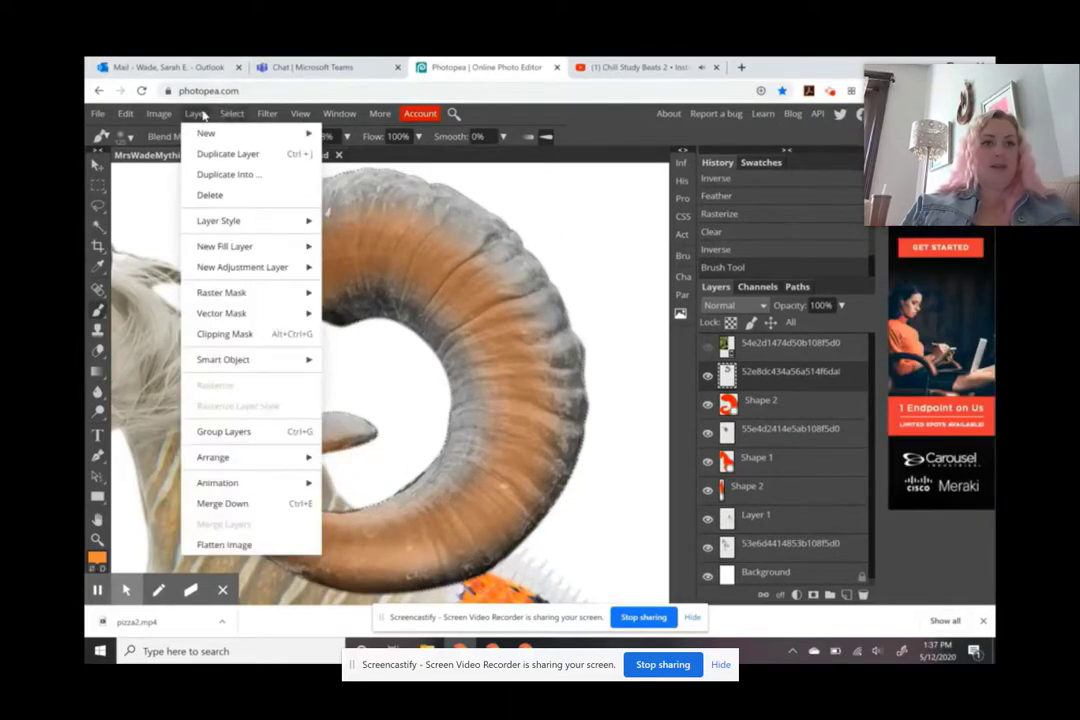
mouse_move(159, 116)
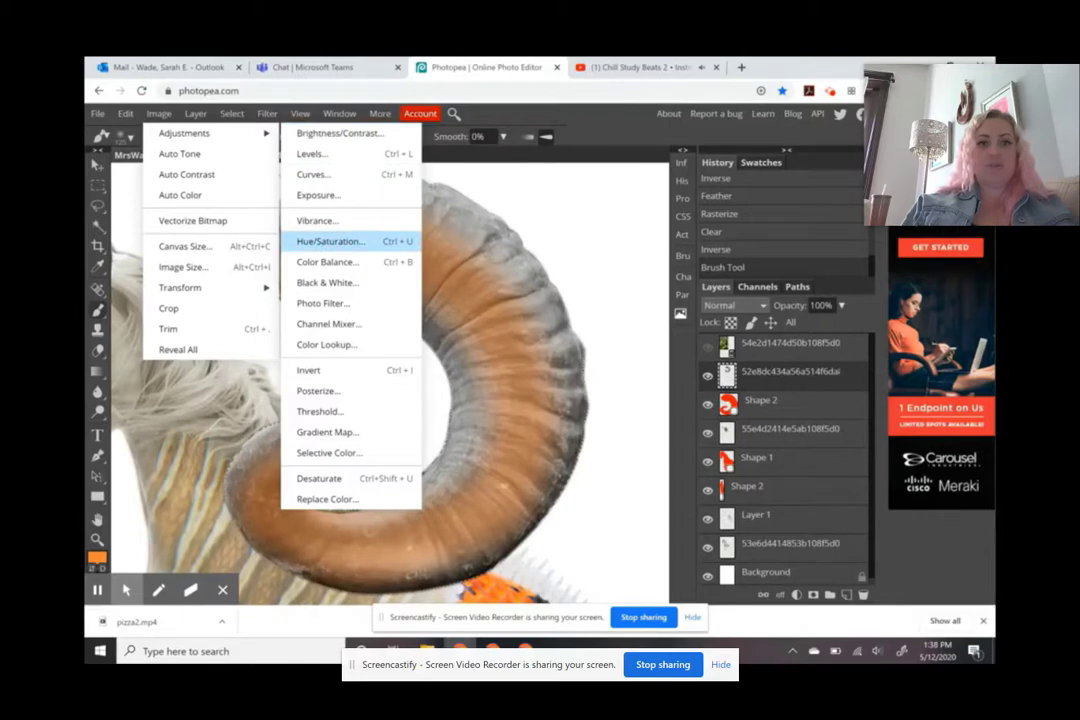
left_click(318, 133)
left_click_drag(359, 214, 766, 188)
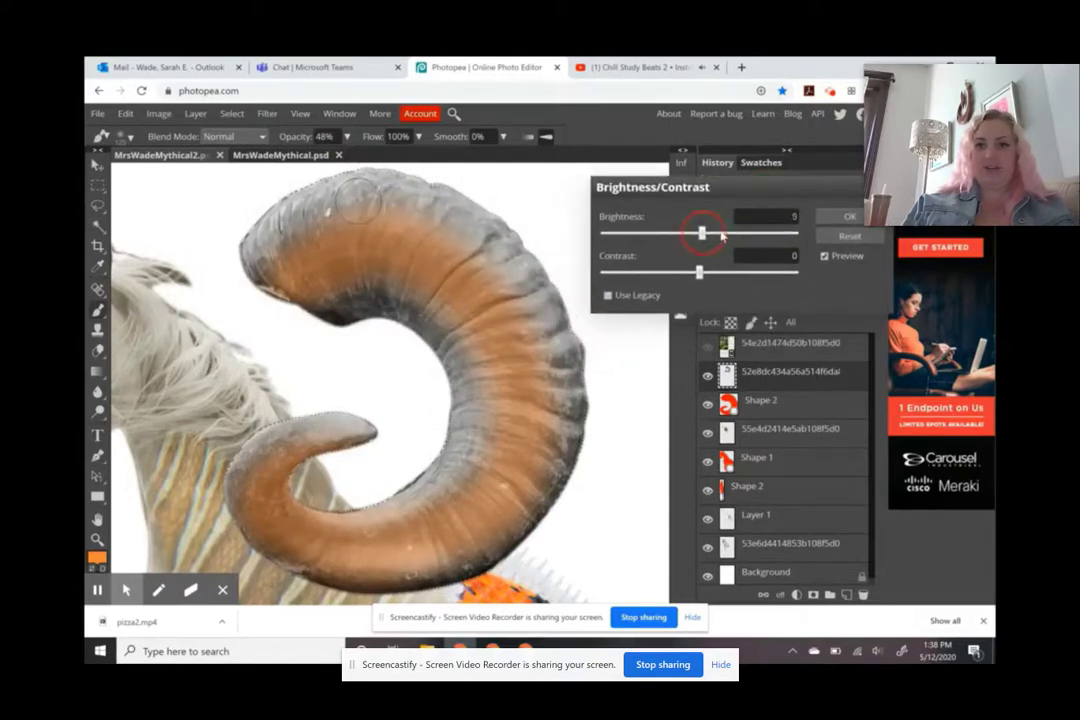
left_click_drag(702, 233, 783, 271)
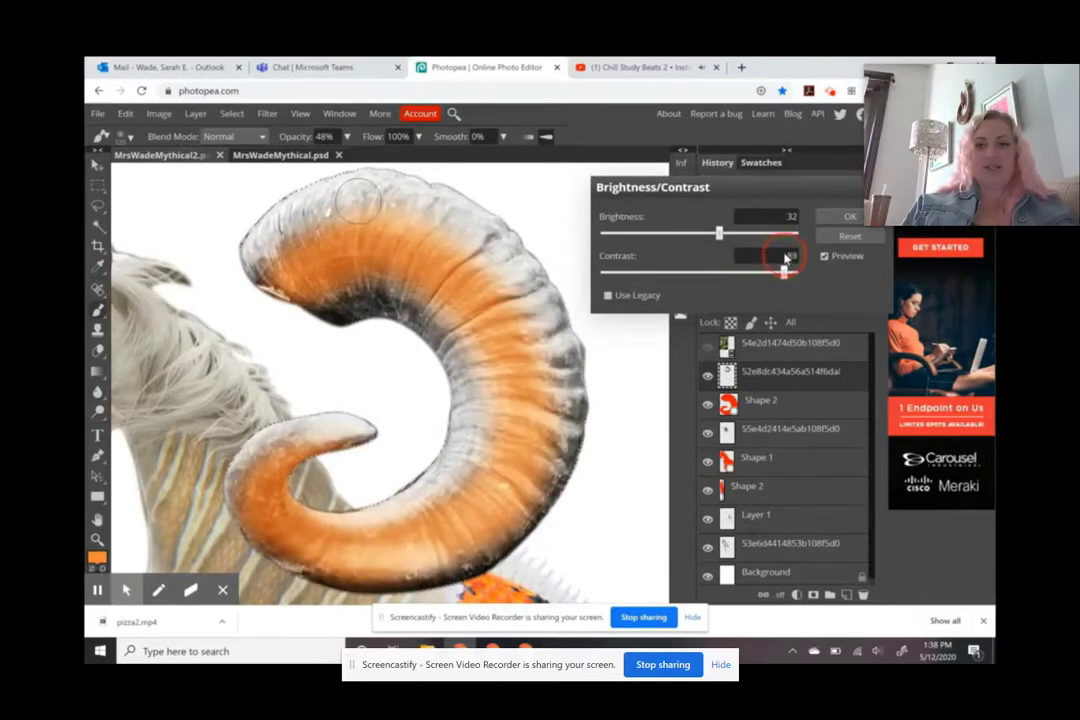
left_click(848, 217)
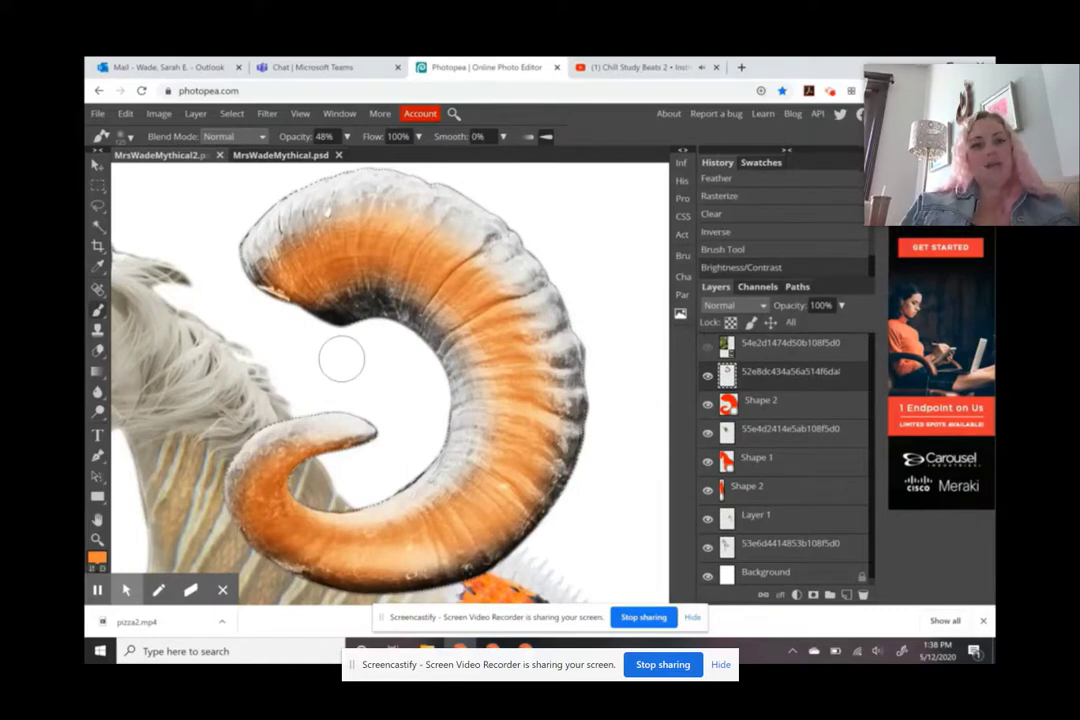
left_click(231, 113)
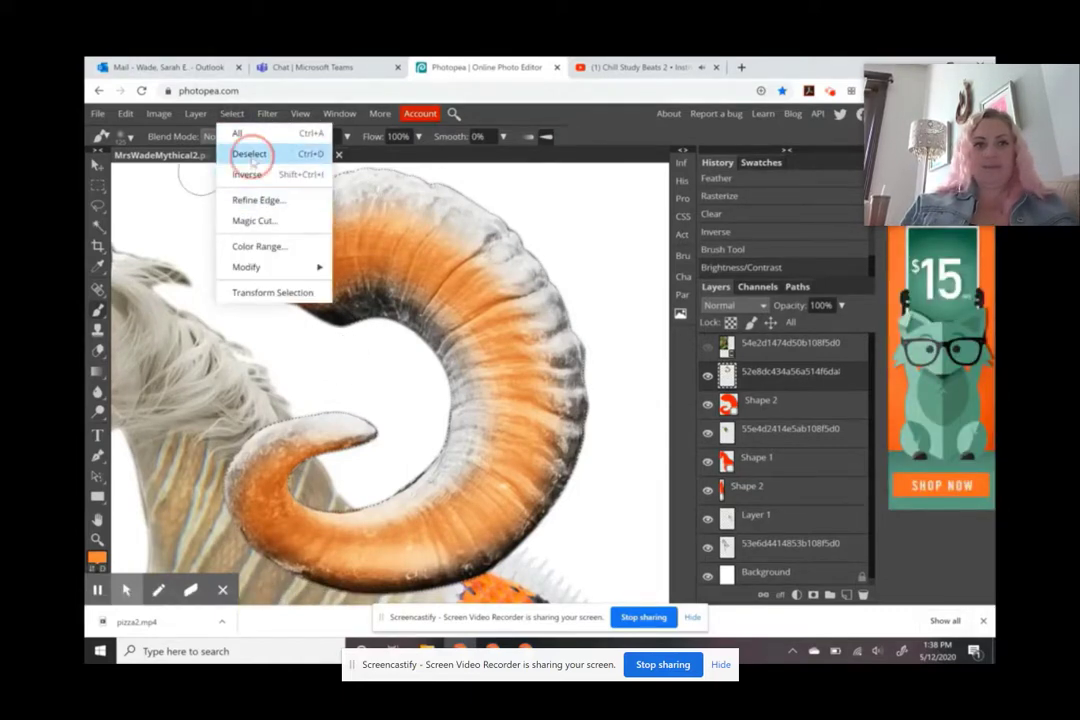
left_click(249, 153)
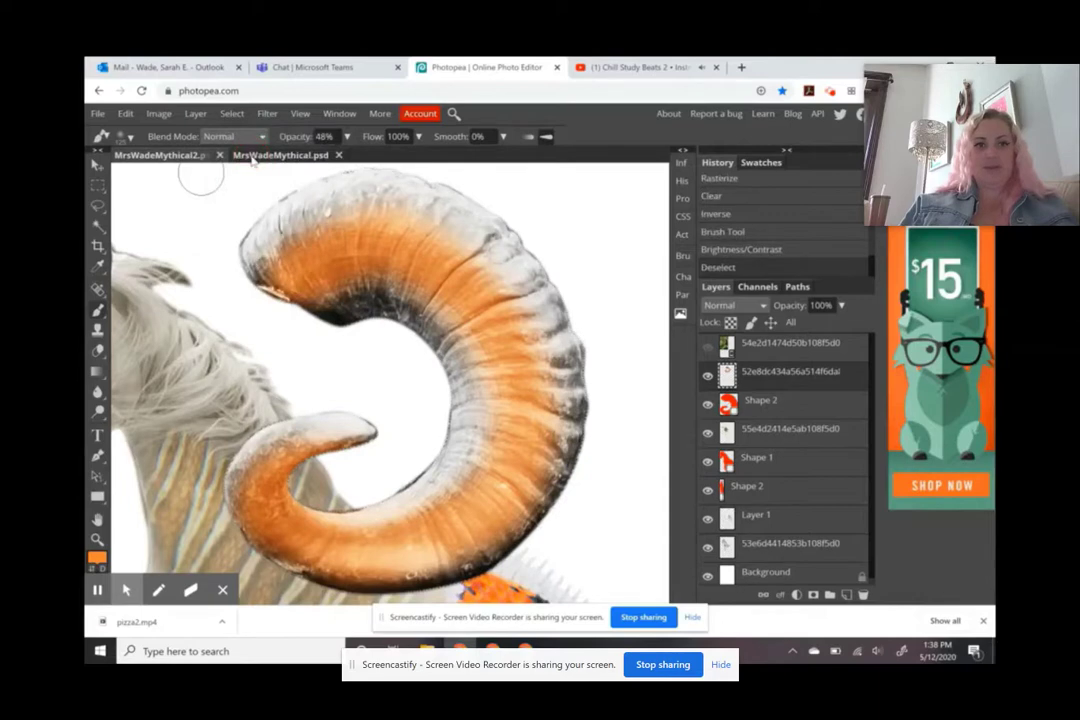
Shift the horn slightly downward and scale it proportionally to about 42.27% with Free Transform
key("z")
left_click(320, 280, "alt")
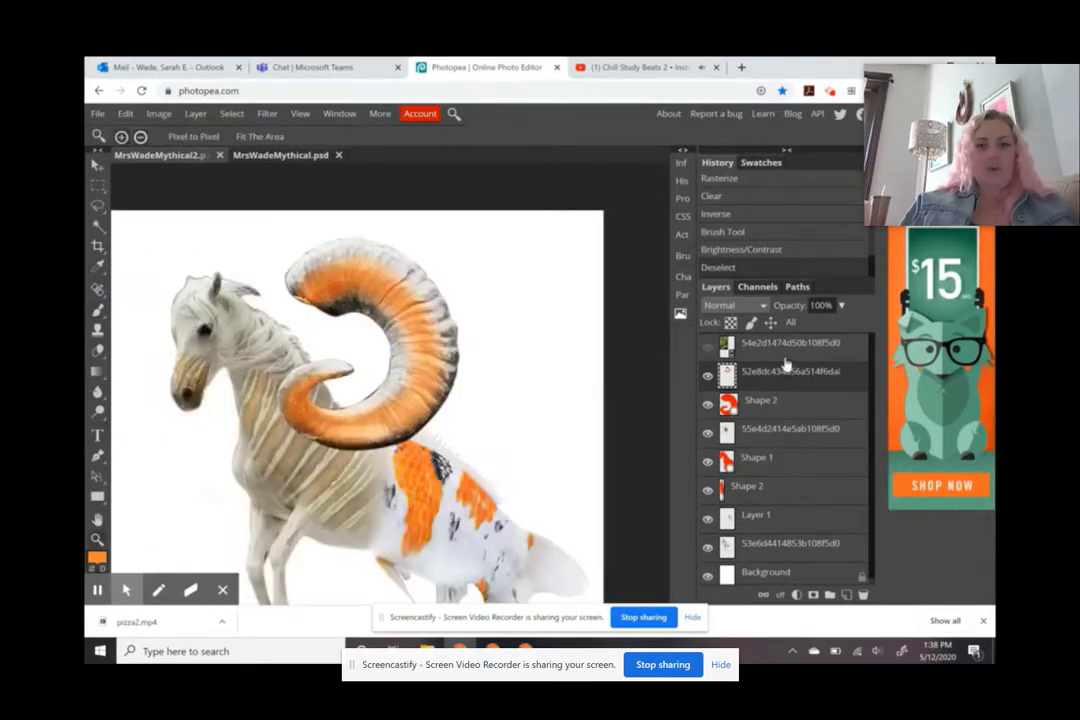
left_click(97, 168)
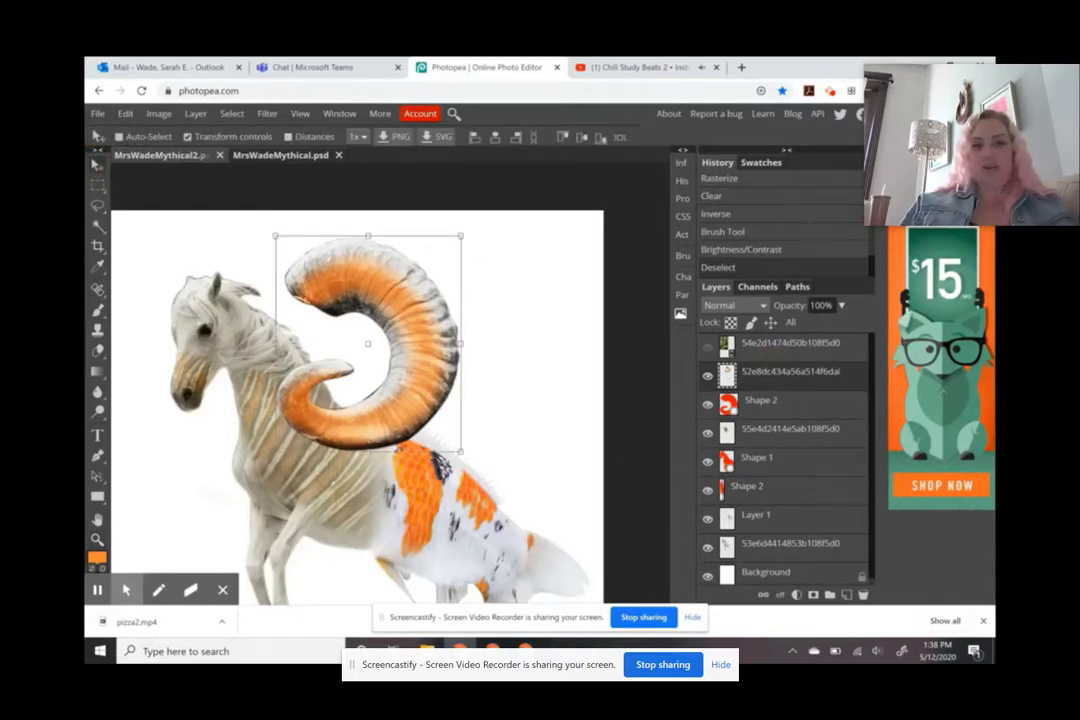
left_click_drag(458, 237, 458, 263)
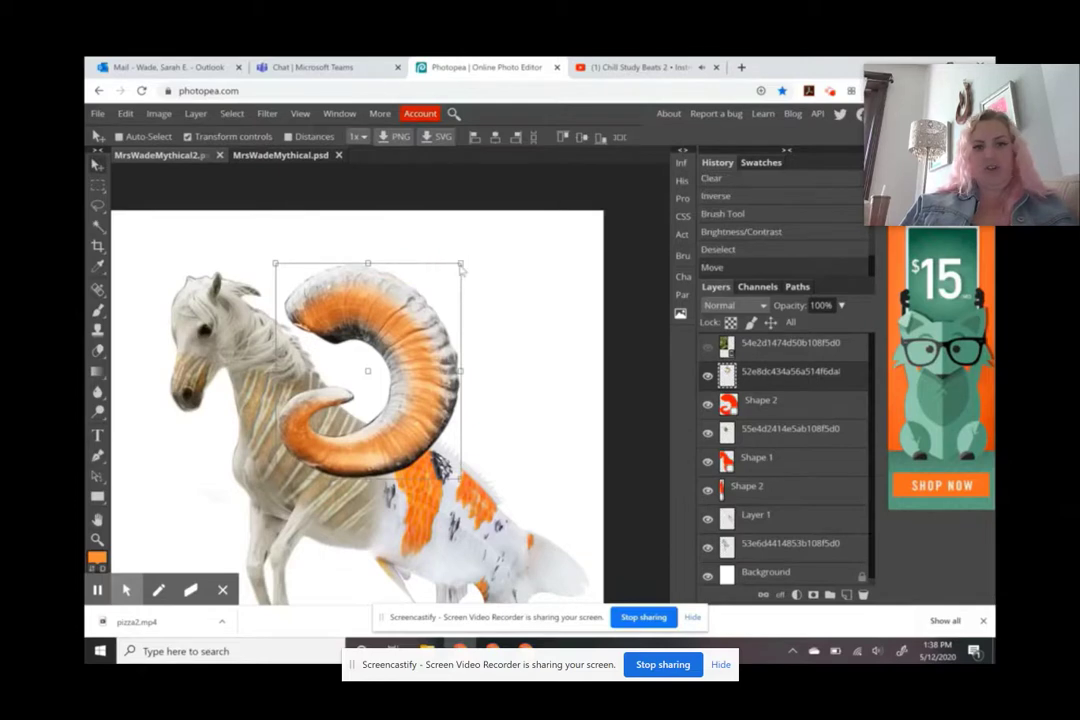
left_click_drag(460, 267, 354, 387)
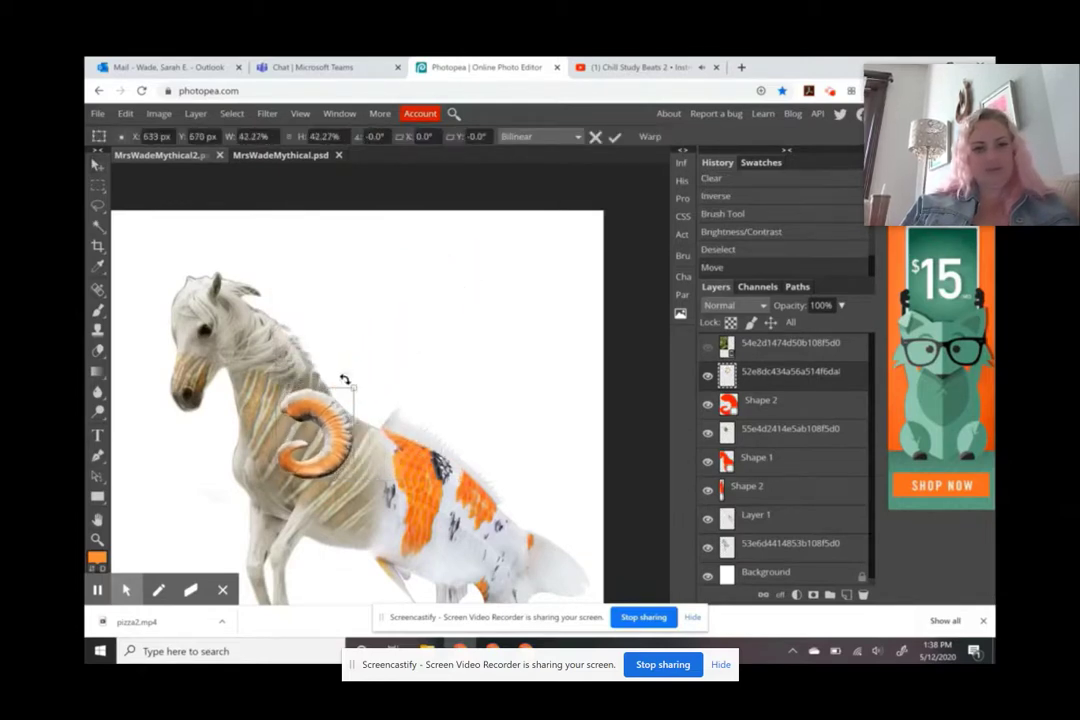
left_click(5, 419)
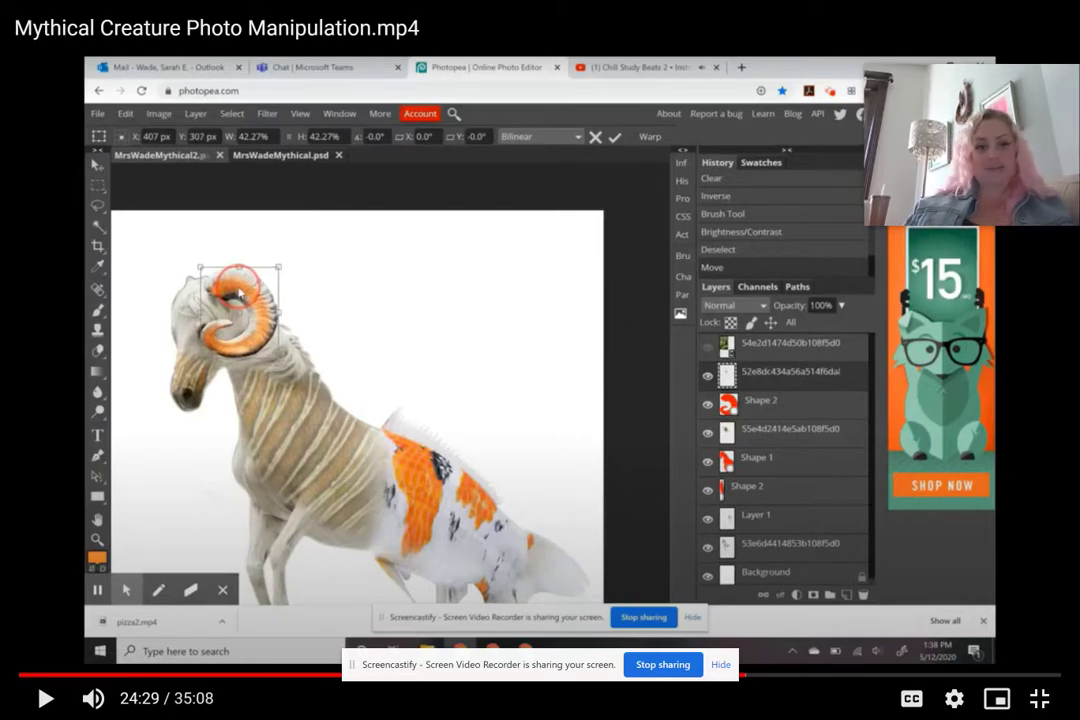
left_click(44, 699)
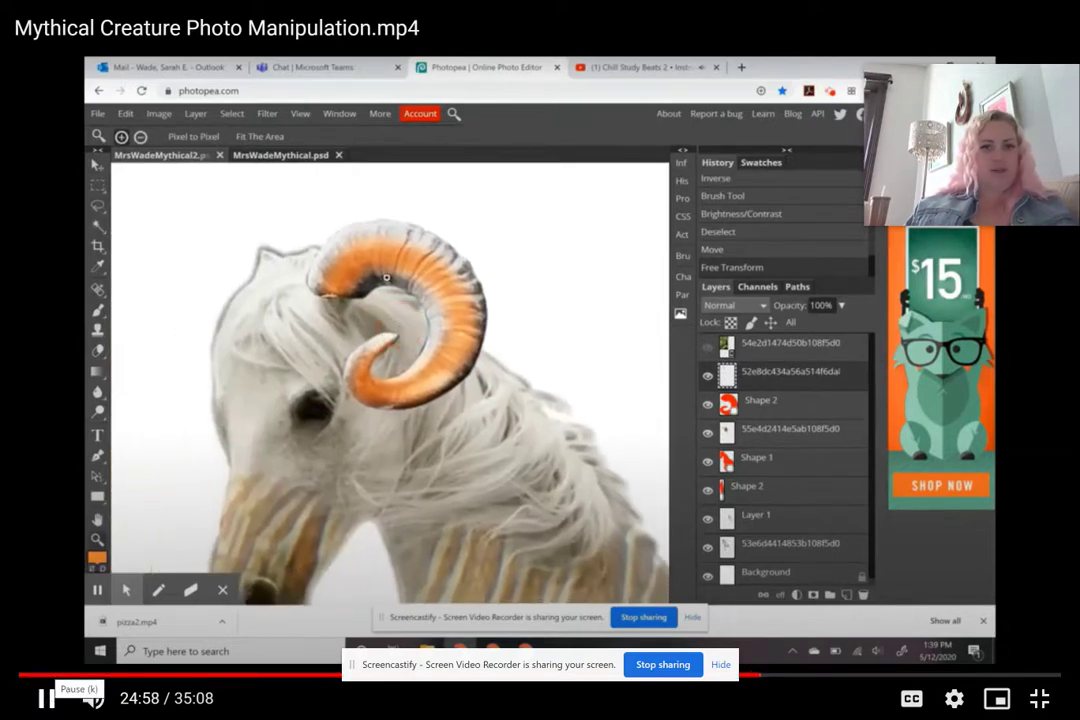
left_click(42, 700)
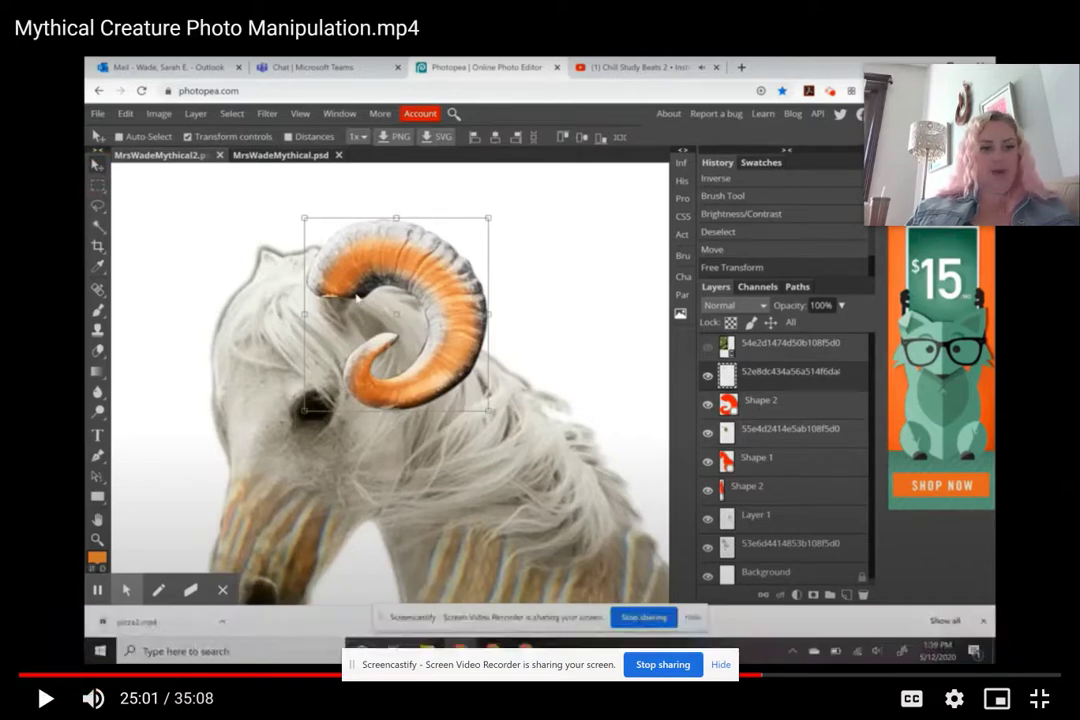
left_click(47, 698)
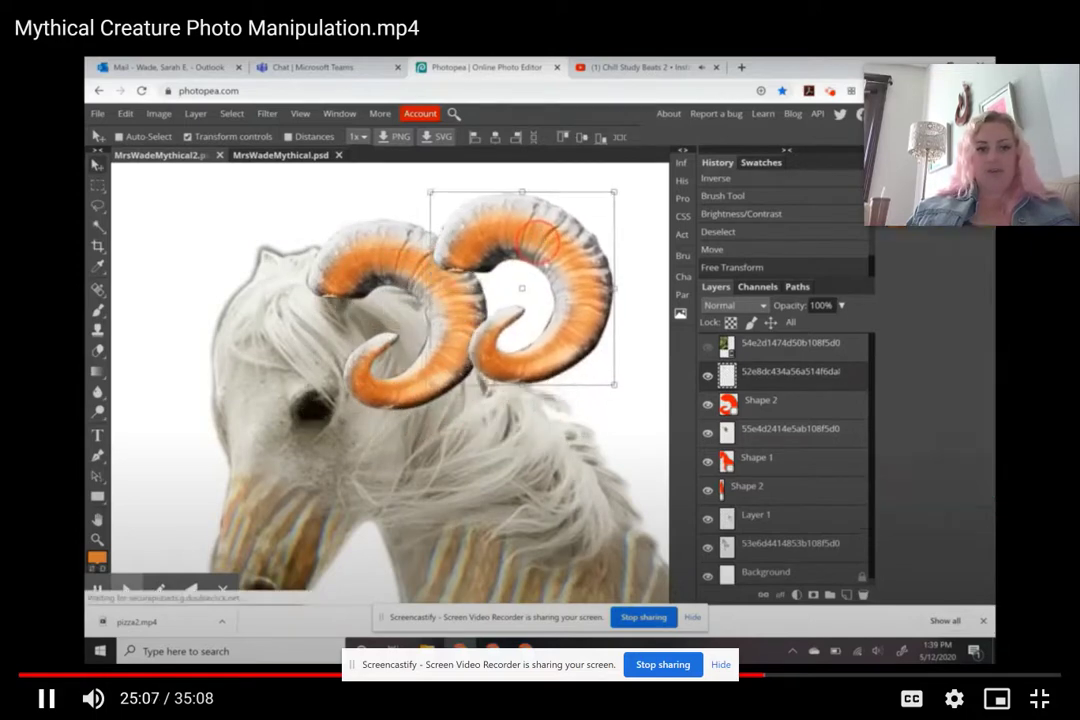
left_click(42, 700)
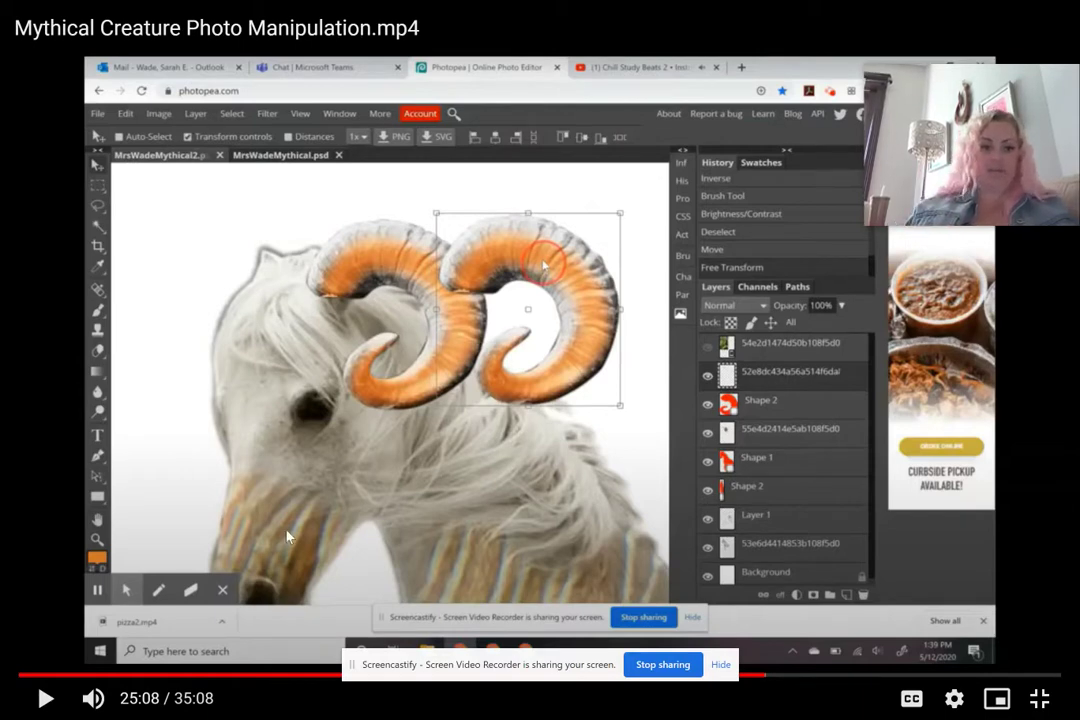
left_click(45, 699)
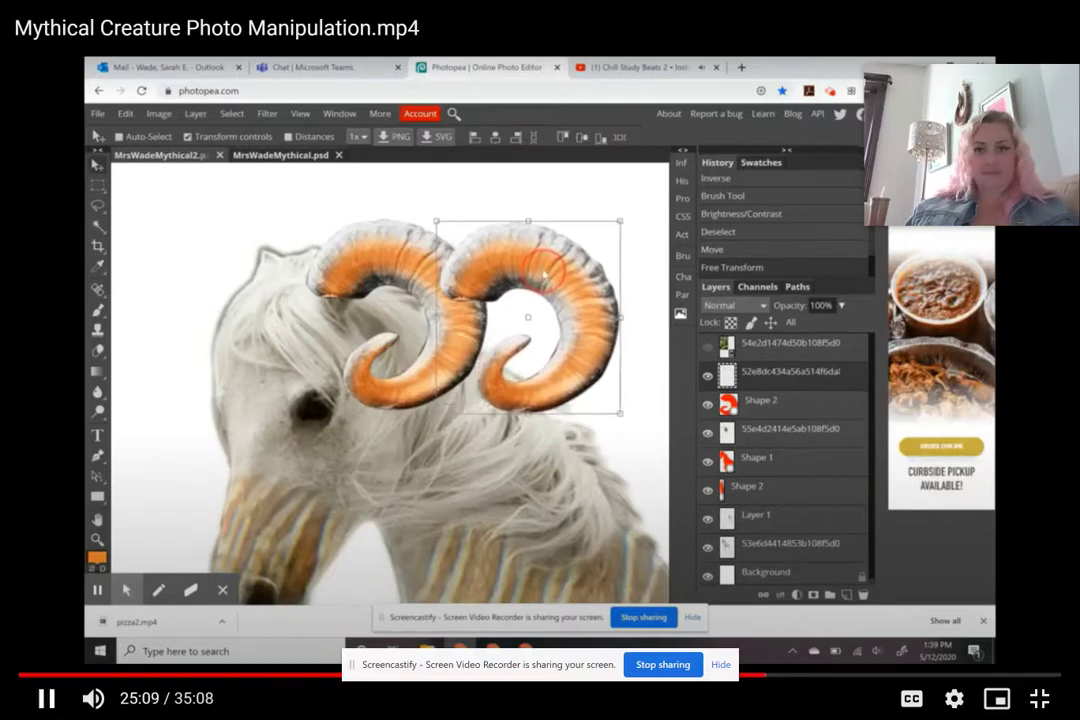
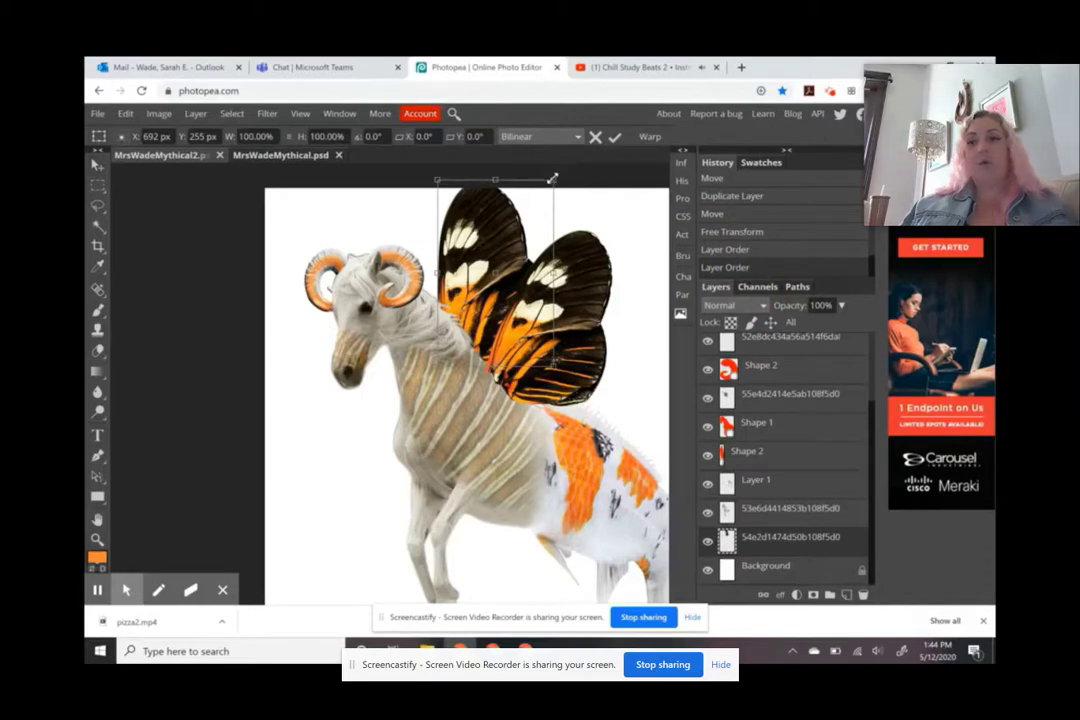
Scale the rear butterfly wing to 77.87% behind the horse, and select the front wing's layer
left_click_drag(552, 178, 527, 219)
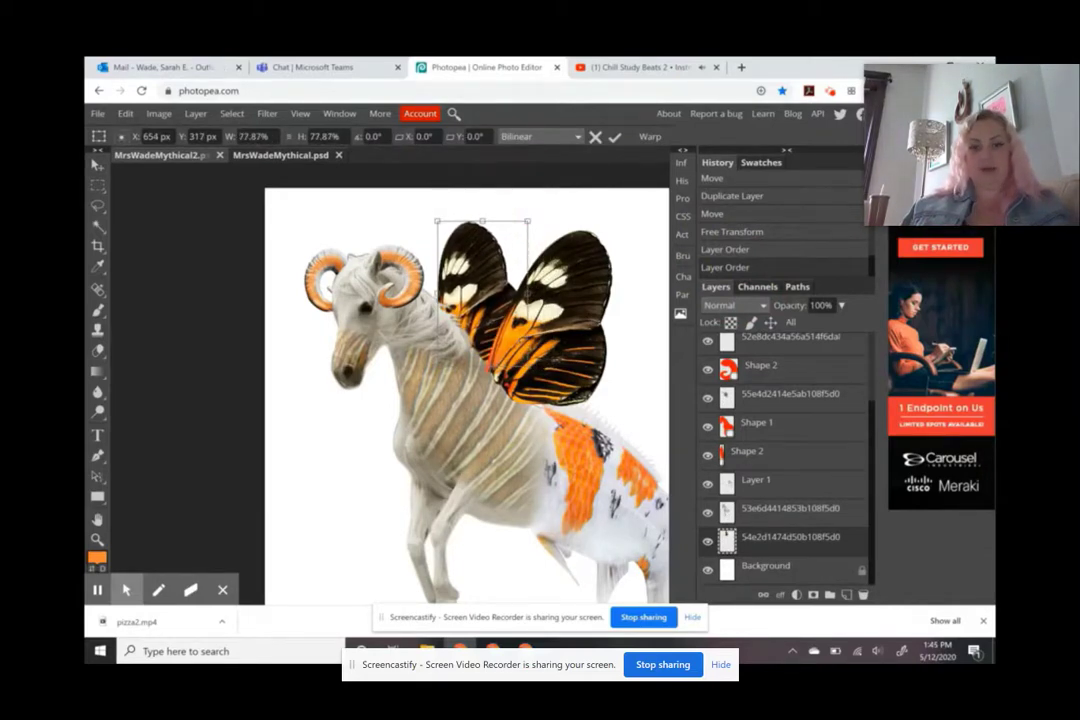
key("Return")
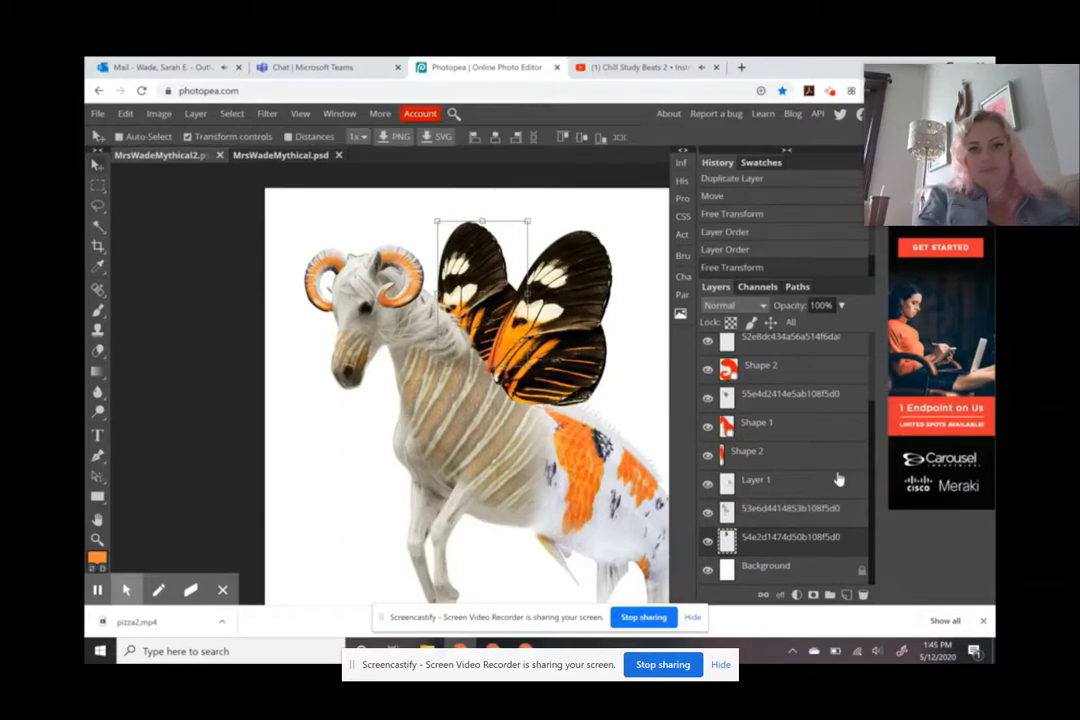
scroll(830, 470, "up", 3)
left_click(768, 388)
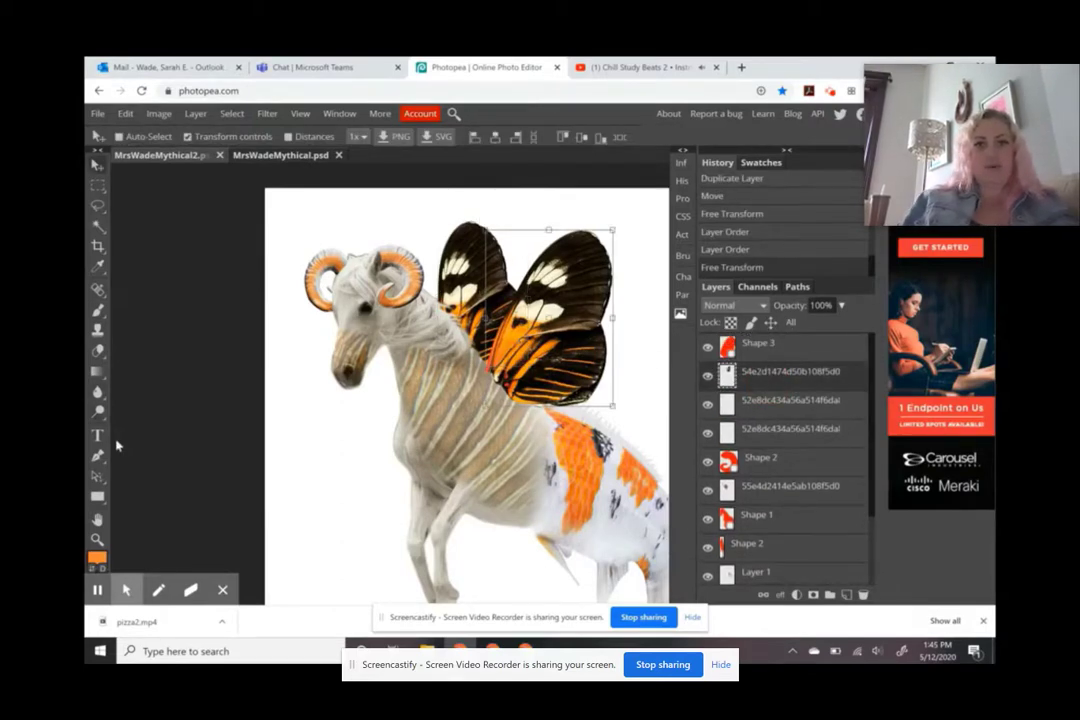
Erase the hard edge at the front butterfly wing's base where it meets the horse's back, undoing the first stroke
left_click(97, 352)
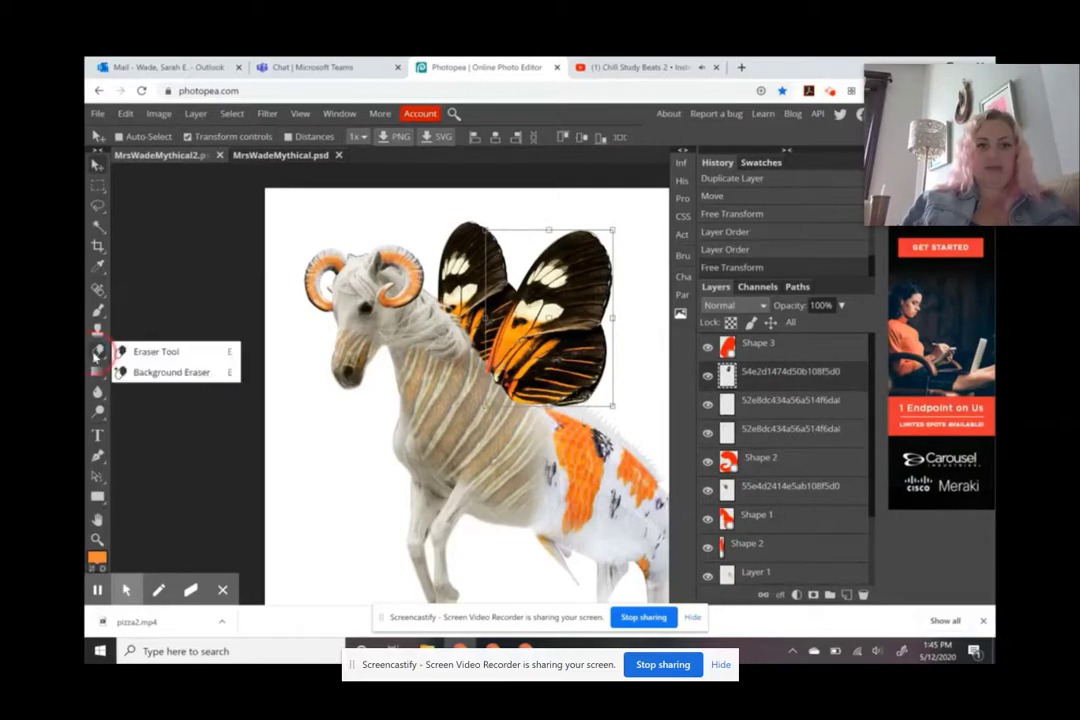
left_click(150, 352)
key("z")
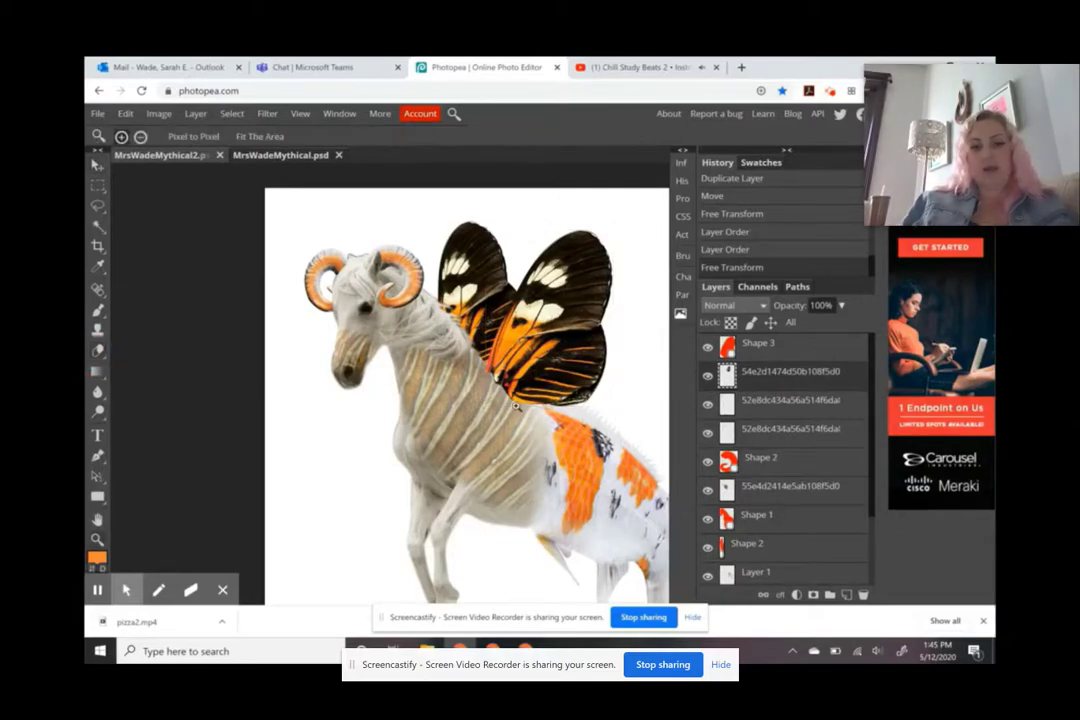
left_click(517, 406)
left_click(517, 406)
key("e")
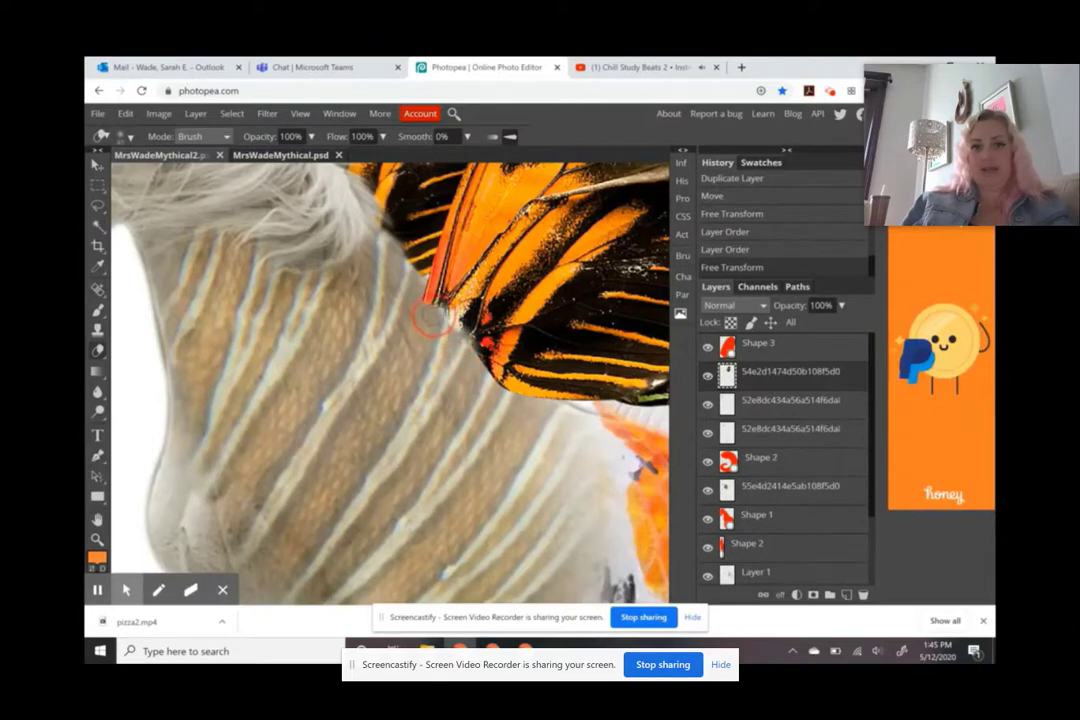
mouse_move(410, 300)
left_mouse_down()
mouse_move(385, 290)
mouse_move(380, 300)
left_mouse_up()
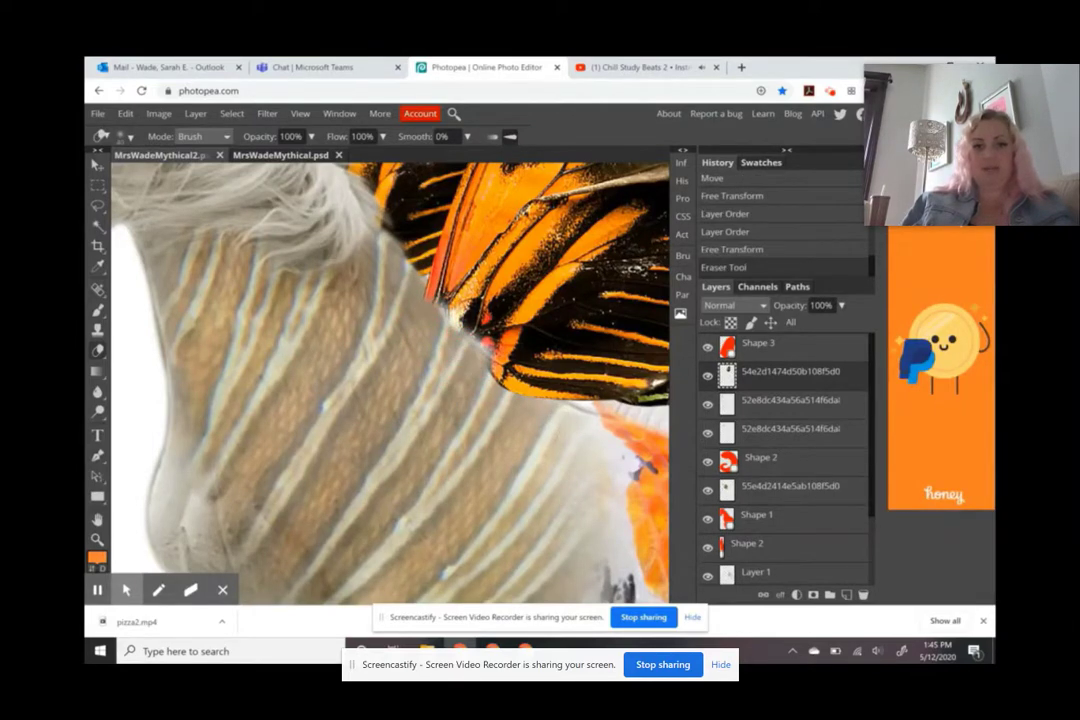
key("ctrl+z")
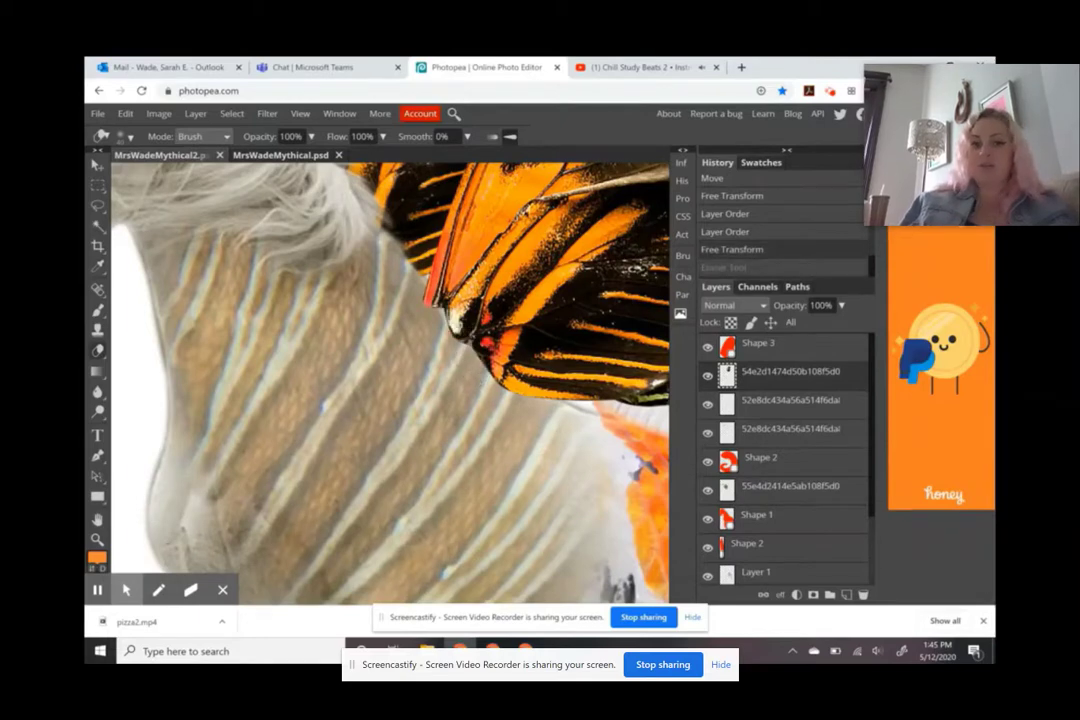
mouse_move(395, 290)
left_mouse_down()
mouse_move(375, 300)
mouse_move(372, 290)
mouse_move(376, 302)
mouse_move(368, 280)
left_mouse_up()
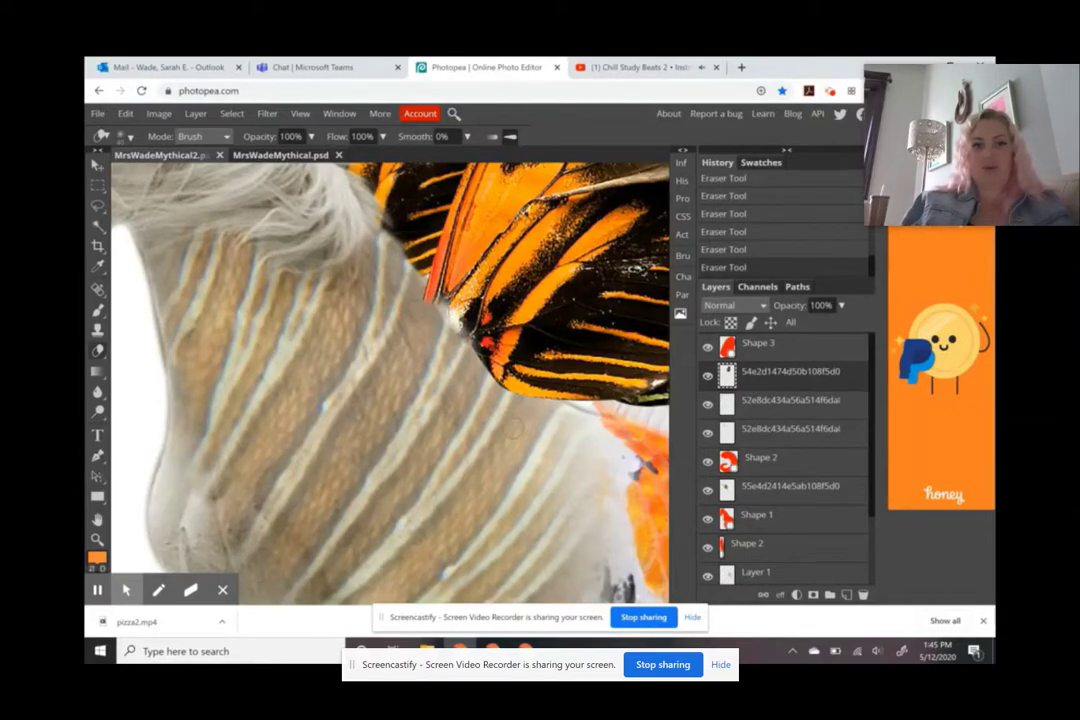
Delete the four leftover shape layers: Shape 3, Shape 1 and both layers named Shape 2
key("z")
left_click(470, 373, "alt")
left_click(465, 372, "alt")
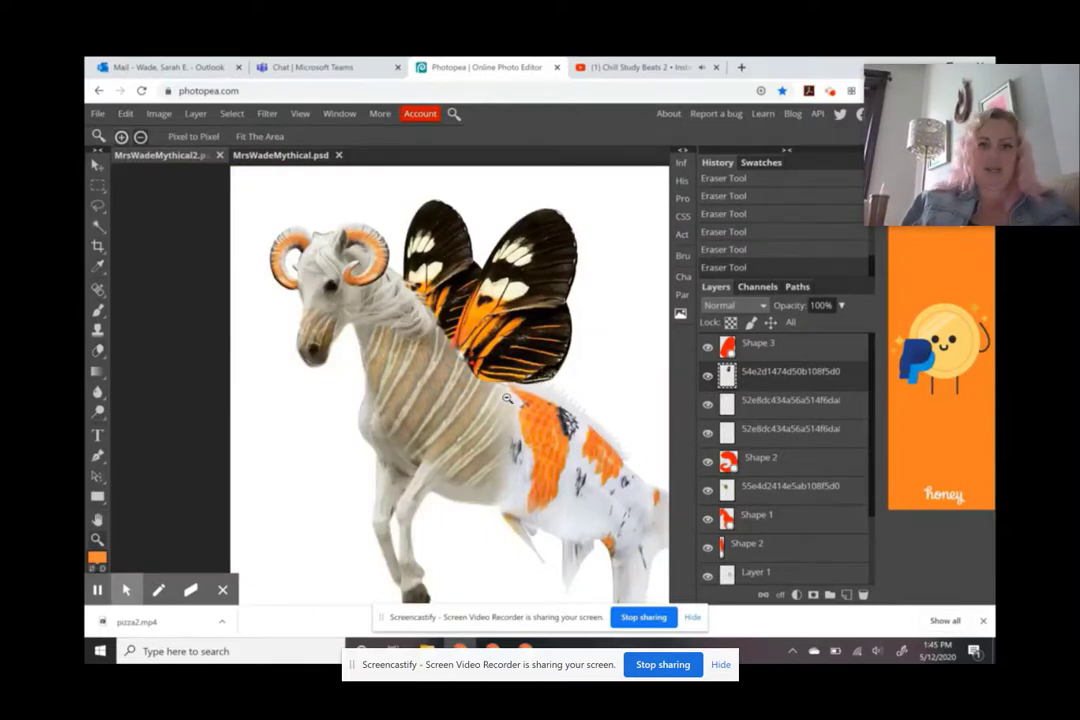
left_click(428, 339, "alt")
left_click(452, 396, "alt")
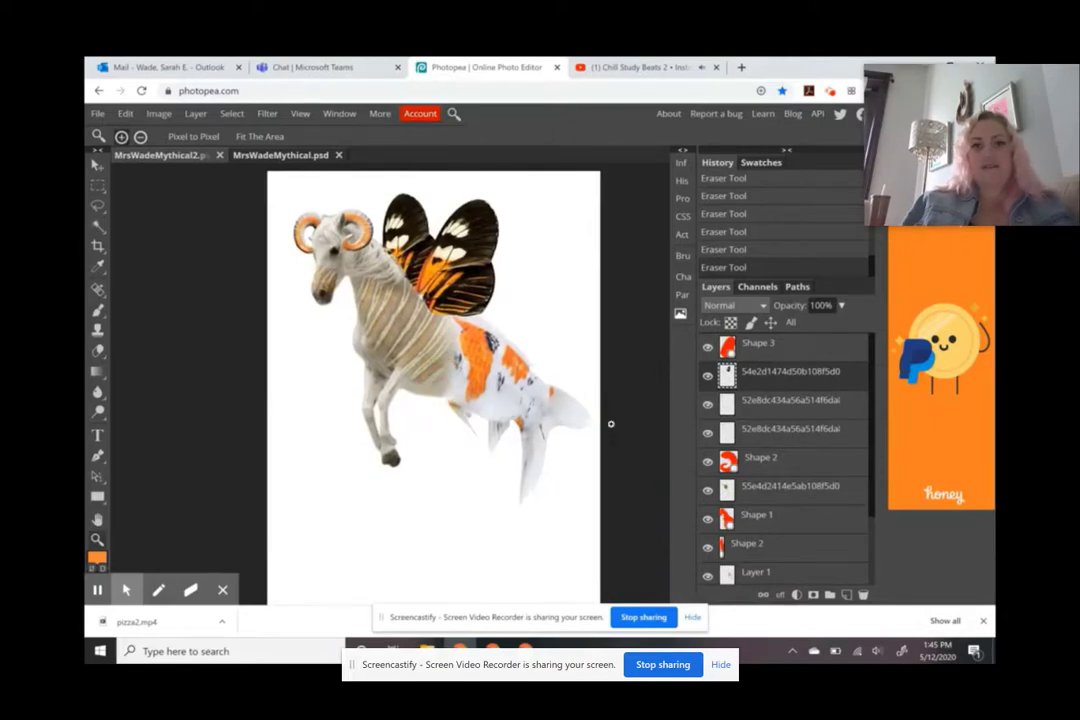
key("Delete")
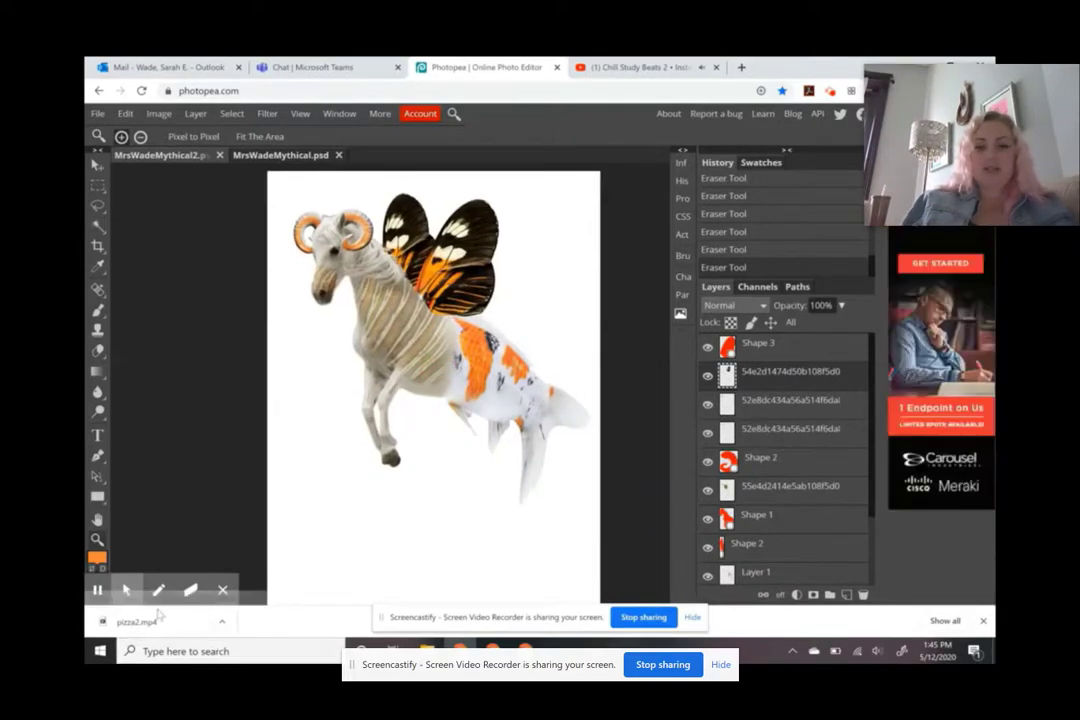
key("ctrl+z")
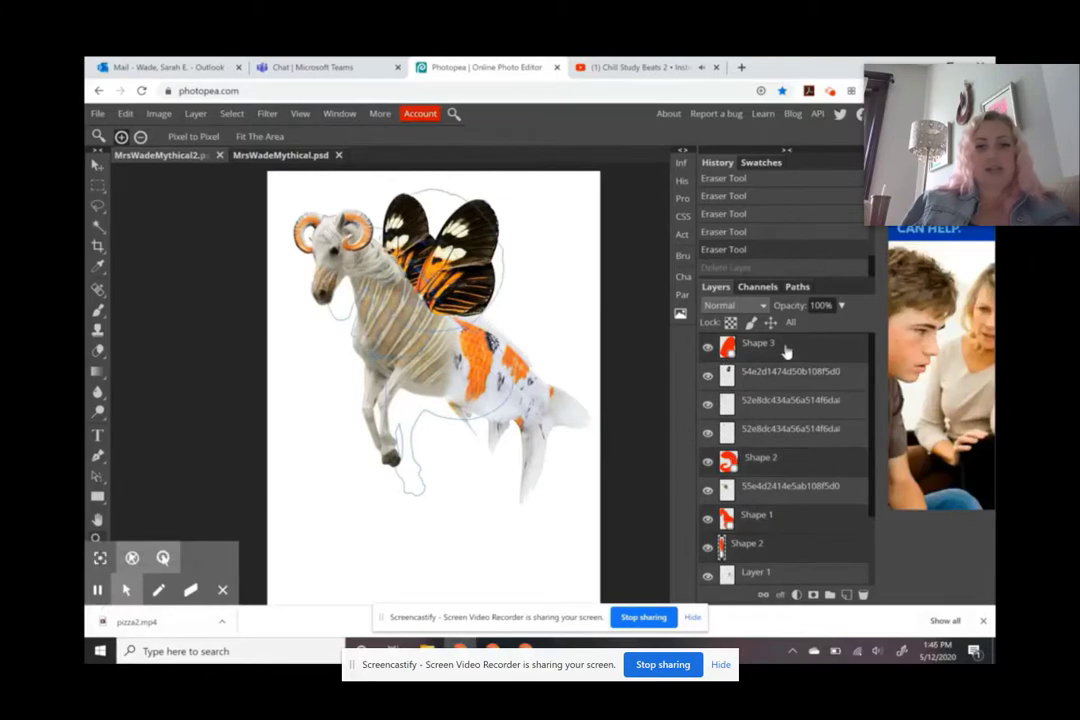
left_click(778, 356)
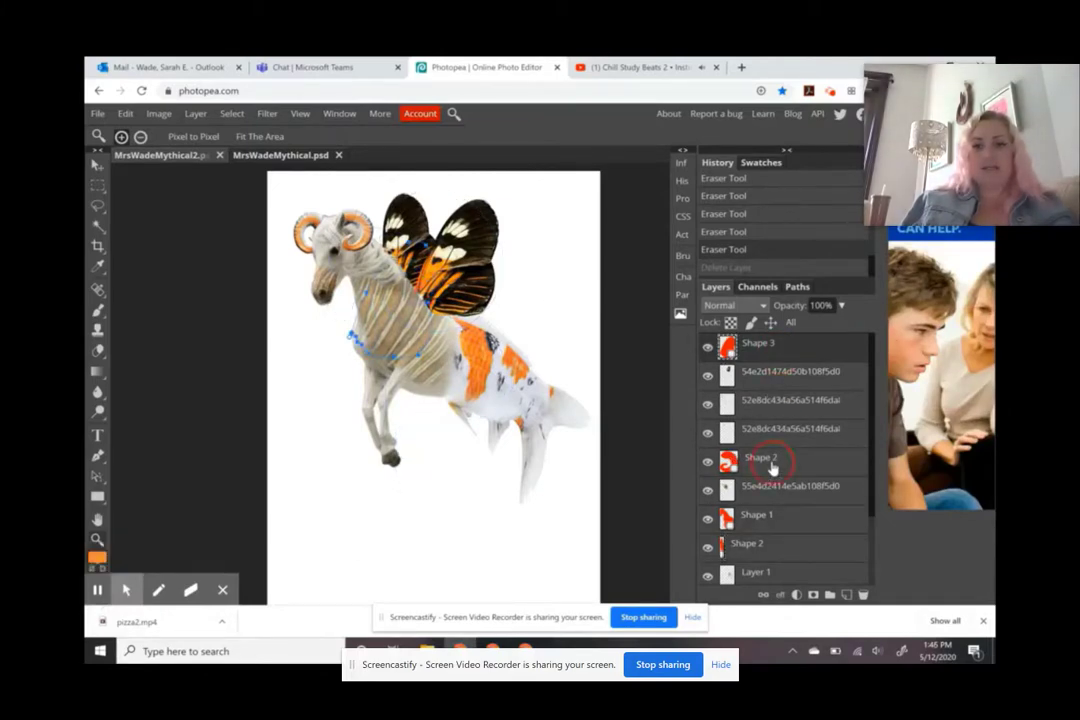
left_click(755, 515)
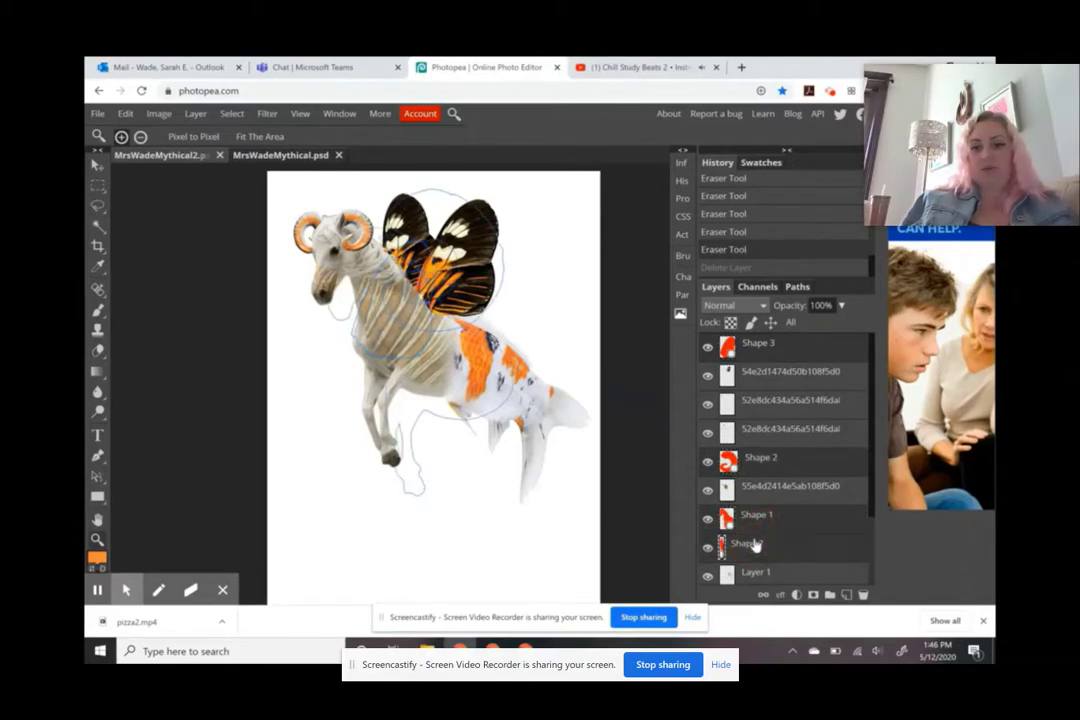
scroll(752, 551, "down", 2)
scroll(752, 551, "up", 2)
scroll(785, 480, "down", 3)
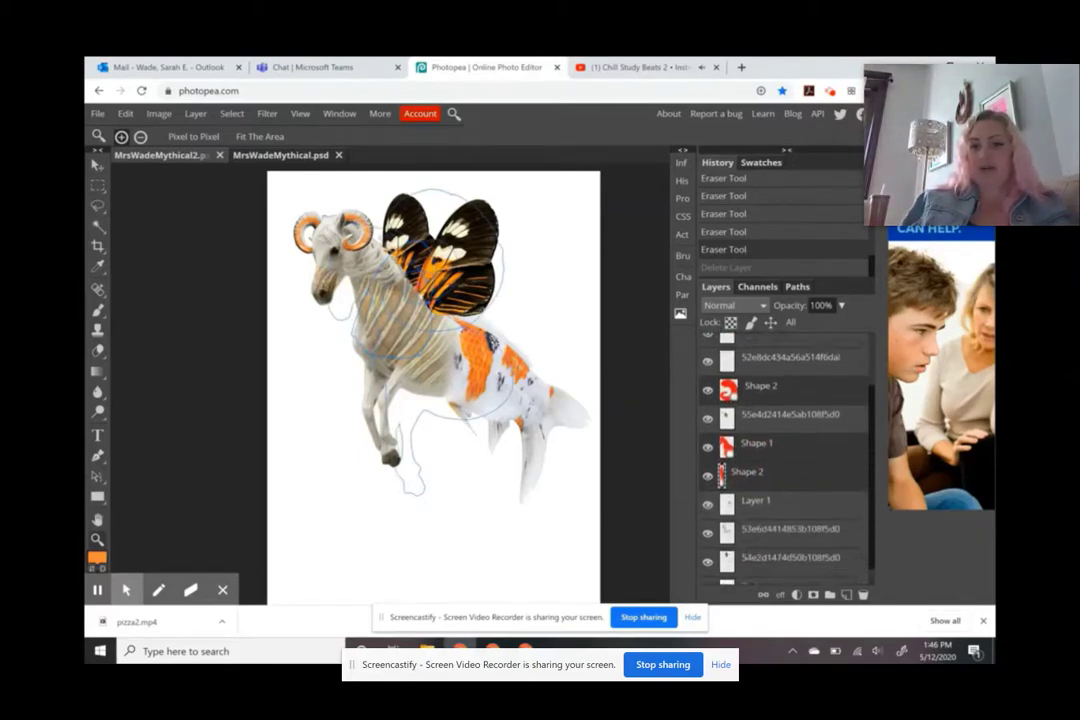
left_click(865, 595)
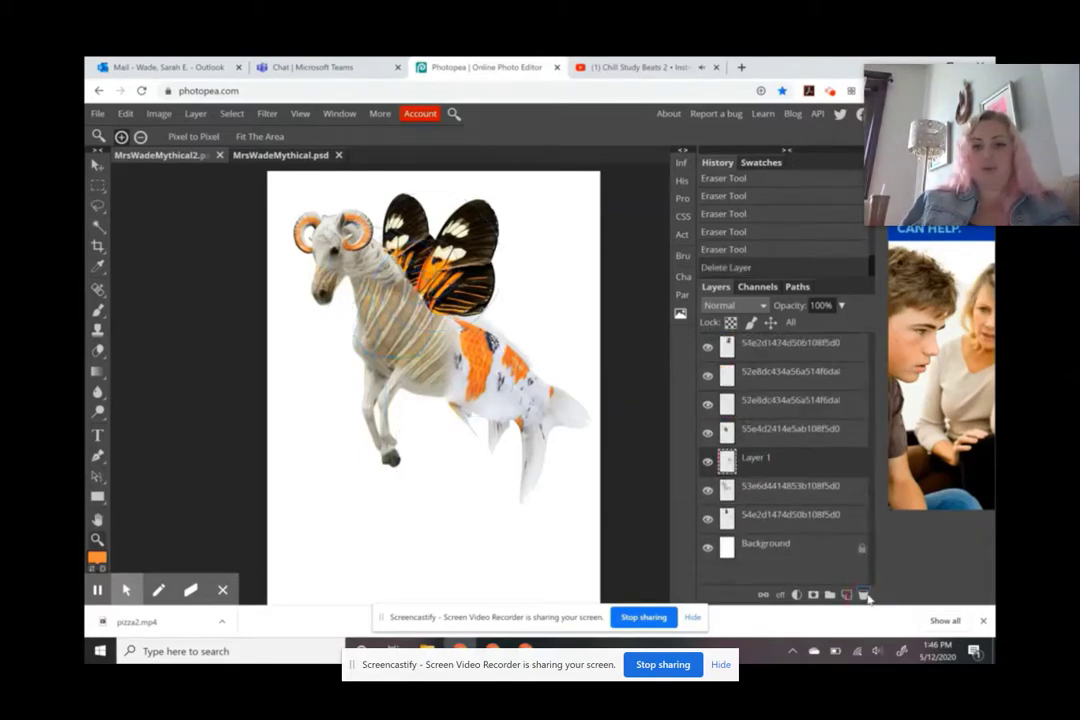
Merge all the creature's layers above the Background into a single layer
left_click(716, 347)
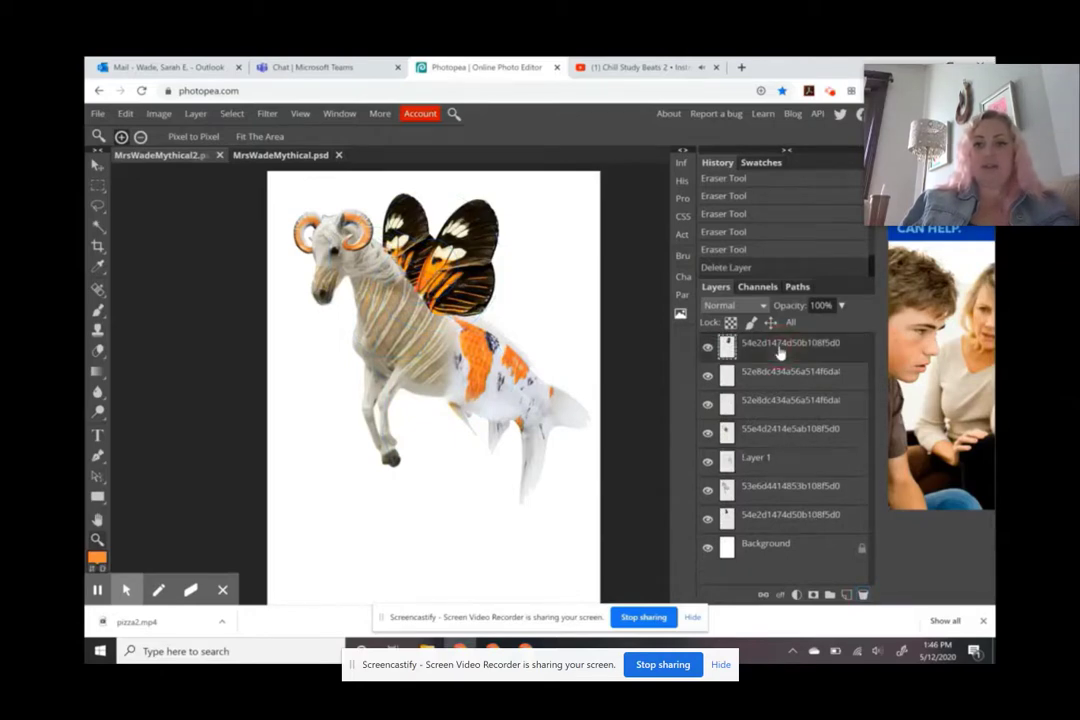
left_click(786, 520)
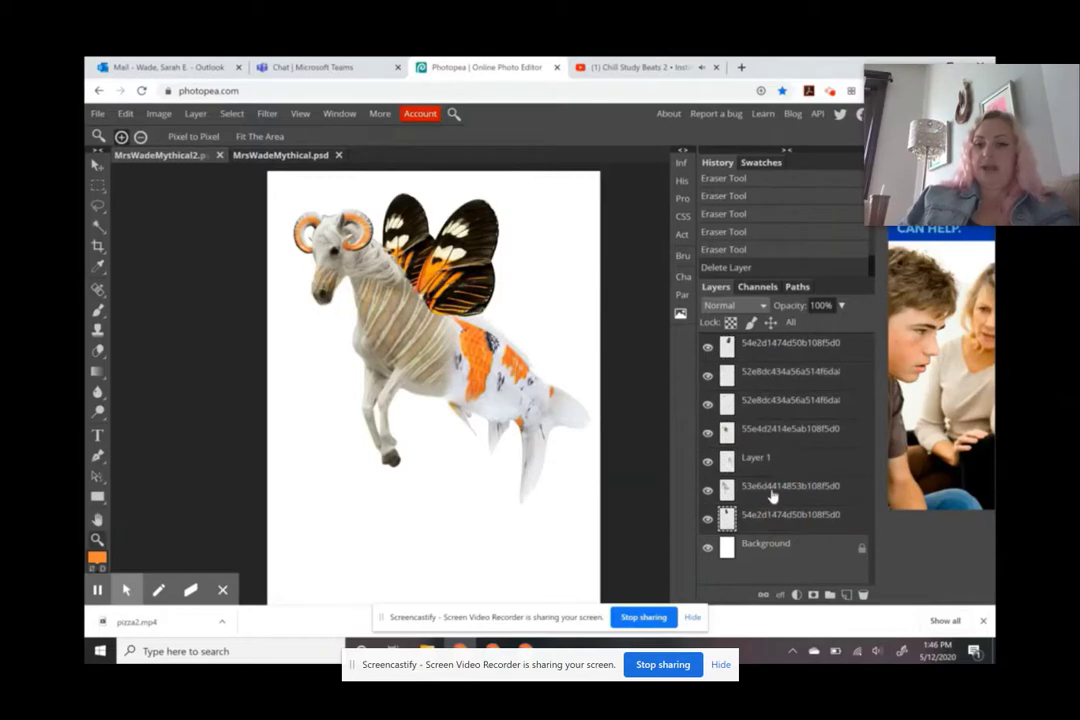
right_click(771, 495)
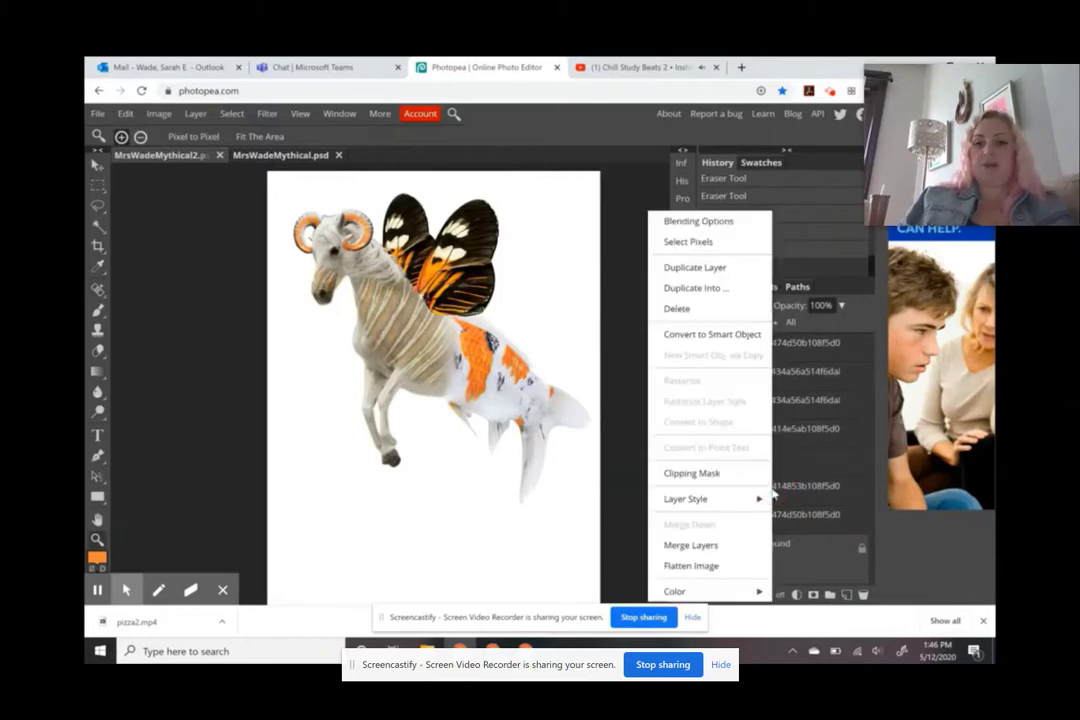
left_click(690, 544)
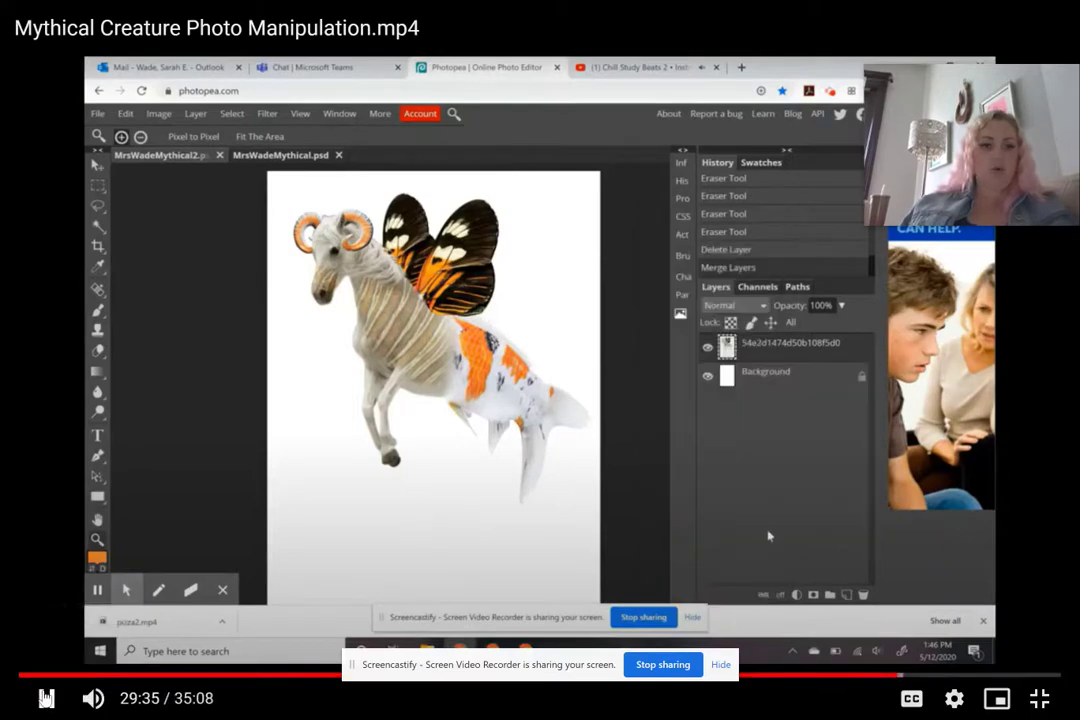
left_click(45, 698)
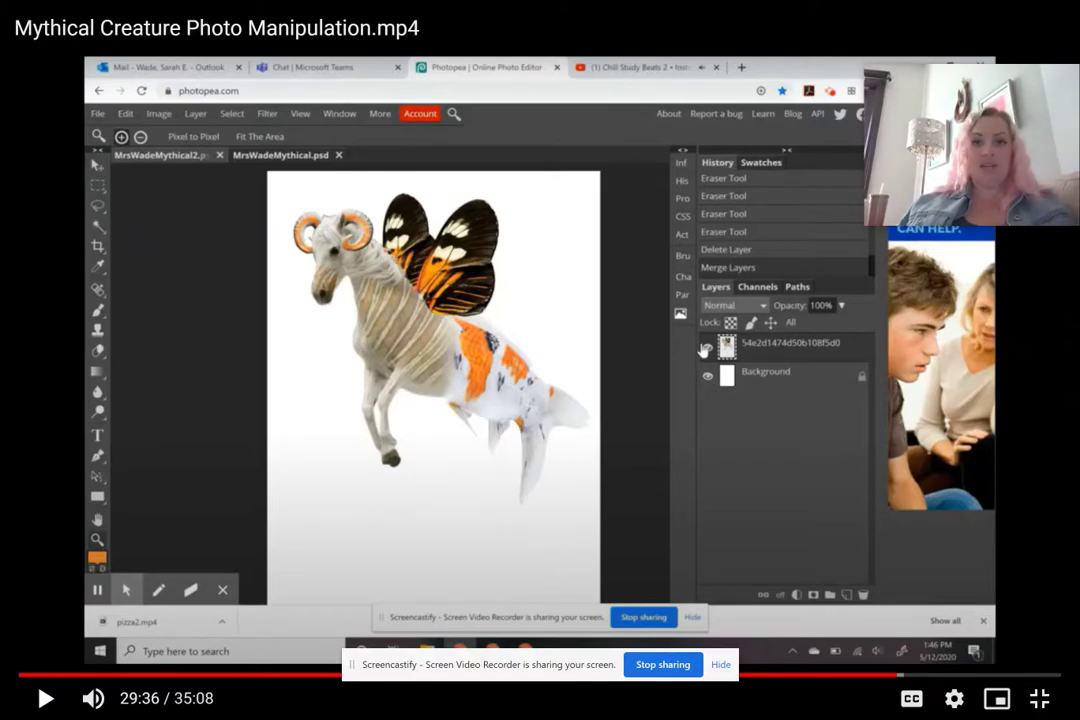
left_click(44, 697)
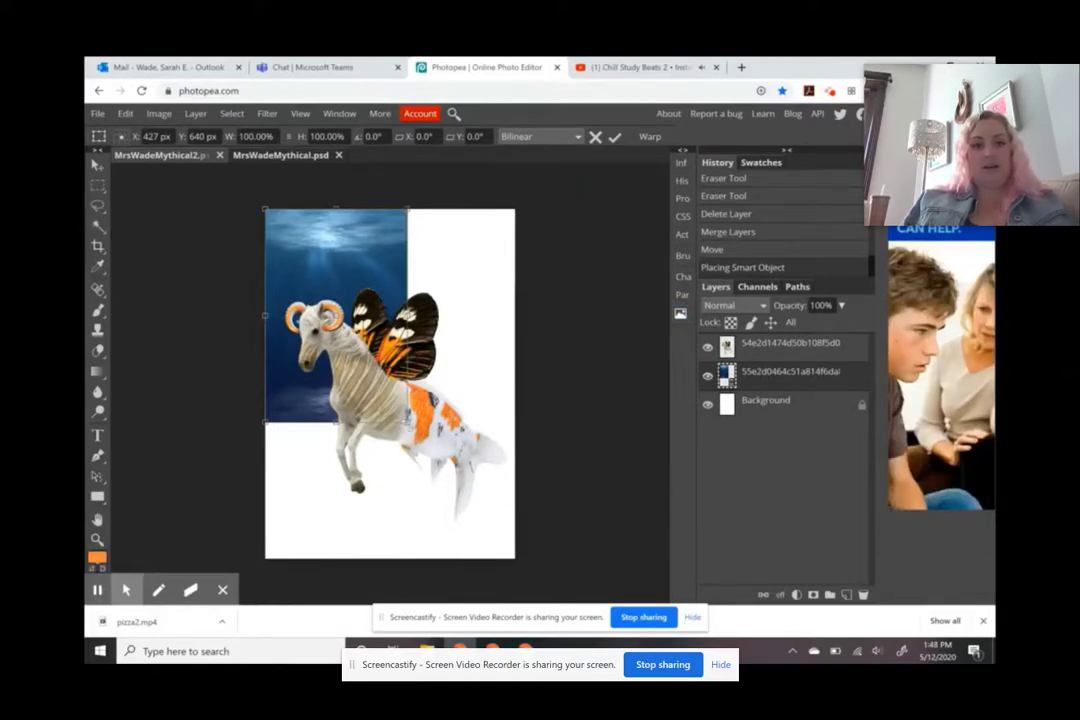
Scale the placed underwater image proportionally to 175.85% so it covers the canvas, and rasterize its layer
left_click_drag(407, 421, 514, 519)
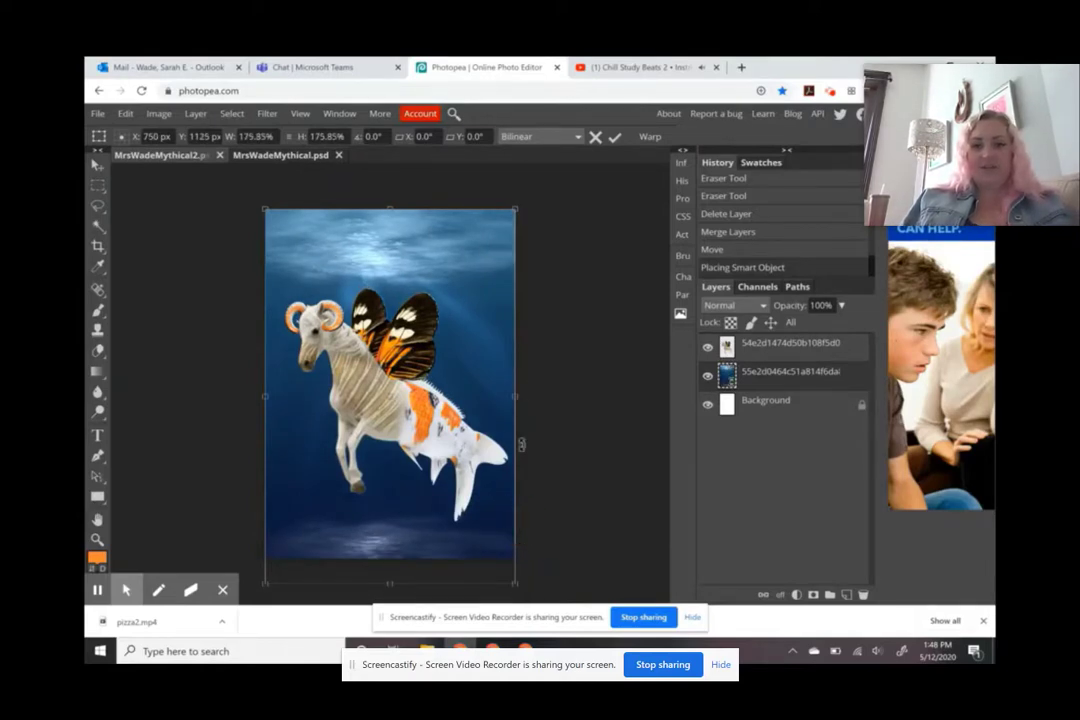
right_click(758, 378)
left_click(706, 382)
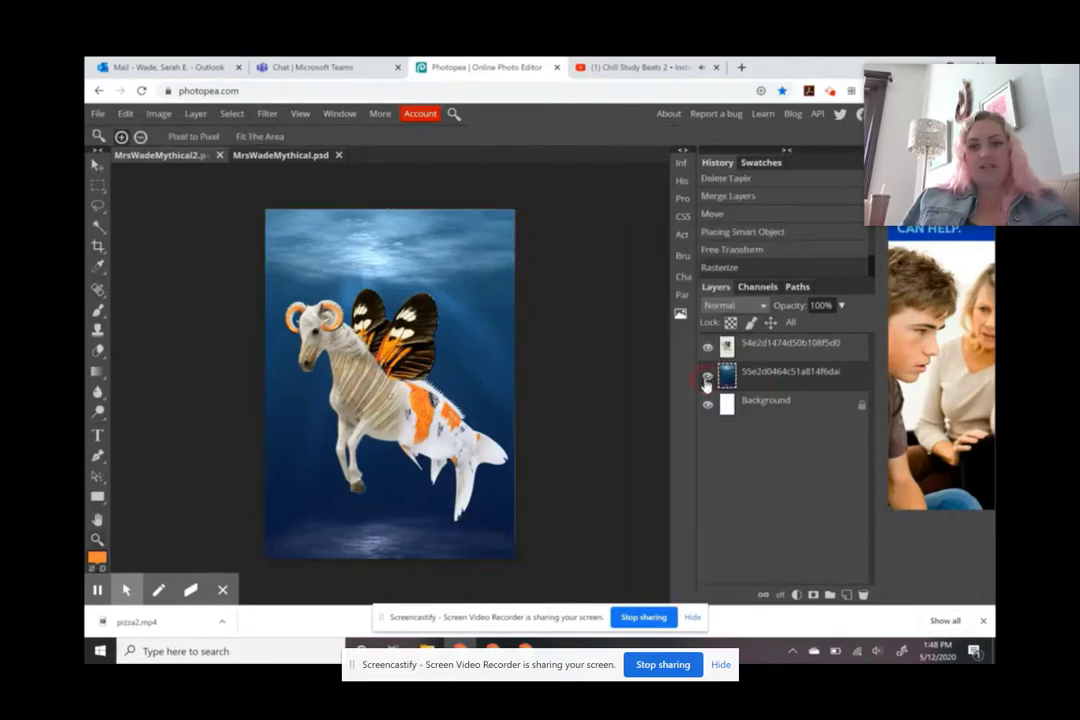
Load the merged creature layer's pixels as a selection, undoing the first selection and making it again
left_click(393, 390)
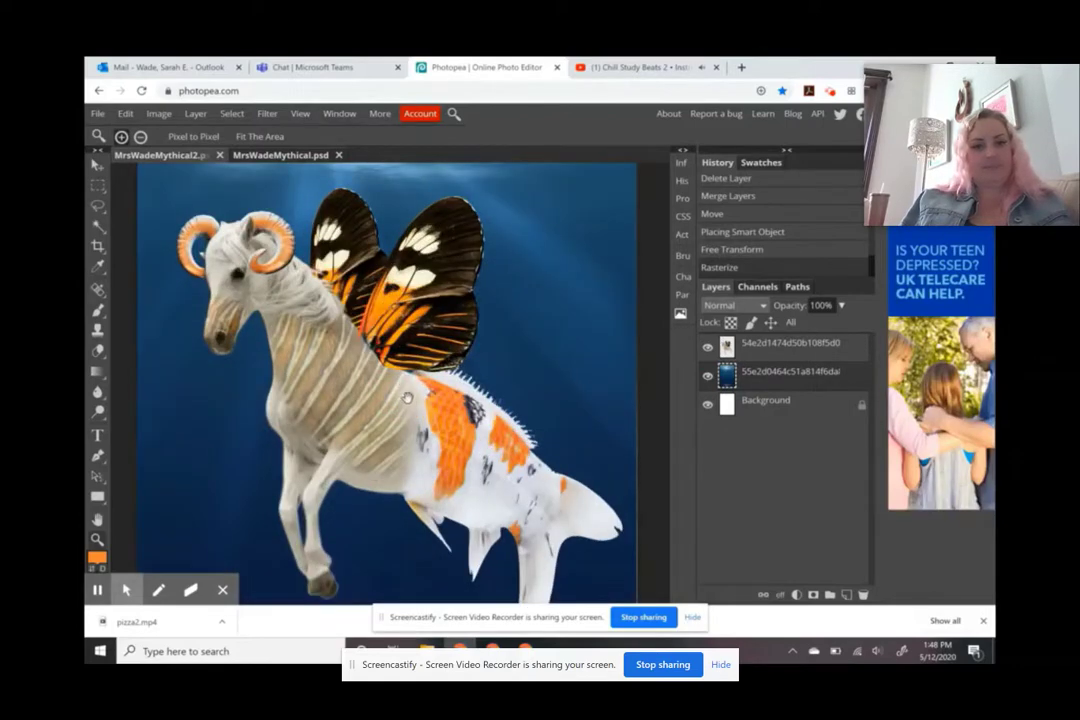
left_click_drag(402, 415, 452, 480)
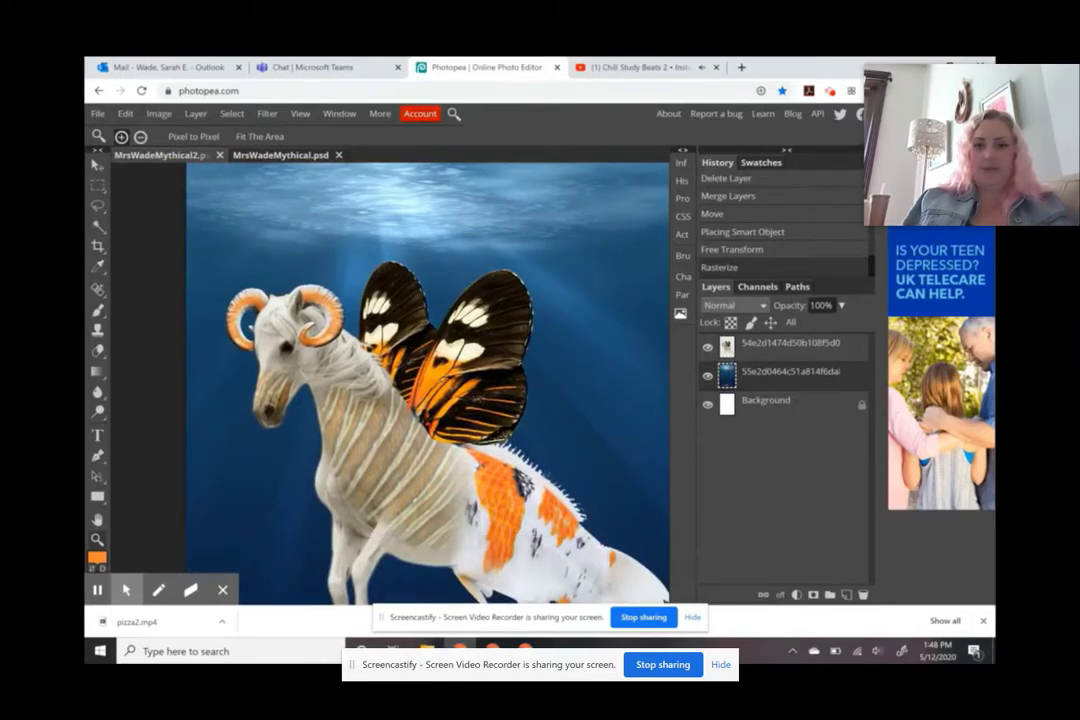
left_click(729, 348, "ctrl")
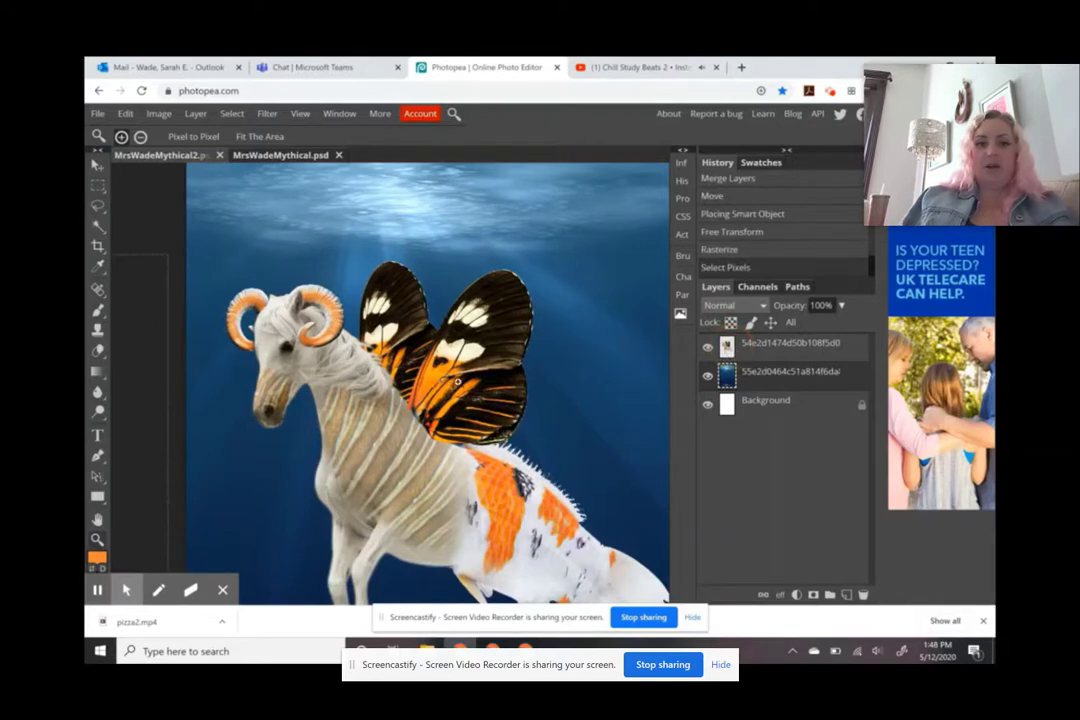
scroll(415, 395, "down", 2)
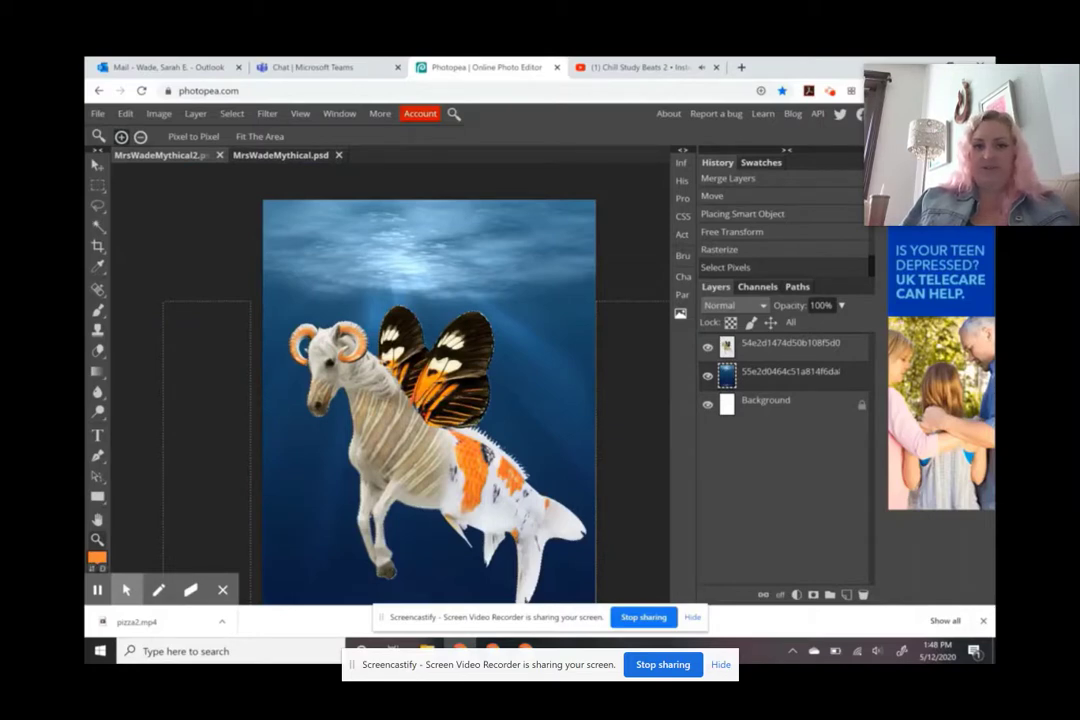
key("ctrl+z")
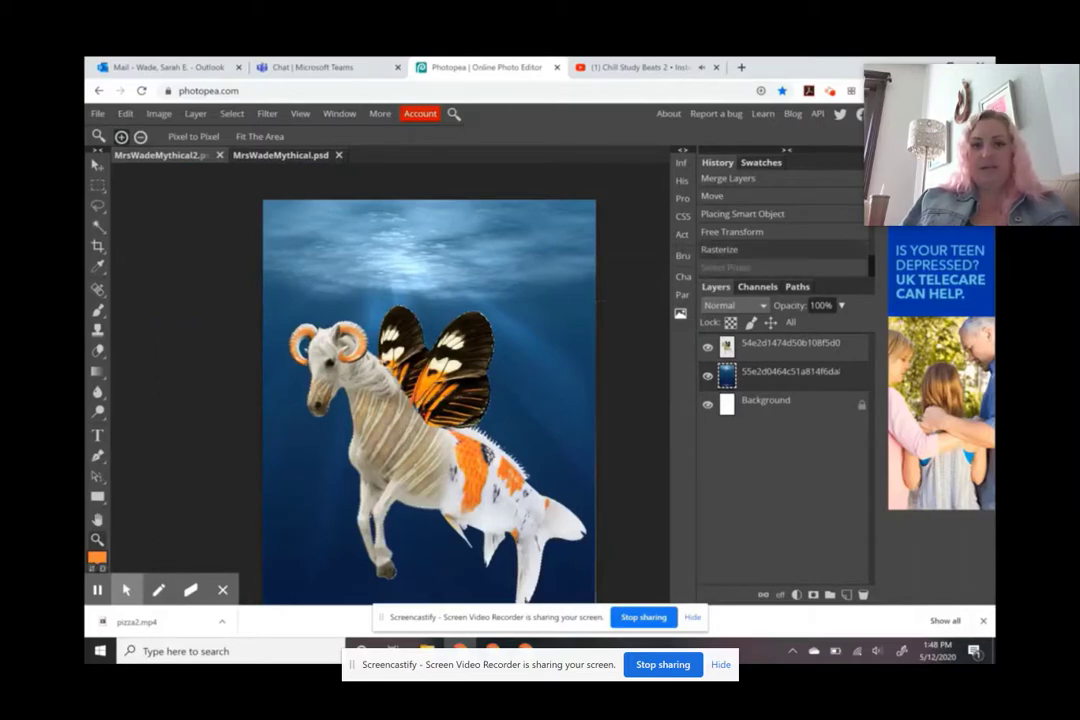
left_click(728, 348, "ctrl")
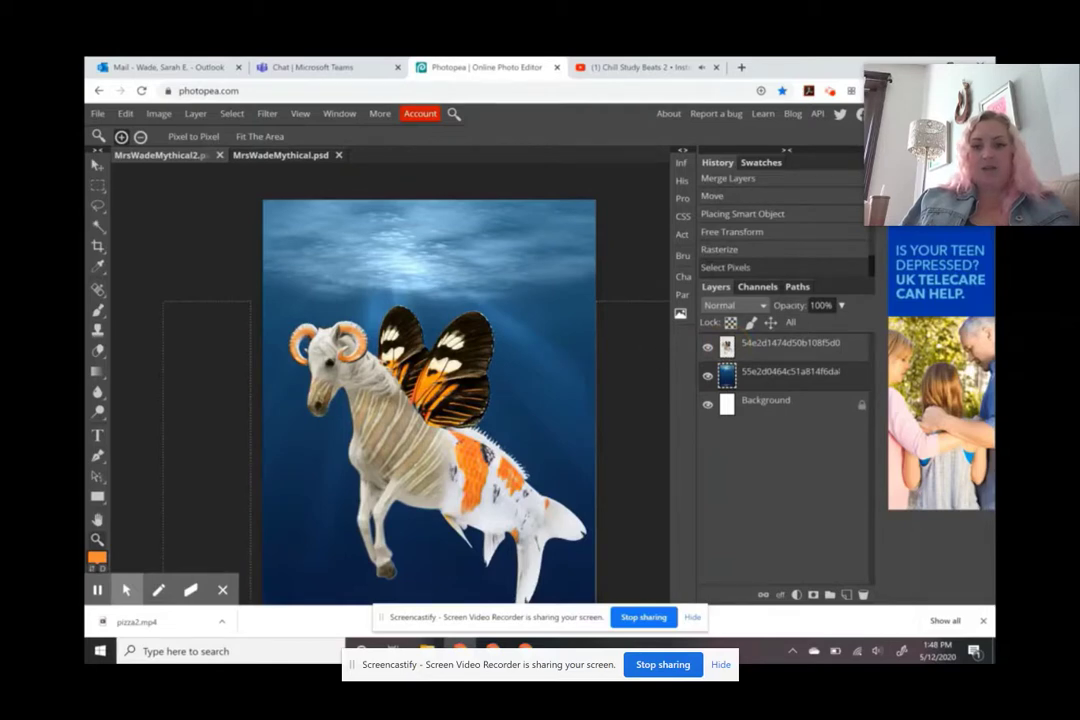
Choose the Gradient tool and set the opacity of its gradient's end stop to 0% in the Gradient Editor
scroll(429, 400, "down", 1)
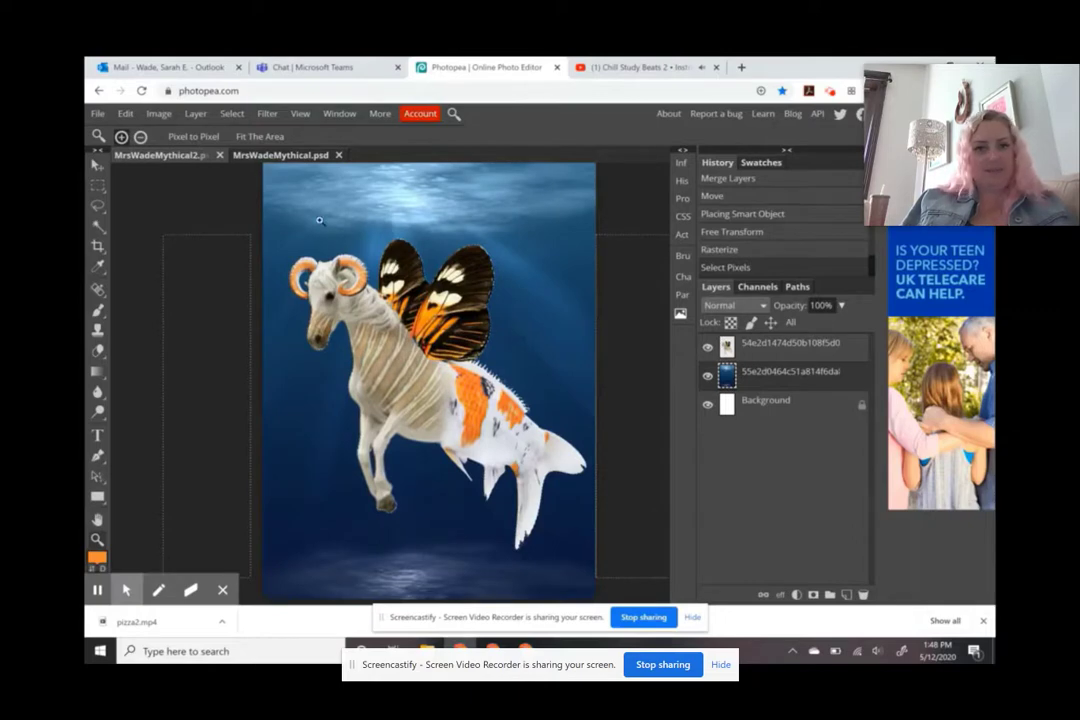
left_click(96, 372)
left_click(142, 372)
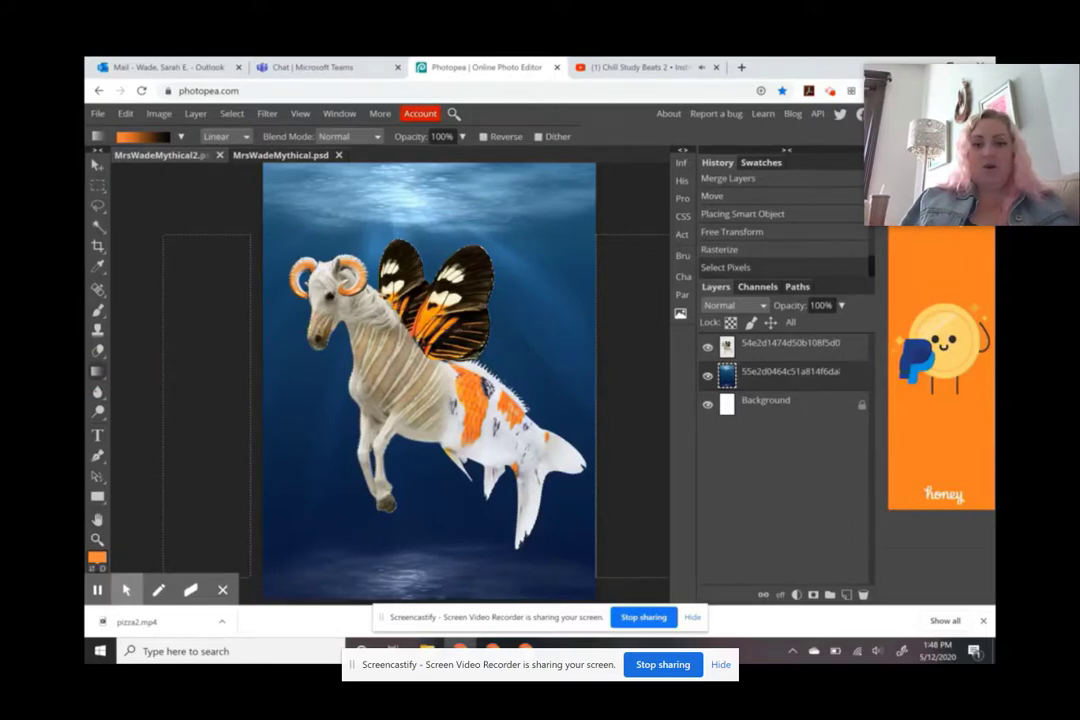
left_click(139, 144)
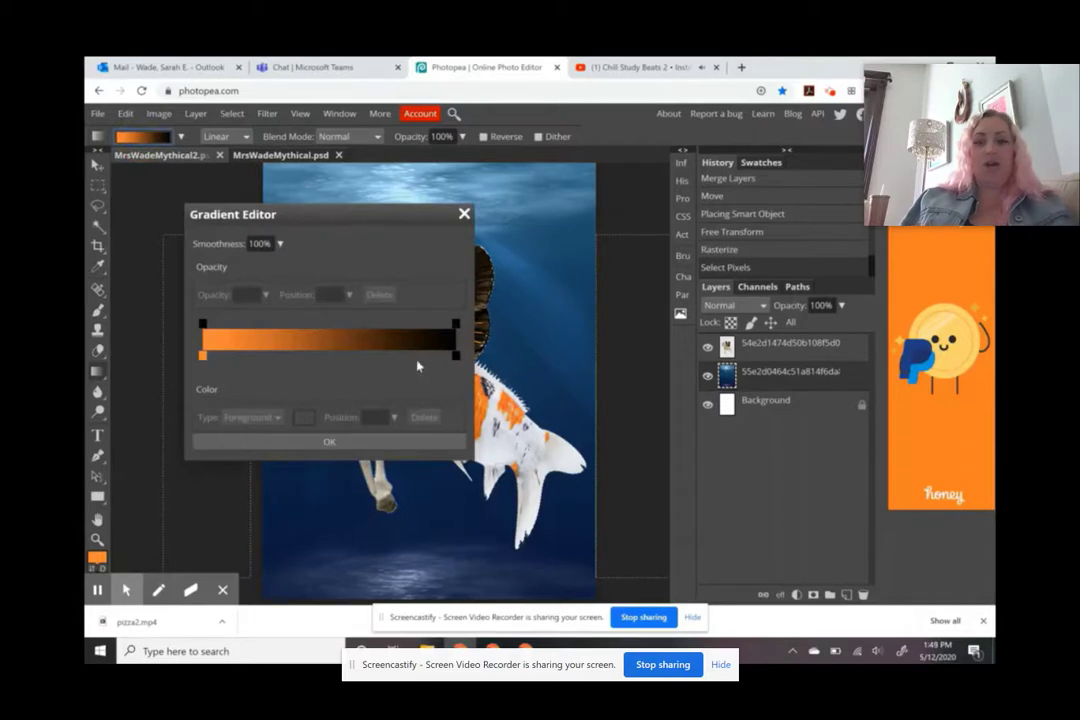
left_click(456, 358)
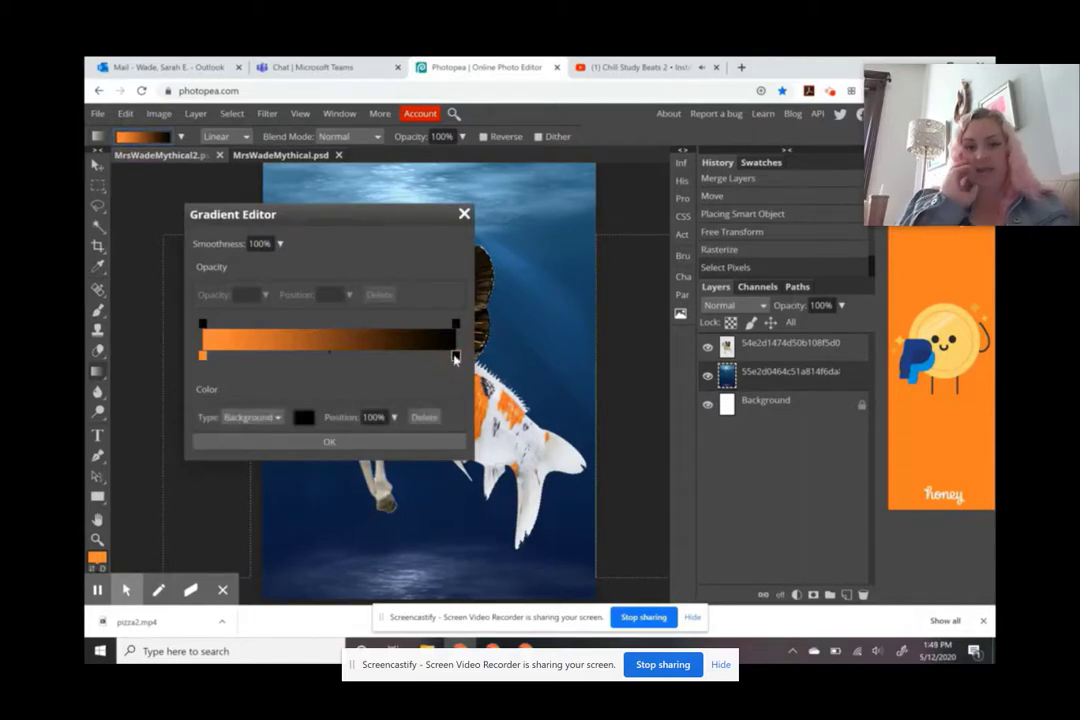
left_click(456, 324)
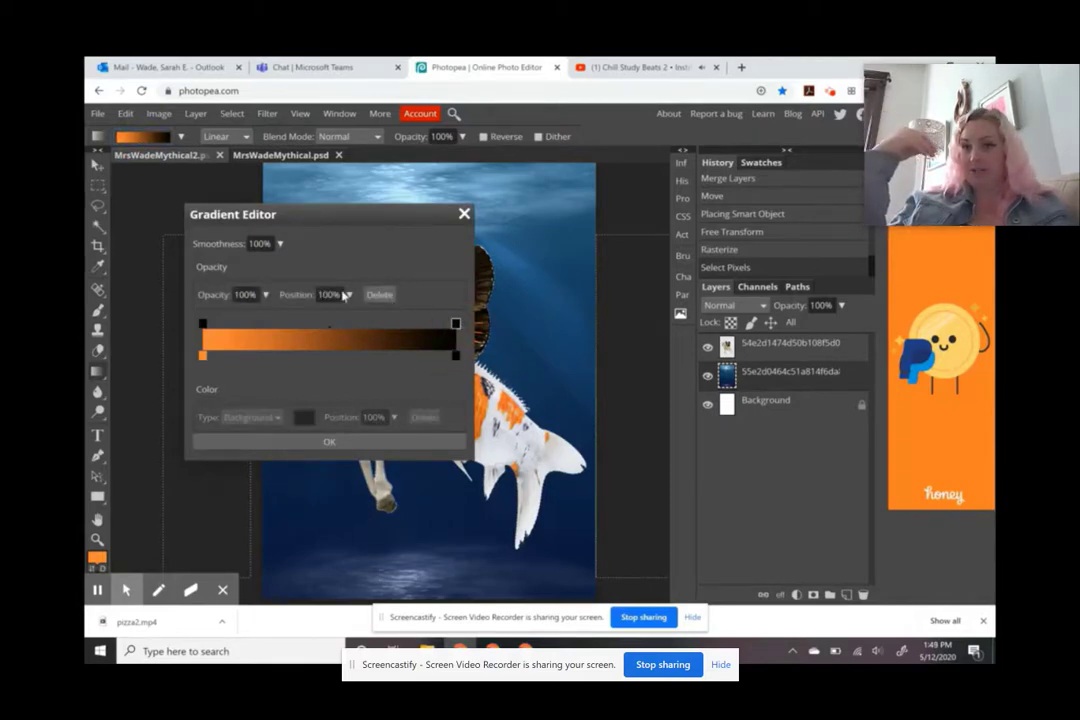
left_click(200, 296)
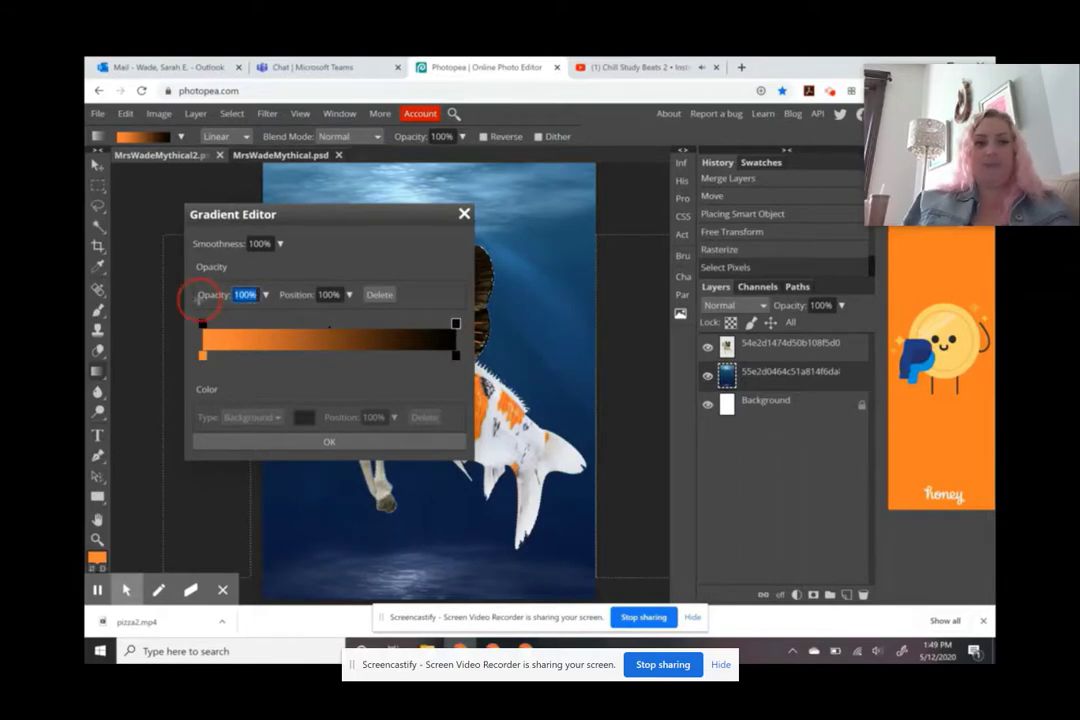
type("0")
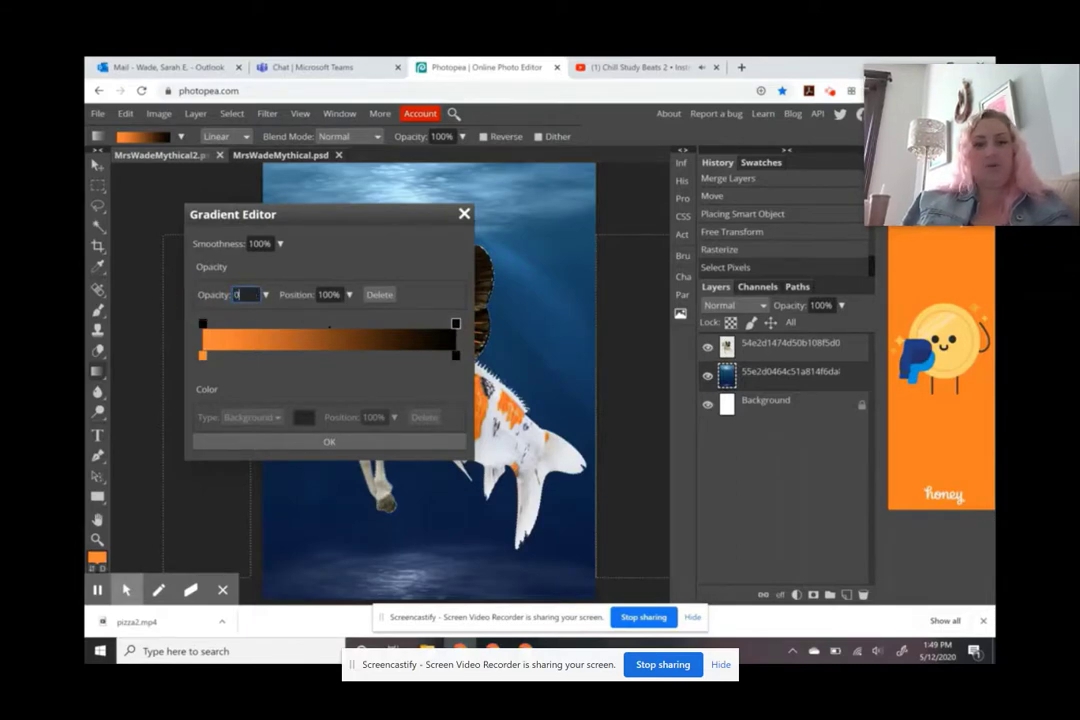
left_click(323, 270)
Set the gradient's starting color stop to a dark blue sampled from the underwater image and confirm the gradient
left_click(204, 358)
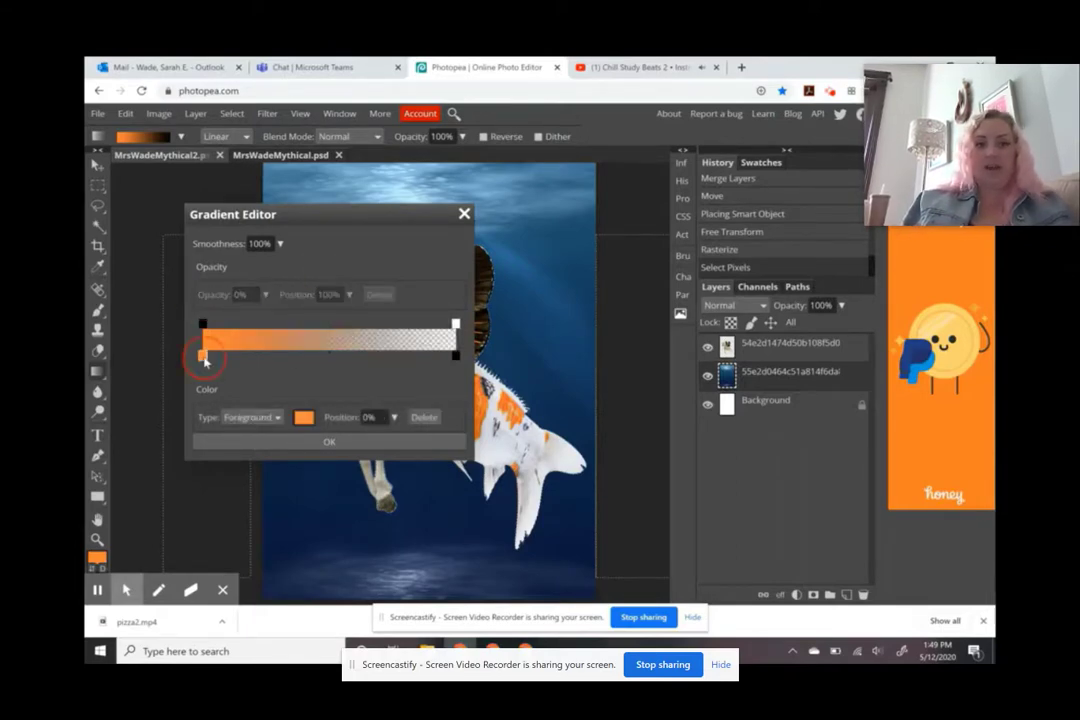
left_click(303, 417)
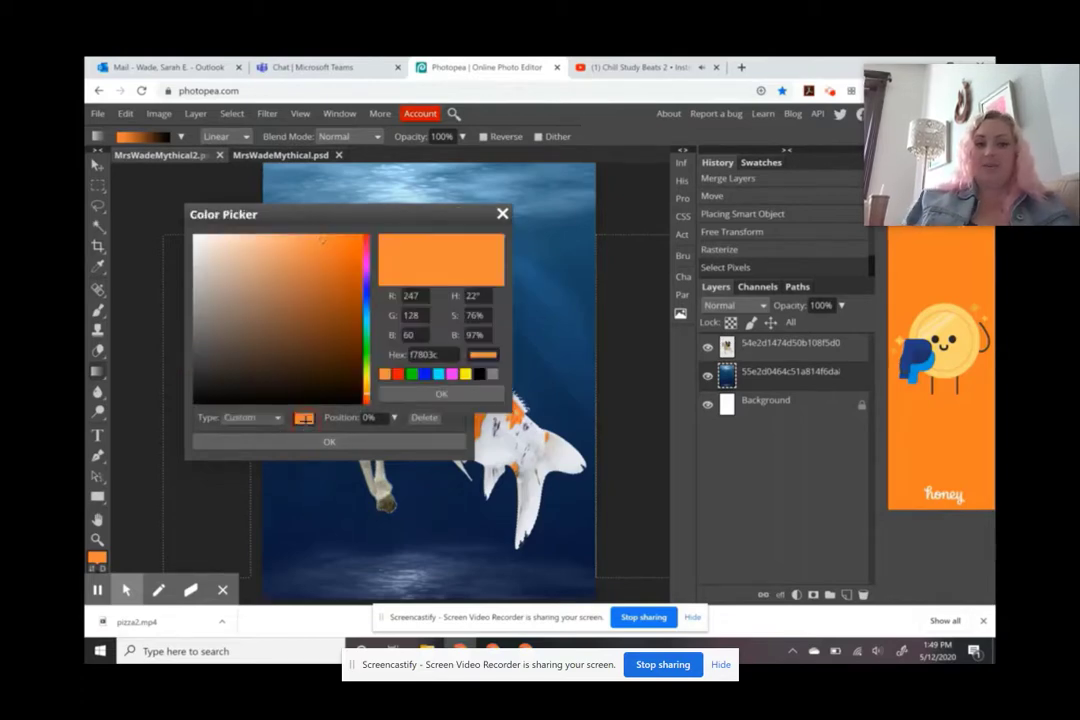
left_click(287, 492)
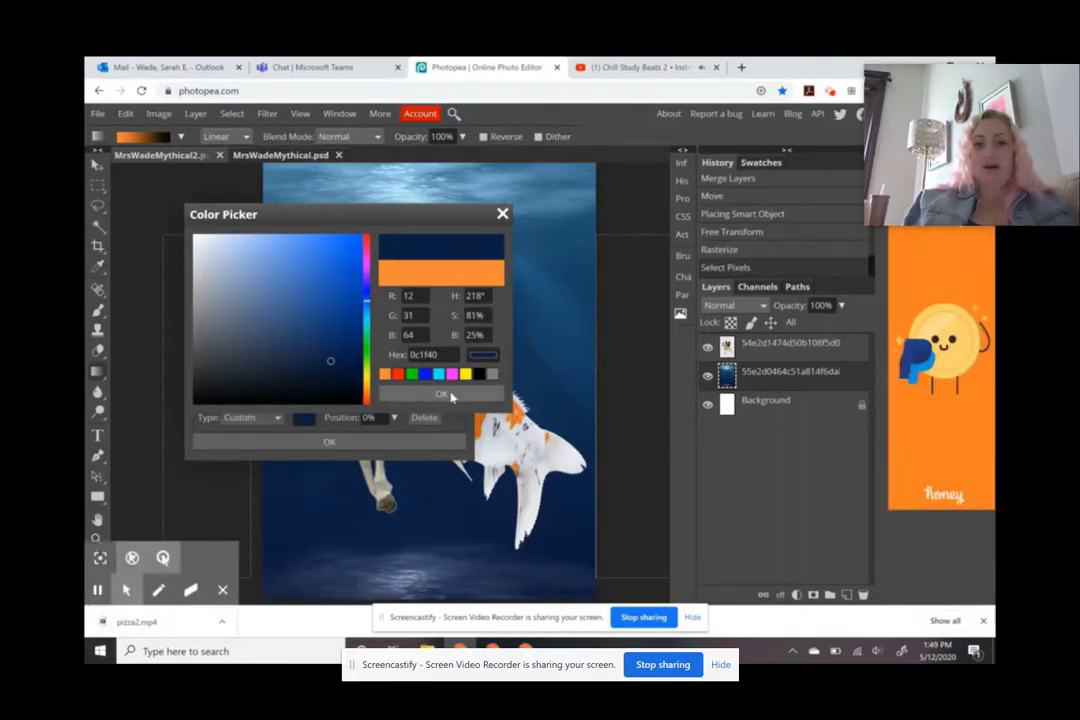
left_click(444, 389)
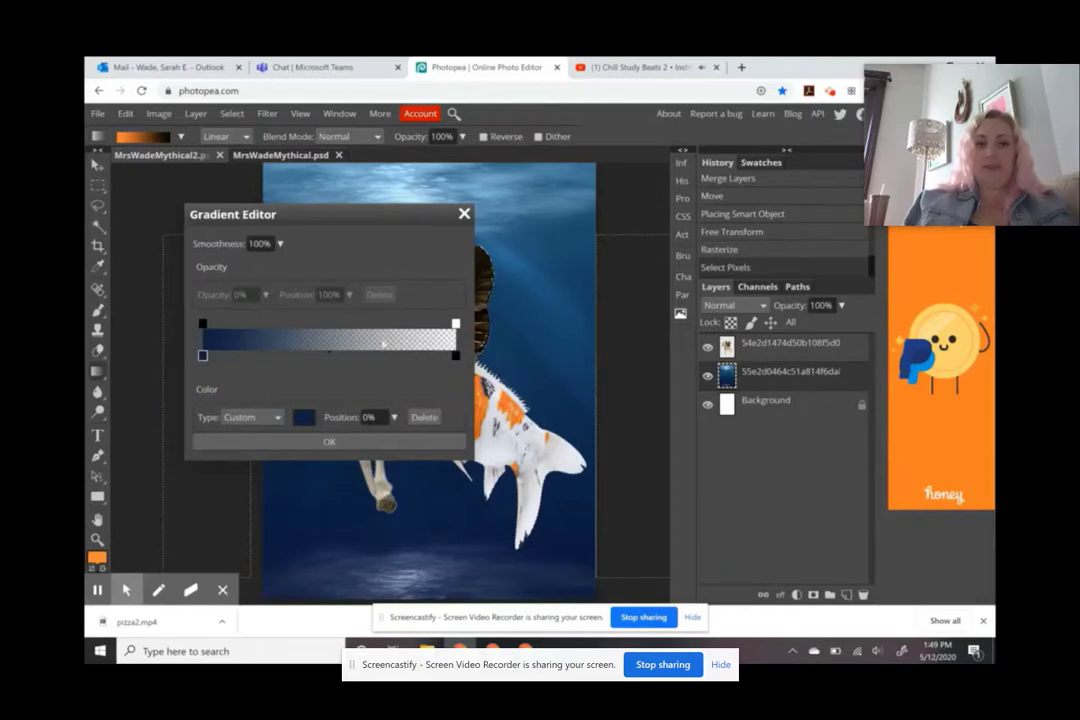
left_click(352, 443)
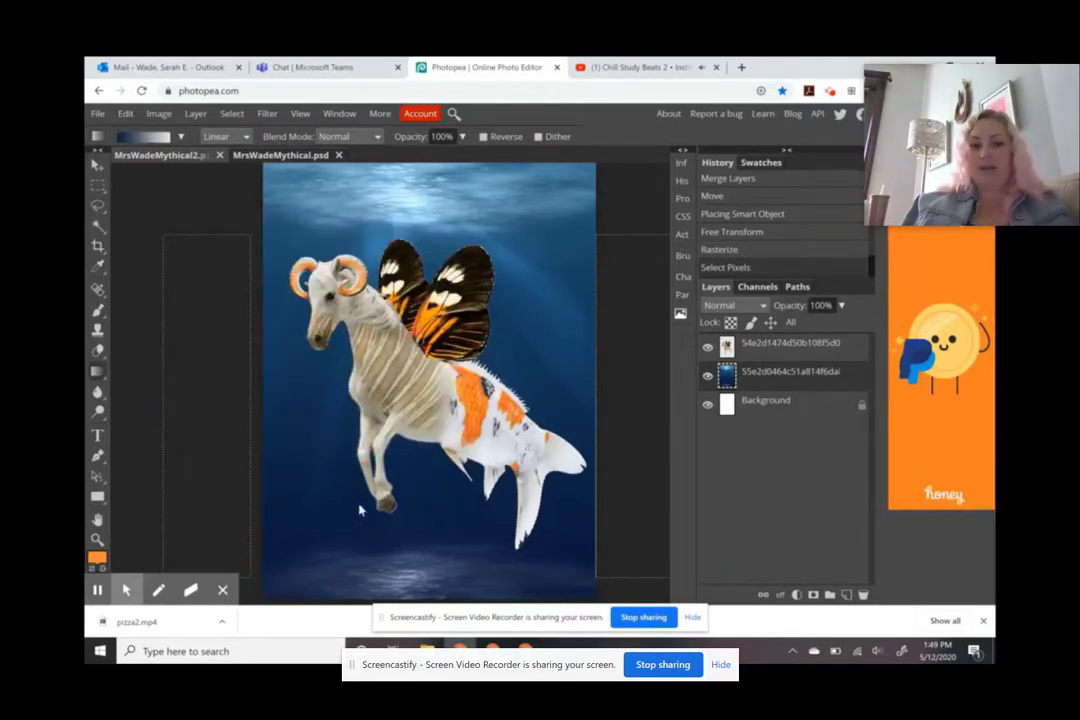
Undo a trial gradient on the underwater layer, then add a new layer and move it above the creature layer
left_click_drag(360, 510, 368, 289)
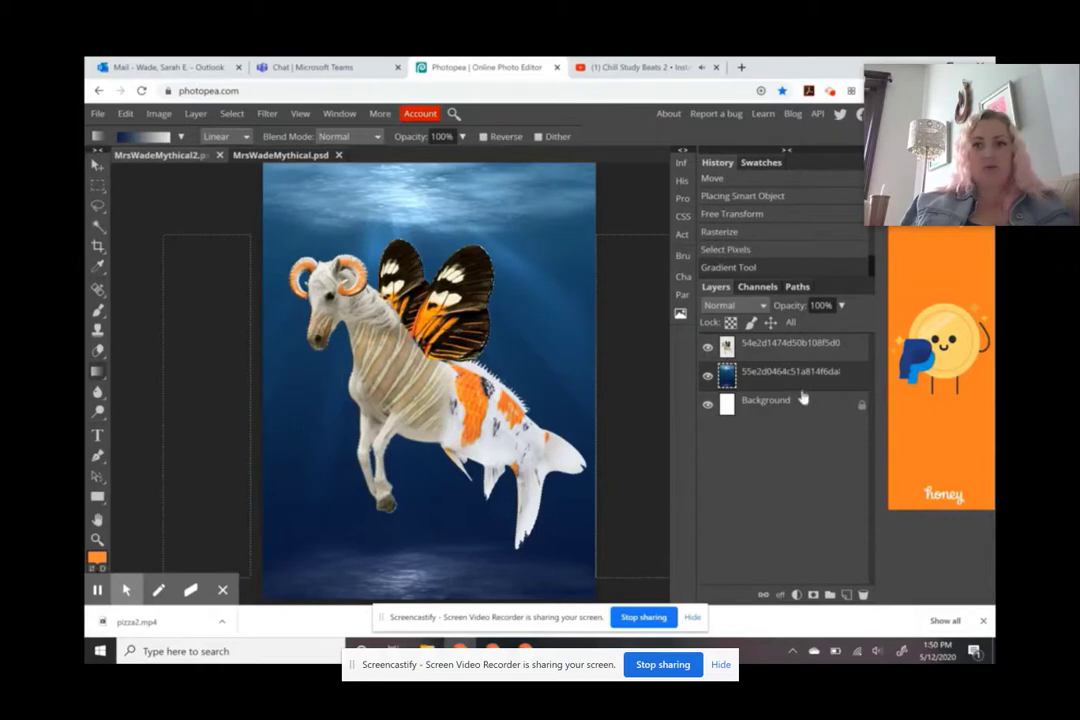
key("ctrl+z")
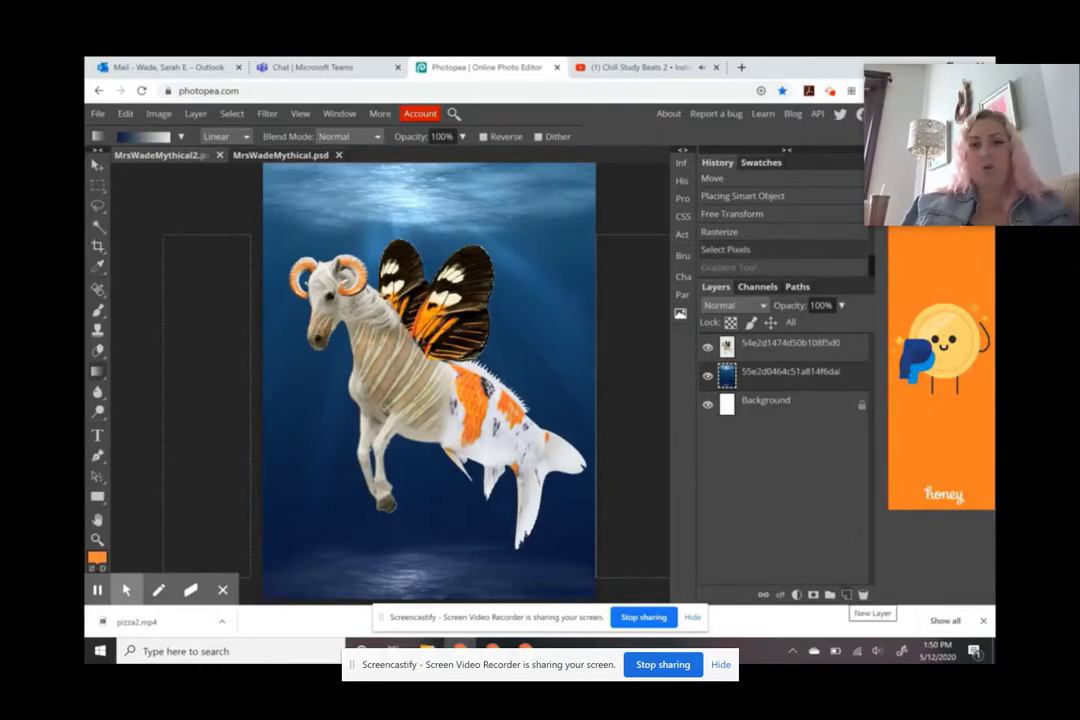
left_click(849, 597)
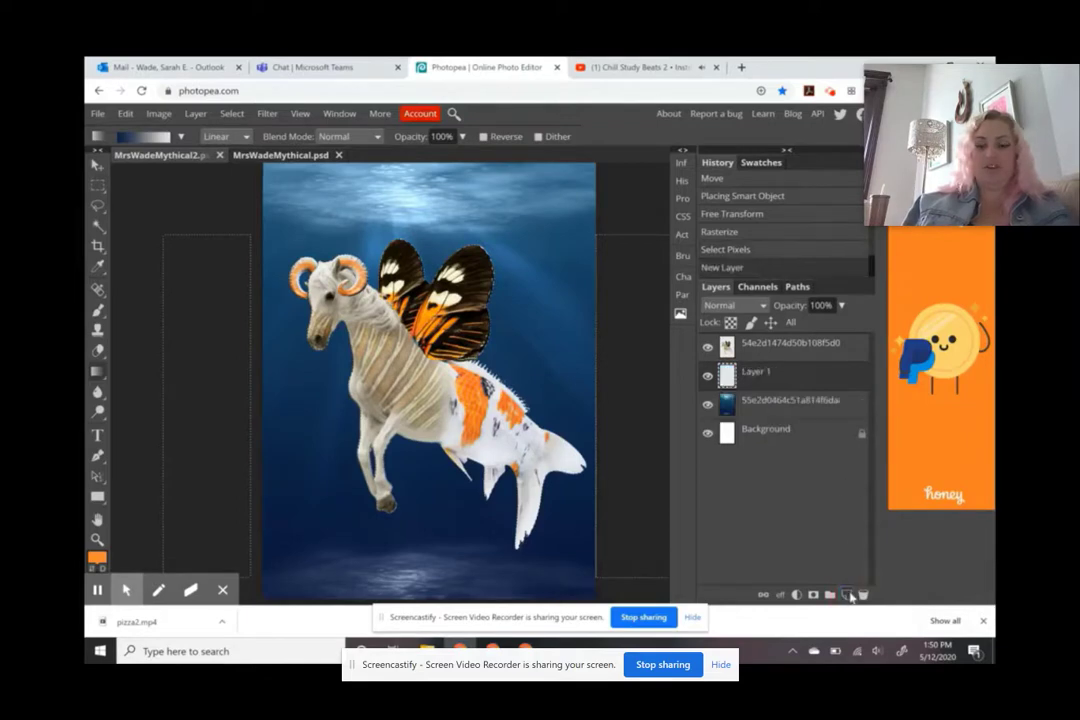
left_click_drag(765, 375, 758, 344)
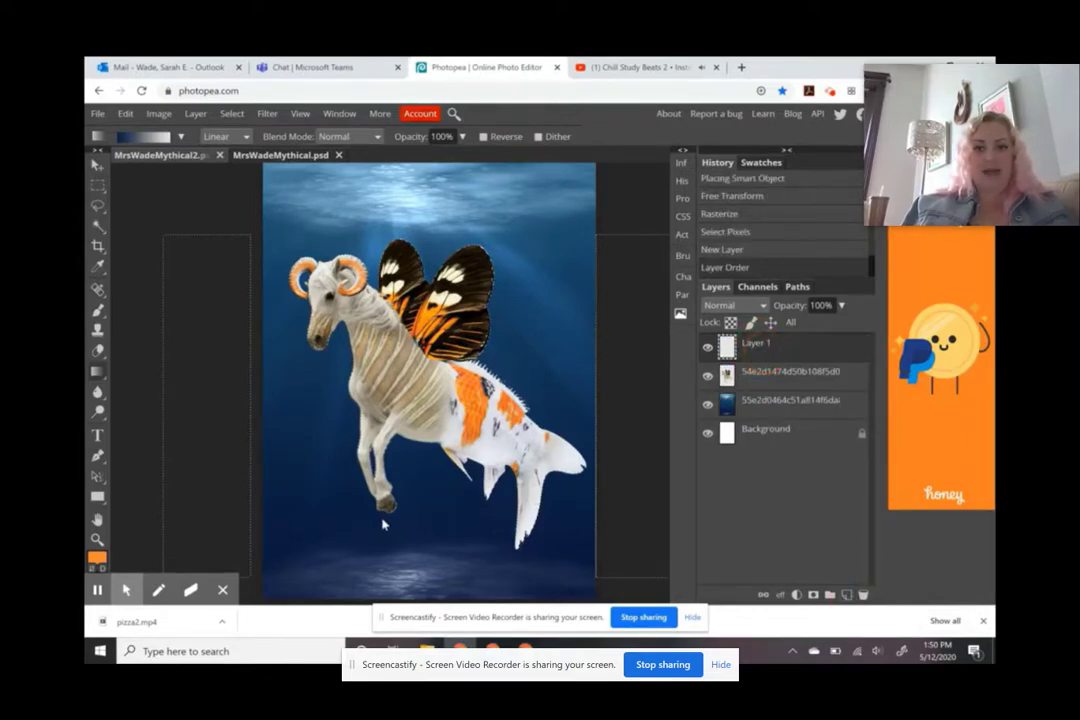
Try dark blue gradients of different lengths and directions across the creature on the new layer, undoing each one
left_click_drag(382, 519, 467, 243)
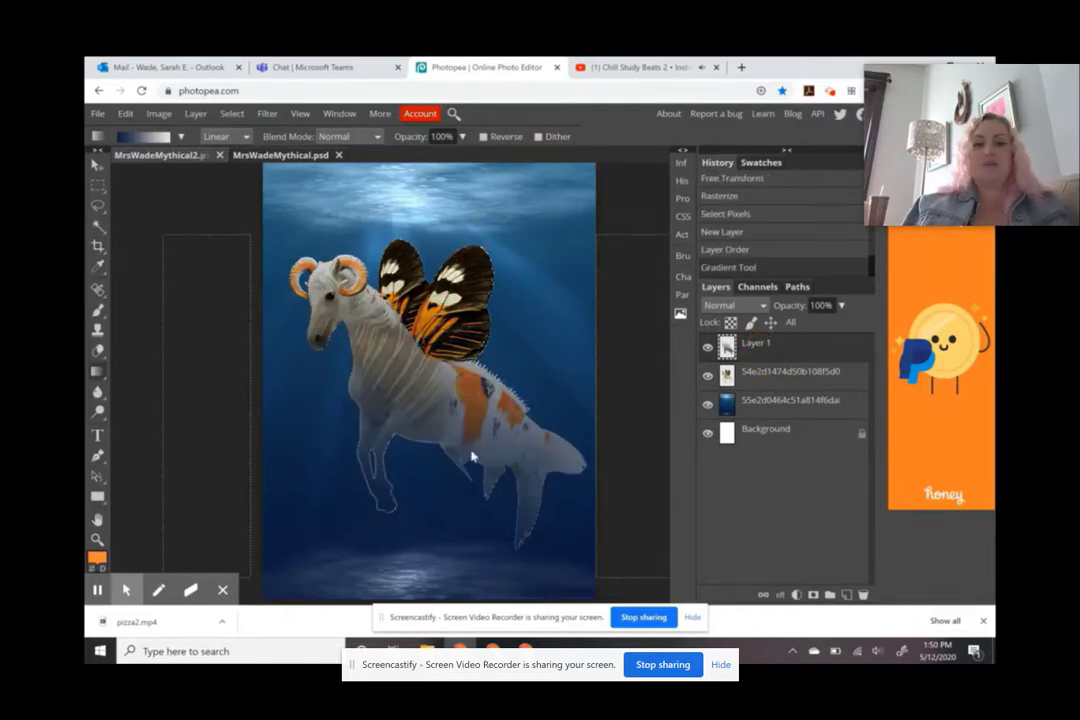
key("ctrl+z")
left_click_drag(383, 527, 416, 426)
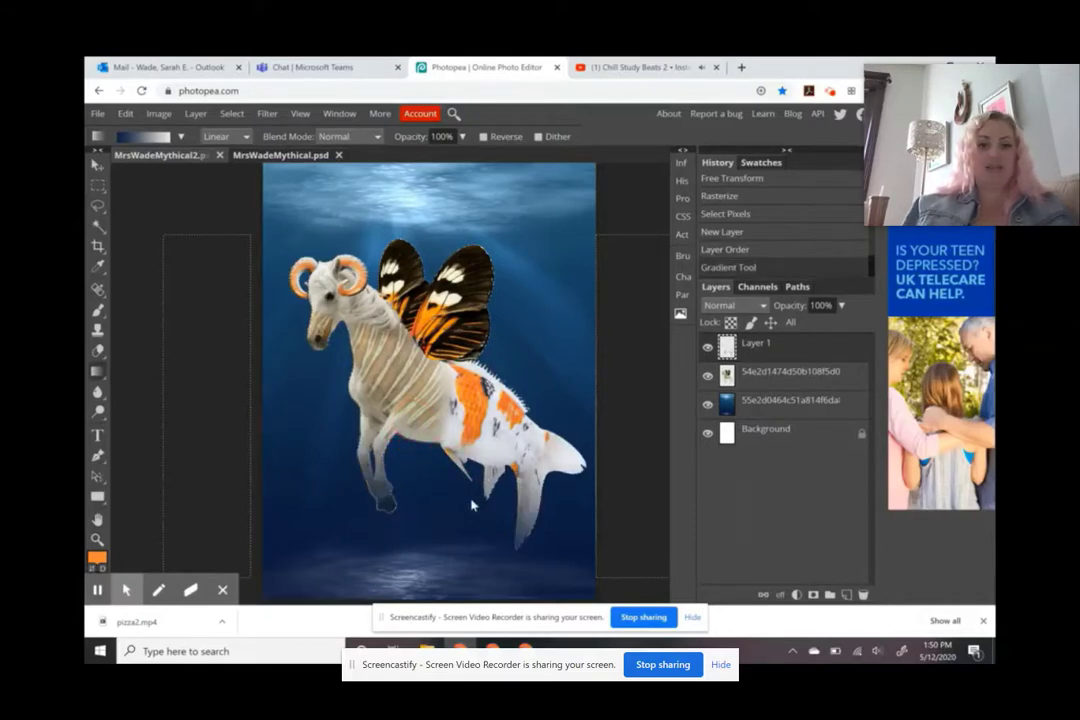
key("ctrl+z")
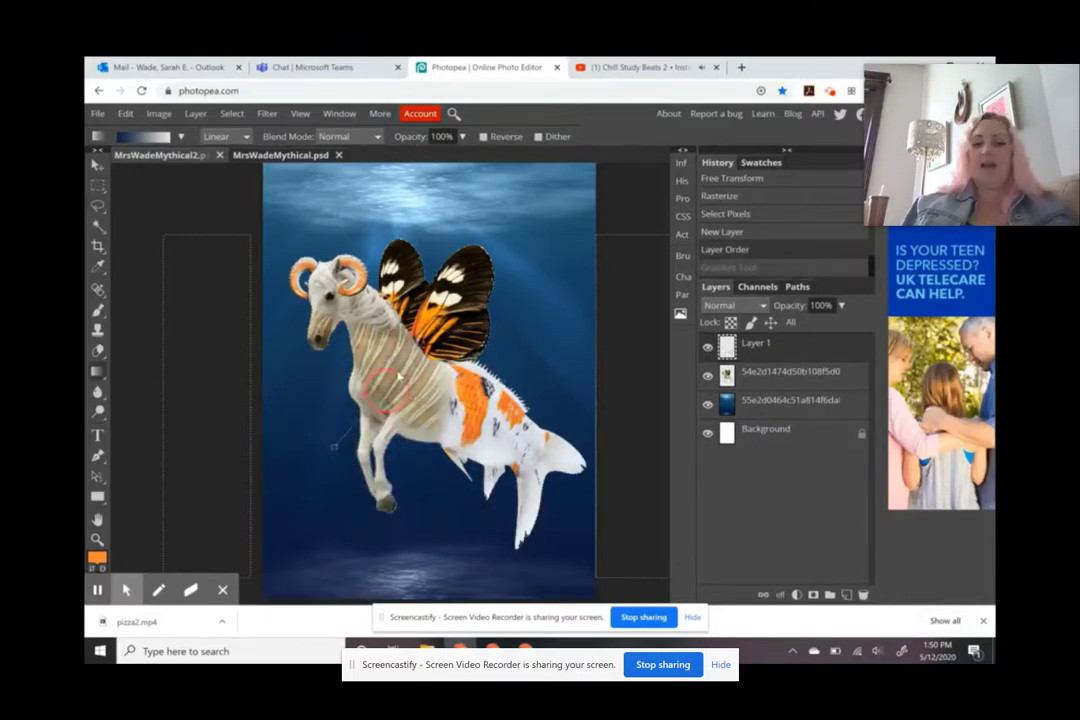
key("ctrl+shift+z")
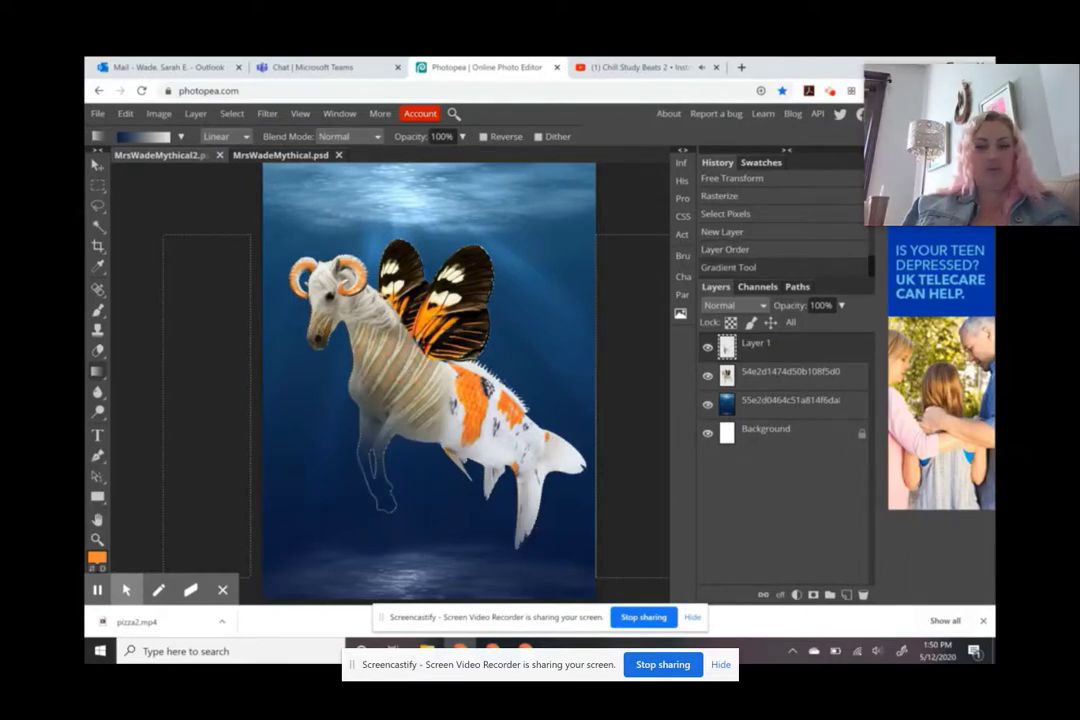
key("ctrl+z")
Shade the creature's hooves and lower tail fin with two dark blue gradients, undoing the extra third gradient
left_click_drag(365, 549, 332, 402)
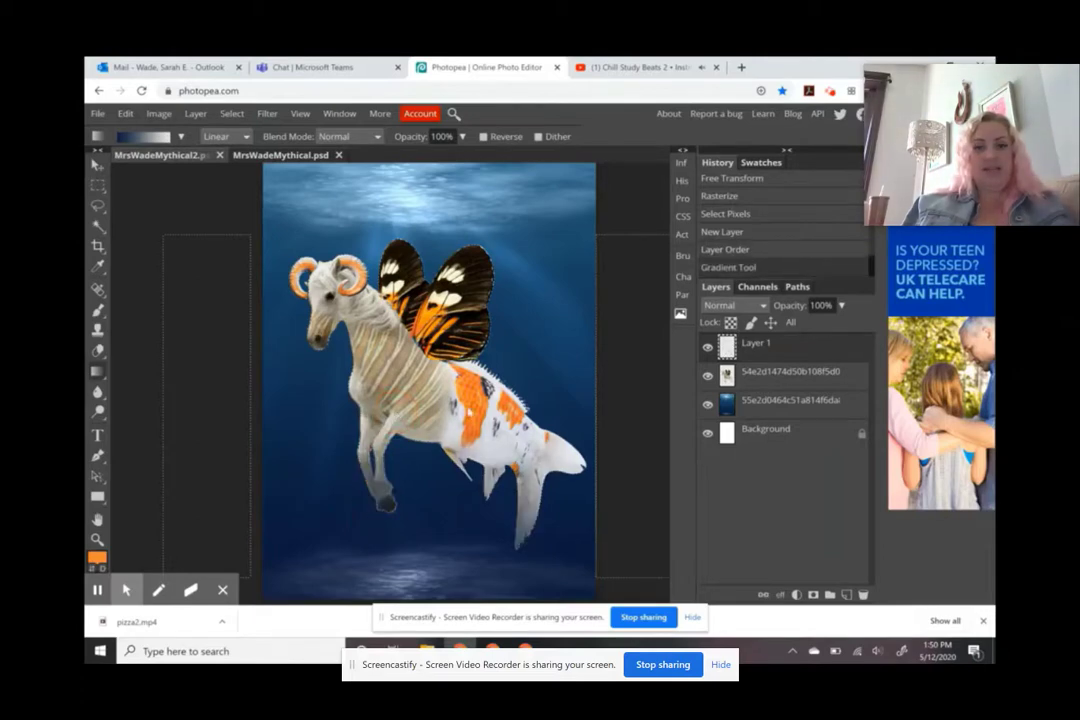
left_click_drag(470, 468, 440, 405)
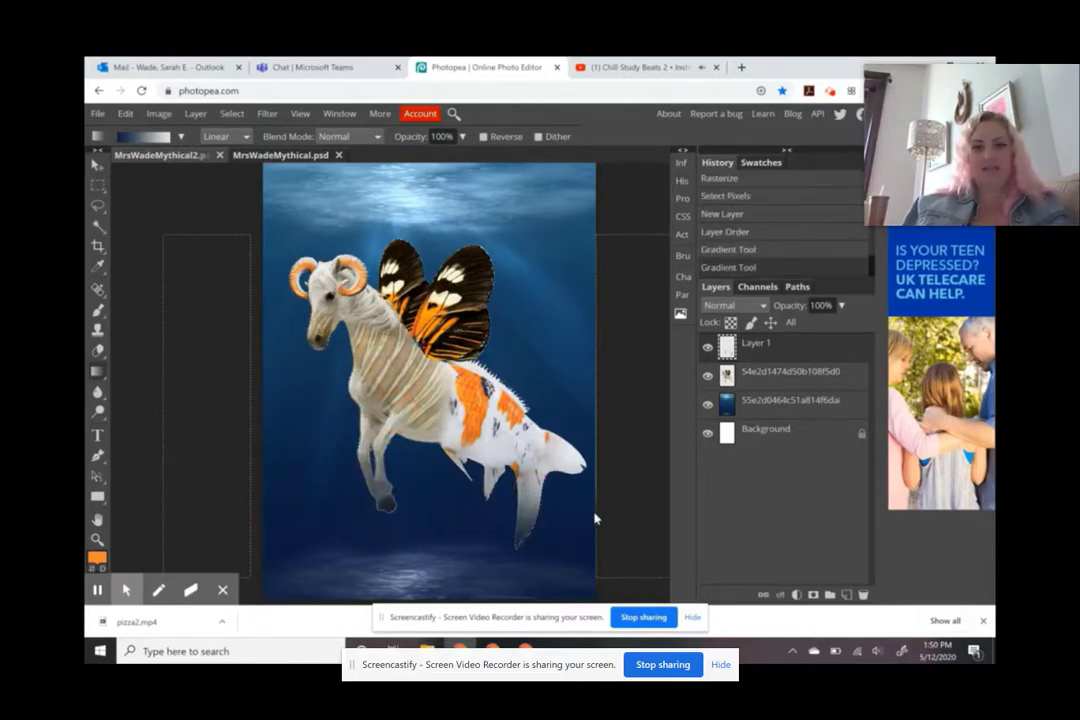
left_click(307, 343)
left_click_drag(307, 343, 358, 398)
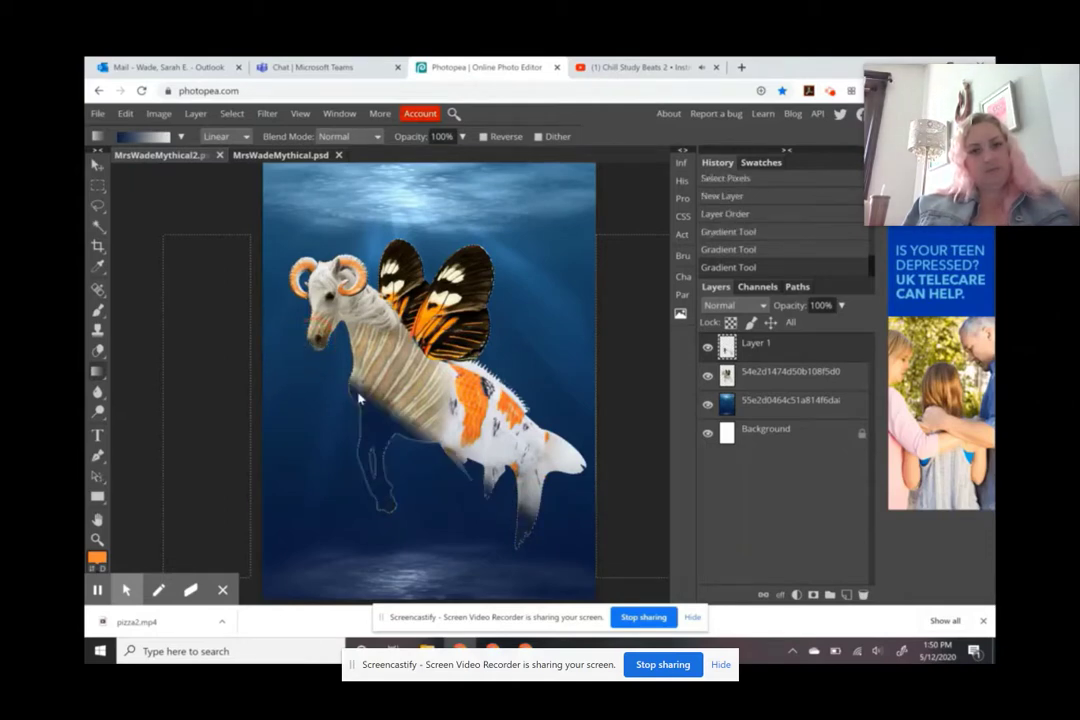
key("ctrl+z")
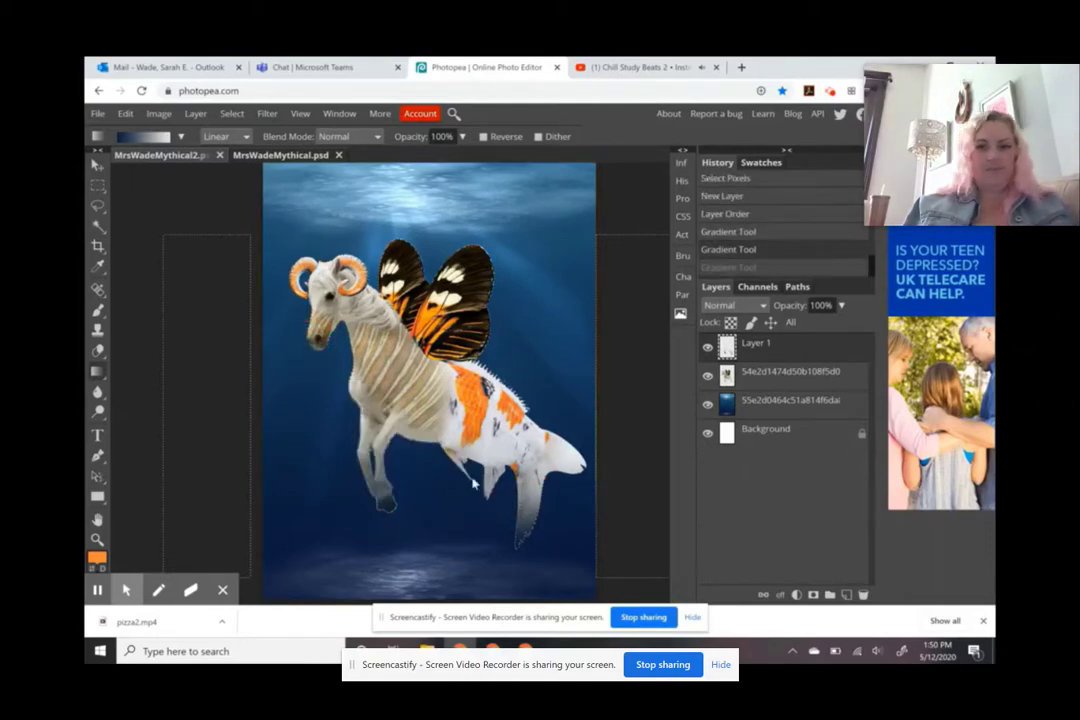
Deselect, reload the creature layer's pixels as a selection and add a new layer on top
key("ctrl+d")
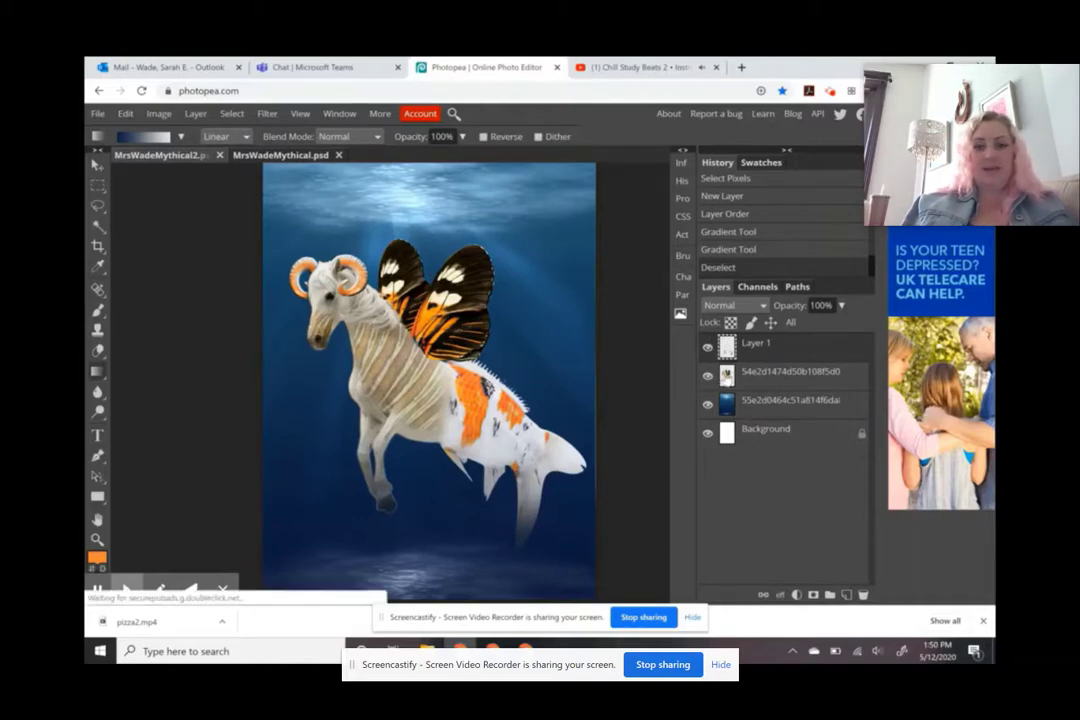
left_click(727, 375, "ctrl")
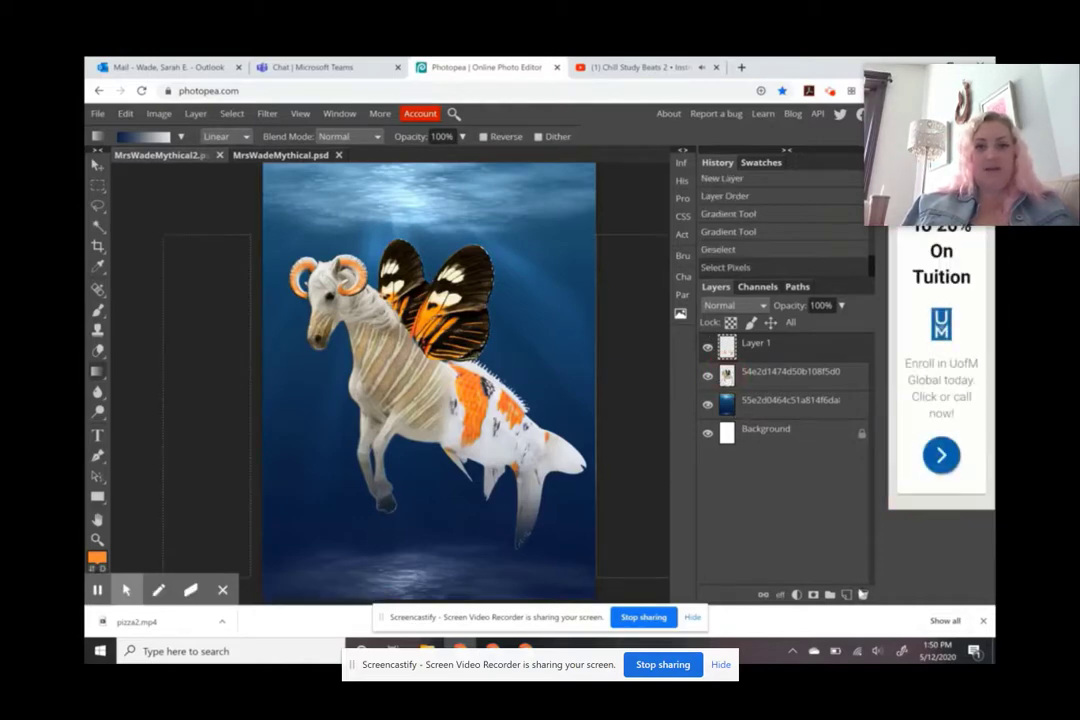
left_click(846, 594)
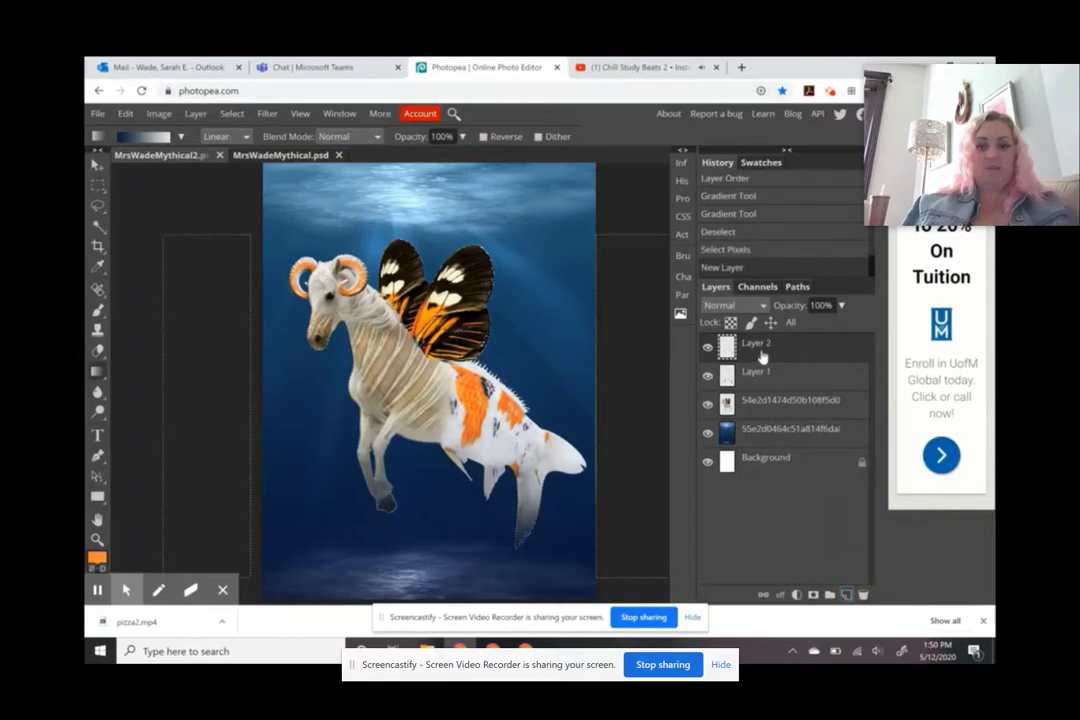
Change the gradient's starting colour from the blue to pale yellow fbfbba, keeping the fade to transparent
left_click(138, 138)
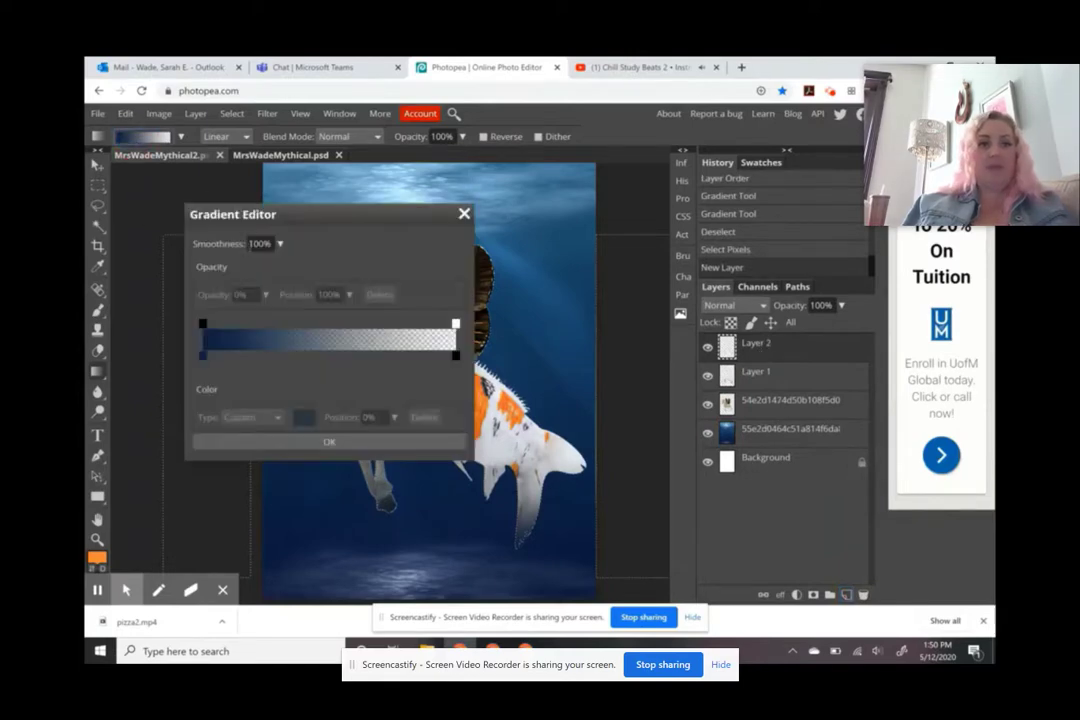
left_click(203, 356)
left_click(303, 417)
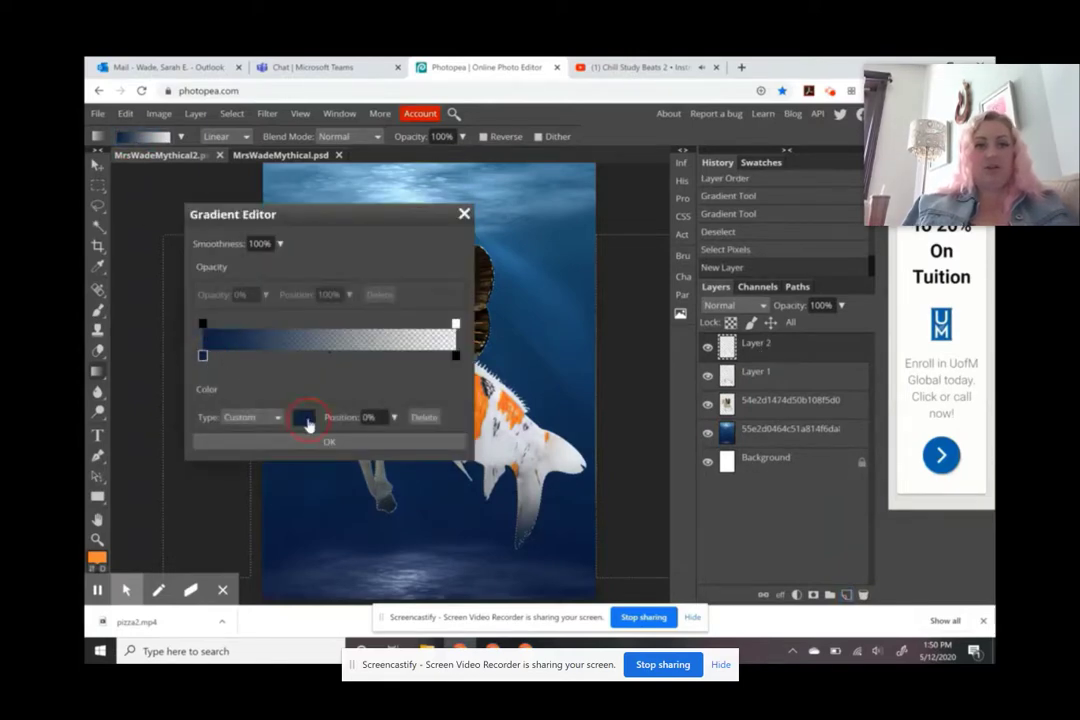
left_click(466, 375)
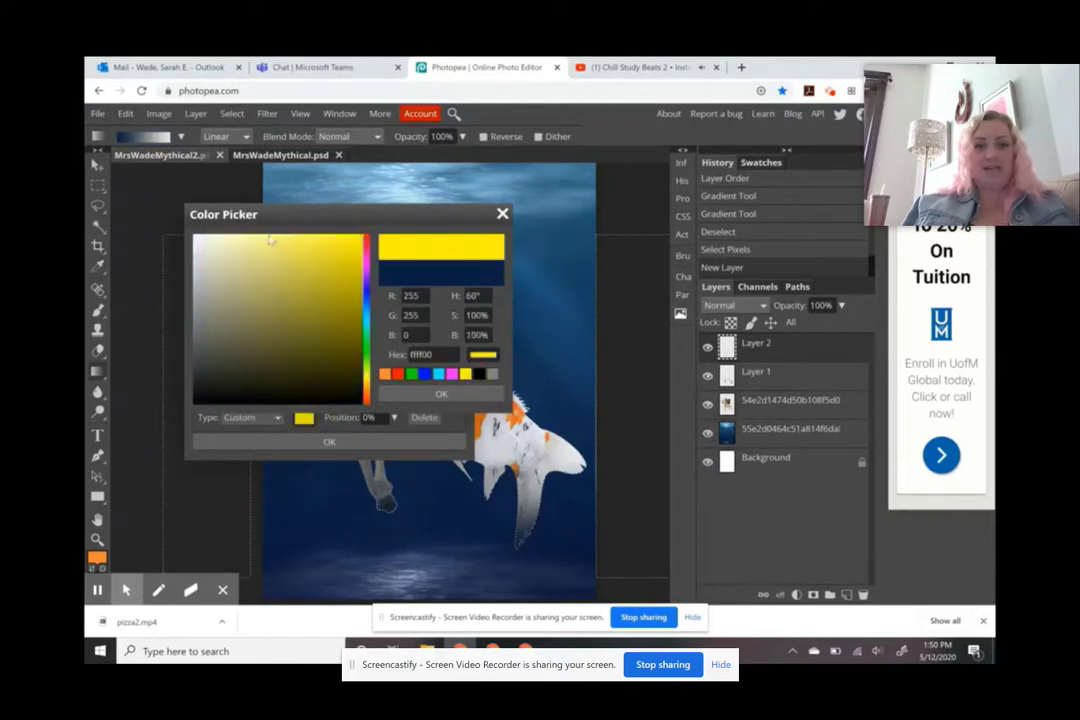
left_click(225, 240)
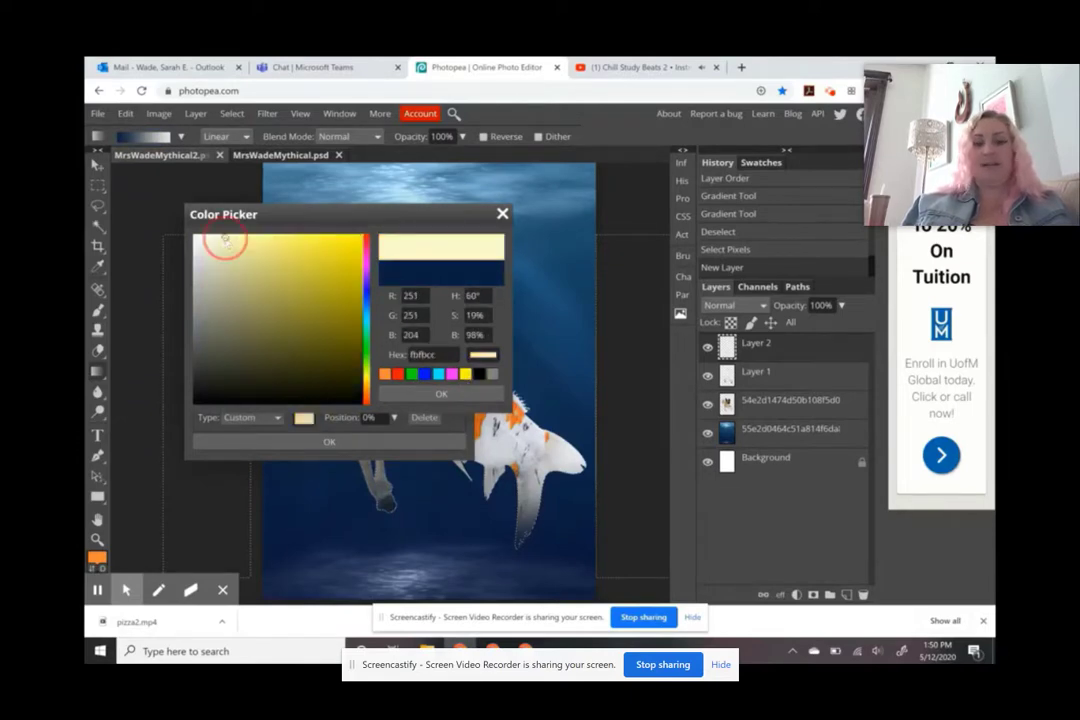
left_click(232, 237)
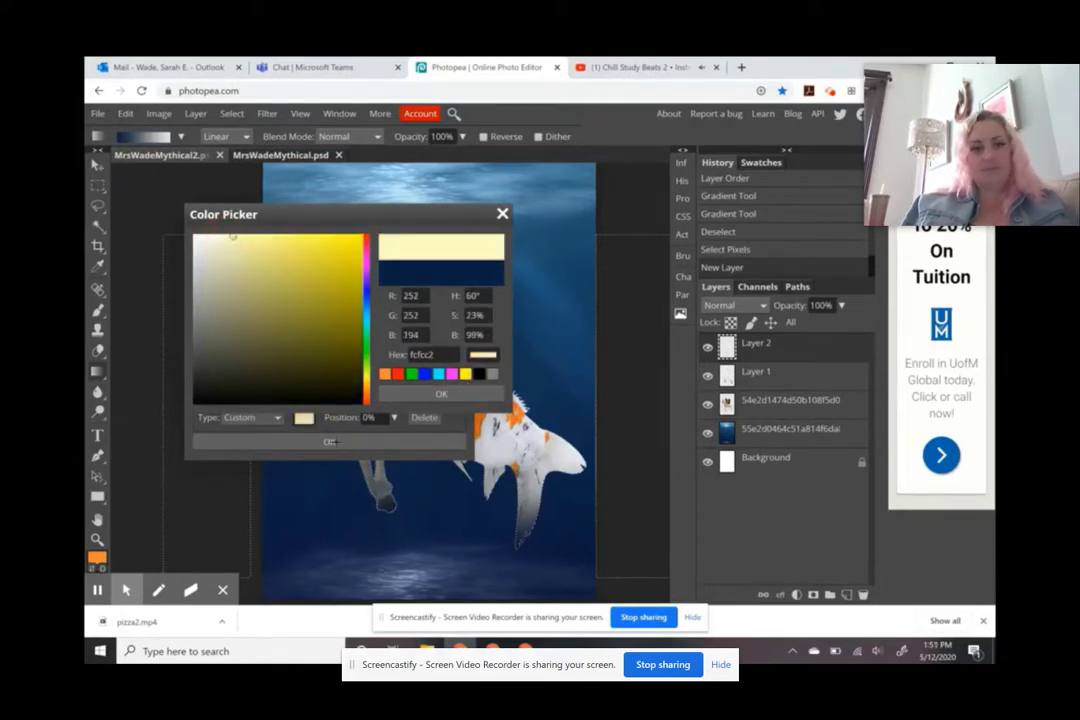
left_click(331, 441)
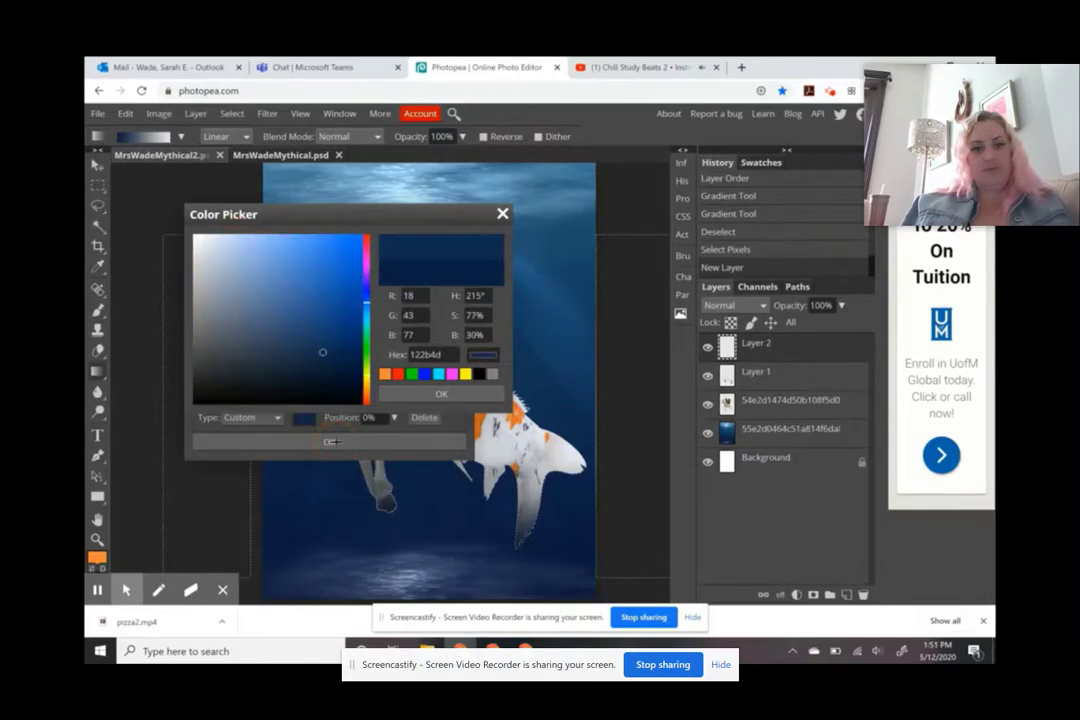
left_click(465, 374)
left_click(238, 240)
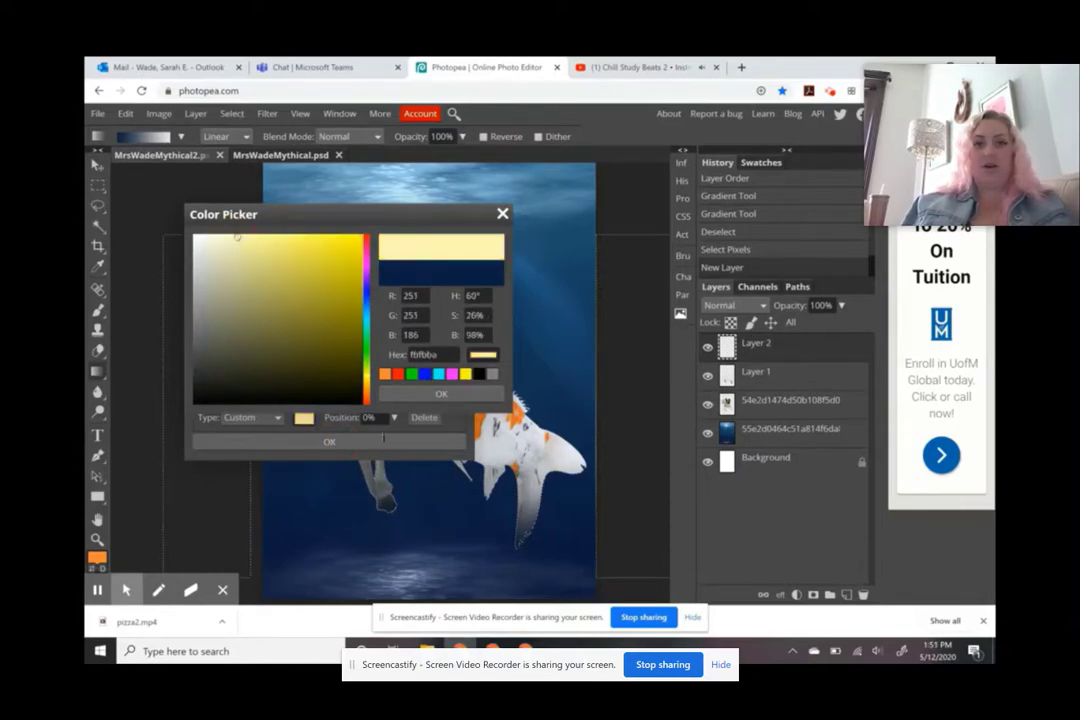
left_click(441, 394)
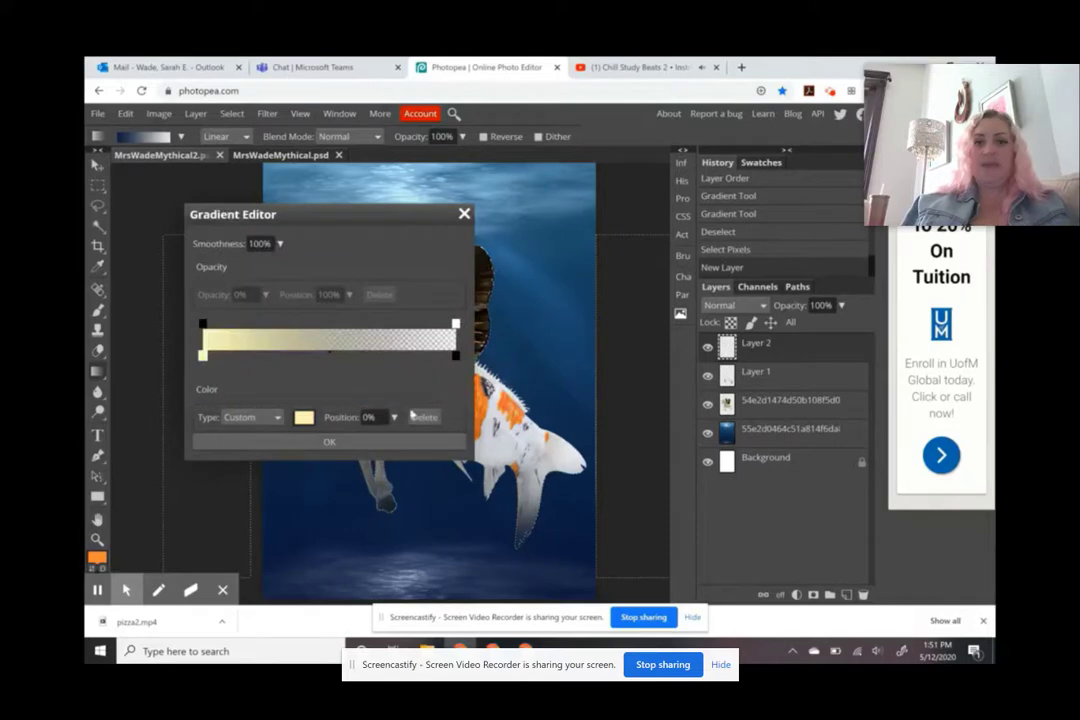
left_click(345, 441)
Try short pale yellow gradients over the tops of the wings on Layer 2, undoing each one
left_click(773, 352)
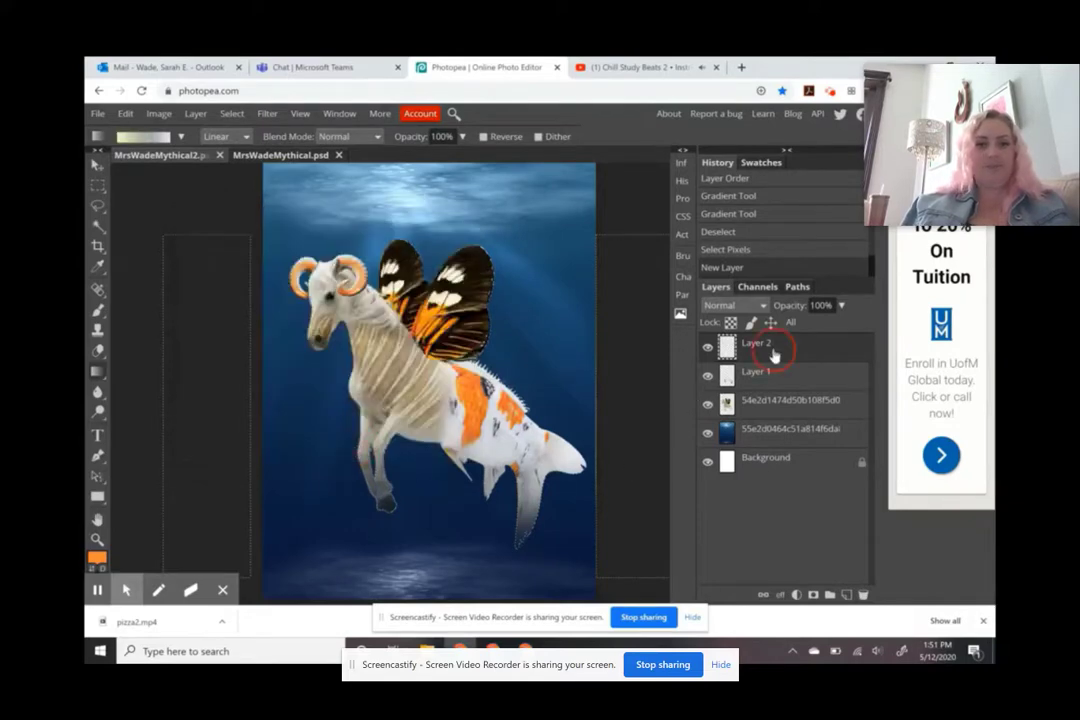
left_click_drag(390, 226, 386, 262)
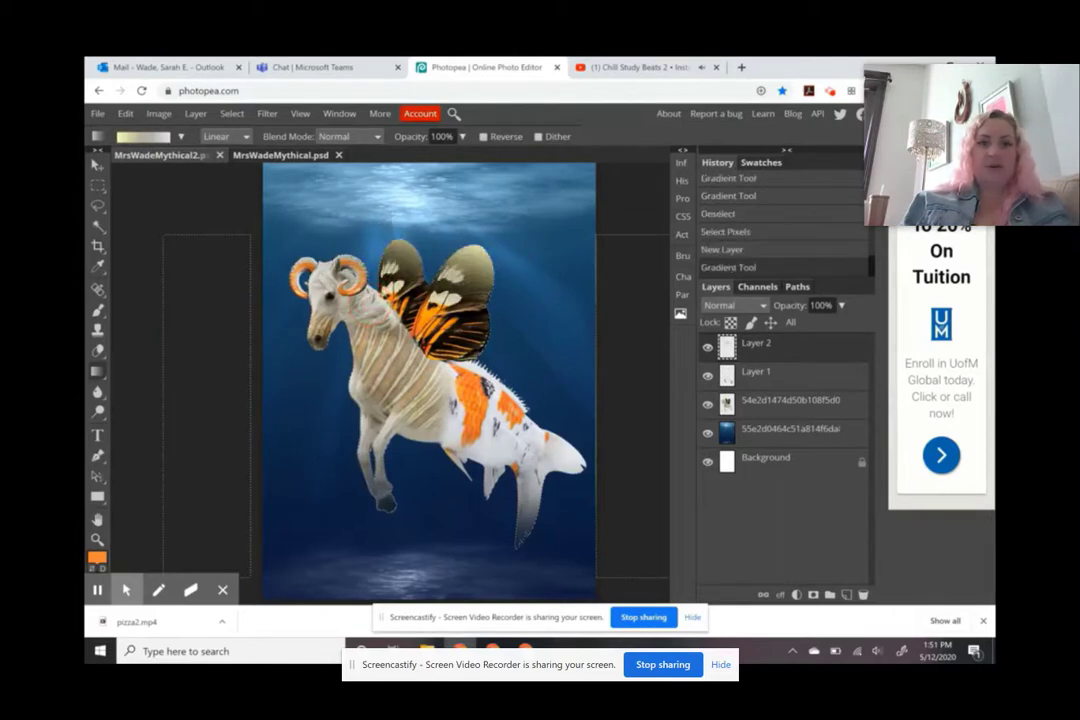
key("ctrl+z")
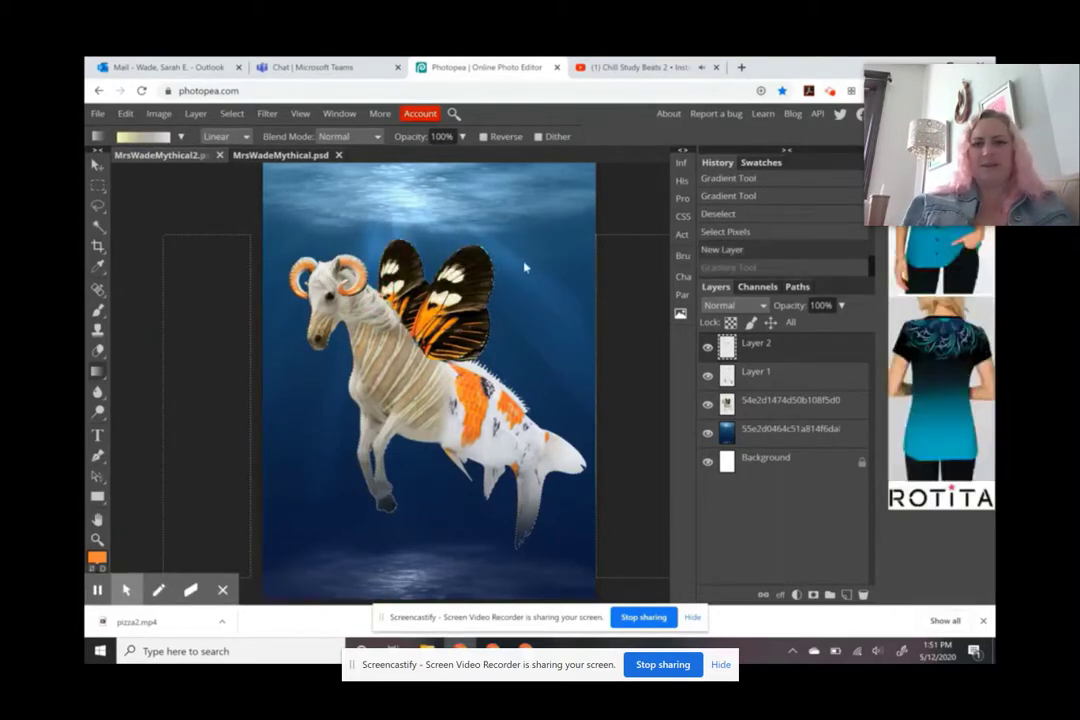
key("ctrl+shift+z")
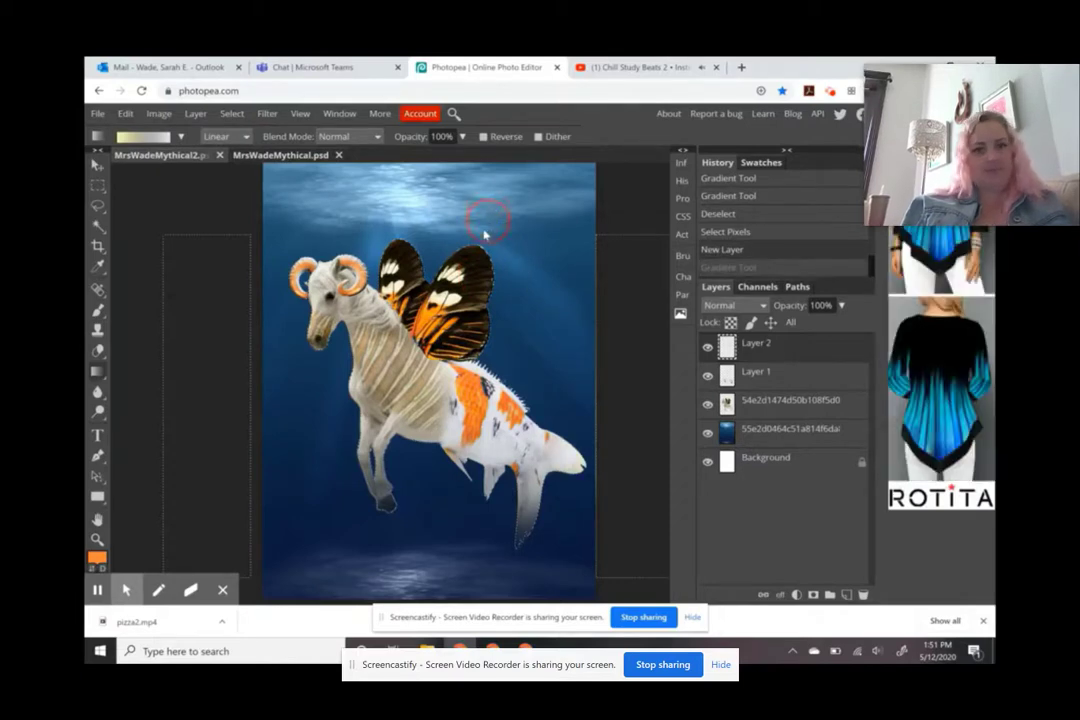
key("ctrl+z")
key("ctrl+shift+z")
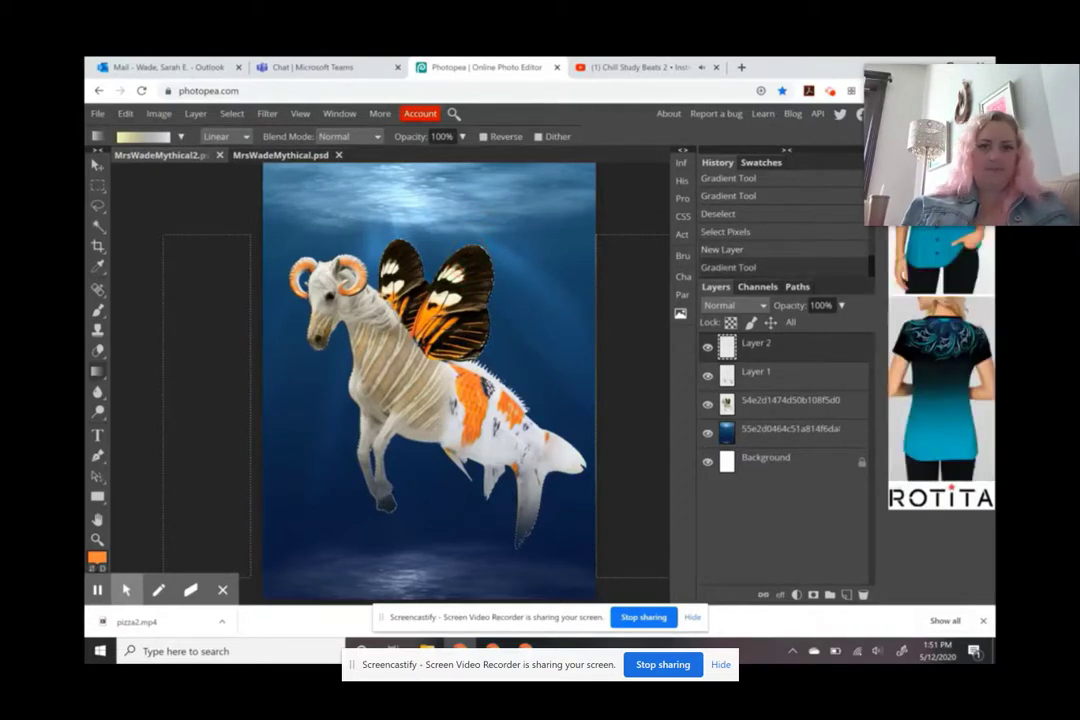
key("ctrl+z")
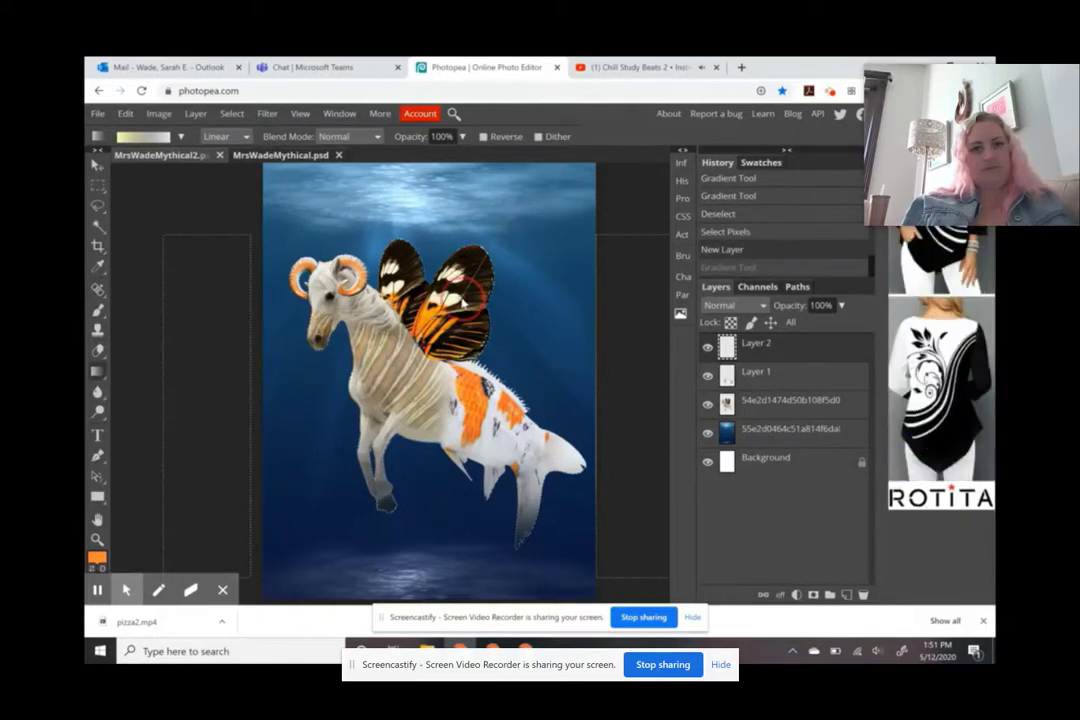
key("ctrl+shift+z")
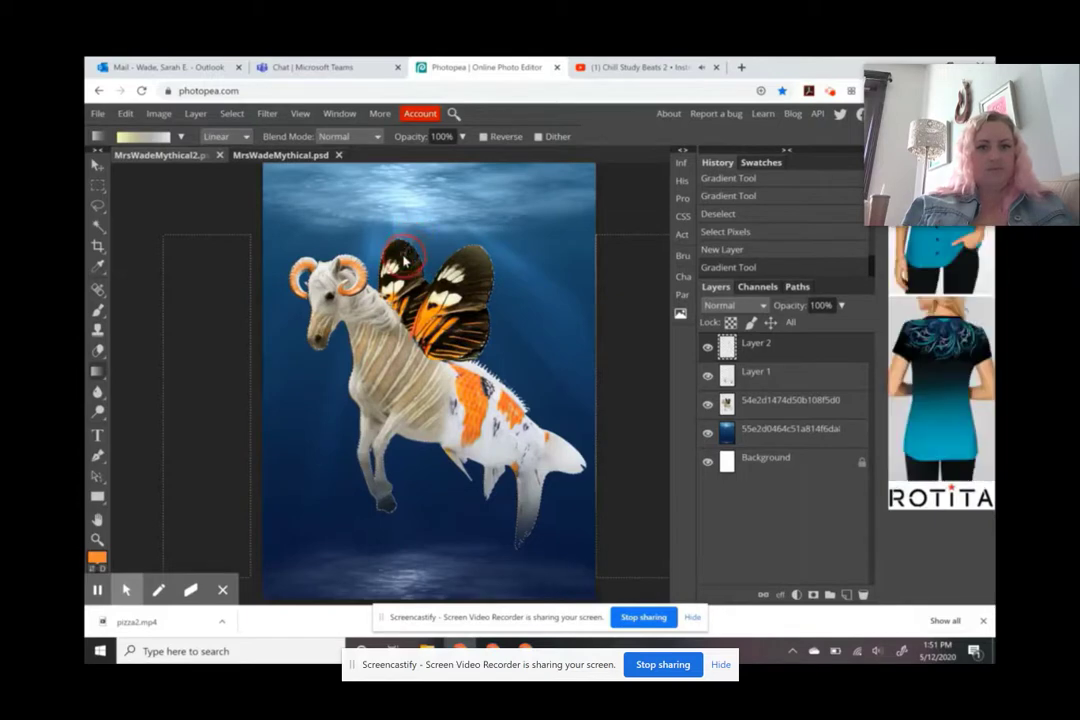
left_click_drag(408, 237, 405, 262)
key("ctrl+z")
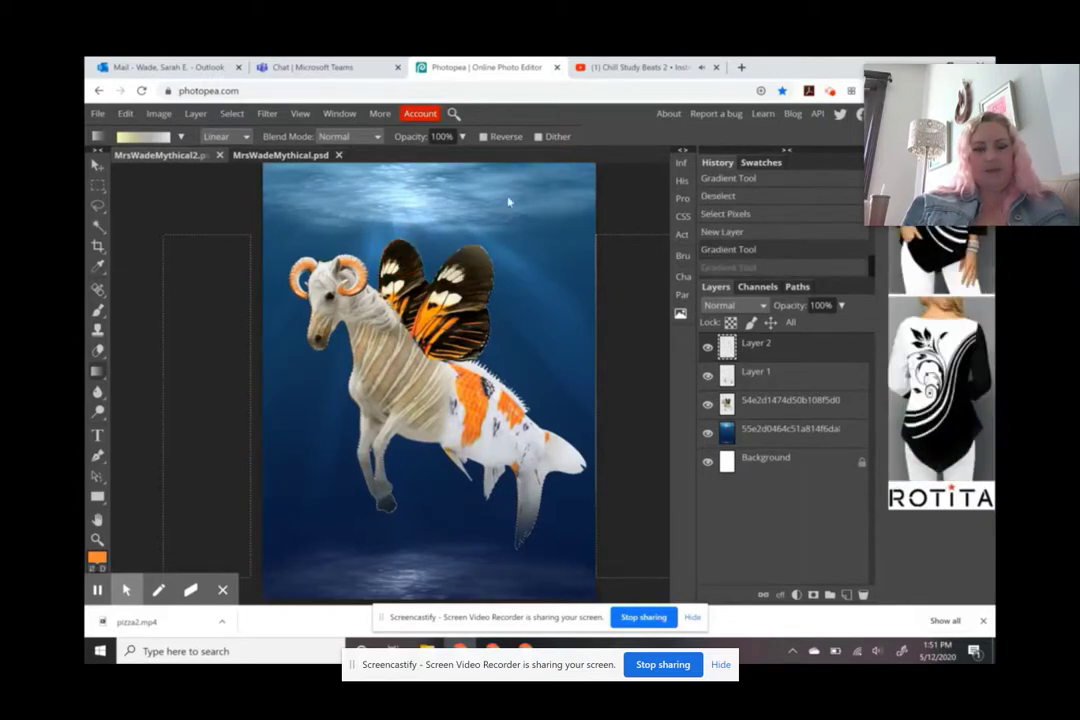
key("ctrl+z")
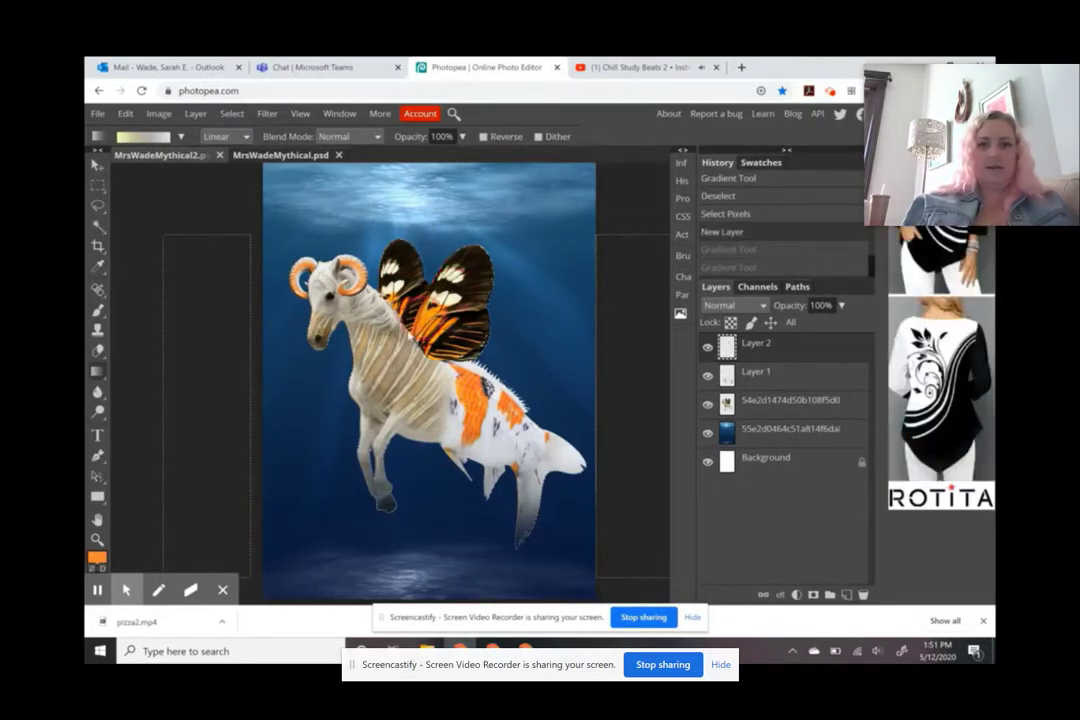
Lighten the upper wings with a pale yellow gradient on Layer 2 and lower that layer's opacity to 77%
left_click_drag(357, 252, 398, 345)
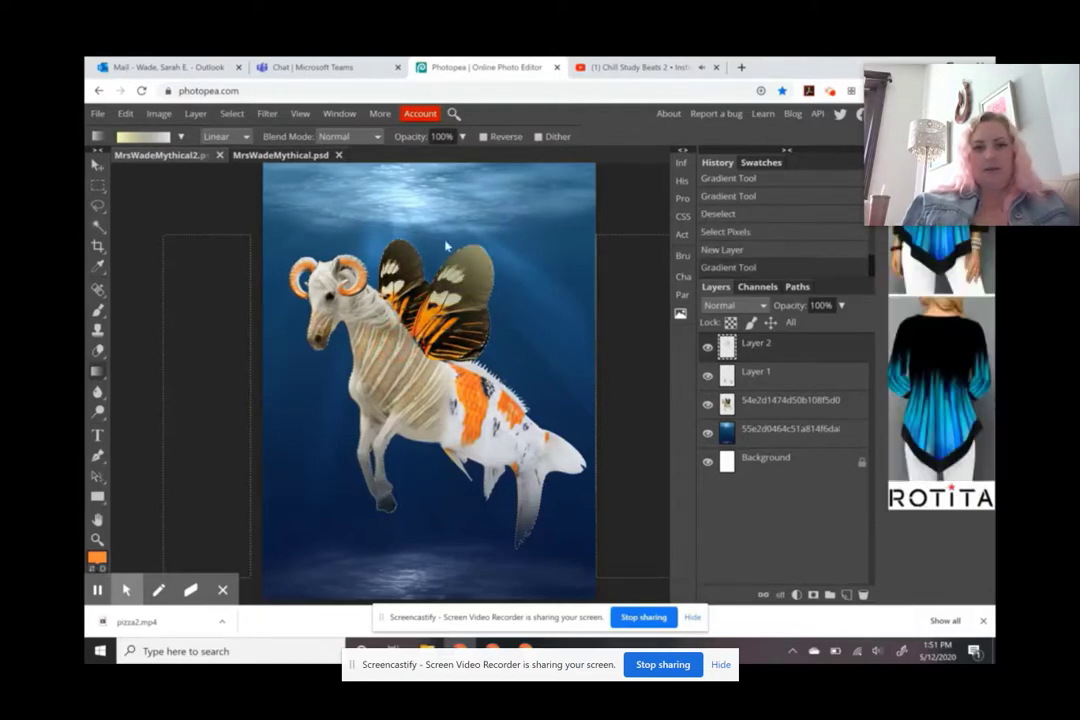
left_click(843, 306)
mouse_move(844, 324)
left_mouse_down()
mouse_move(818, 326)
mouse_move(832, 330)
left_mouse_up()
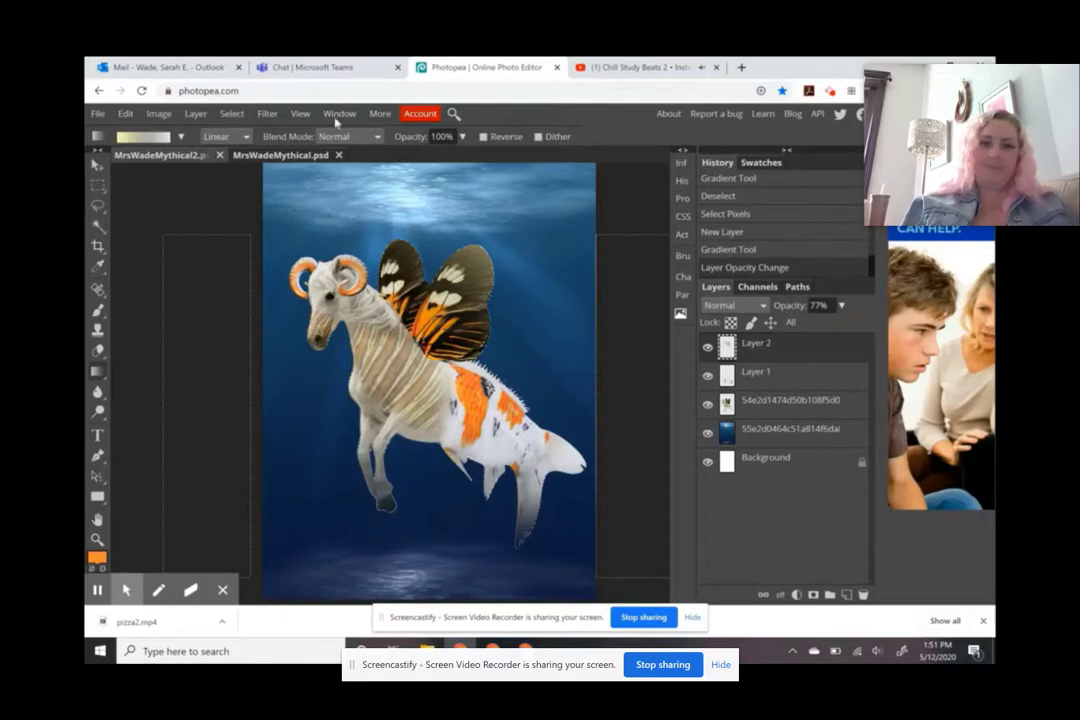
Deselect the creature selection and inspect the shaded hooves, tail and lightened wings up close
left_click(225, 114)
left_click(245, 152)
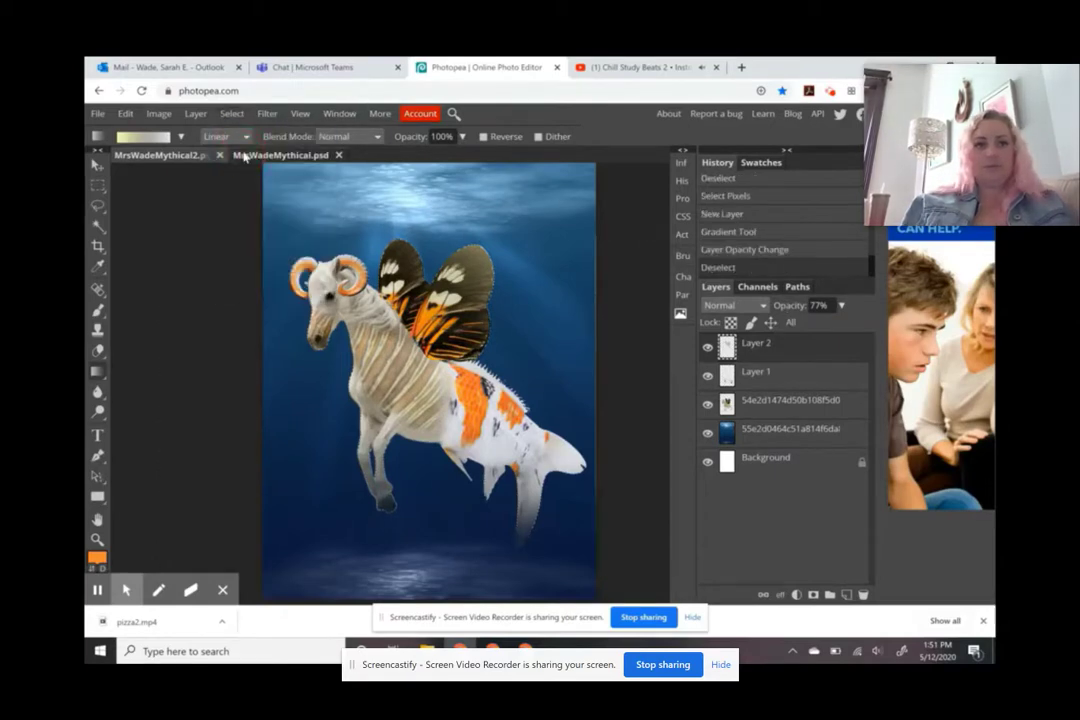
key("z")
left_click(476, 376)
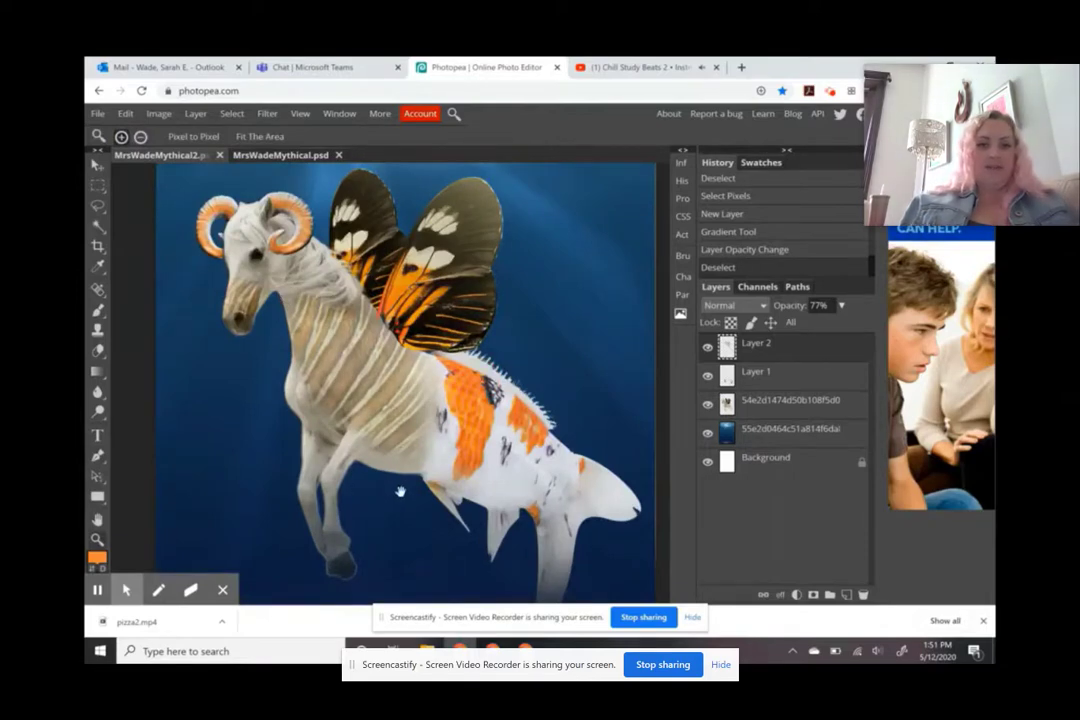
left_click_drag(400, 494, 365, 427)
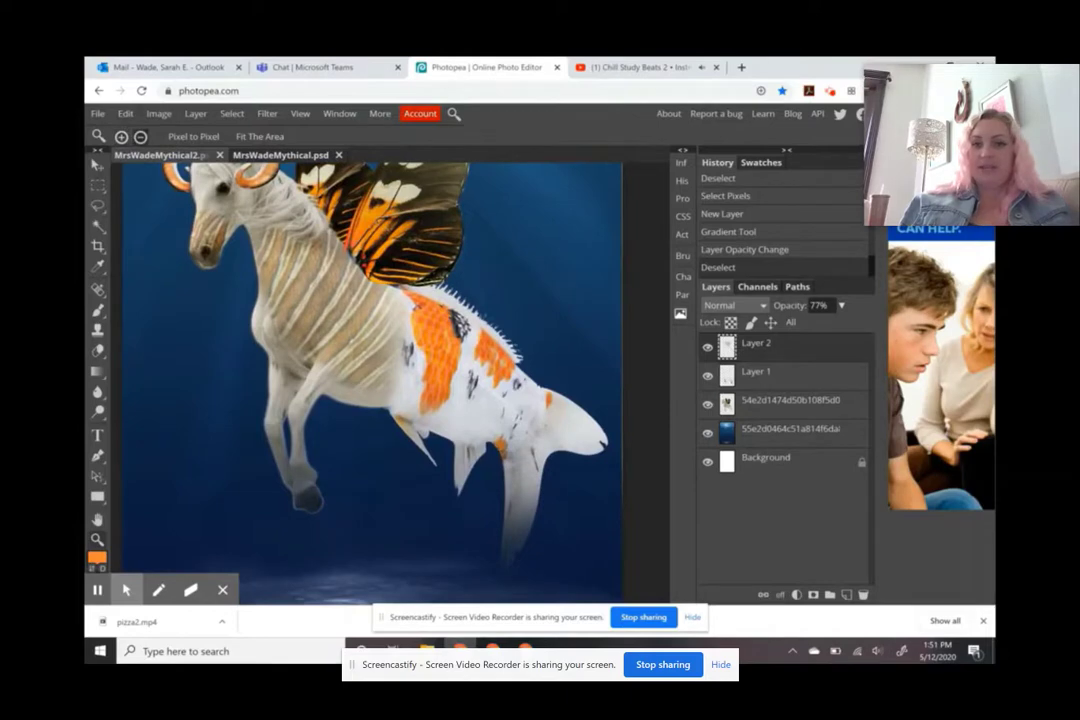
left_click(368, 408, "alt")
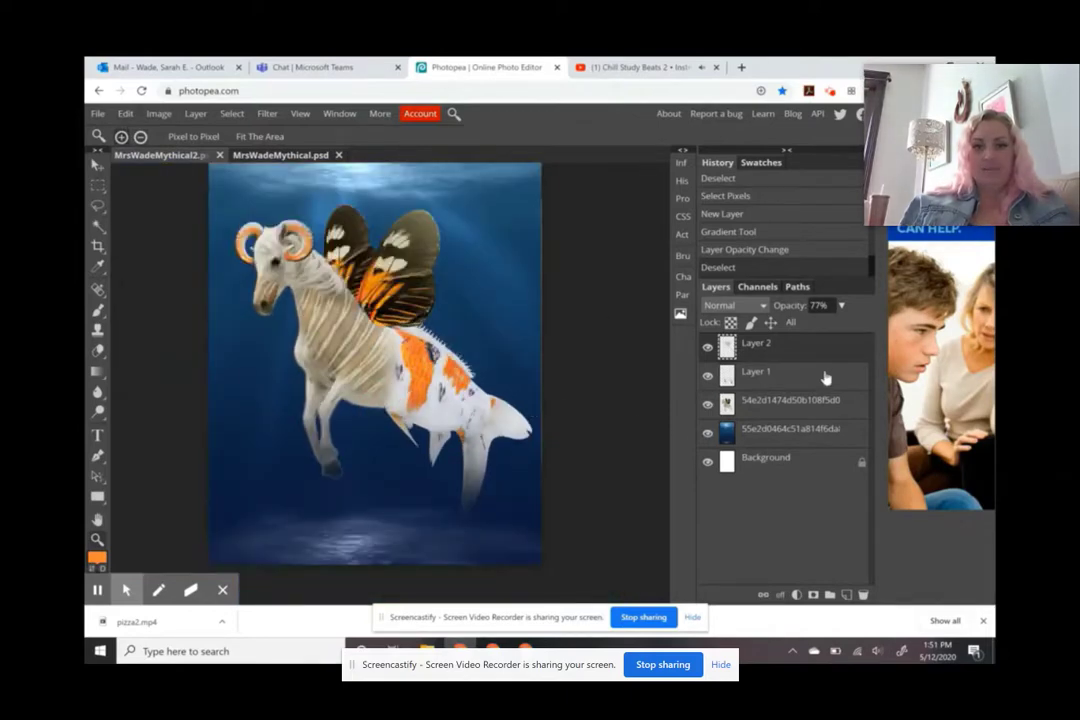
Open the layer style settings for the creature layer and place the dialog clear of the artwork
left_click(861, 409)
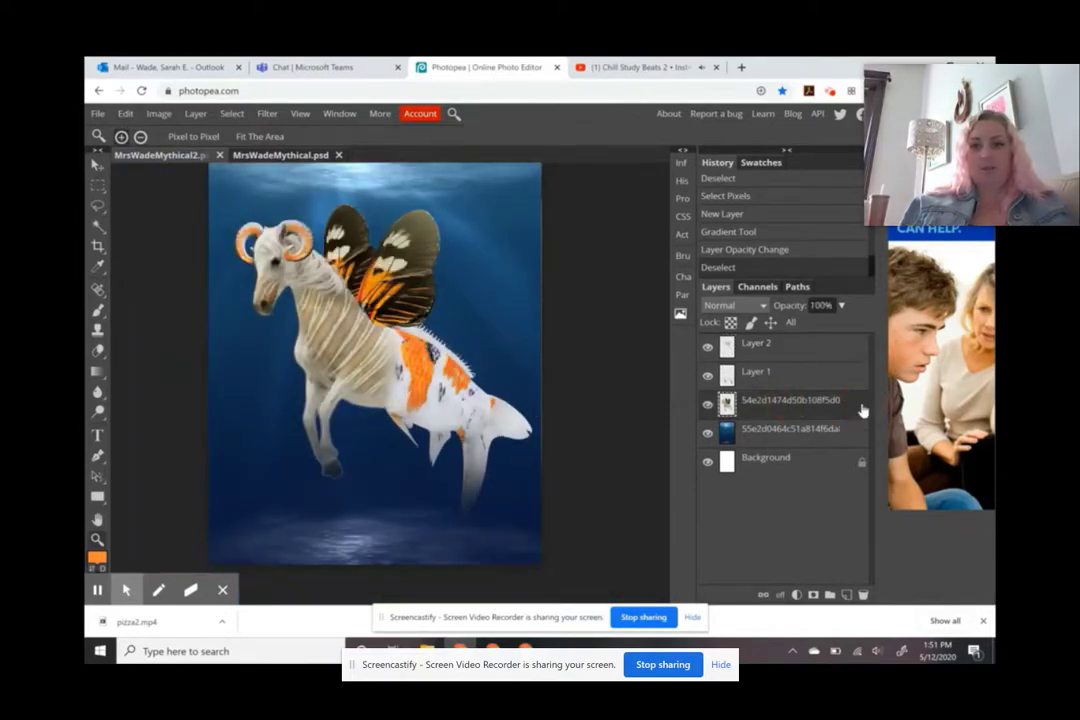
right_click(863, 409)
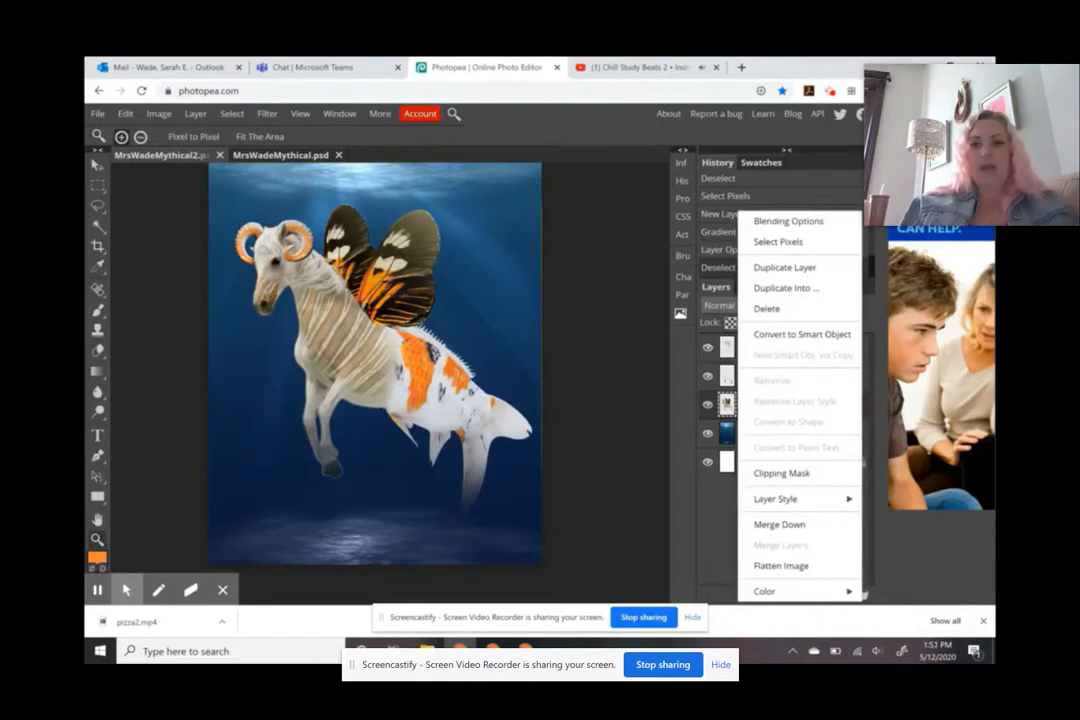
right_click(807, 498)
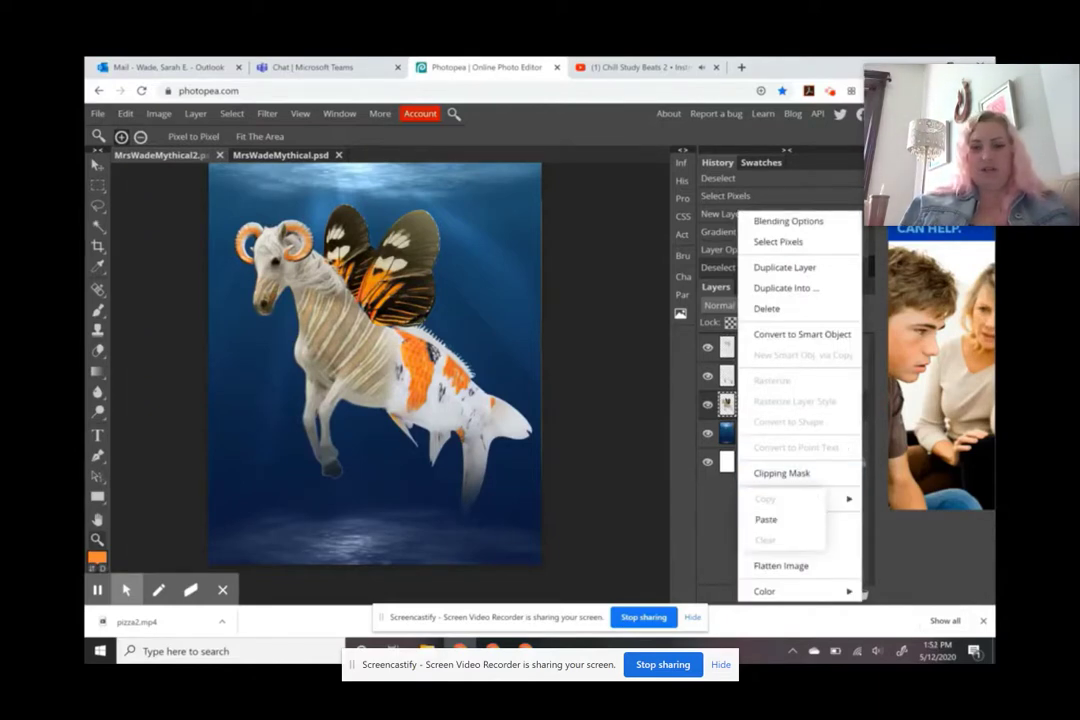
left_click(858, 427)
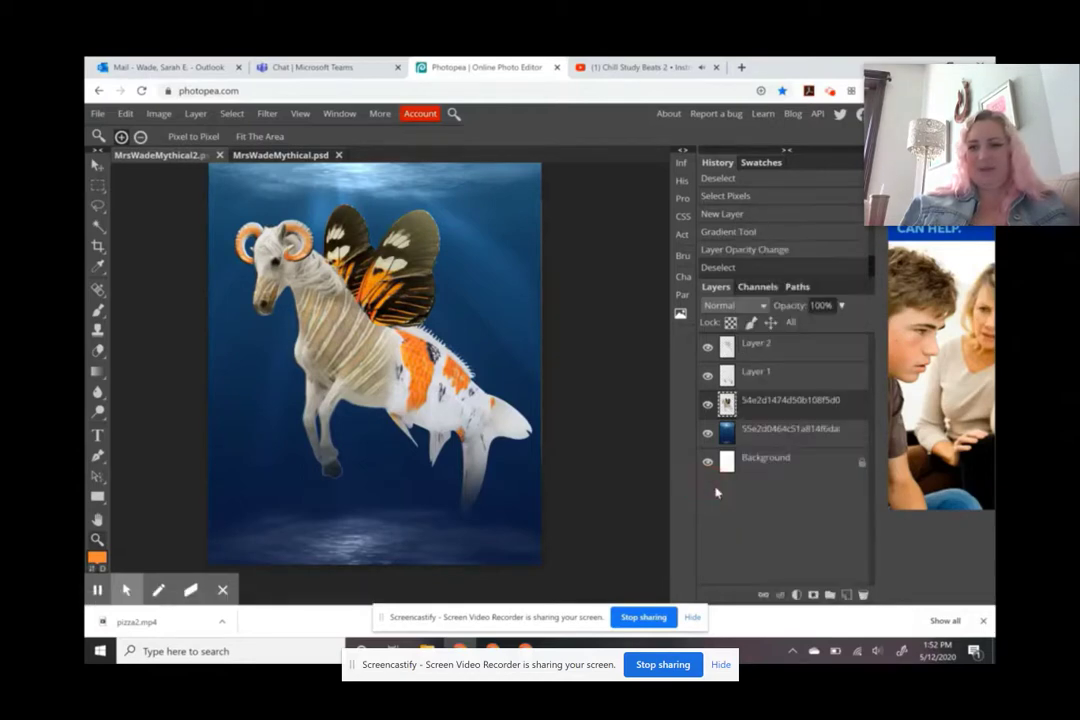
double_click(860, 410)
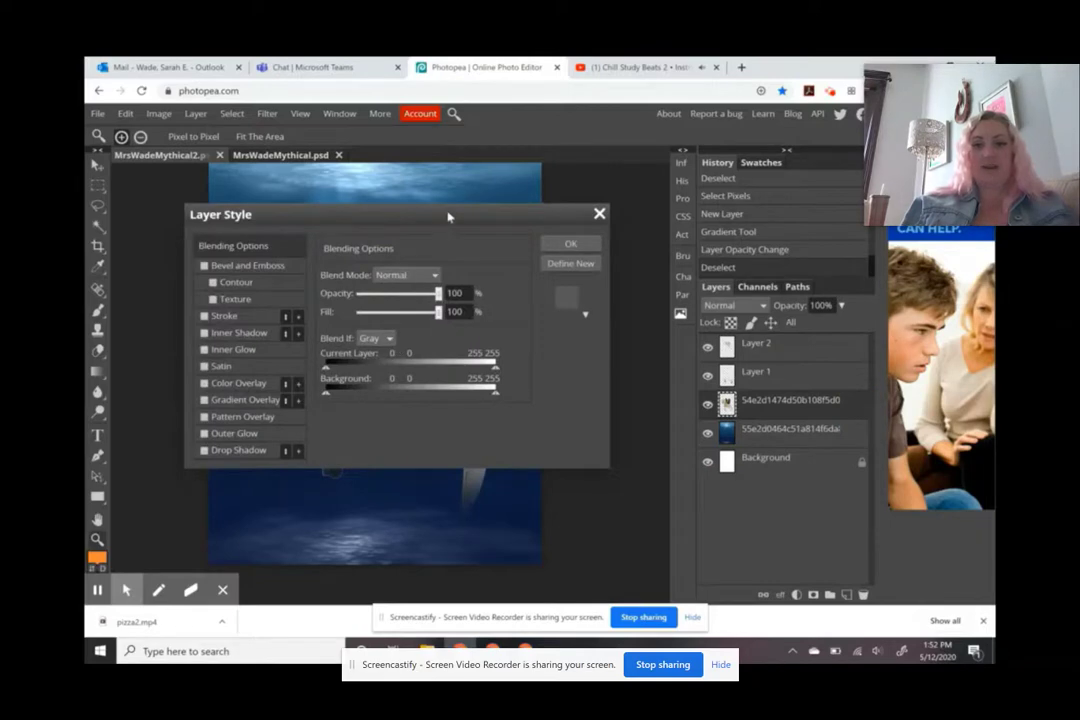
left_click_drag(447, 216, 816, 200)
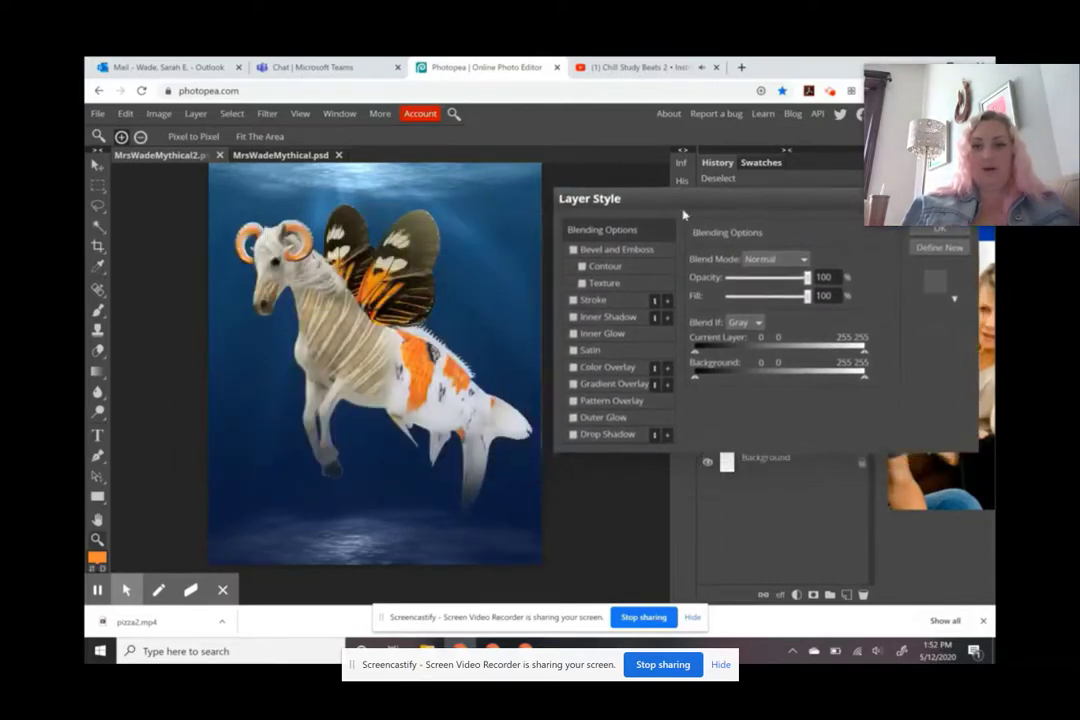
Try a near-black 020202 stroke around the creature, then switch the stroke off
left_click(573, 300)
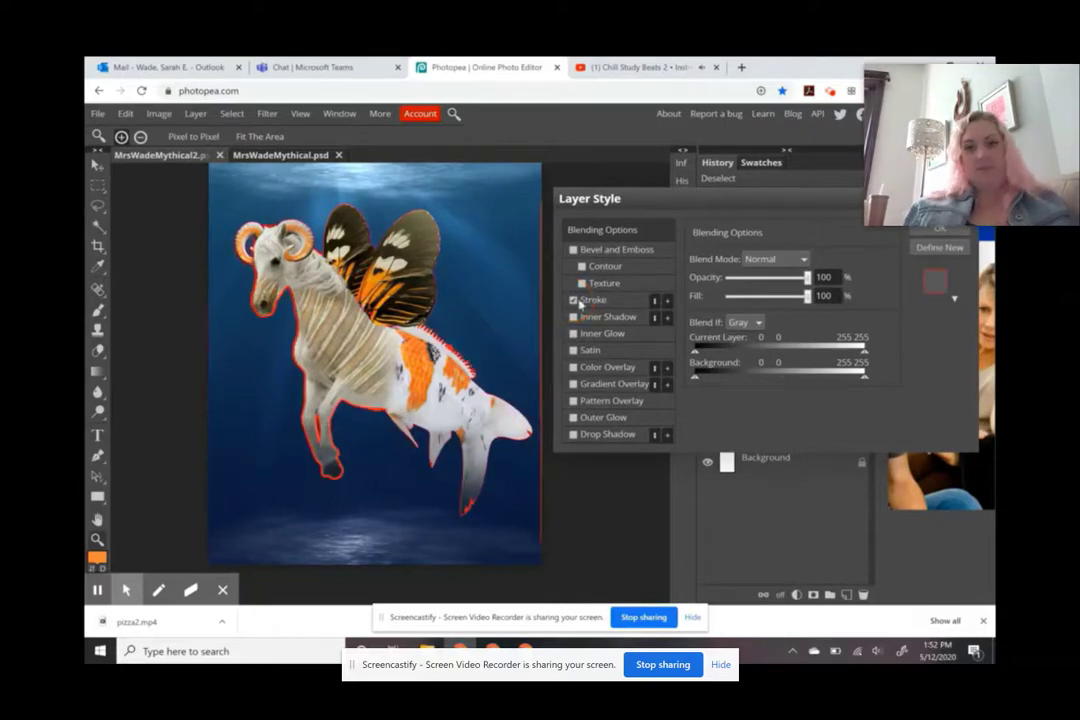
left_click(612, 302)
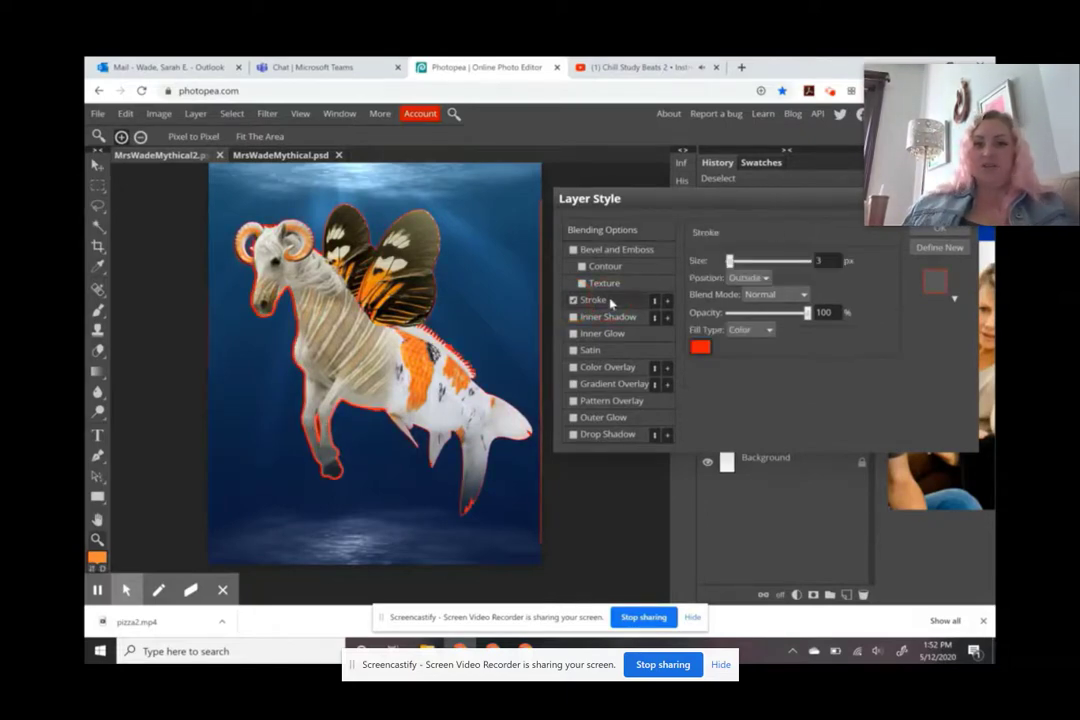
left_click(700, 349)
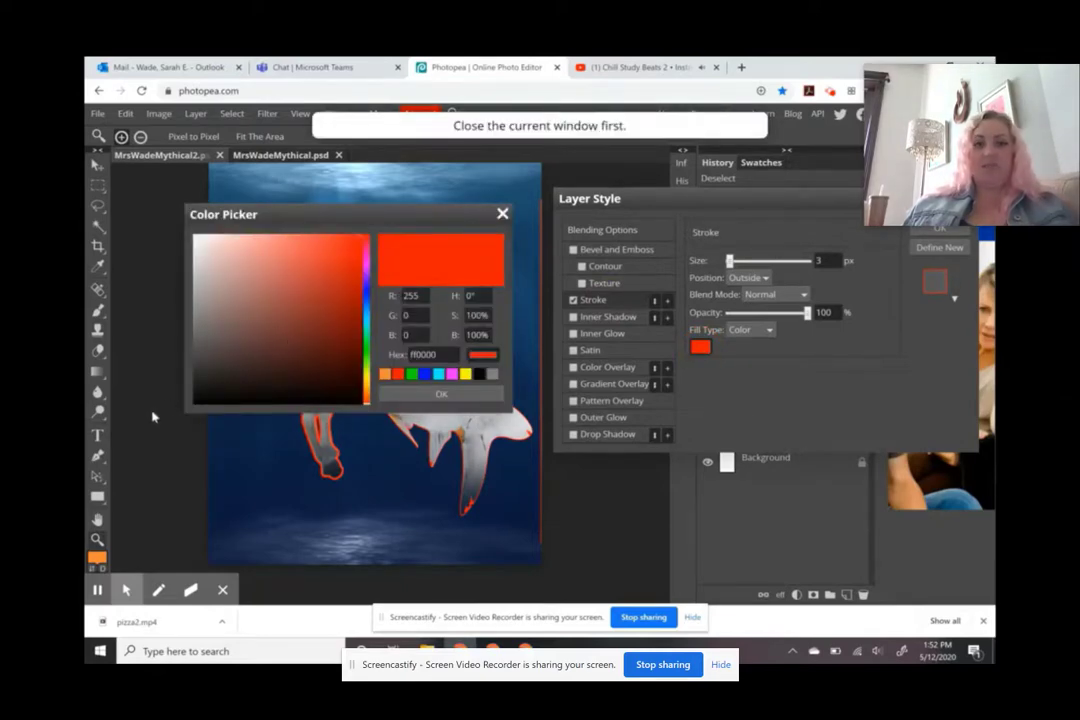
left_click(195, 407)
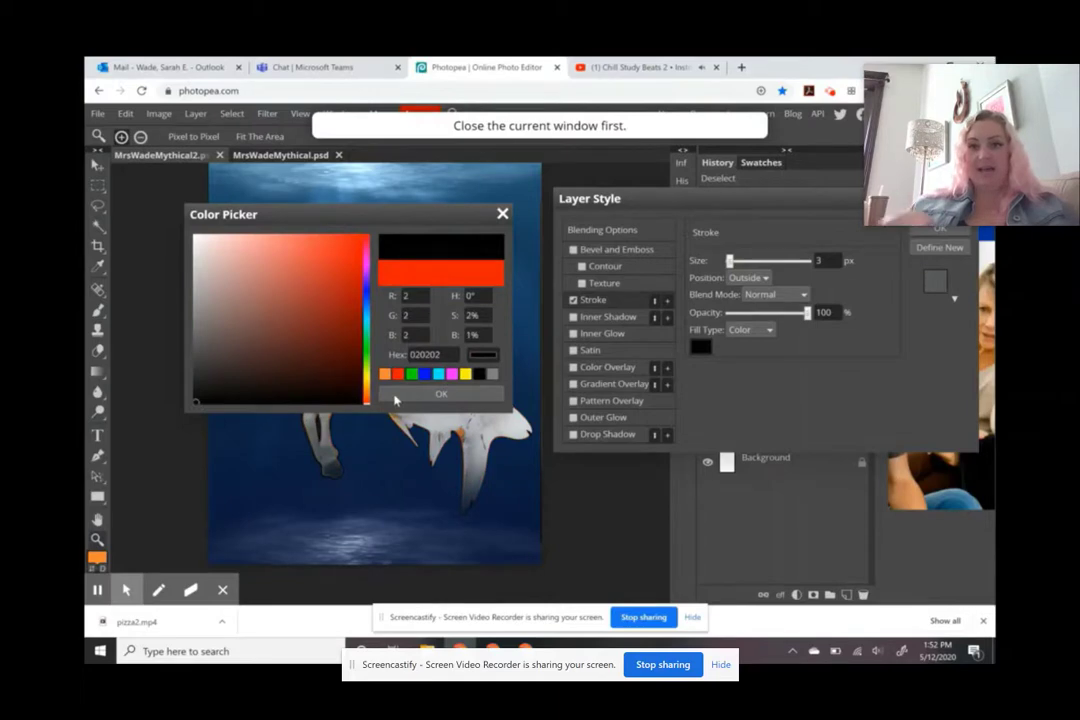
left_click(441, 394)
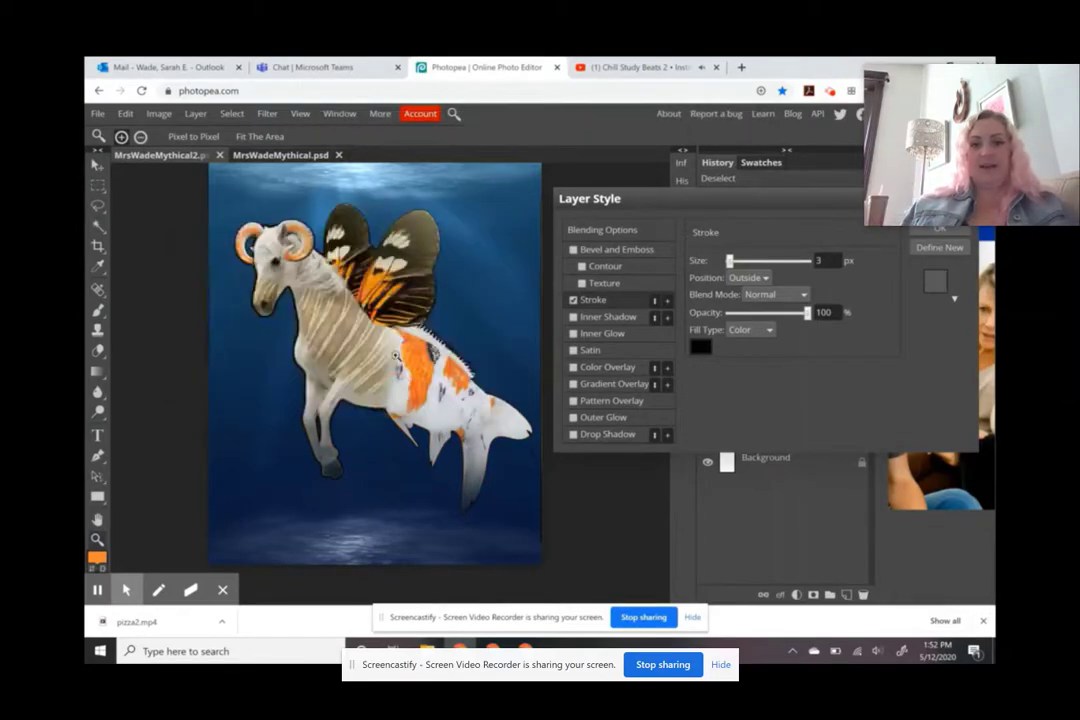
left_click(573, 300)
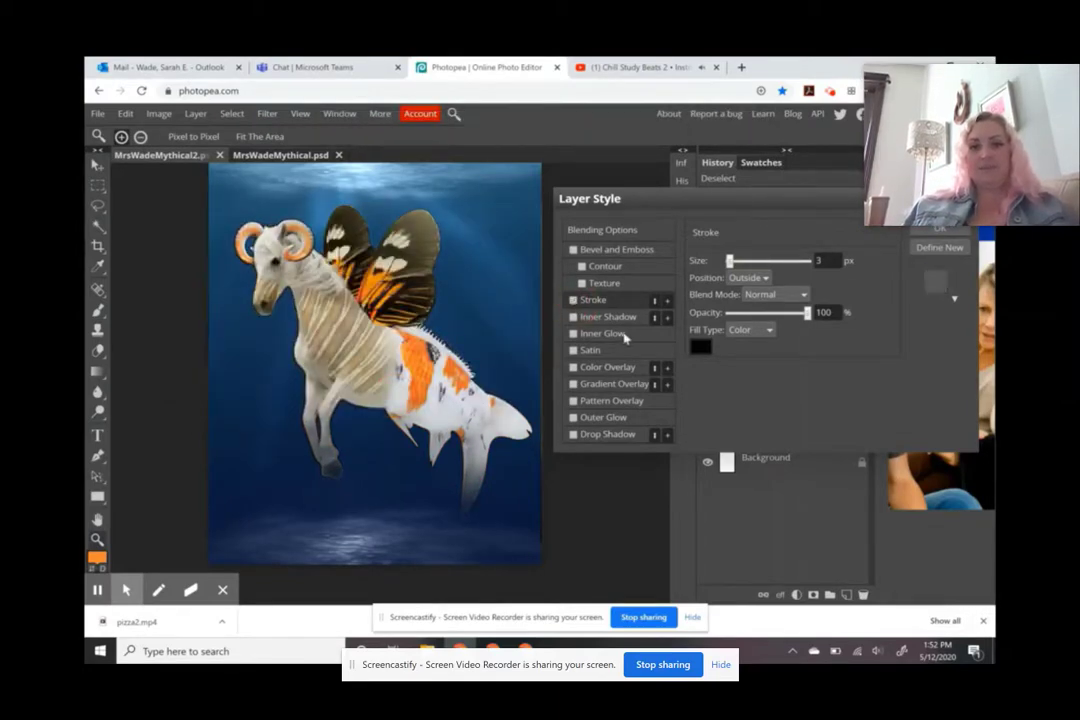
Try an outer glow on the creature, switch it off, and apply a drop shadow at a 47° angle instead
left_click(604, 423)
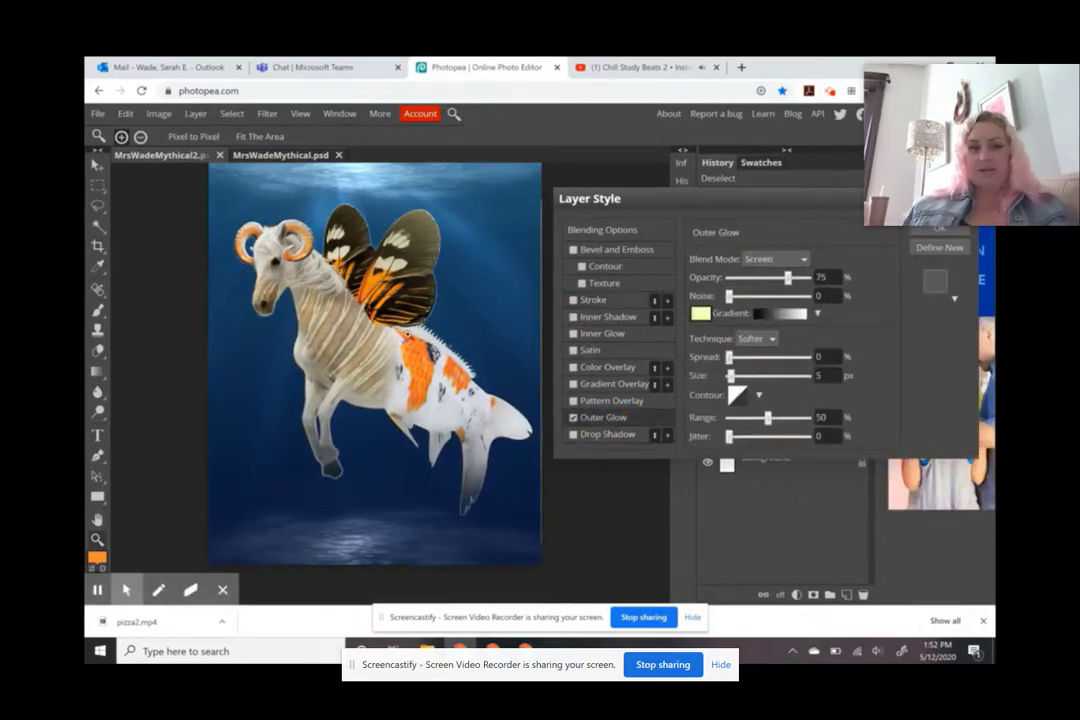
left_click(573, 420)
left_click(573, 435)
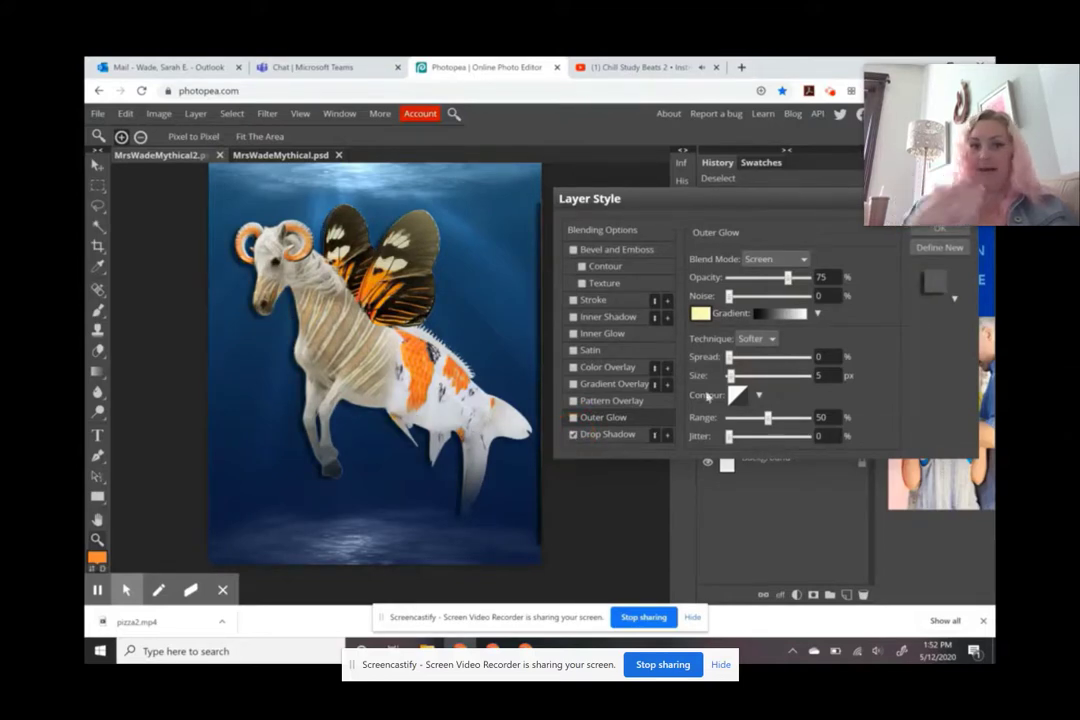
left_click(619, 435)
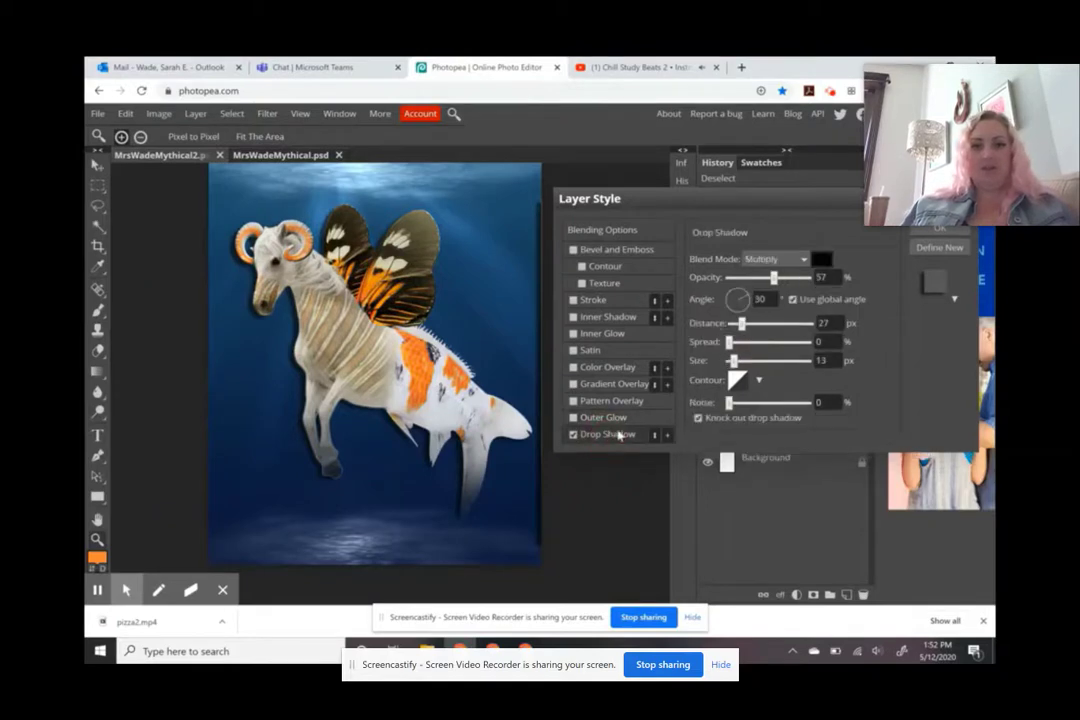
mouse_move(749, 300)
left_mouse_down()
mouse_move(742, 316)
mouse_move(751, 291)
mouse_move(738, 305)
left_mouse_up()
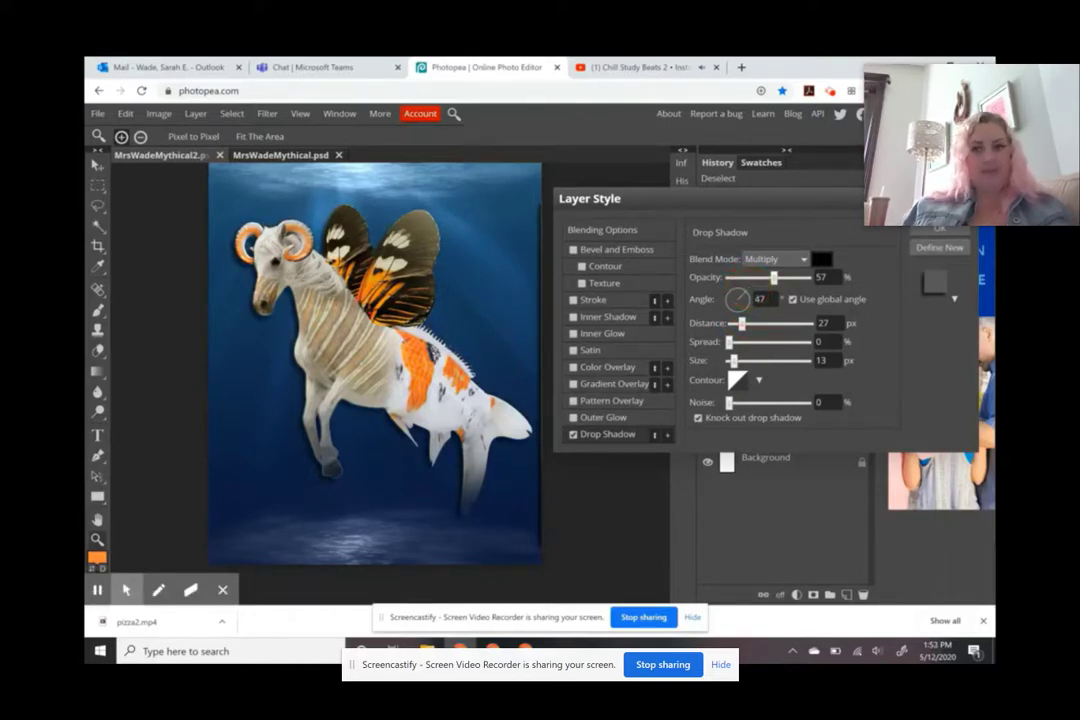
left_click(935, 230)
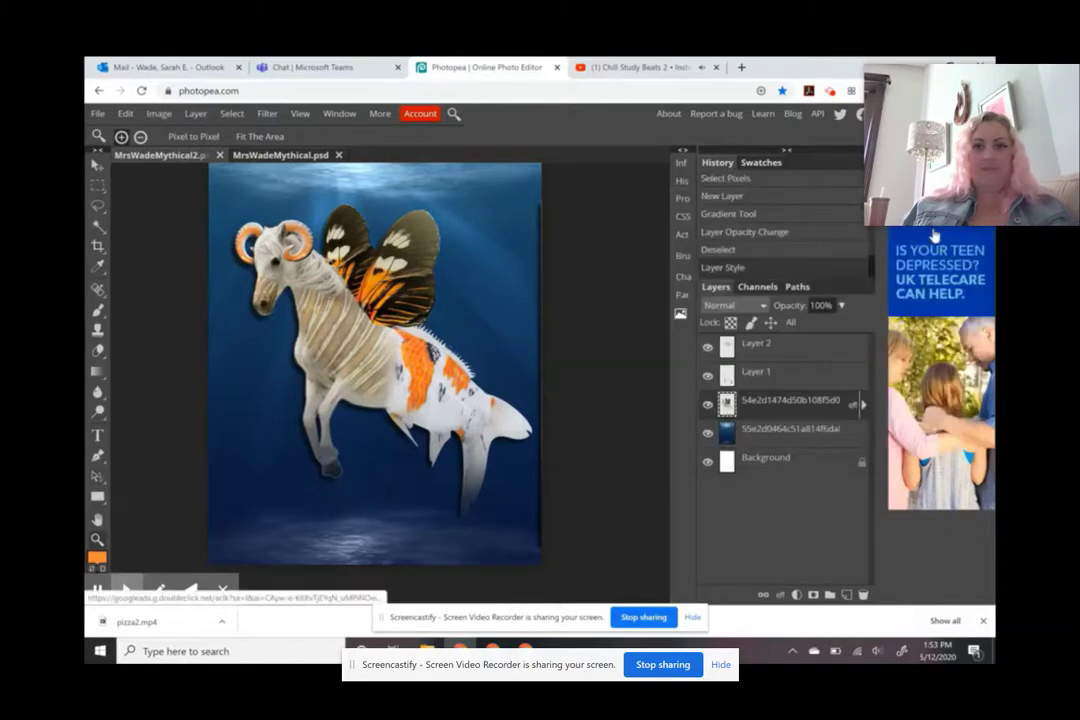
Move the creature layer and clear the stray shadow strip at the canvas edge, and compare the composition with the other creature document
key("v")
key("b")
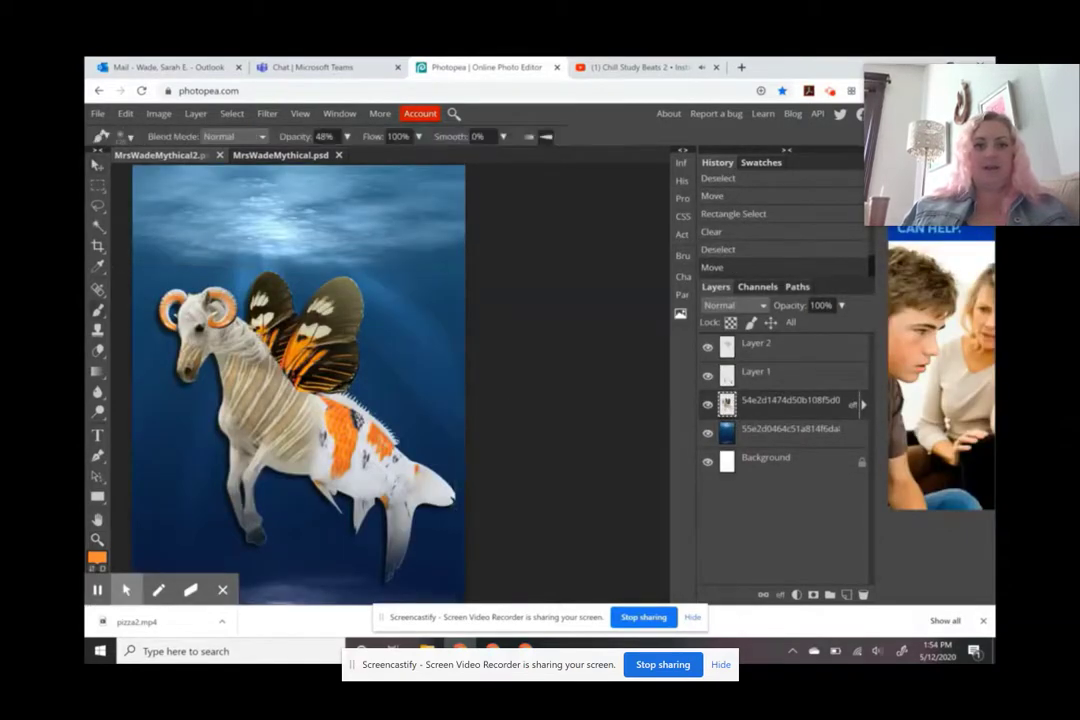
left_click_drag(397, 384, 494, 381)
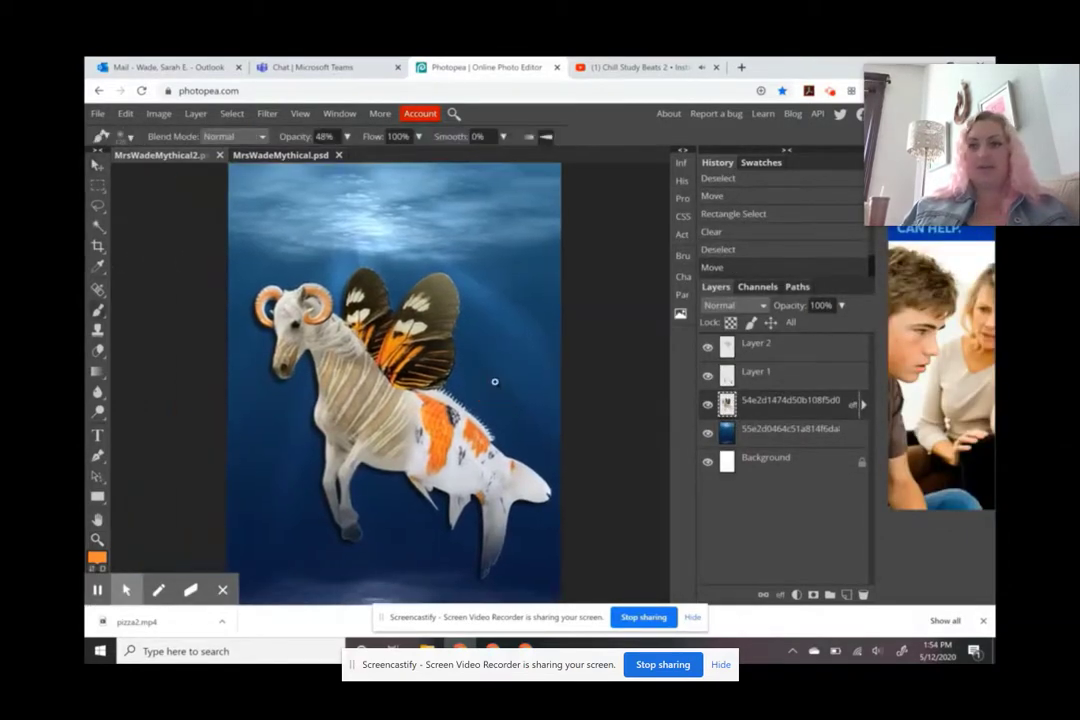
key("z")
left_click(495, 378, "alt")
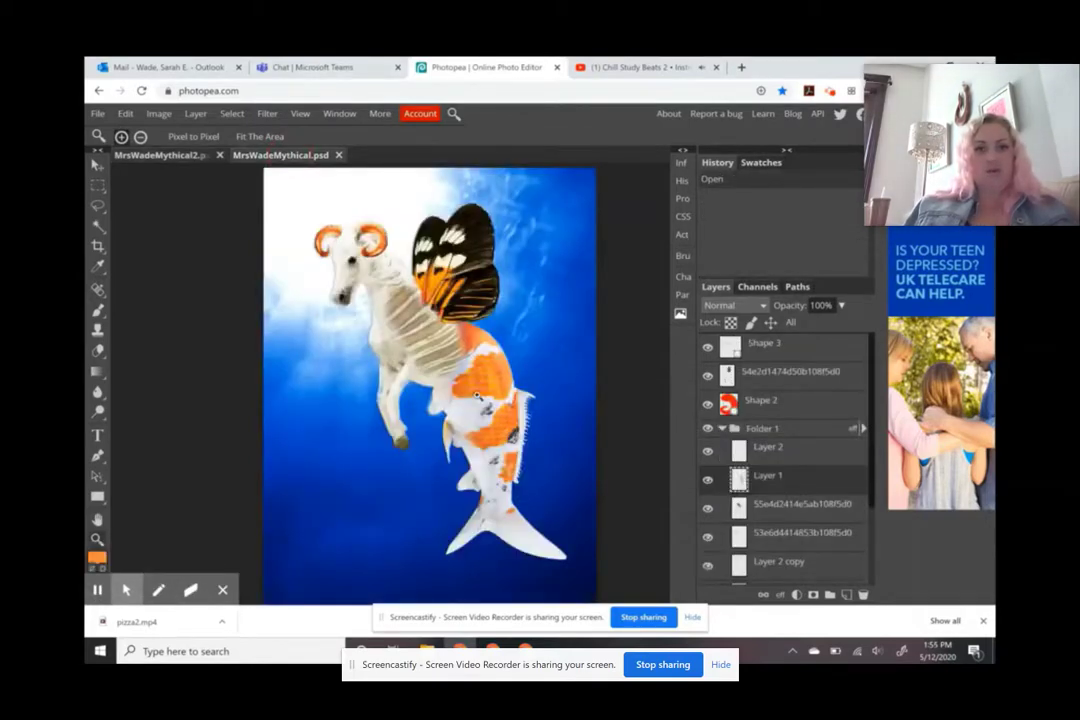
left_click(152, 158)
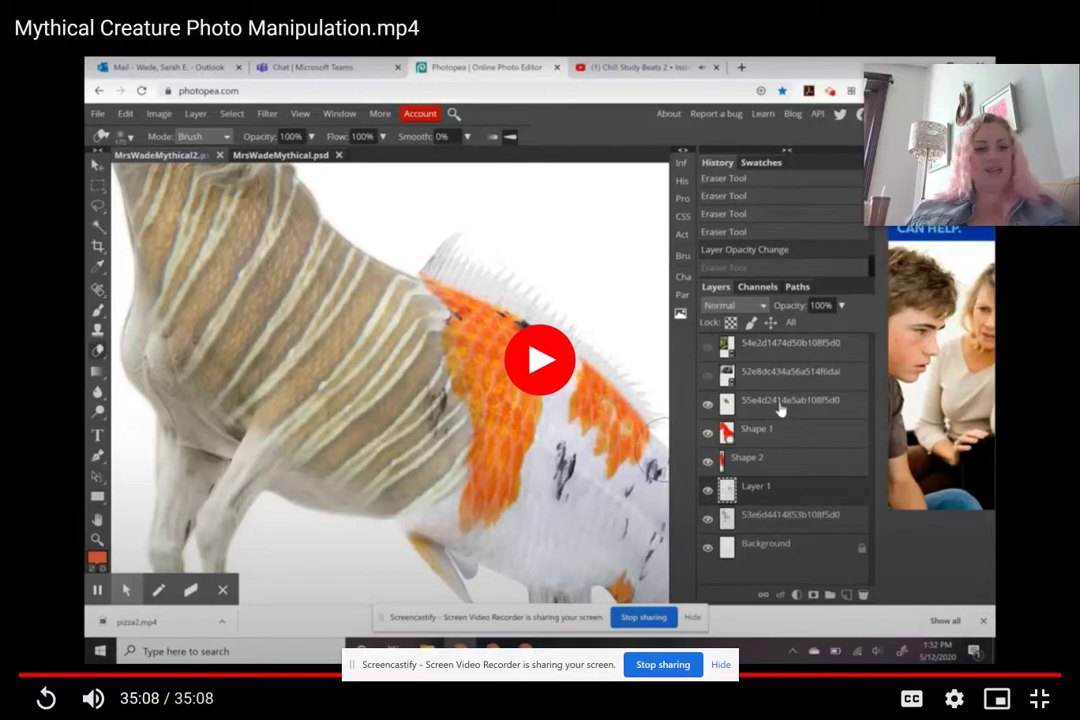
Leave the full-screen playback of the Mythical Creature Photo Manipulation video
key("Escape")
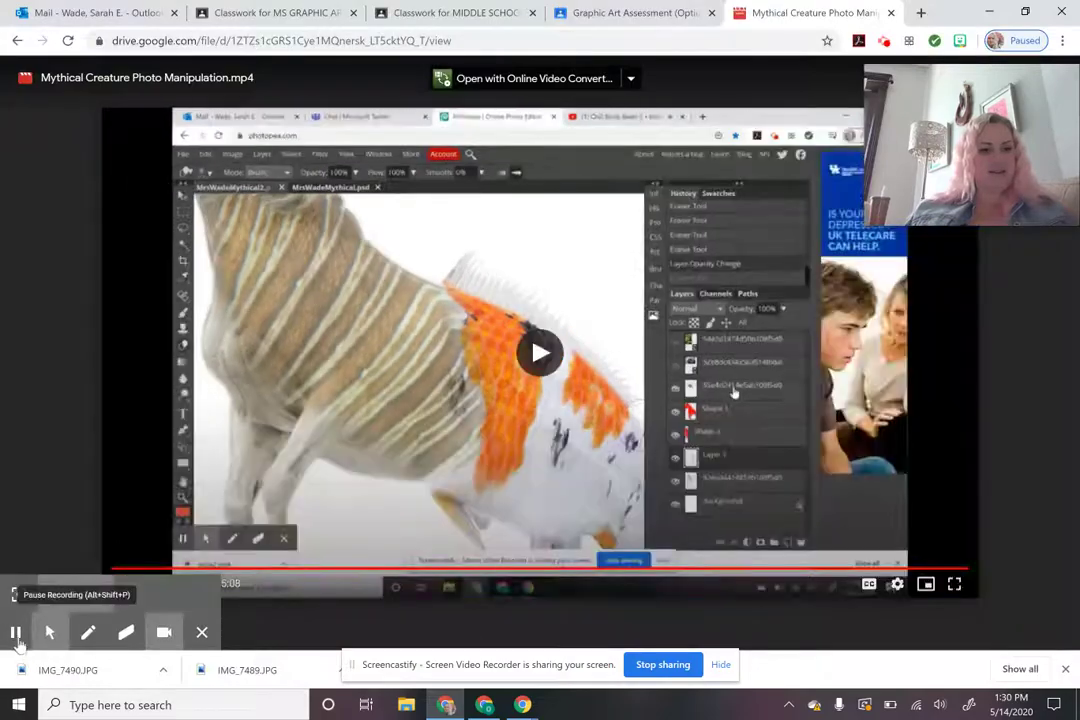